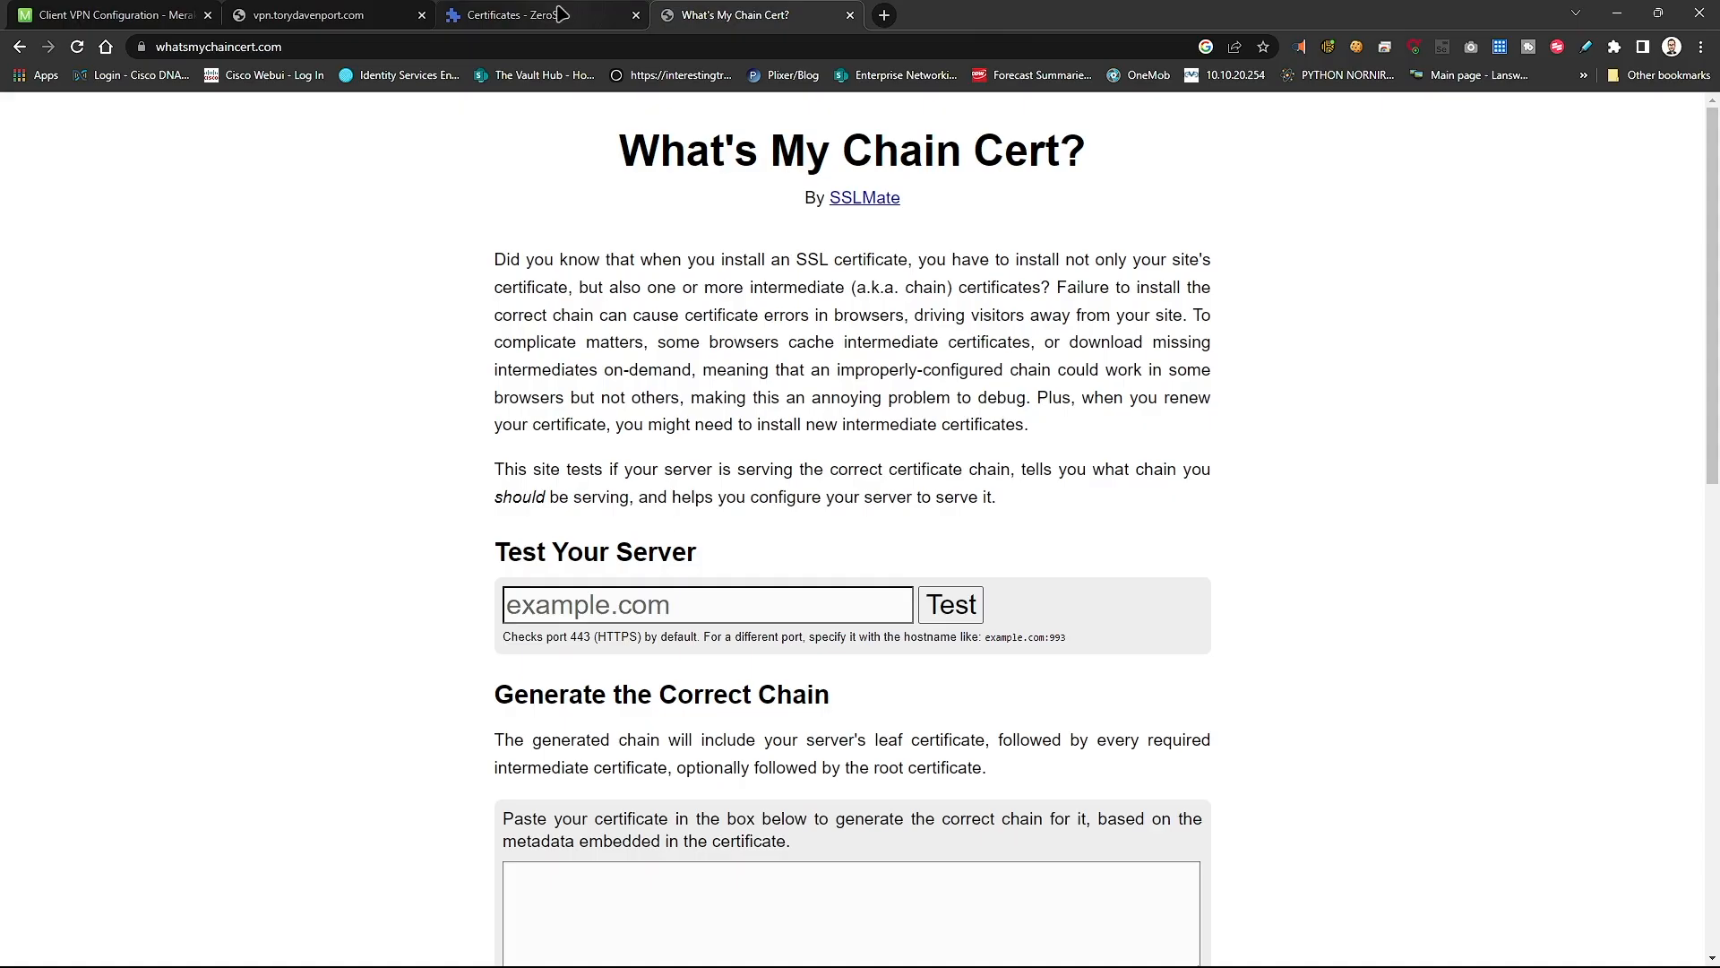
# - Cancel the VPN connection to the server with the untrusted, expired certificate
pyautogui.click(561, 27)
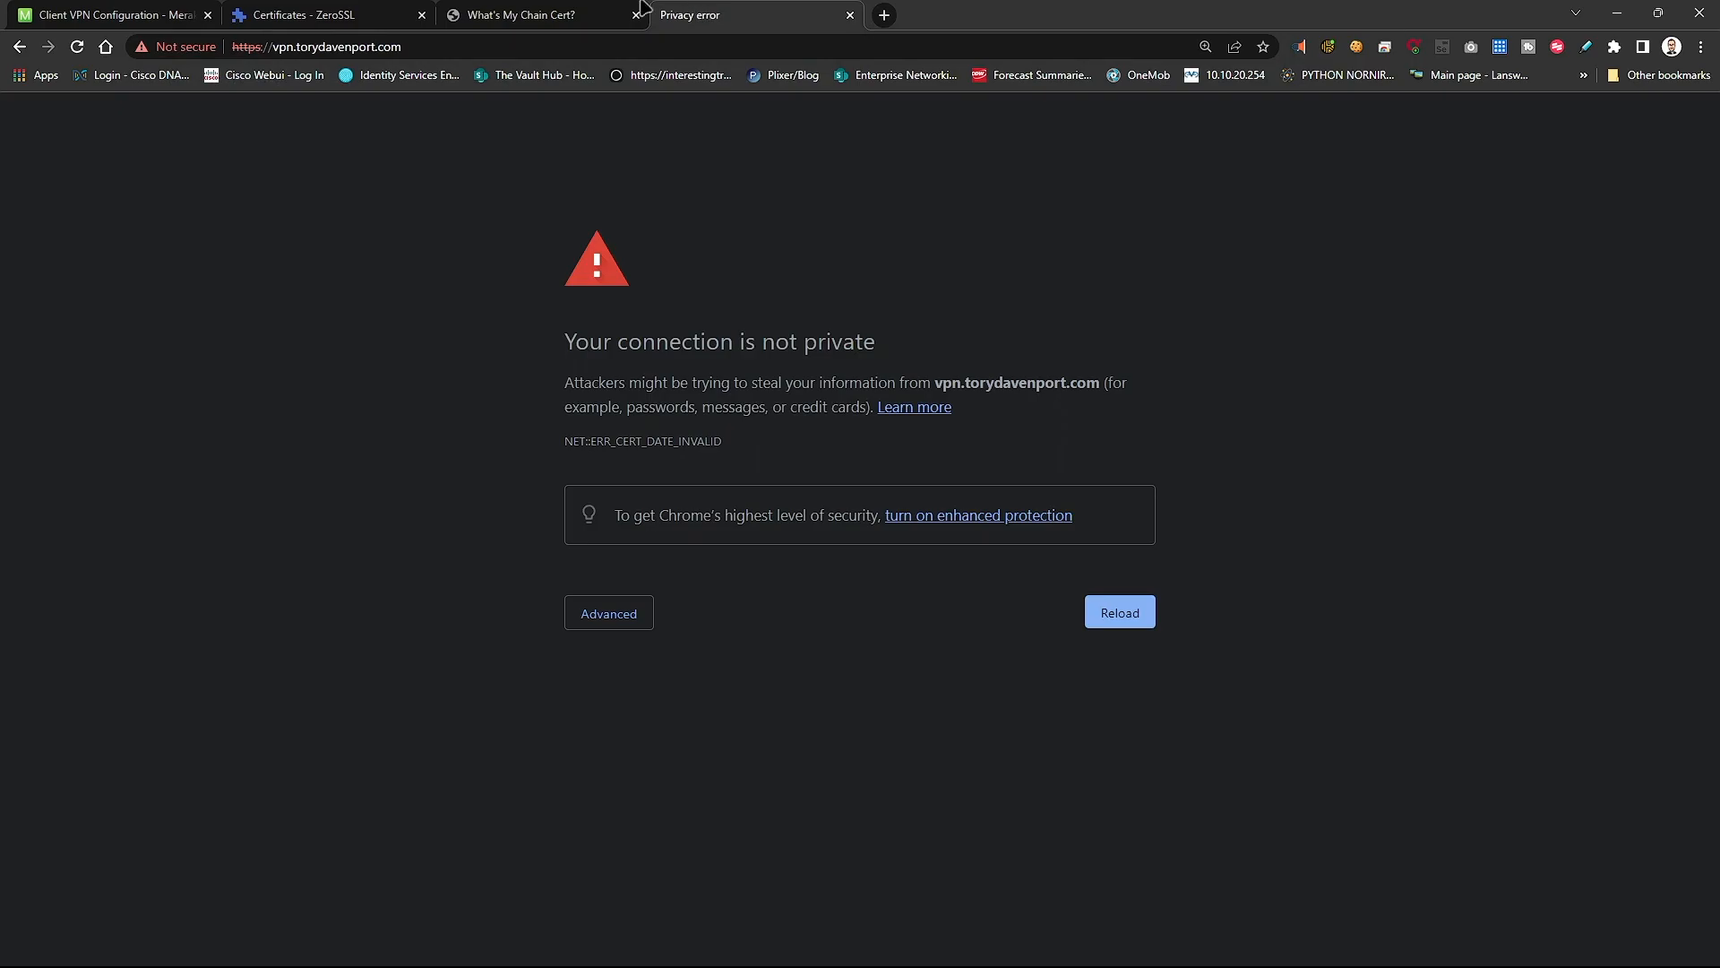
# - View the site's ZeroSSL certificate (valid Feb 4–May 6, 2023), then close the privacy-error tab
pyautogui.click(148, 49)
pyautogui.click(215, 230)
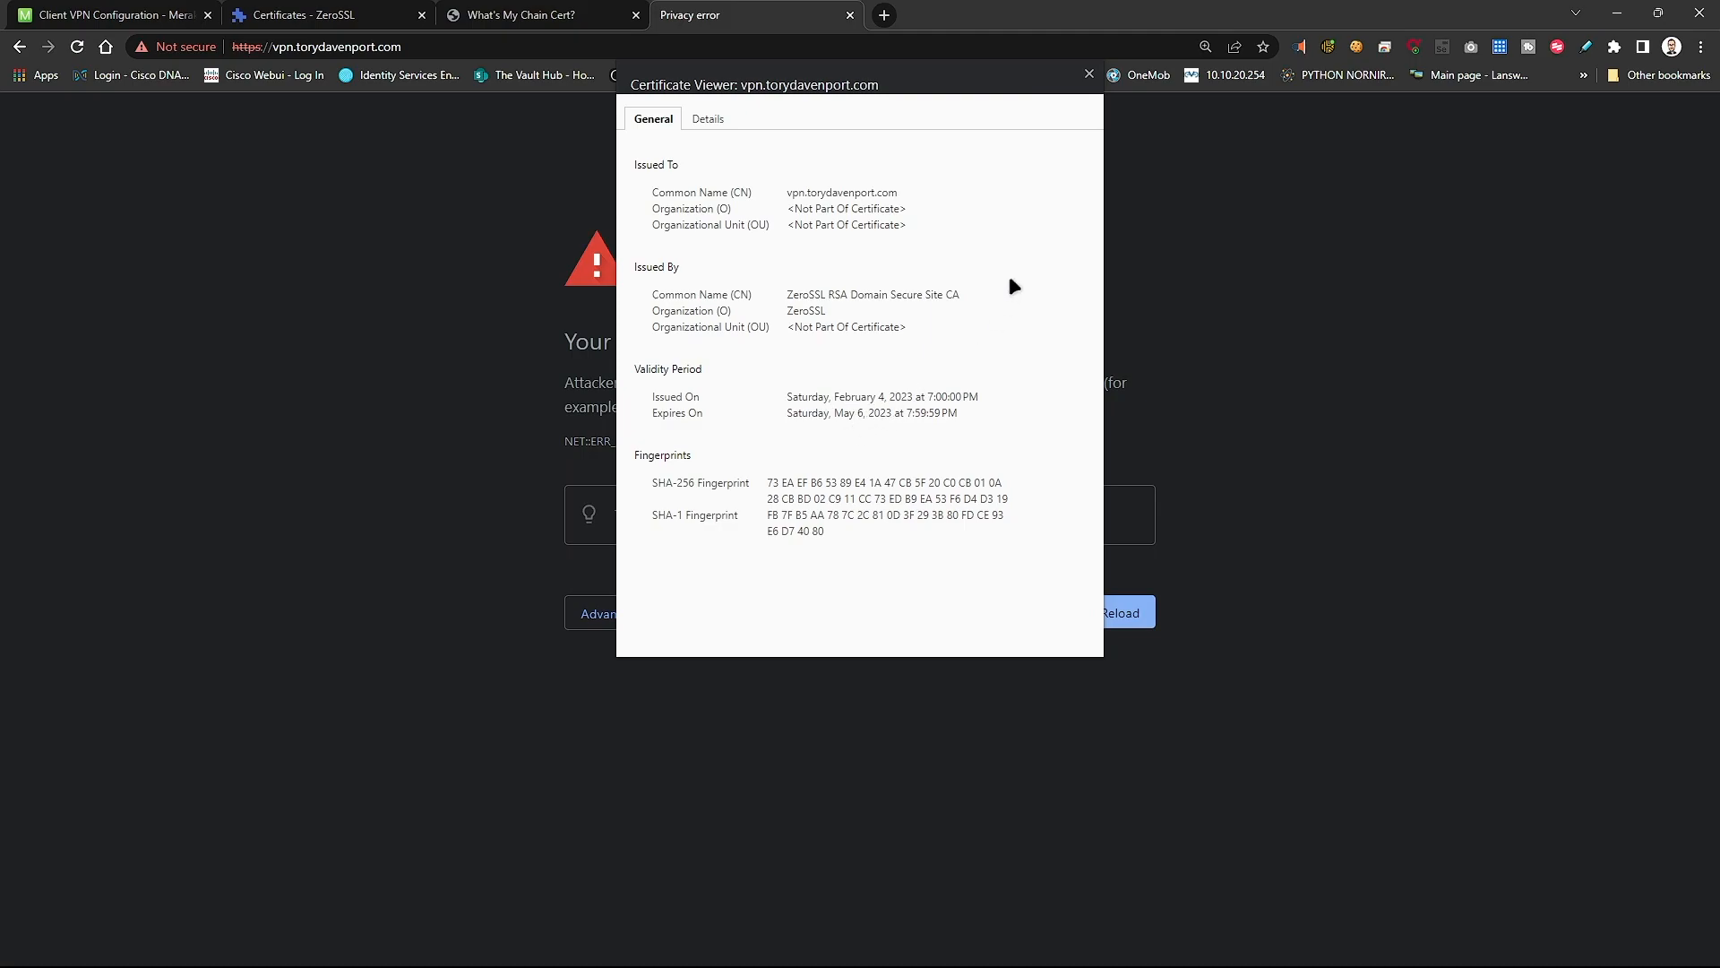
pyautogui.click(850, 15)
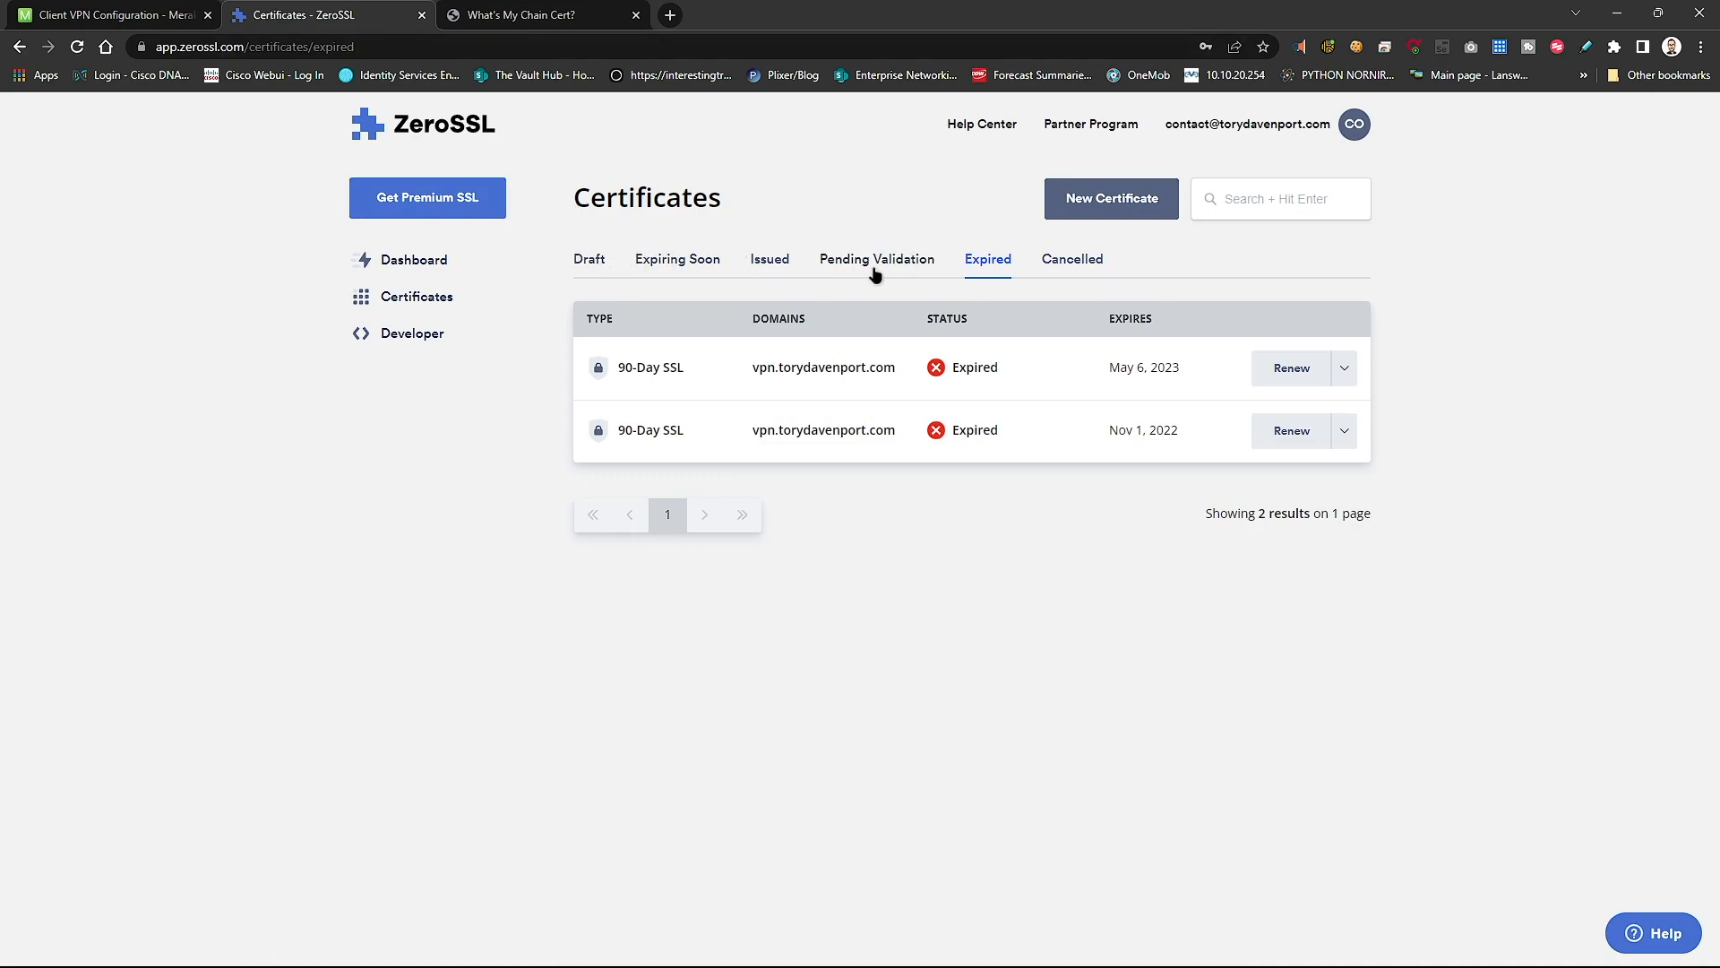
# - Start a new ZeroSSL certificate for the domain vpn.torydavenport.com
pyautogui.click(1153, 200)
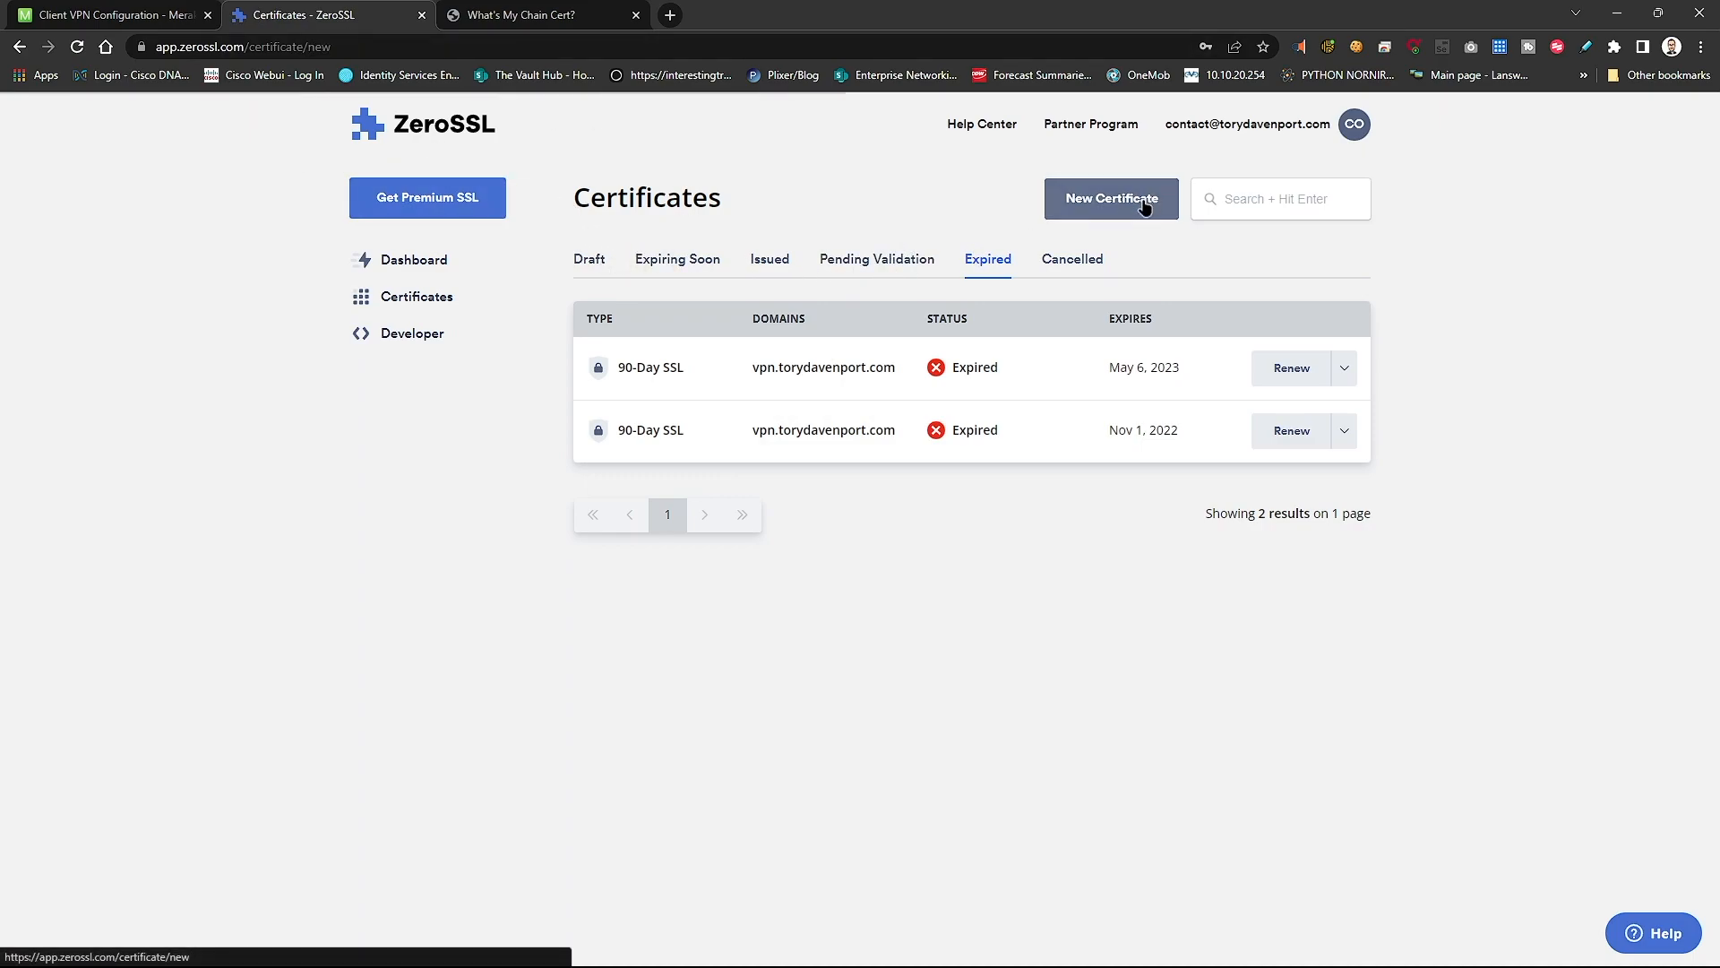
pyautogui.click(754, 553)
pyautogui.click(740, 608)
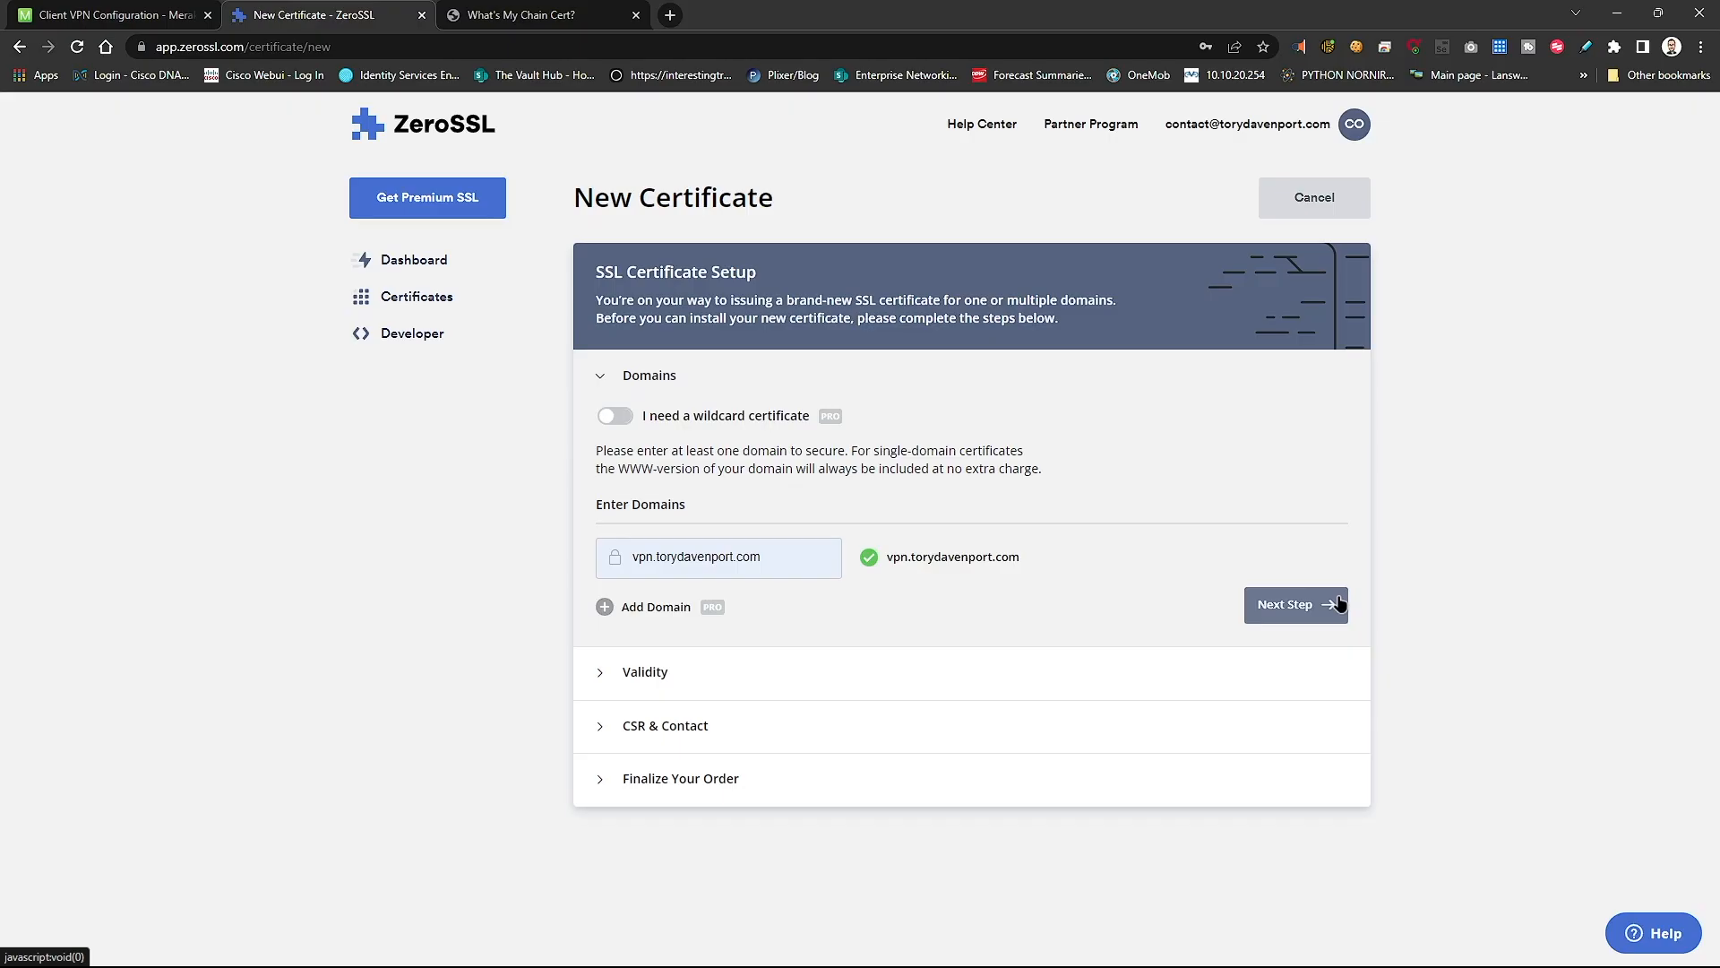
pyautogui.click(1296, 604)
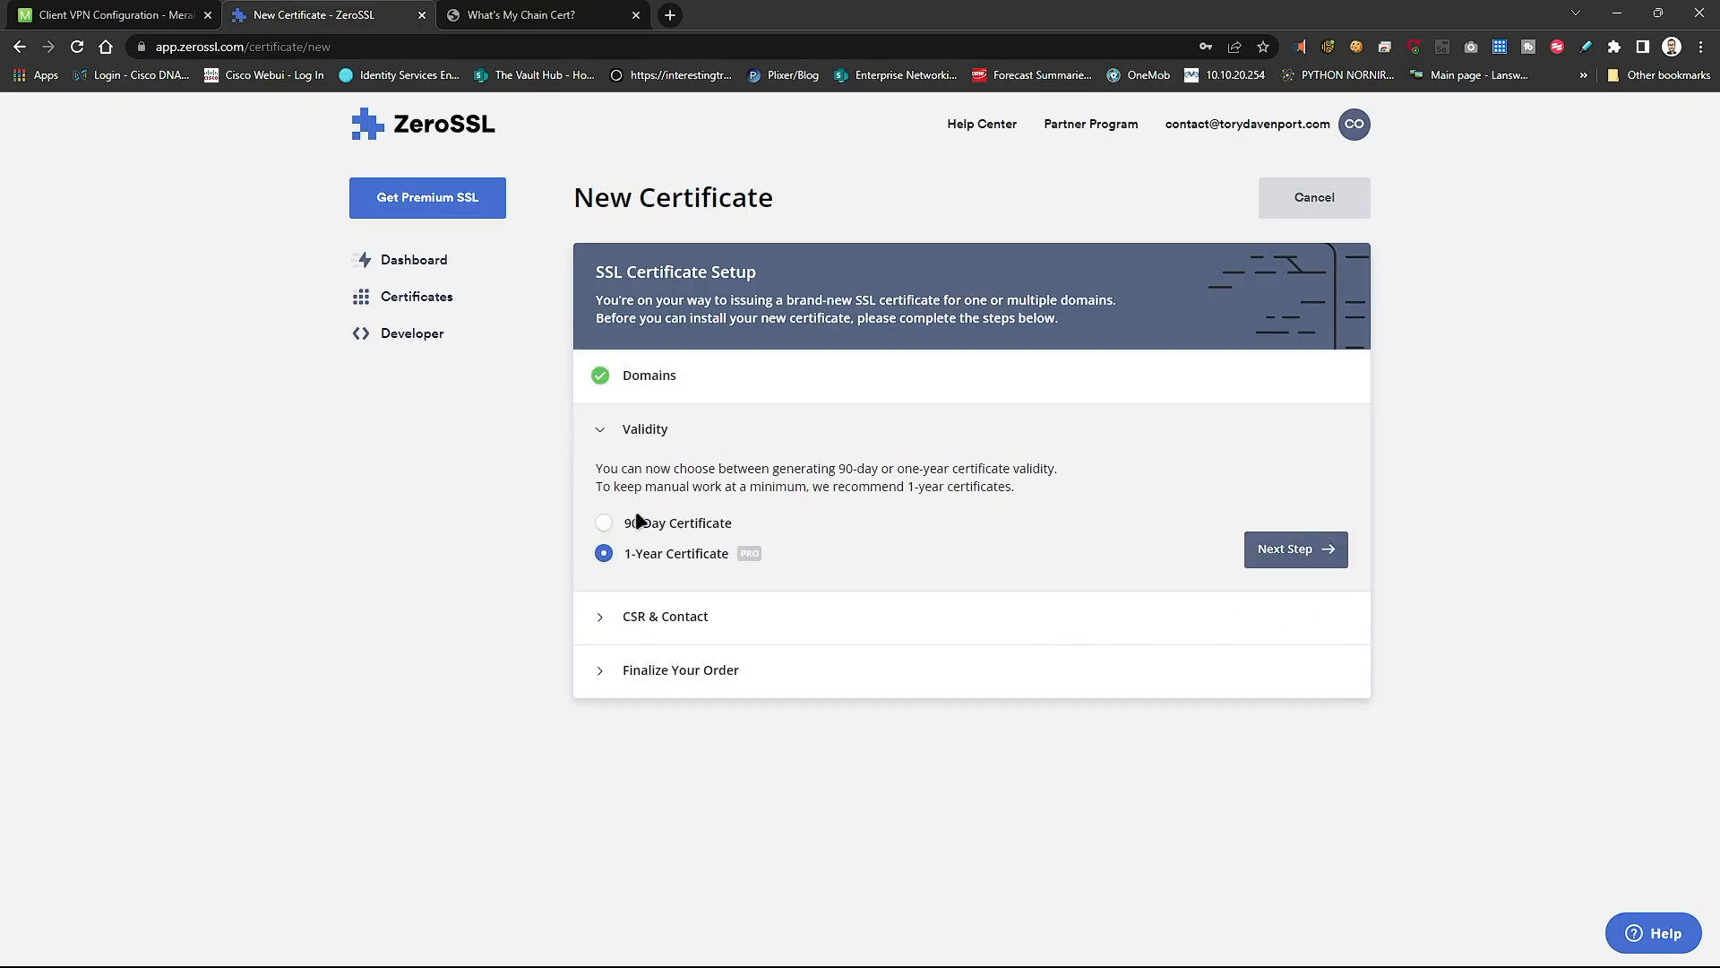
# - Choose the 90-Day Certificate term and set the CSR step to Paste Existing CSR
pyautogui.click(623, 529)
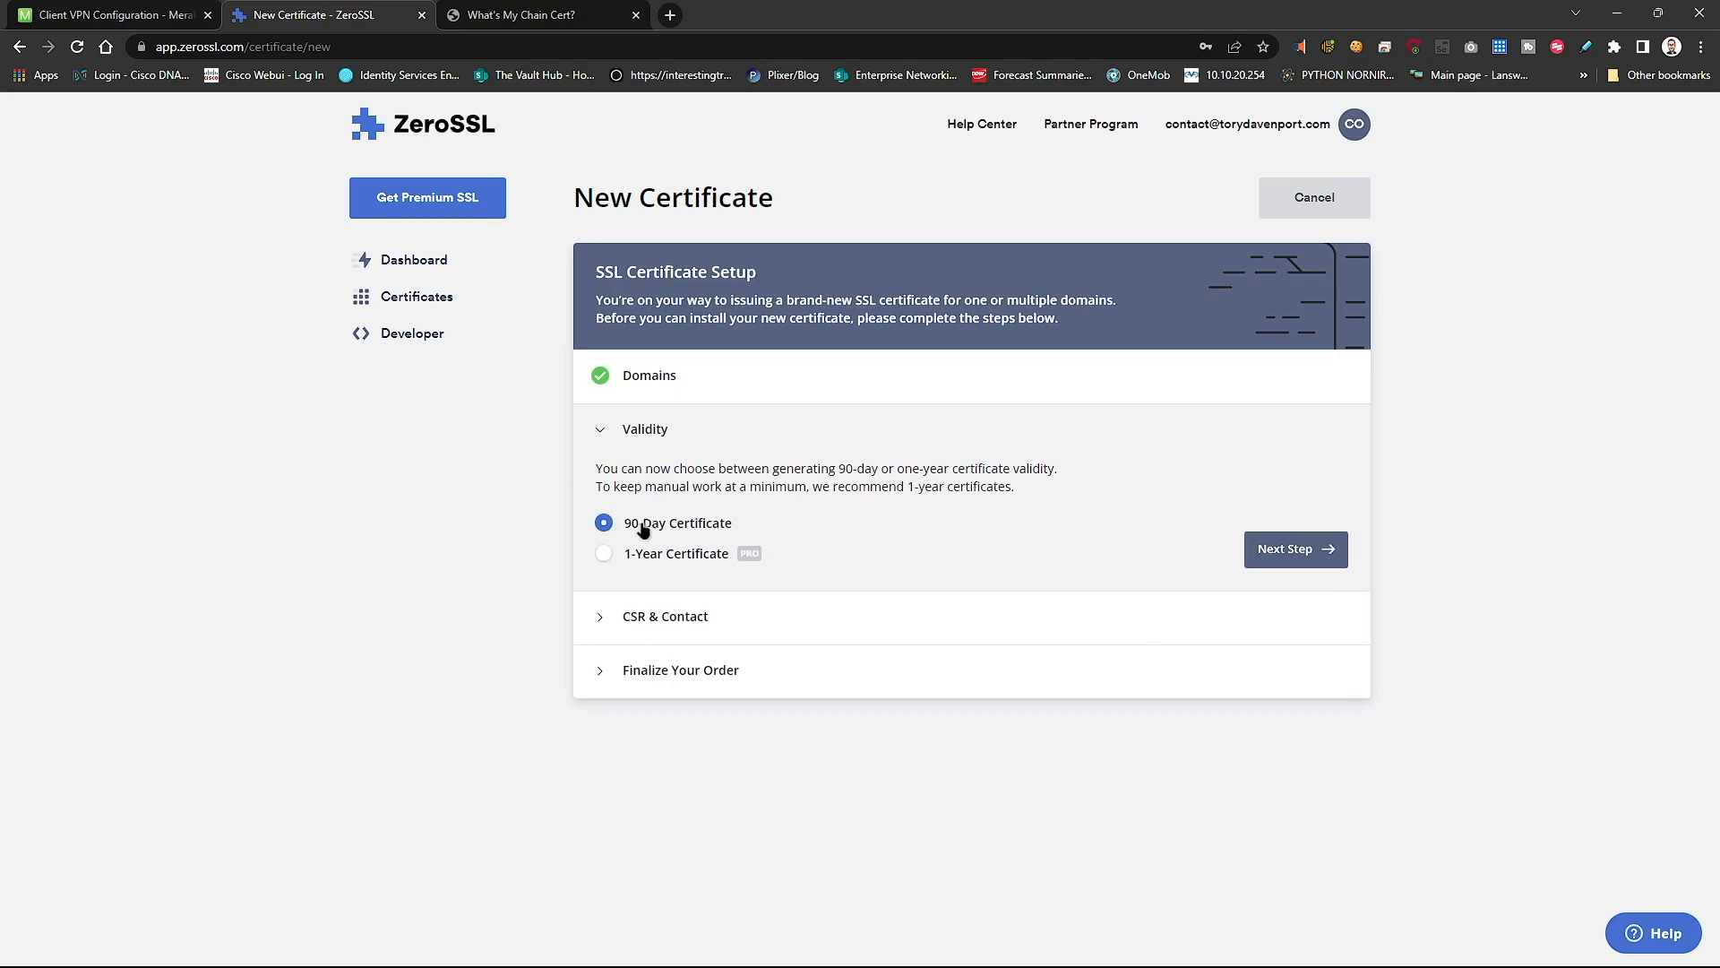
pyautogui.click(1310, 551)
pyautogui.click(632, 584)
pyautogui.scroll(-1, 871, 679)
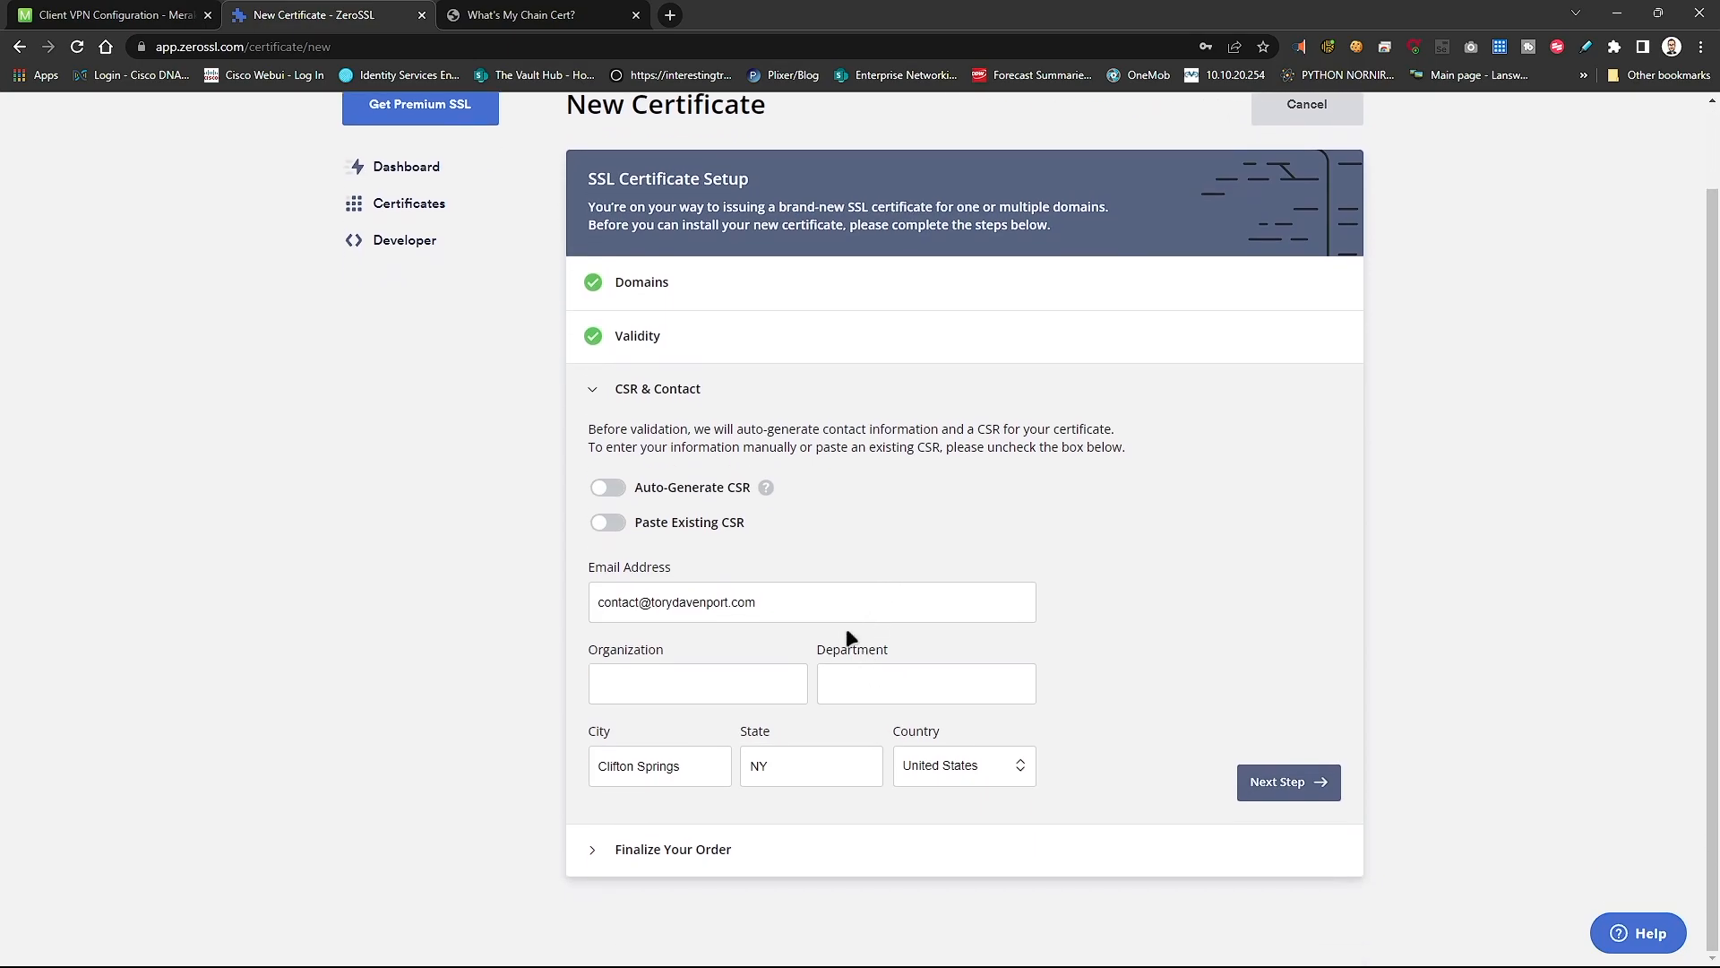
pyautogui.click(608, 524)
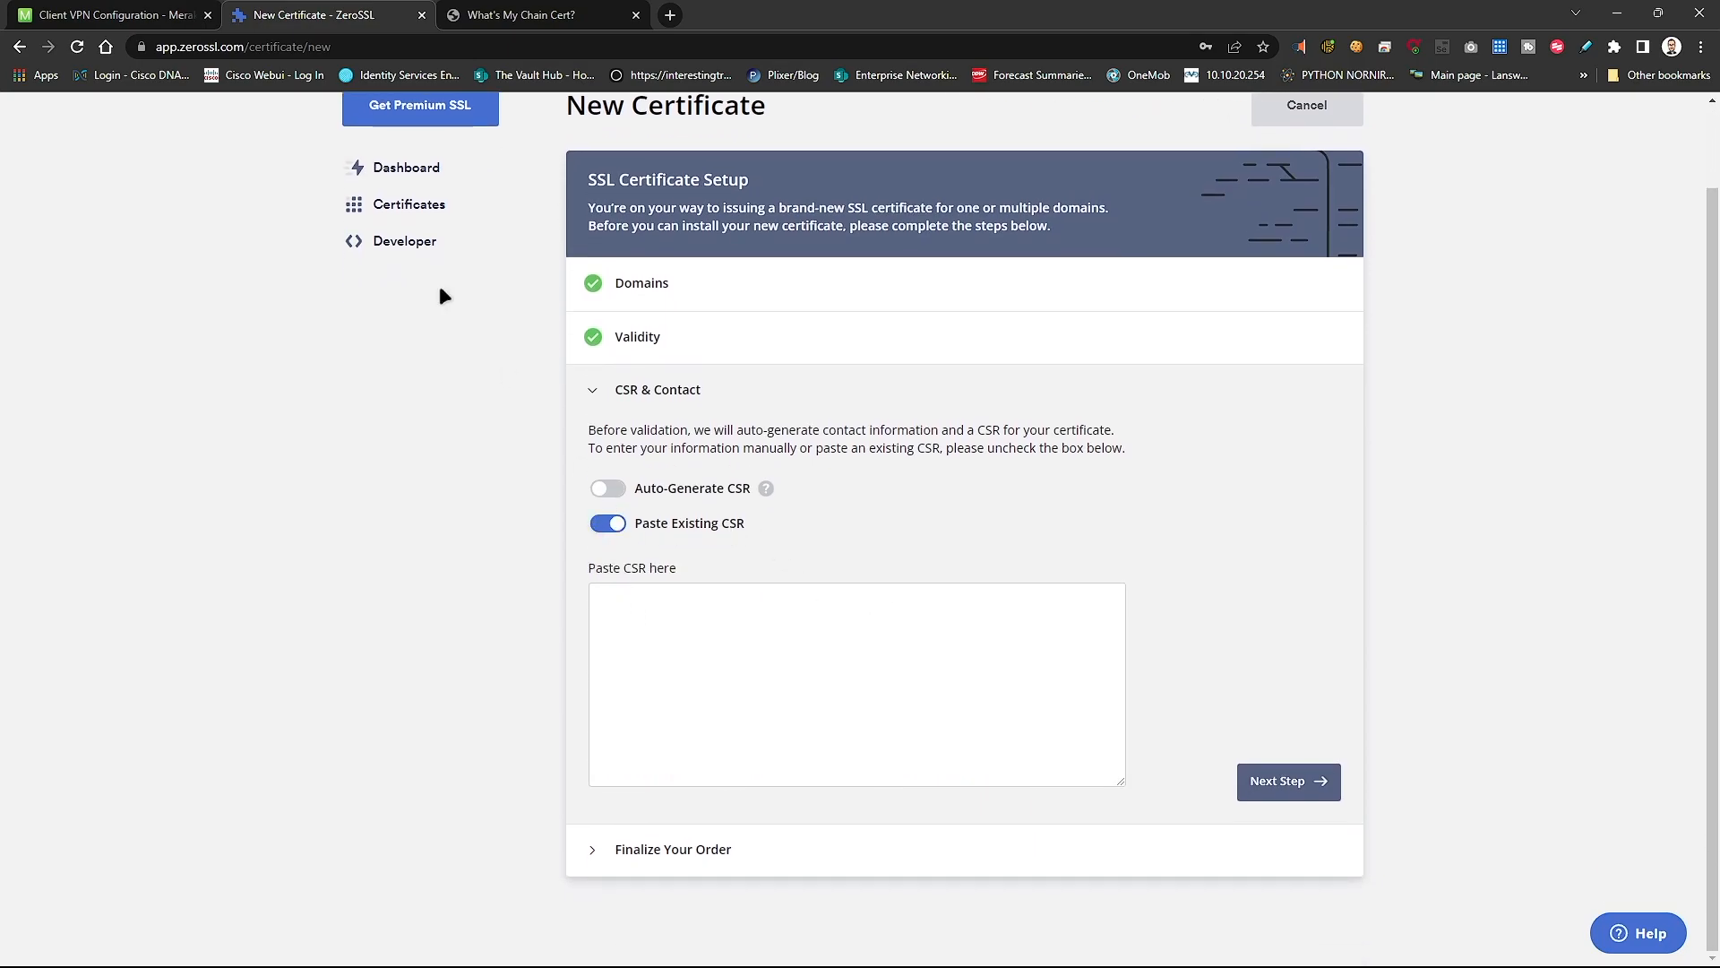
pyautogui.click(132, 18)
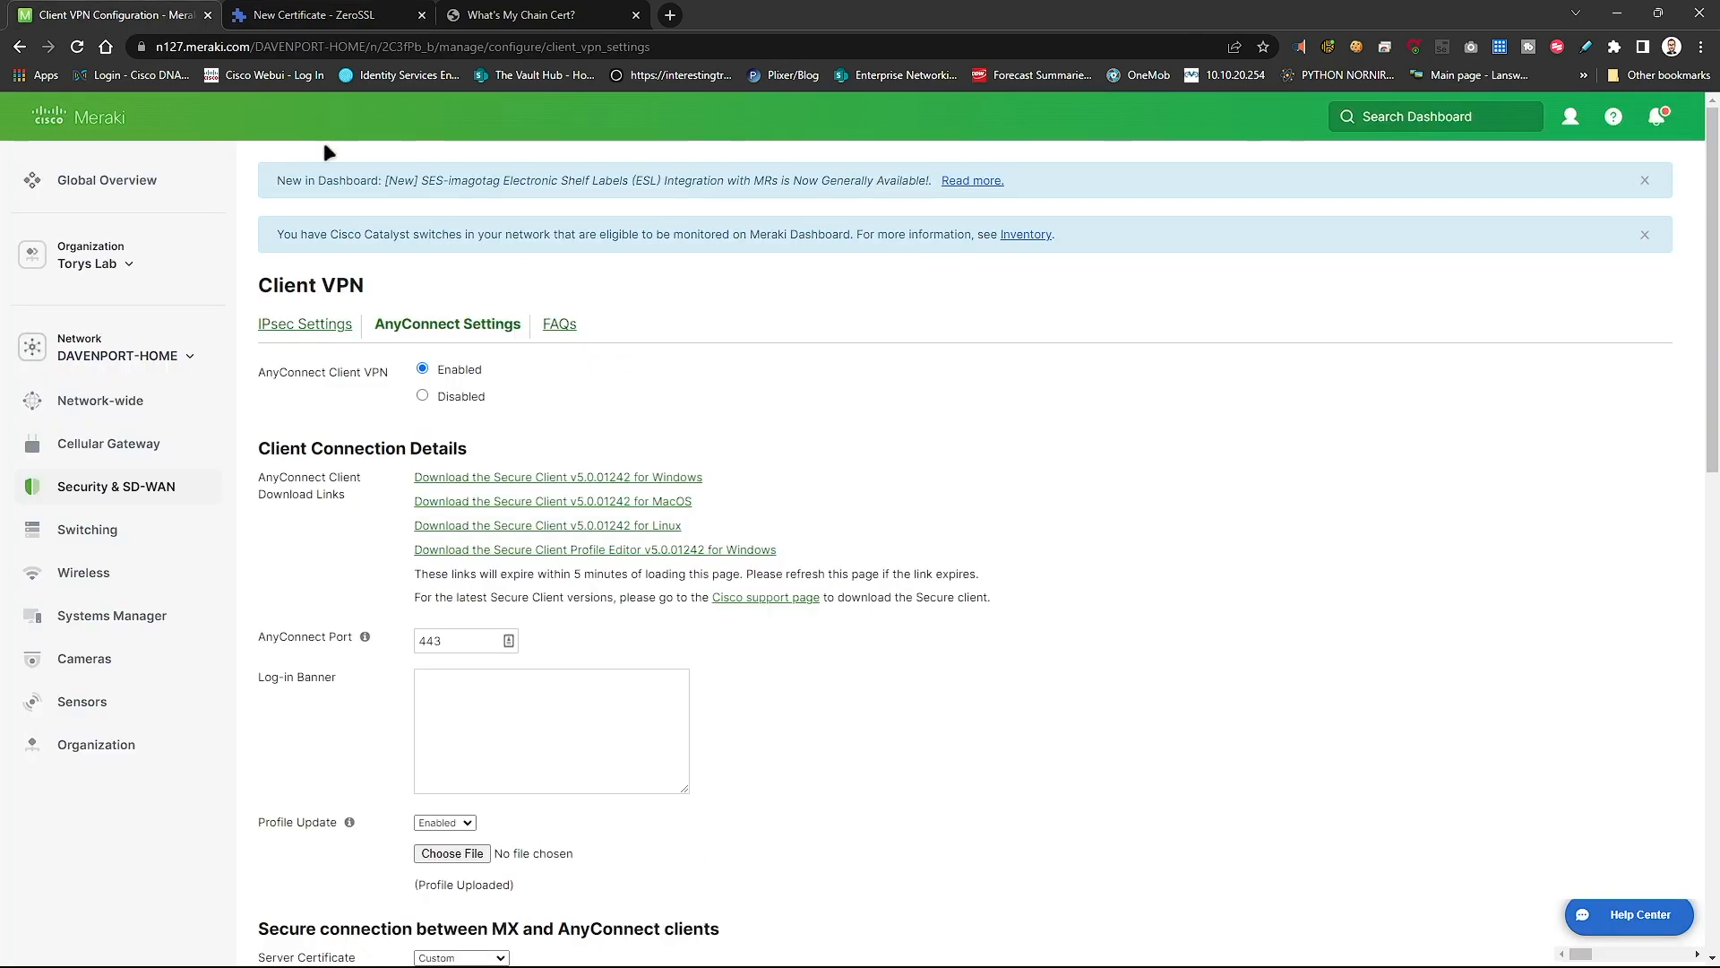
# - Keep the Secure connection's Server Certificate Generation Method set to Custom
pyautogui.scroll(-3, 1030, 464)
pyautogui.scroll(-2, 668, 325)
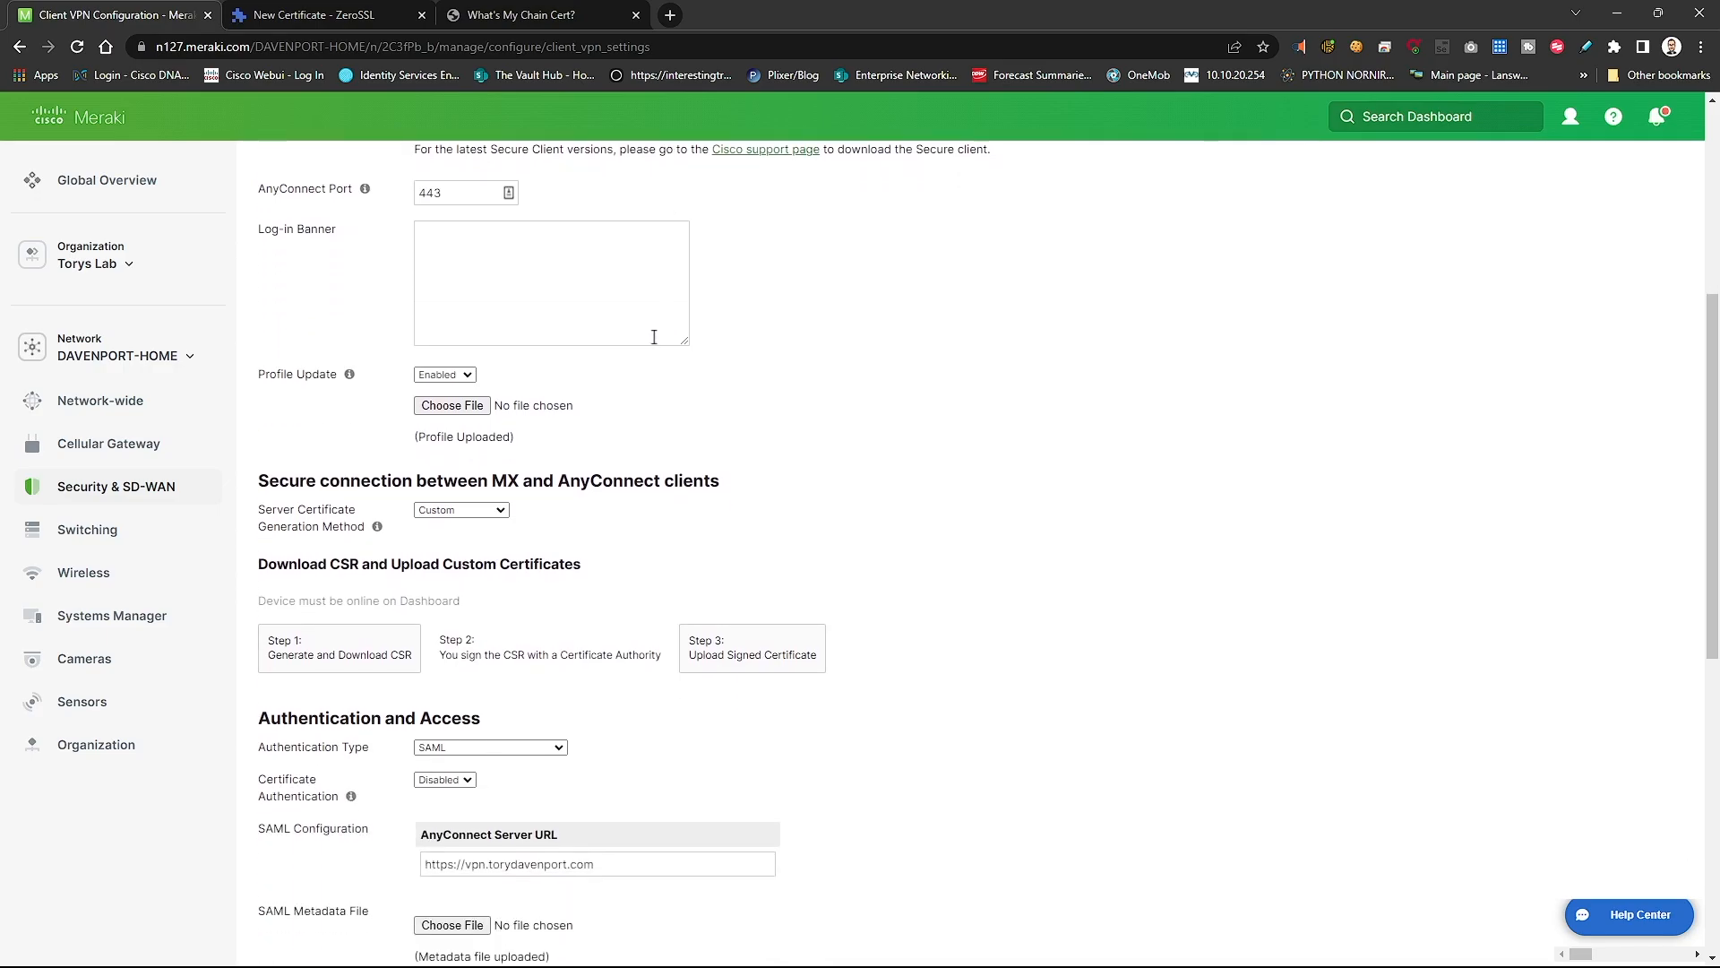
pyautogui.moveTo(279, 481); pyautogui.dragTo(686, 474)
pyautogui.scroll(-1, 874, 477)
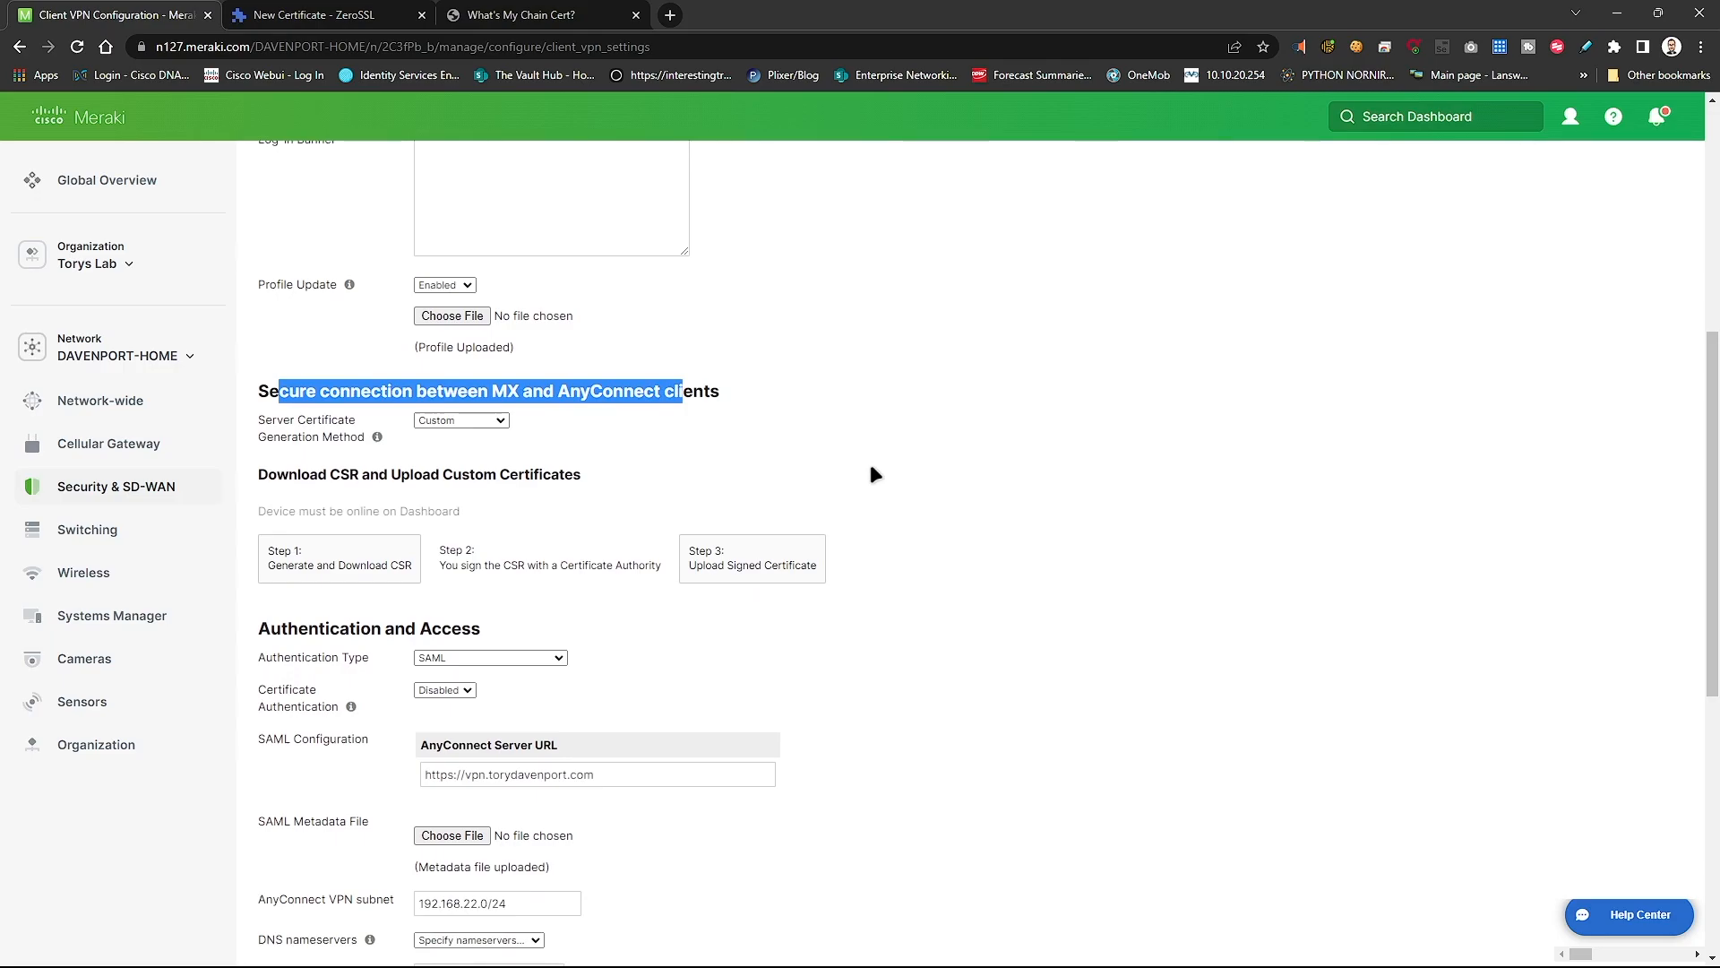
pyautogui.click(871, 468)
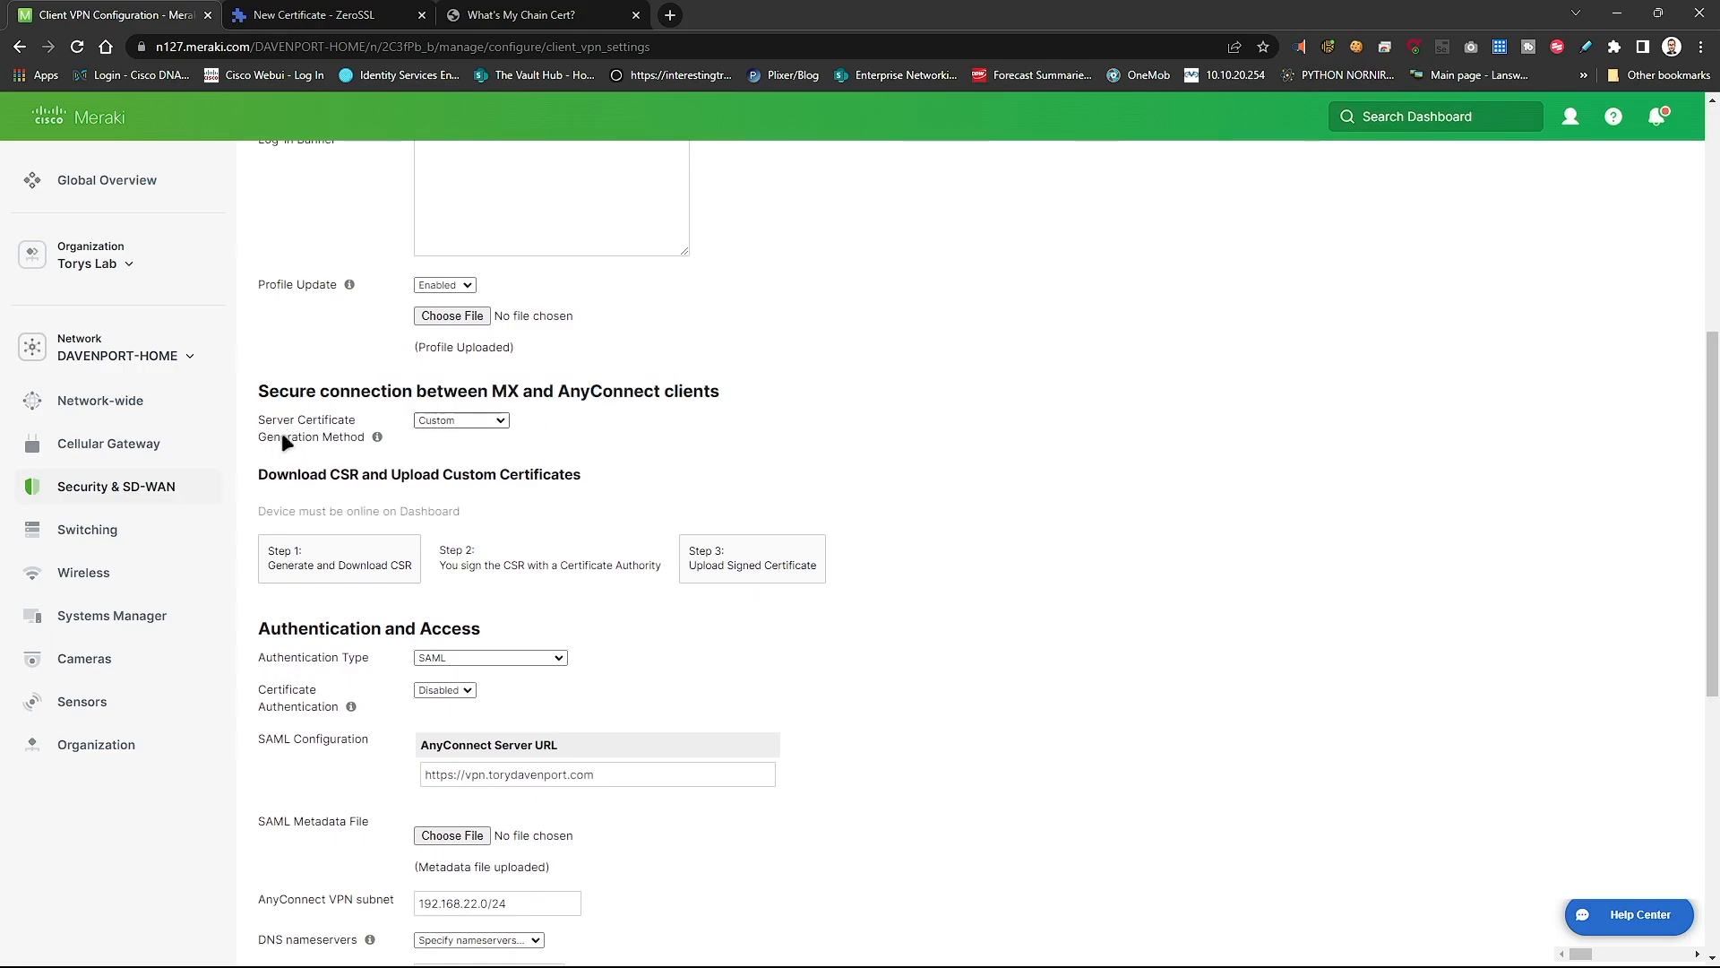
pyautogui.click(472, 421)
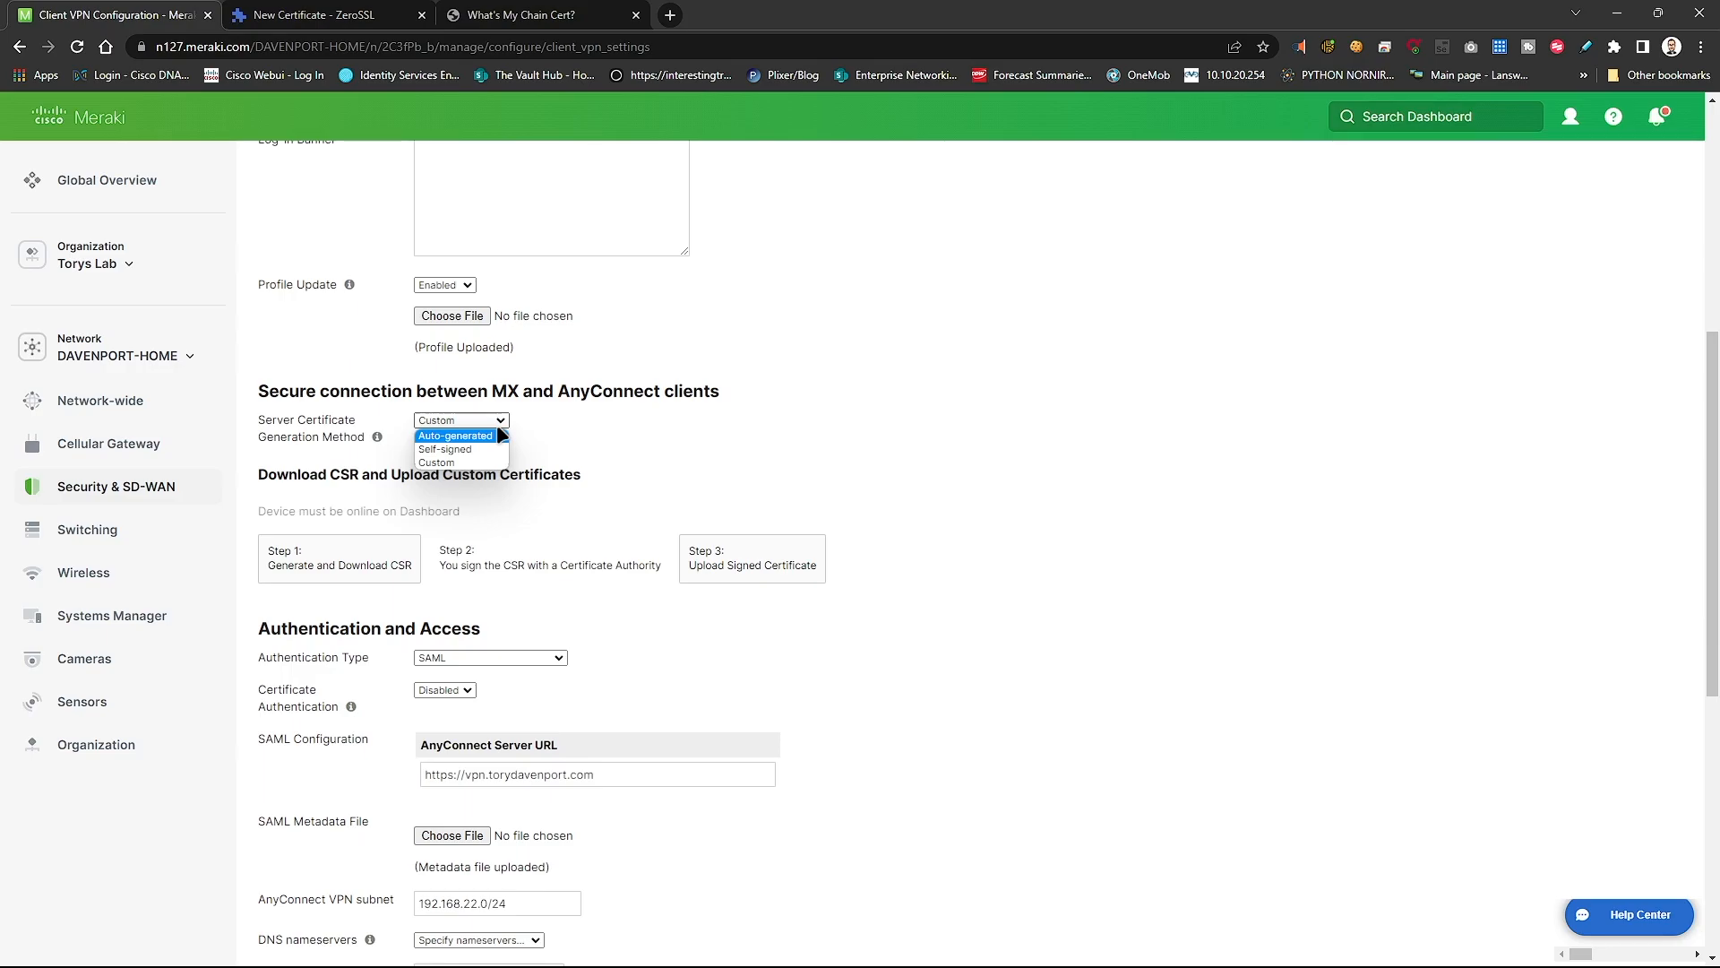
pyautogui.click(857, 450)
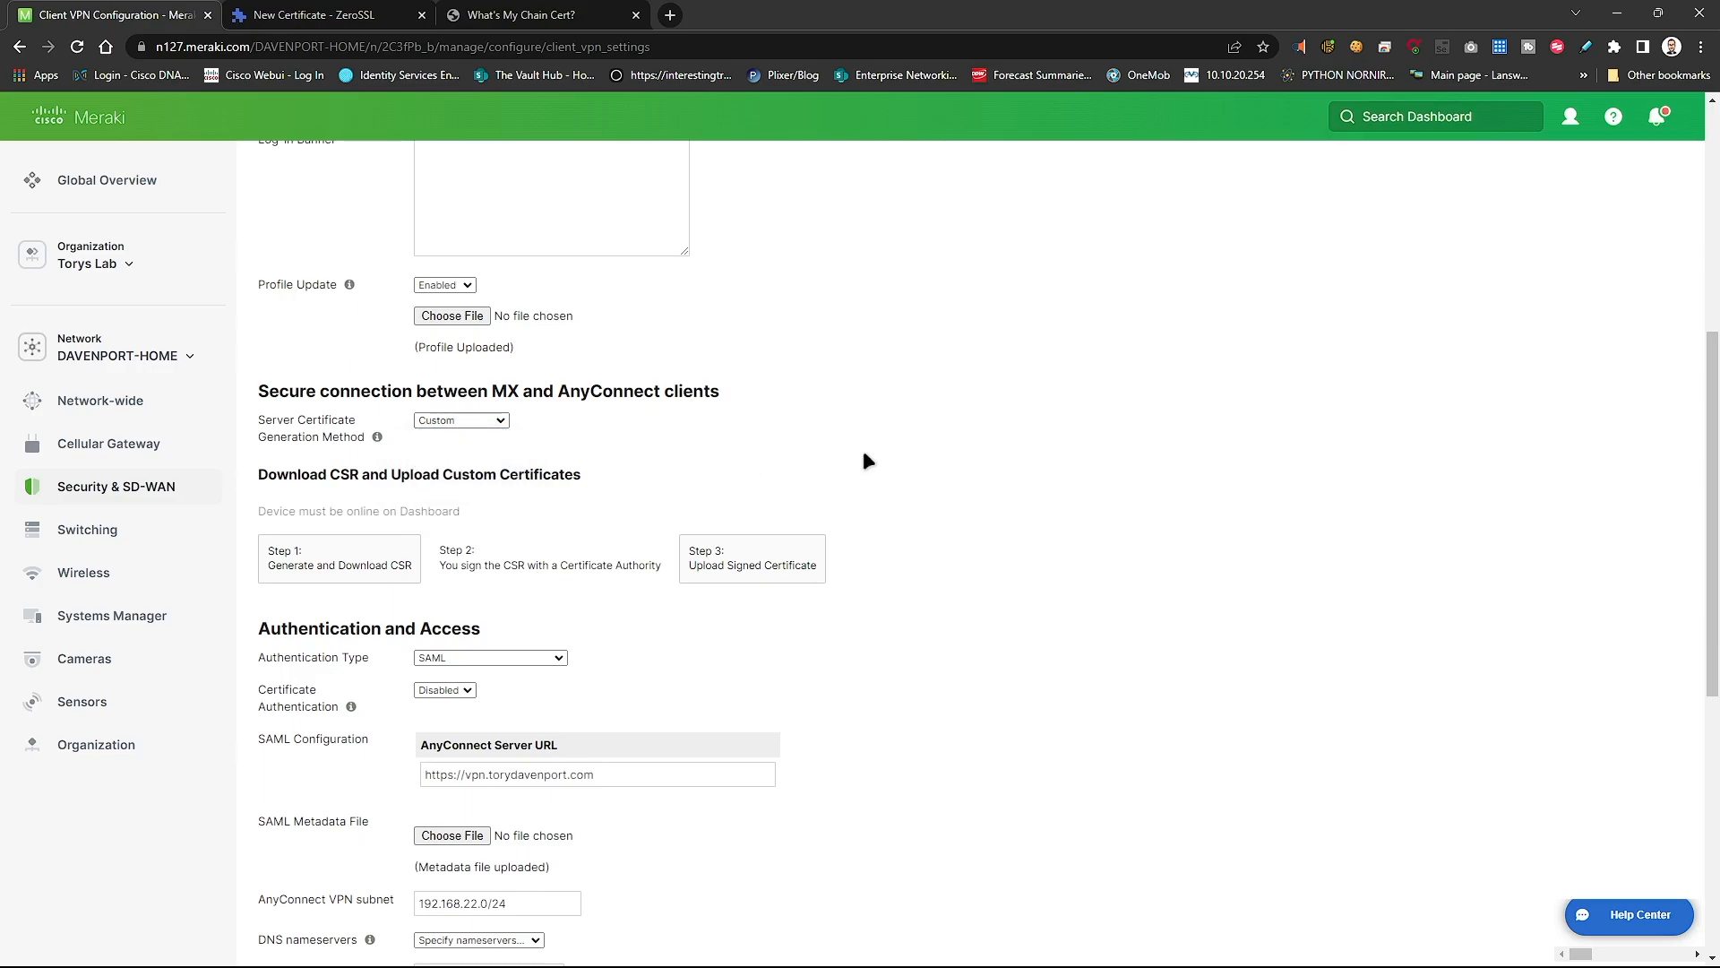
# - Open the Step 1: Generate and Download CSR form
pyautogui.scroll(7, 862, 450)
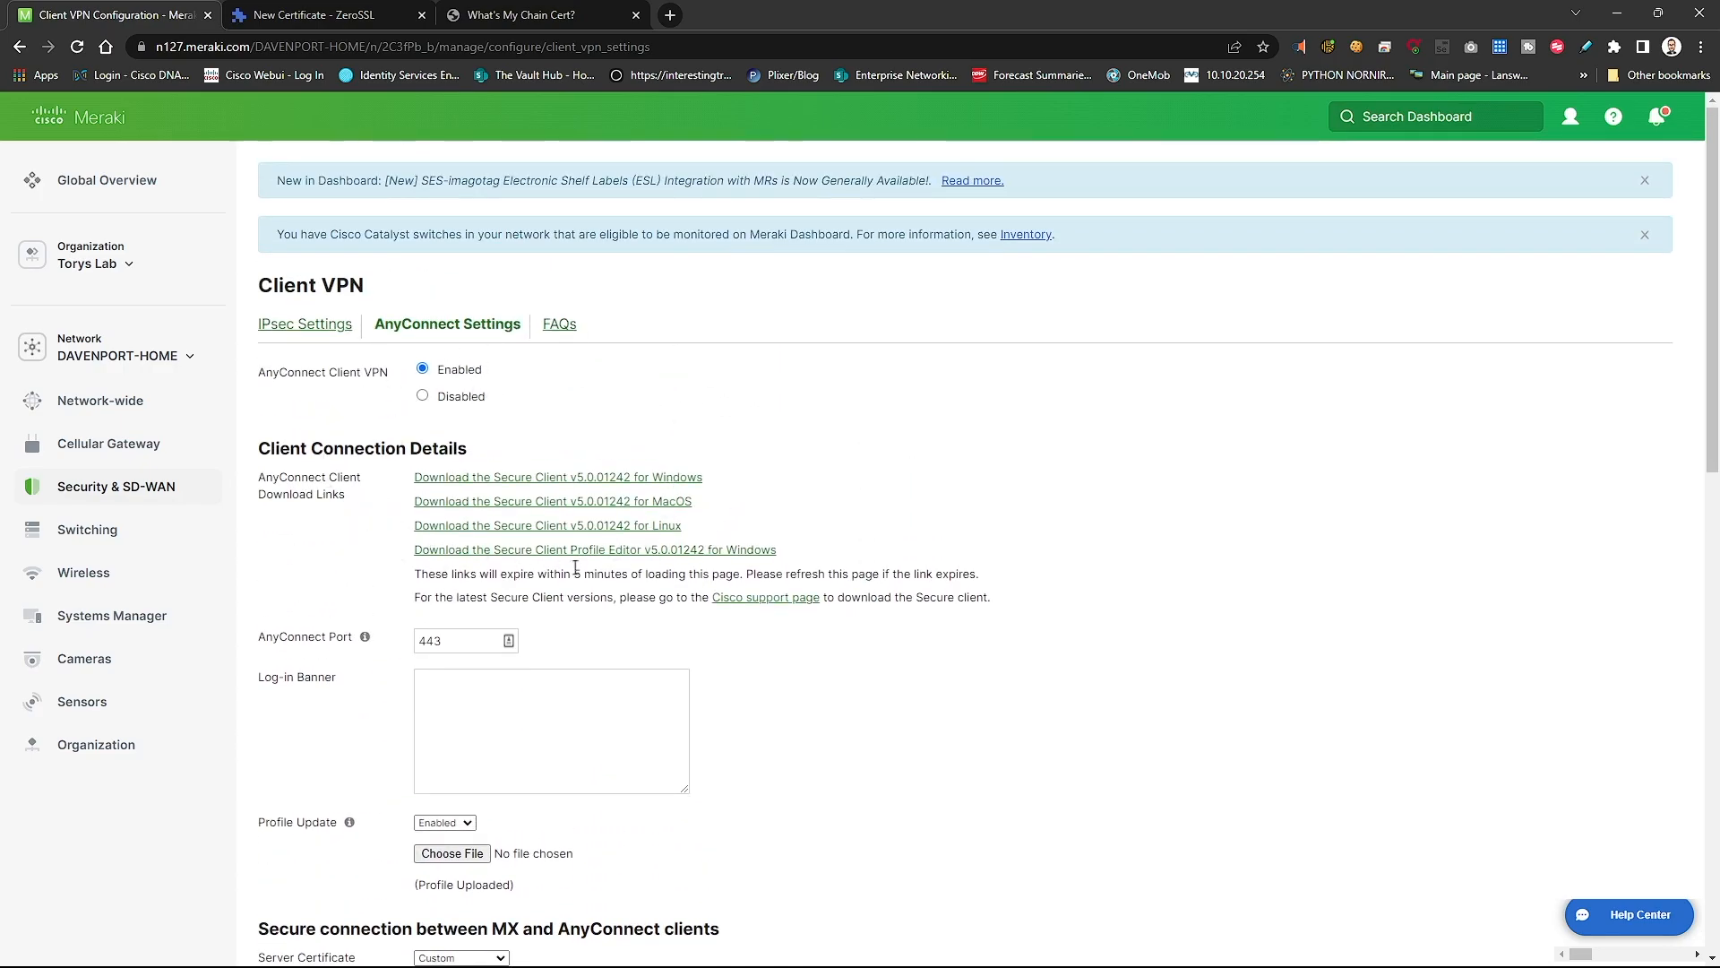
pyautogui.scroll(-8, 516, 397)
pyautogui.moveTo(595, 596); pyautogui.dragTo(475, 607)
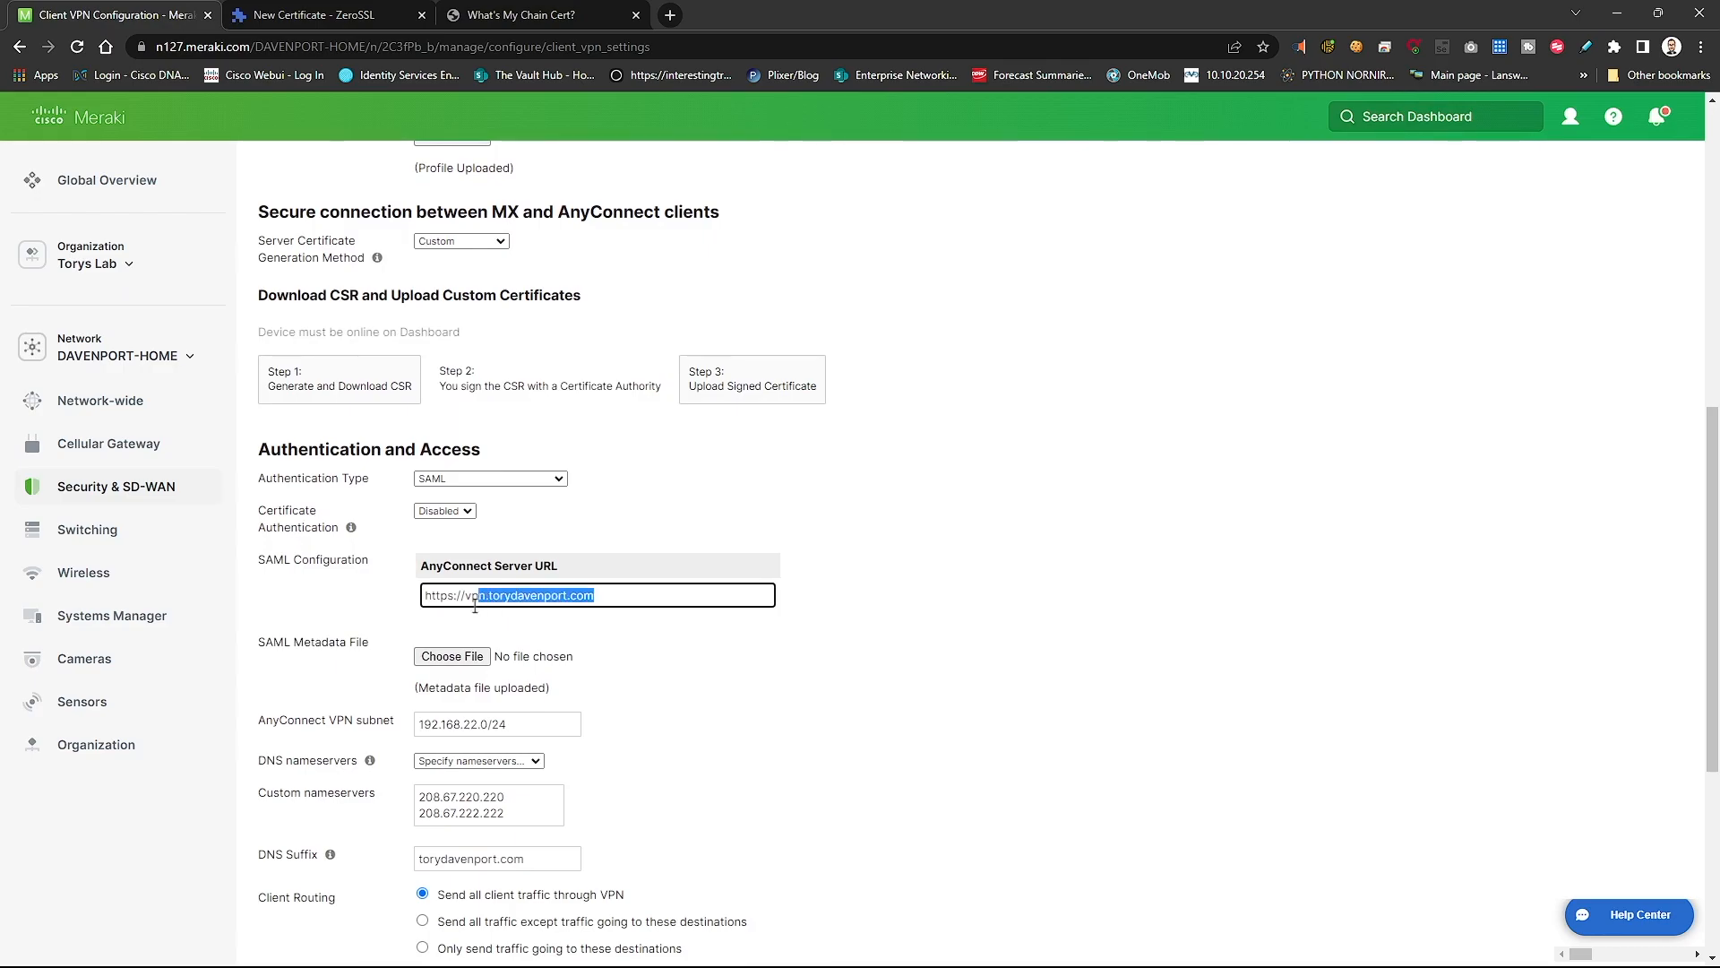
pyautogui.click(410, 611)
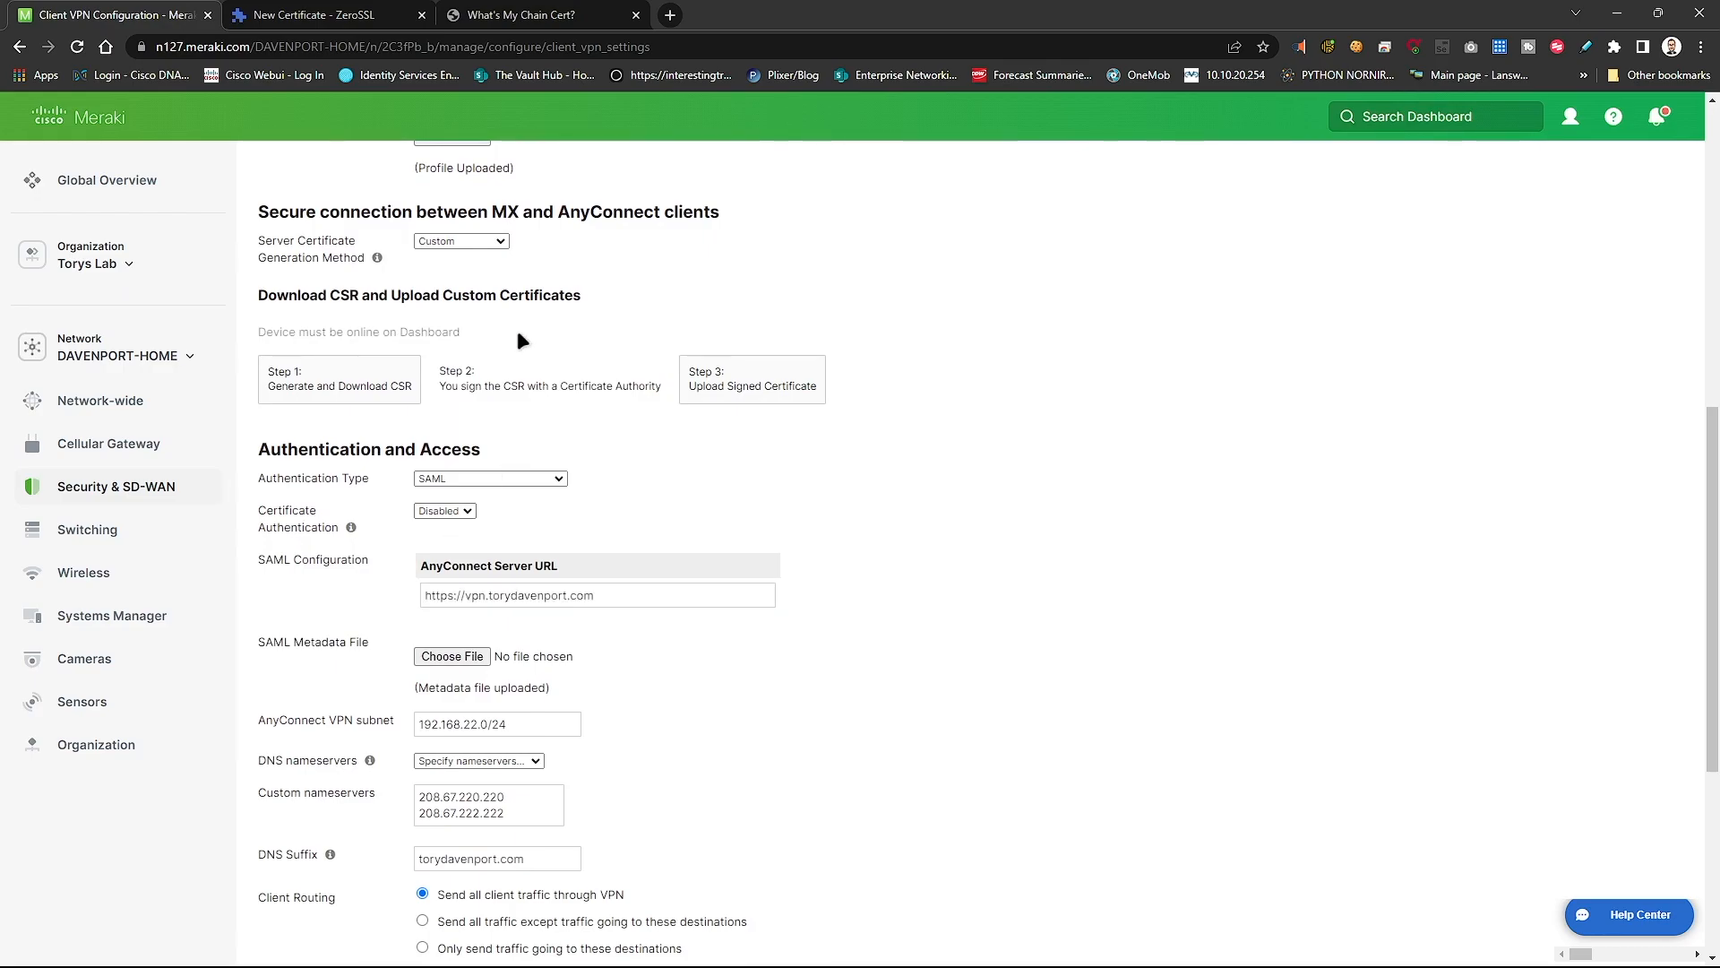
pyautogui.click(299, 385)
# - Paste the server address as Common Name and correct the Subject Alt Name IP list
pyautogui.click(678, 281)
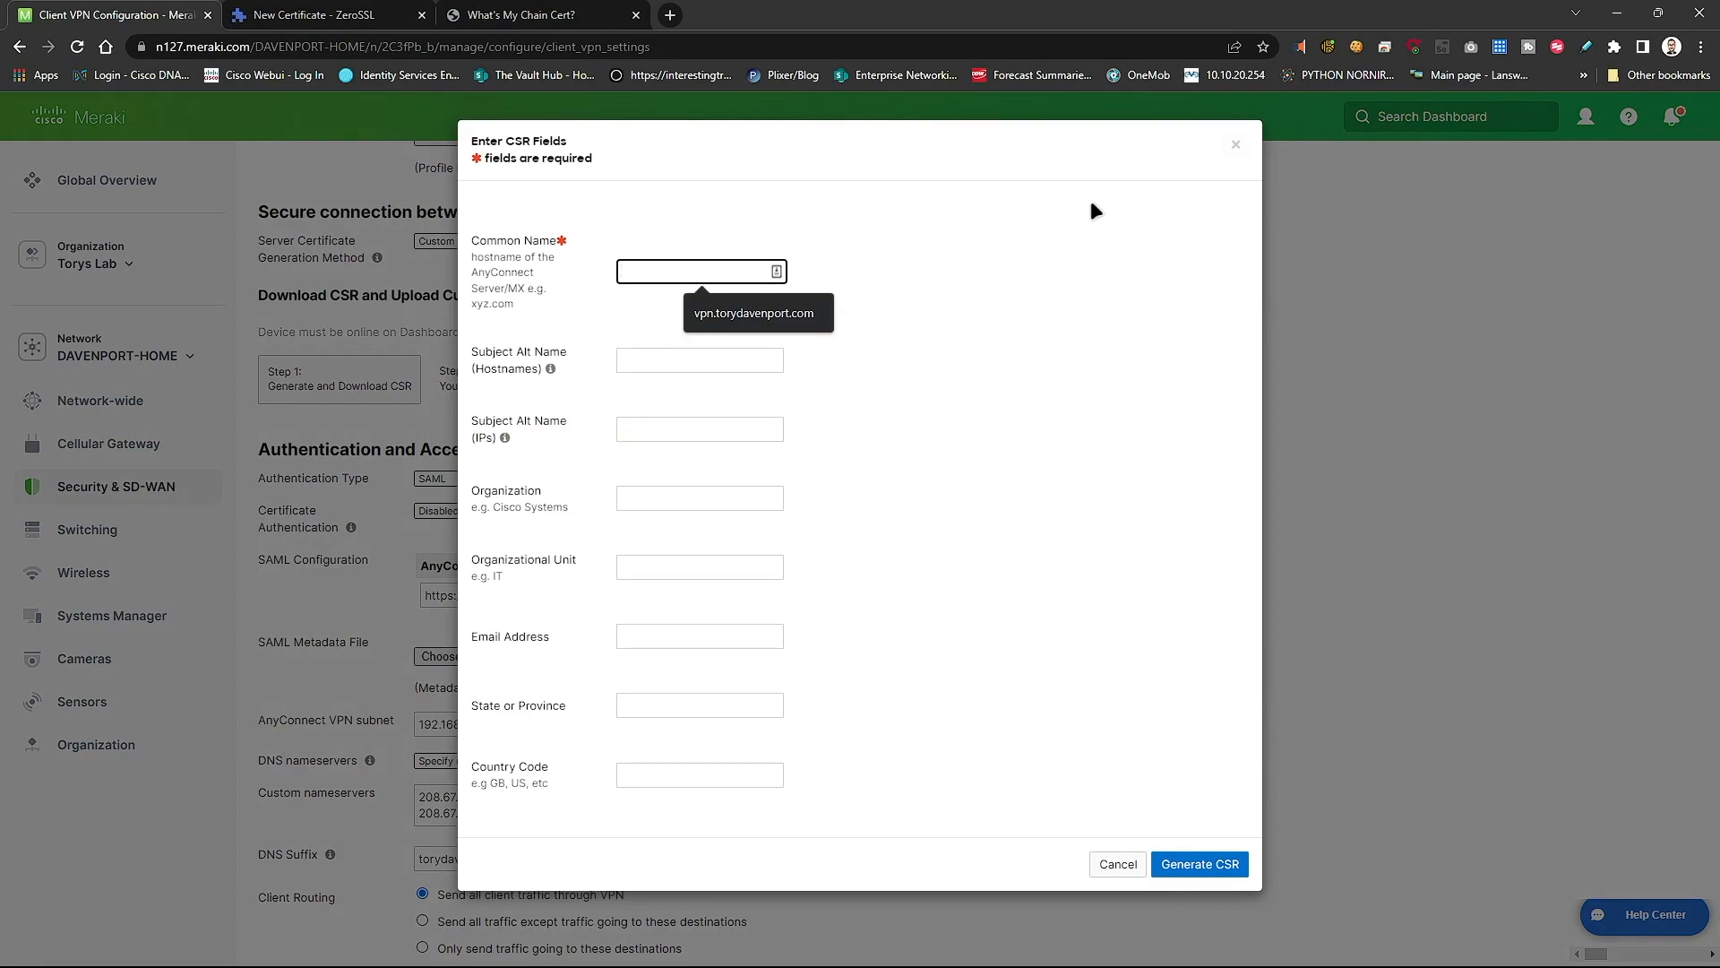
pyautogui.hotkey('ctrl', 'v')
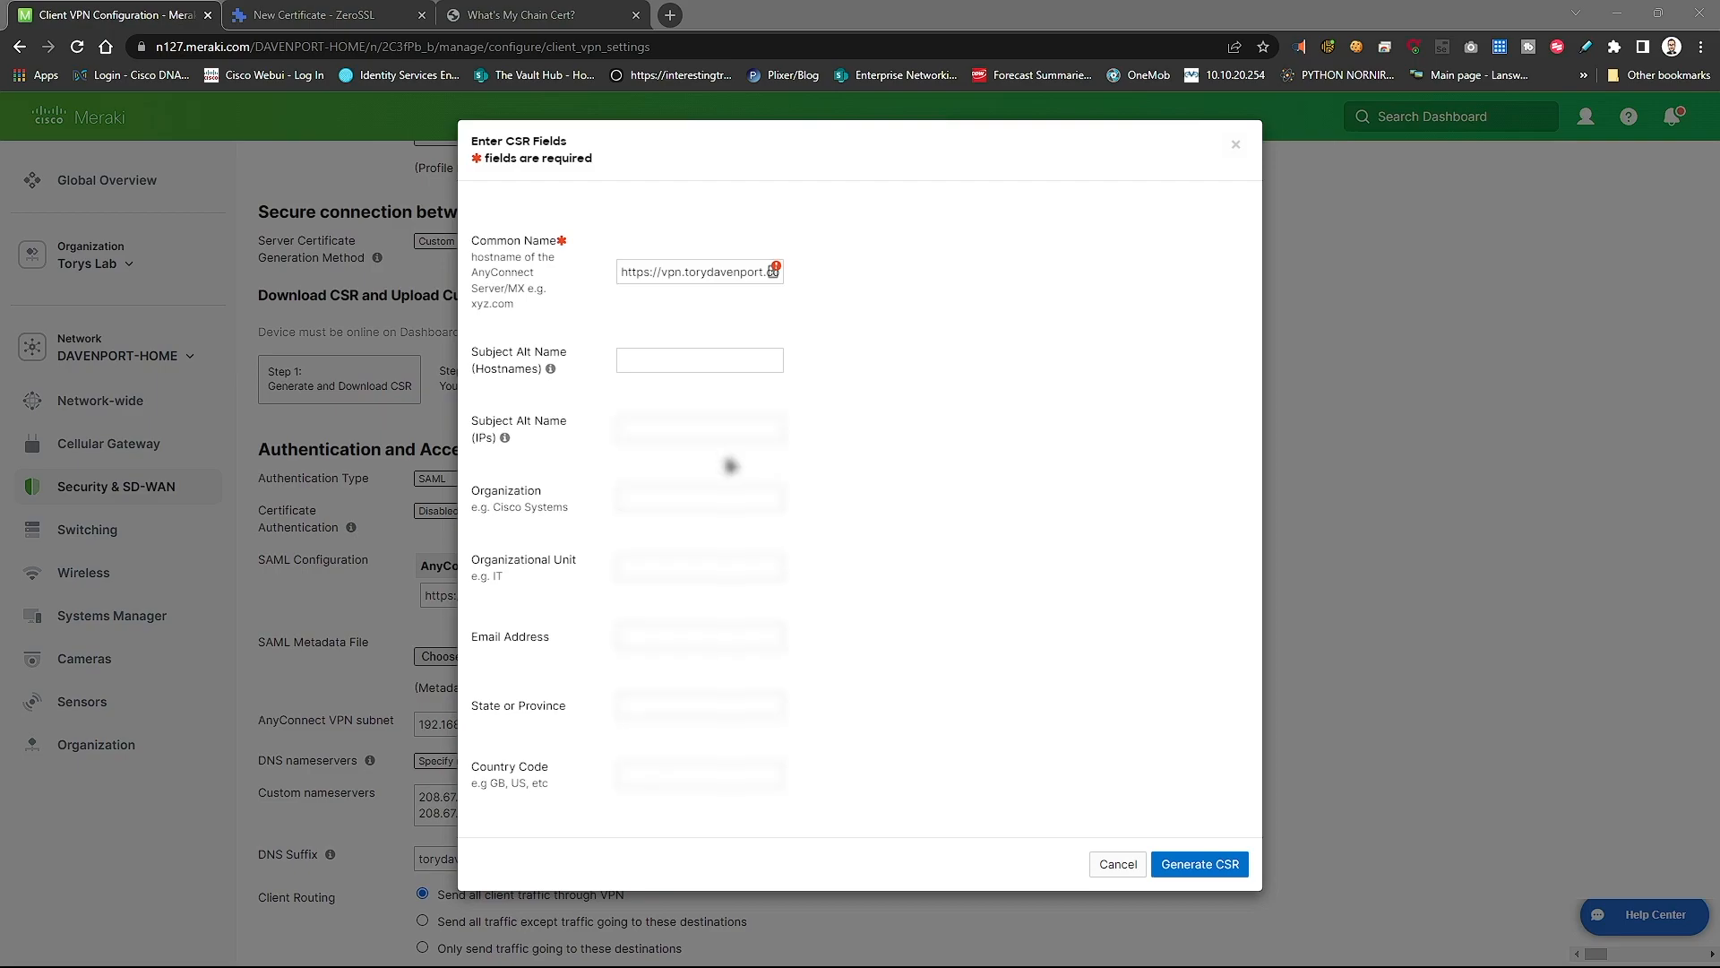
pyautogui.click(700, 429)
pyautogui.click(776, 470)
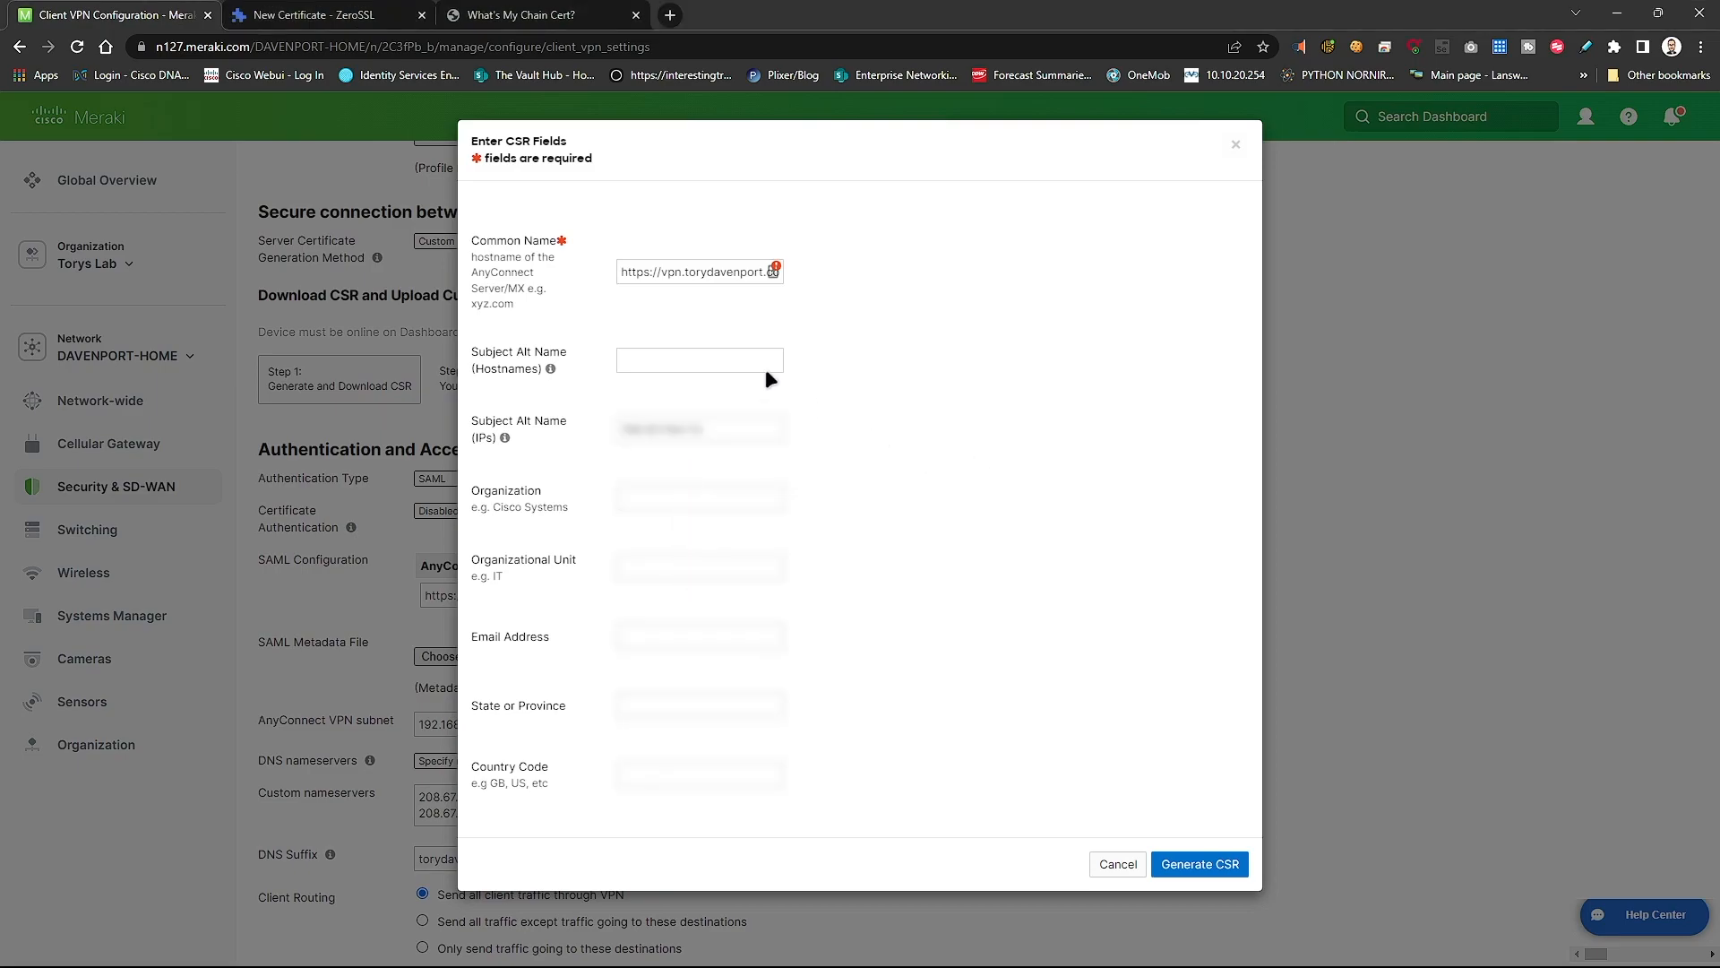
pyautogui.click(909, 537)
pyautogui.doubleClick(741, 430)
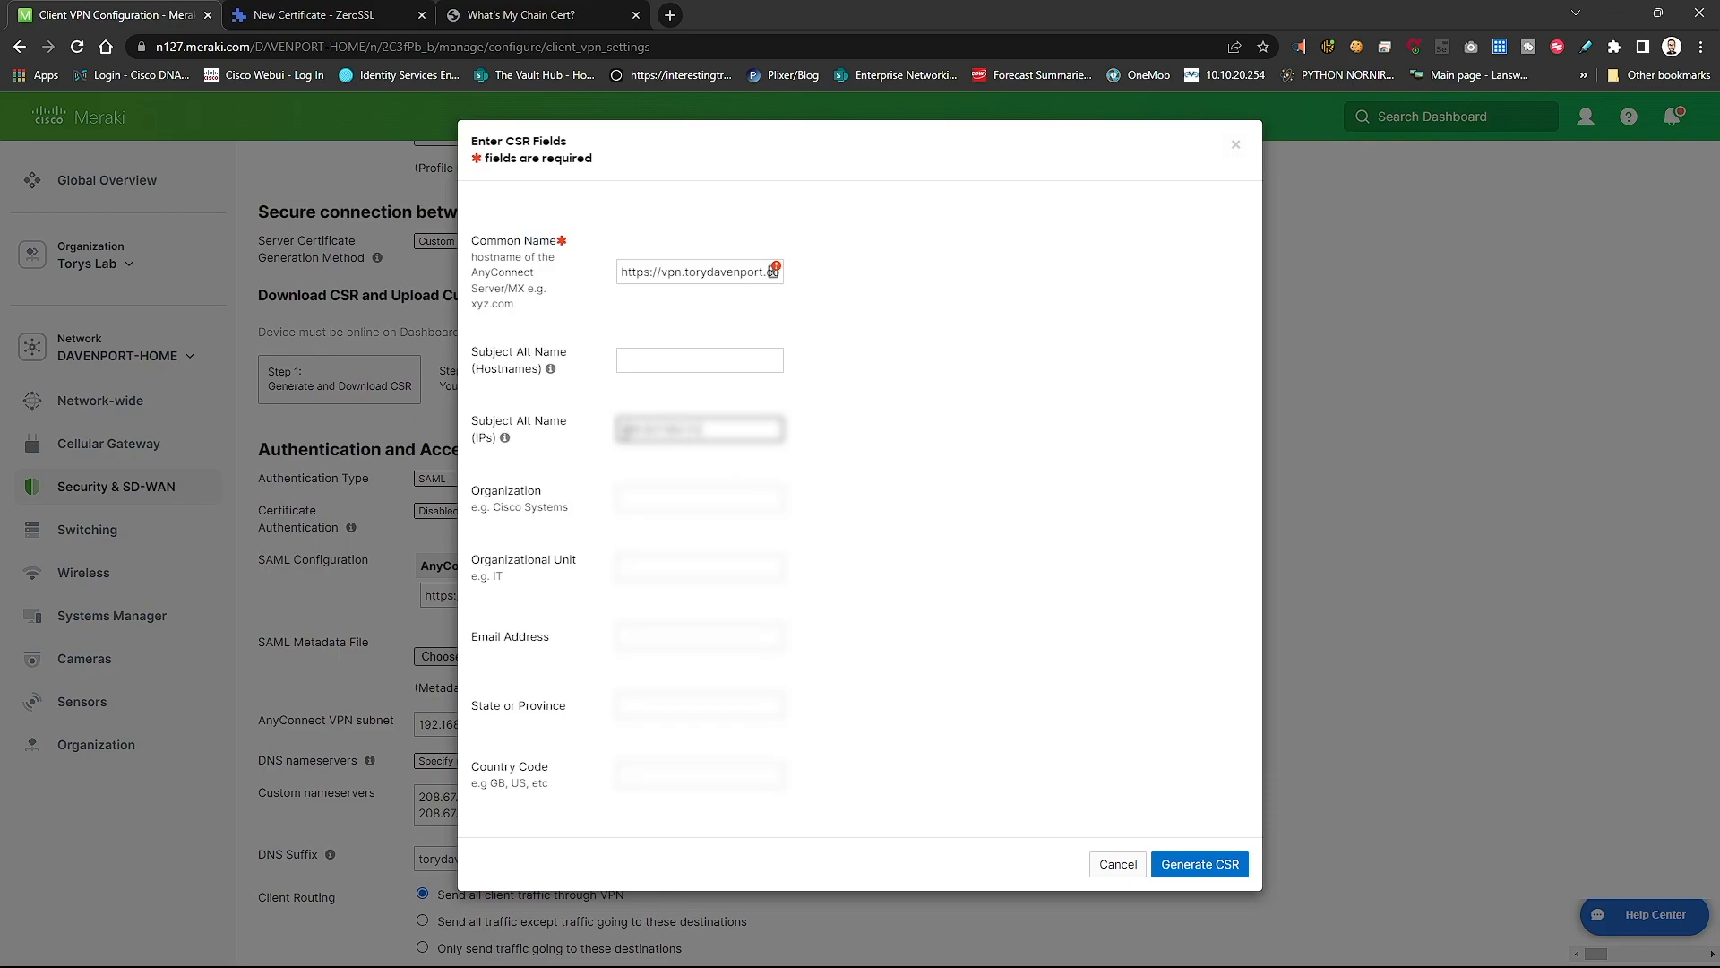
pyautogui.hotkey('ctrl', 'v')
pyautogui.press('BackSpace')
# - Fill in Organization 'ToryDavenport', Organizational Unit 'IT', an admin email and country 'US'
pyautogui.click(745, 493)
pyautogui.moveTo(500, 435)
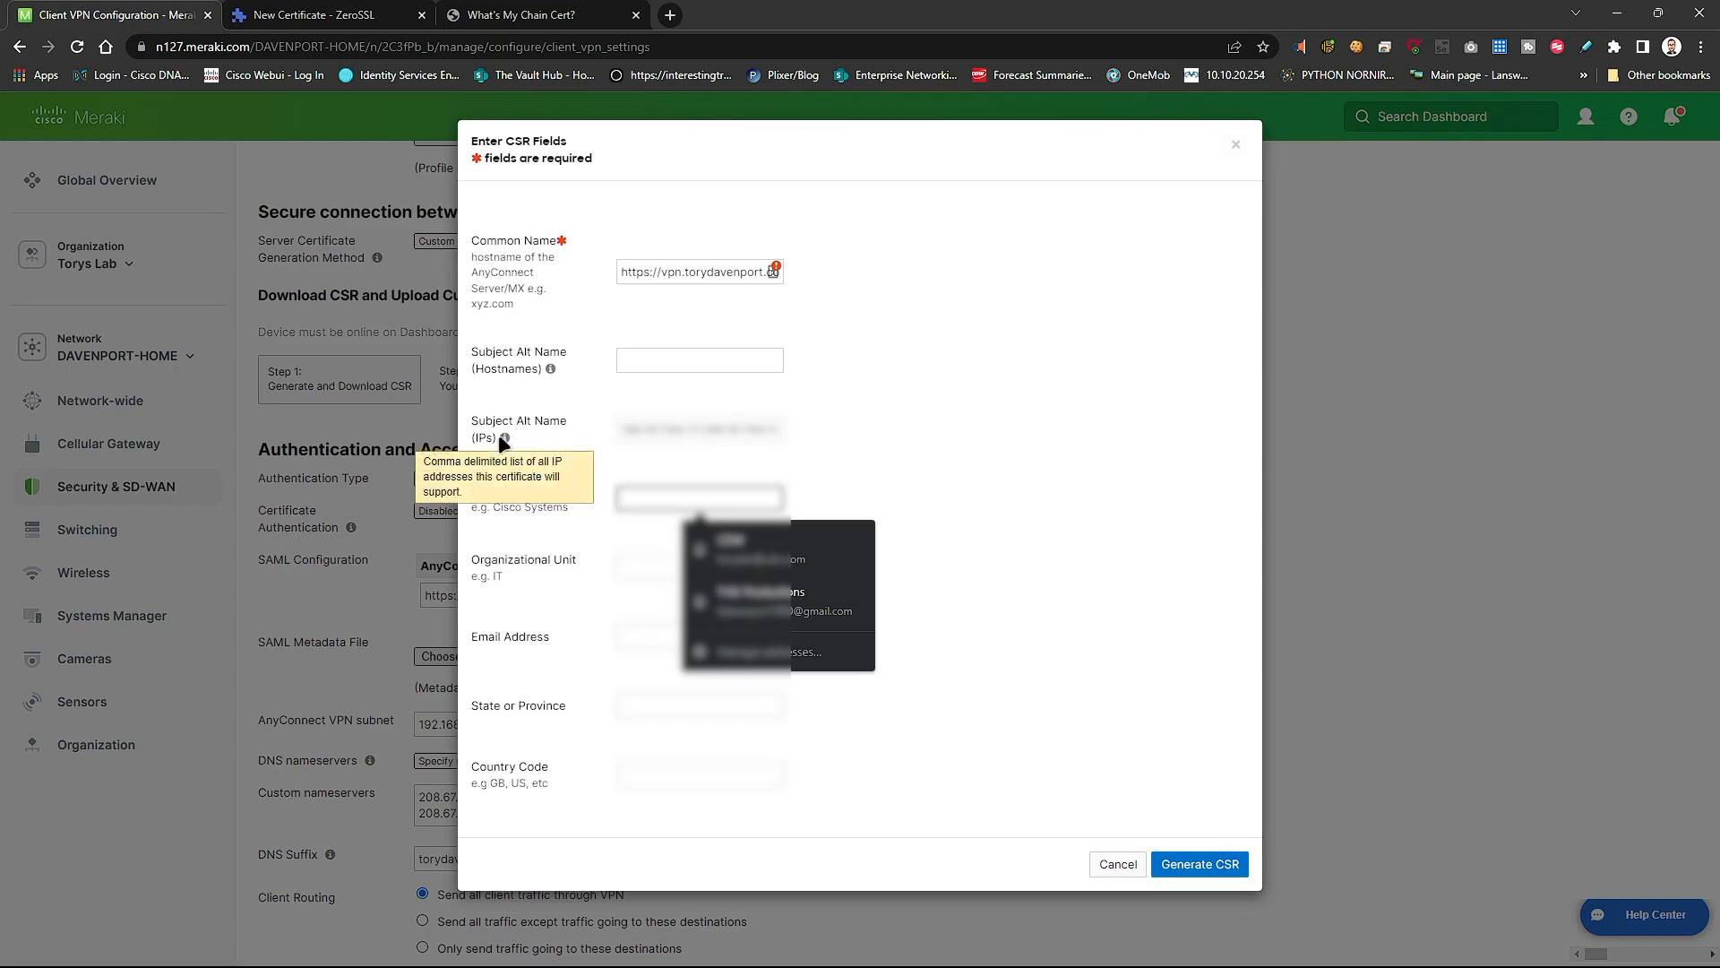
pyautogui.click(933, 469)
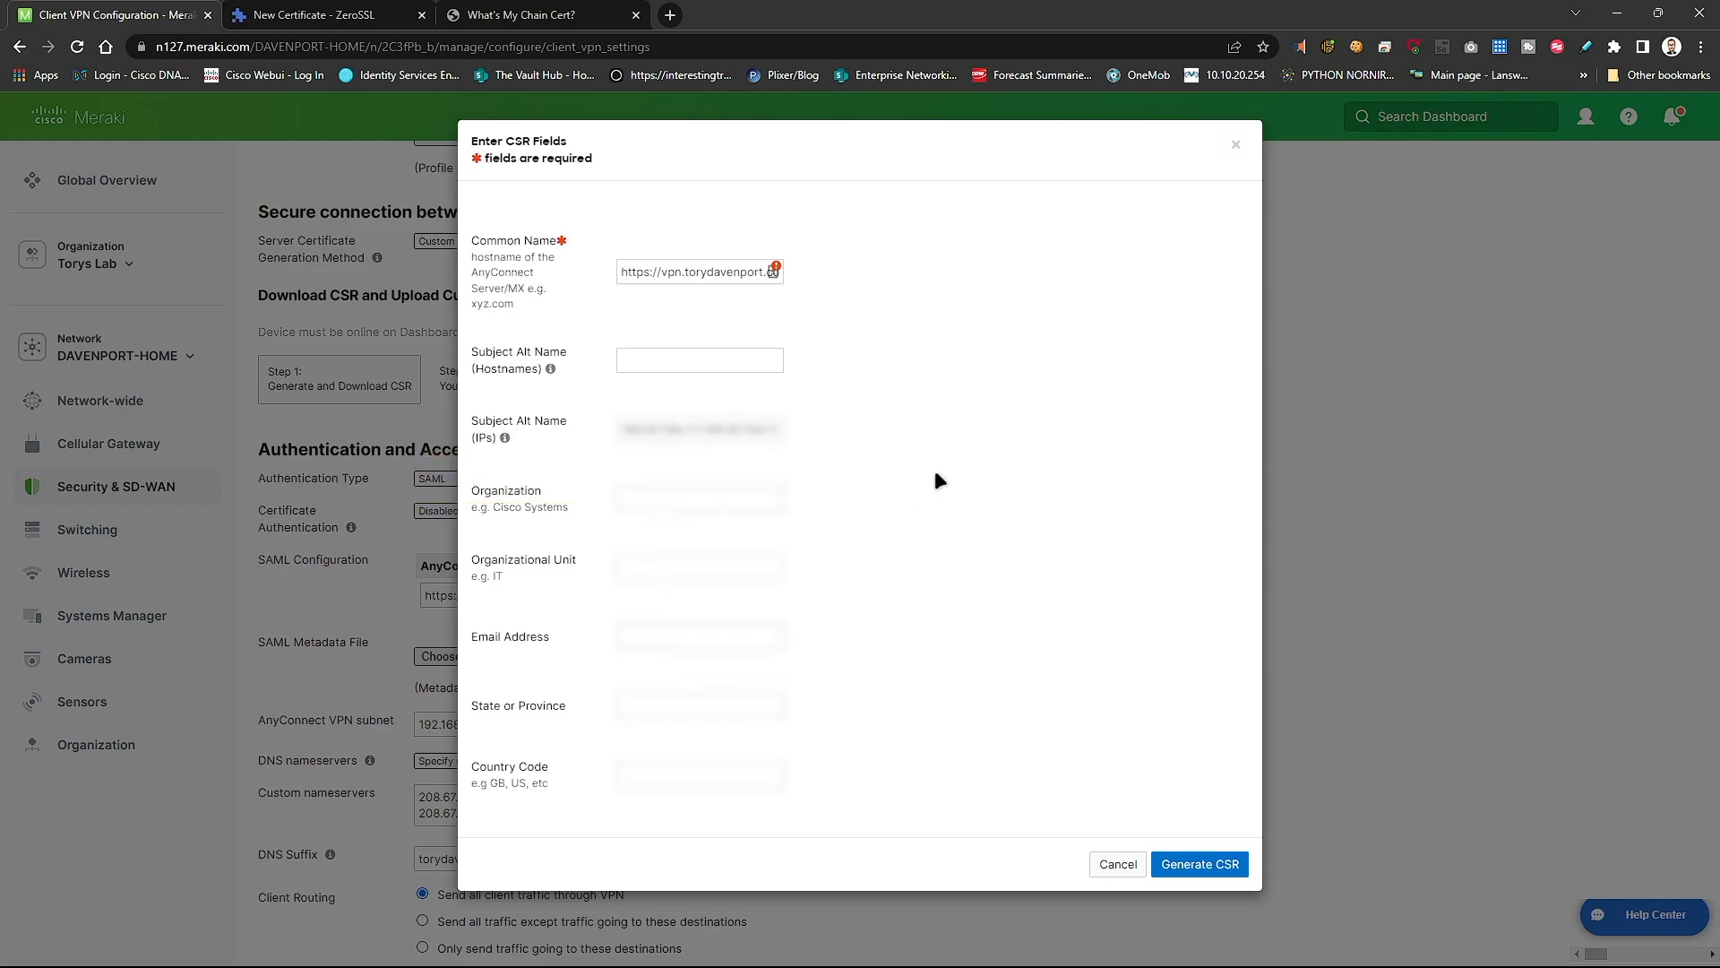
pyautogui.click(747, 504)
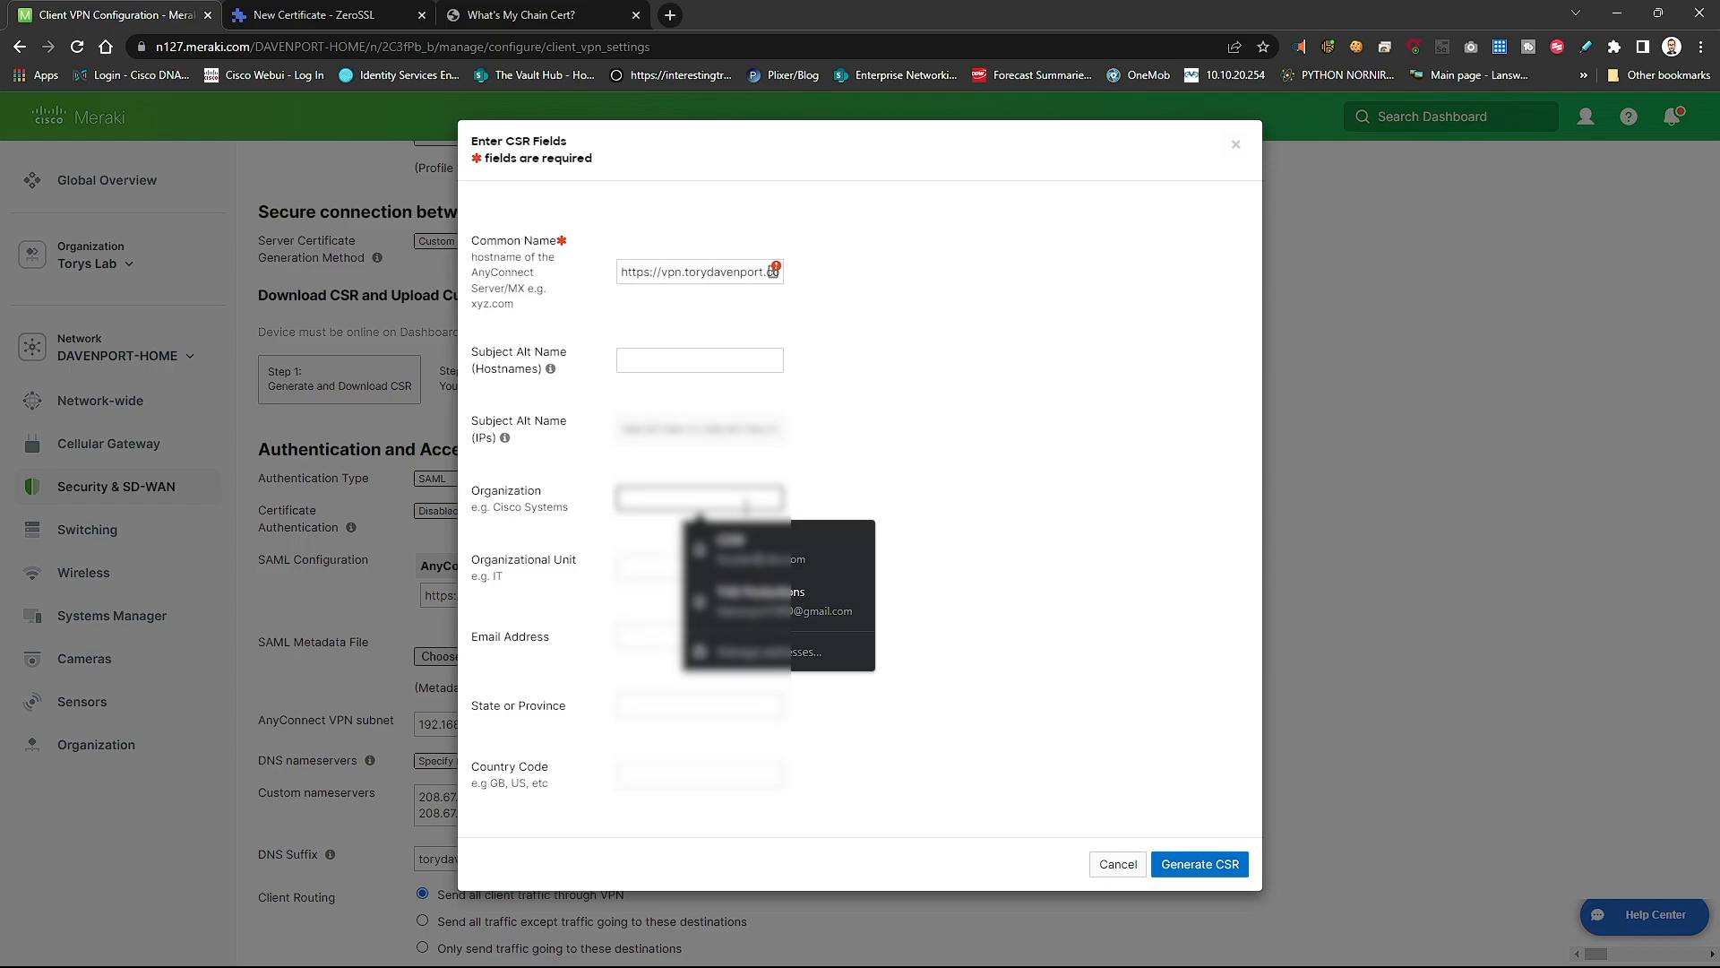
pyautogui.write('ToryDavenport')
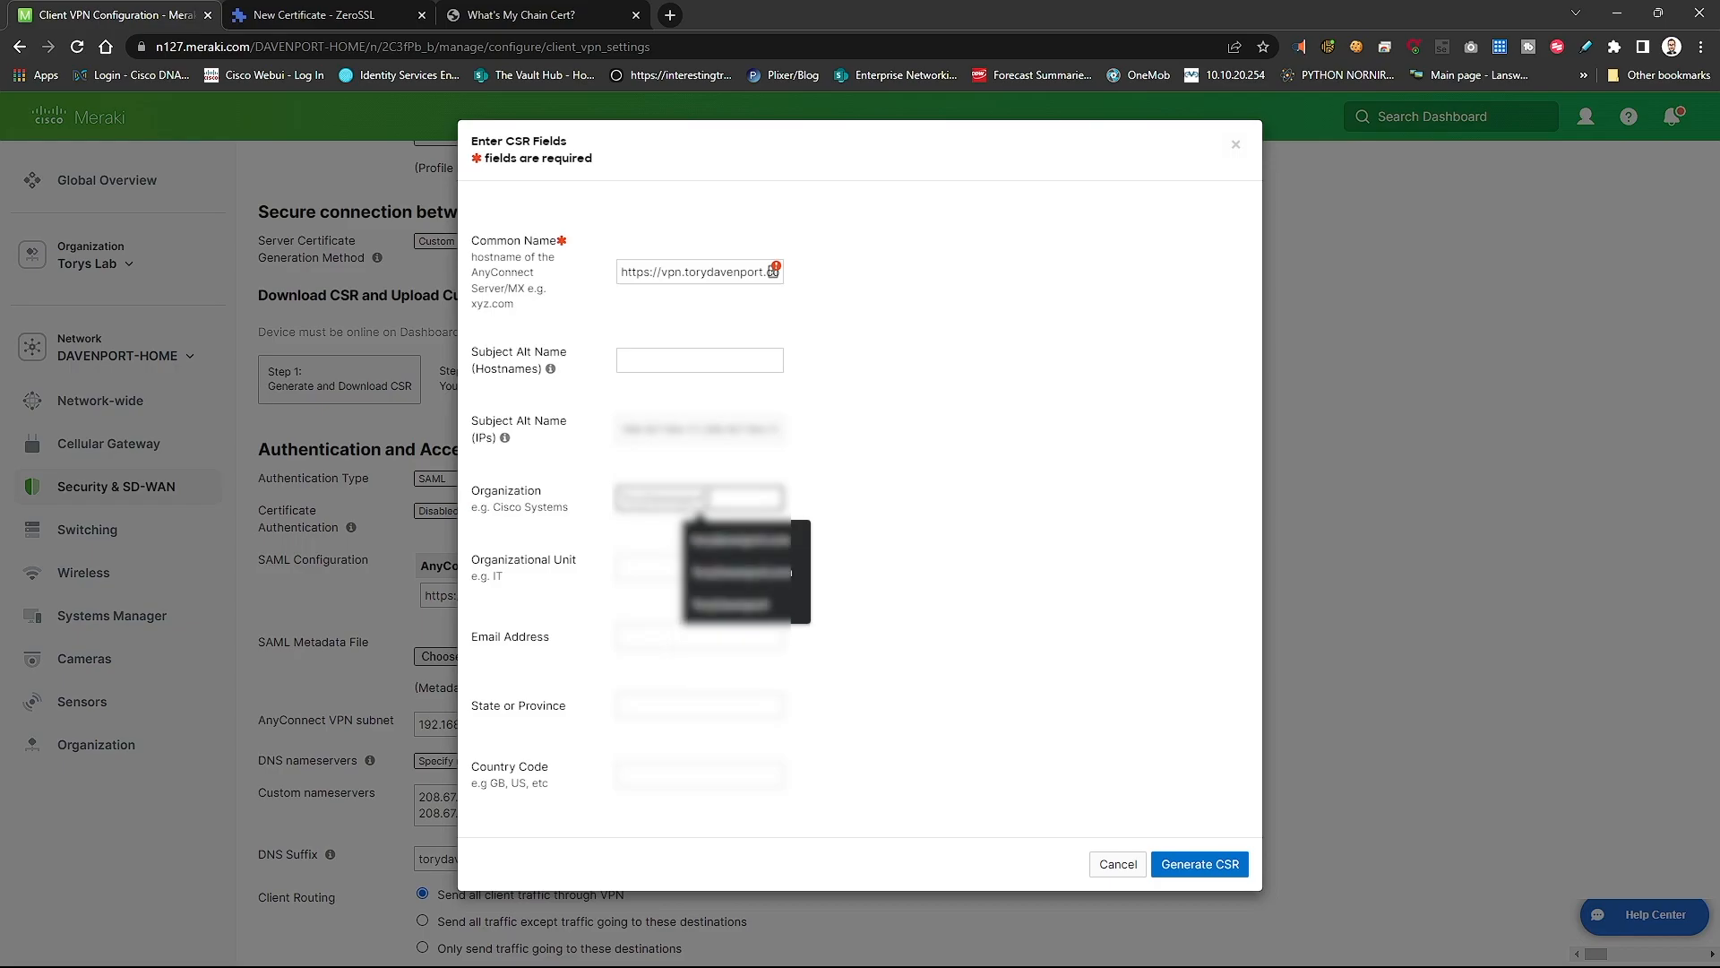
pyautogui.press('Tab')
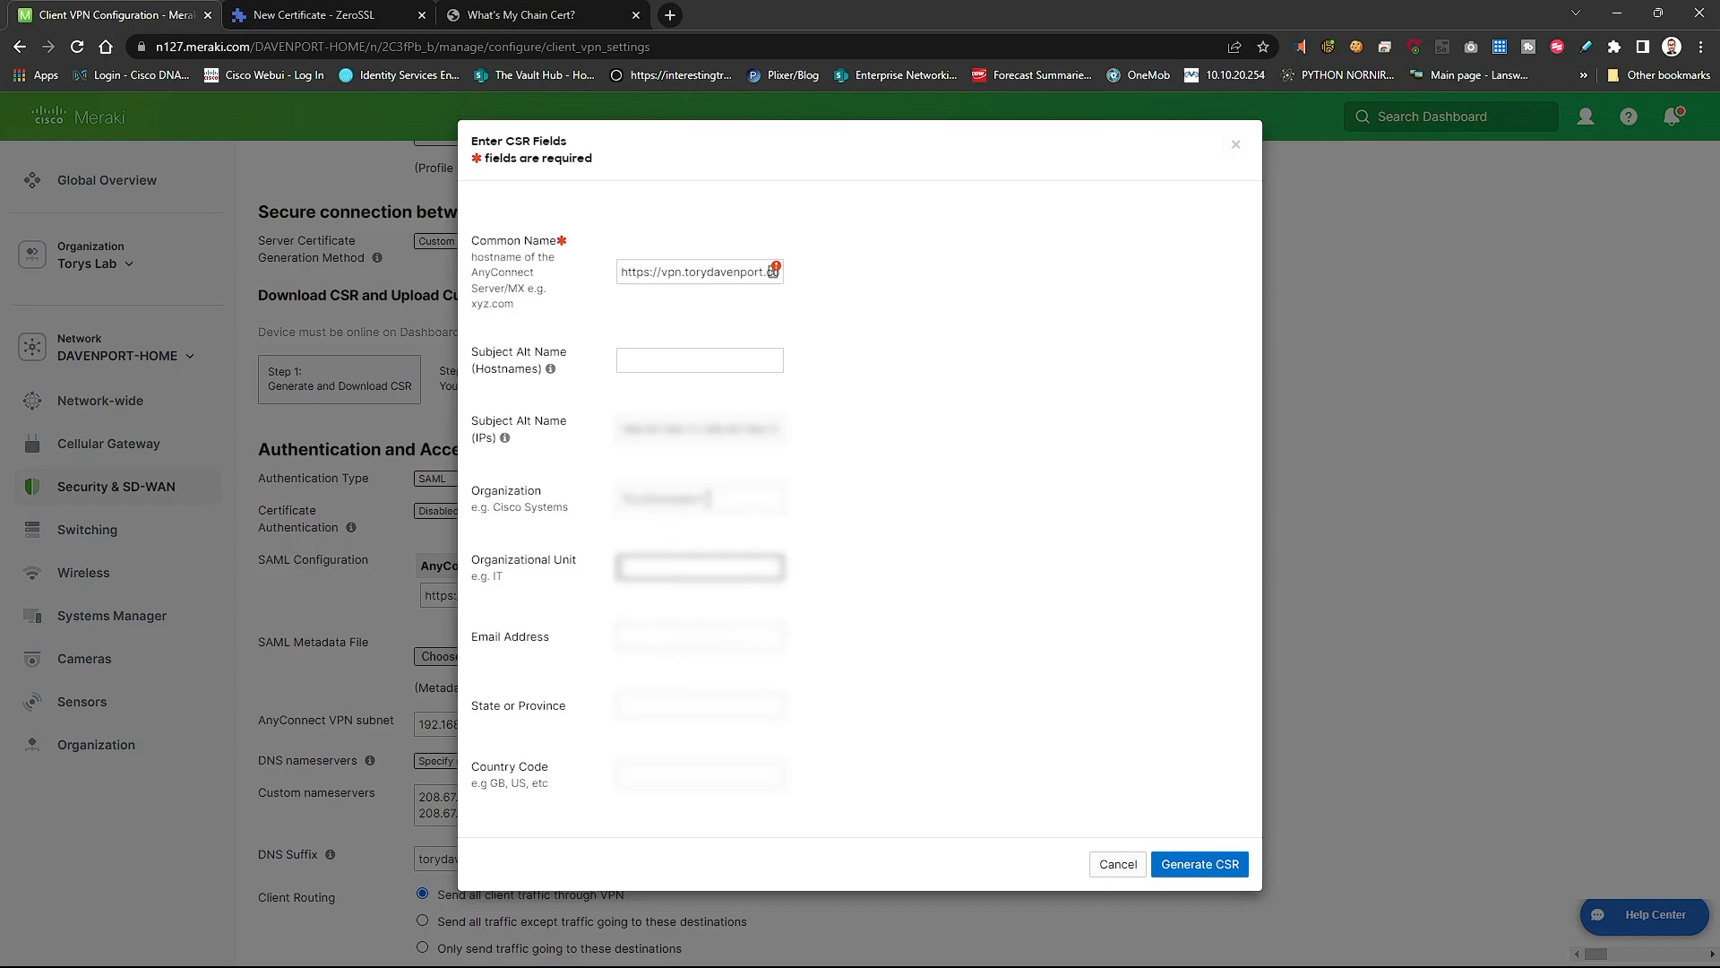
pyautogui.write('IT')
pyautogui.press('Tab')
pyautogui.write('admin')
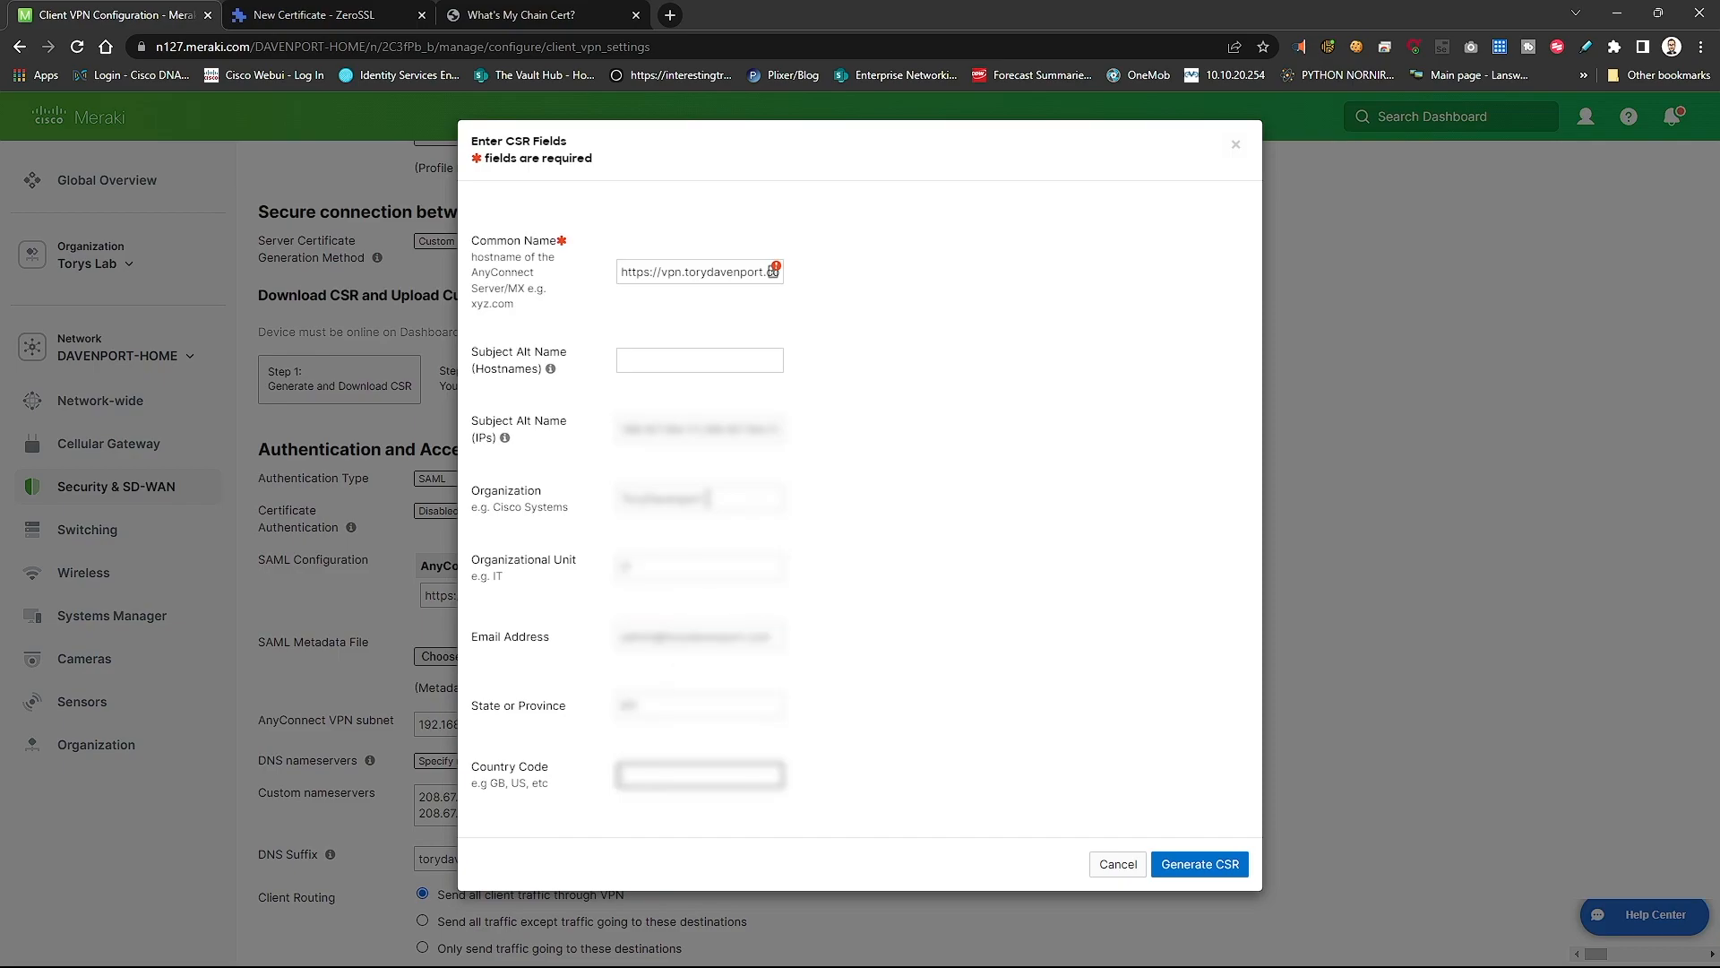
pyautogui.write('US')
pyautogui.click(1220, 866)
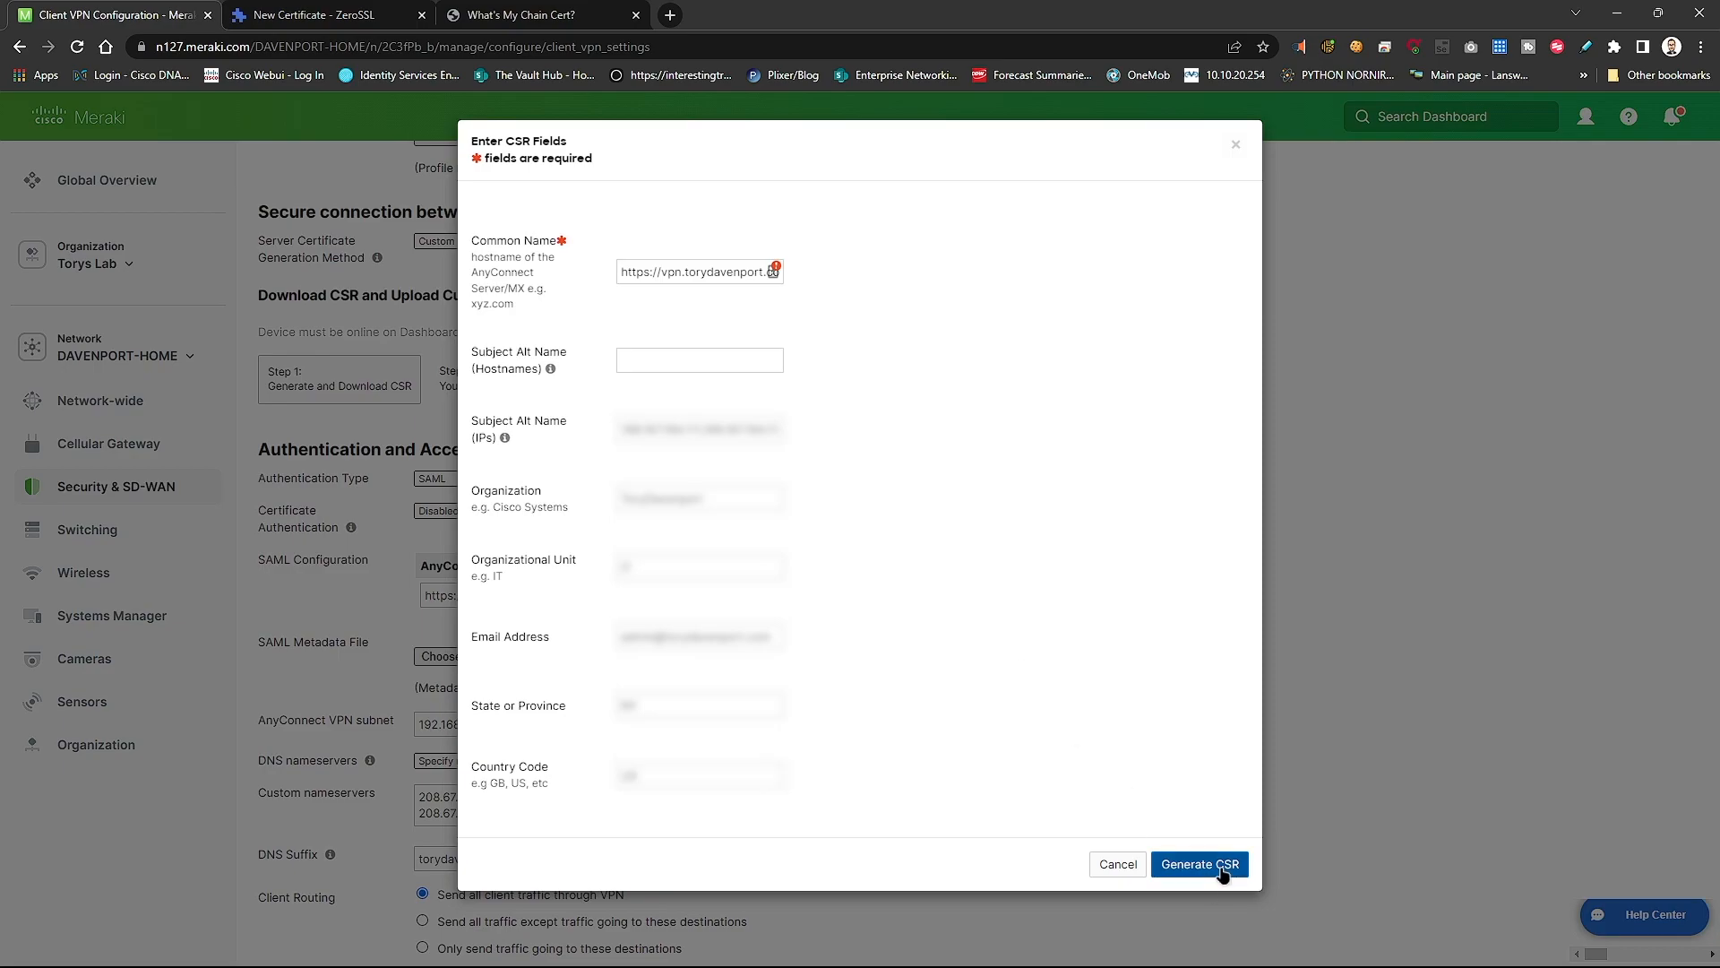
pyautogui.moveTo(662, 271); pyautogui.dragTo(578, 271)
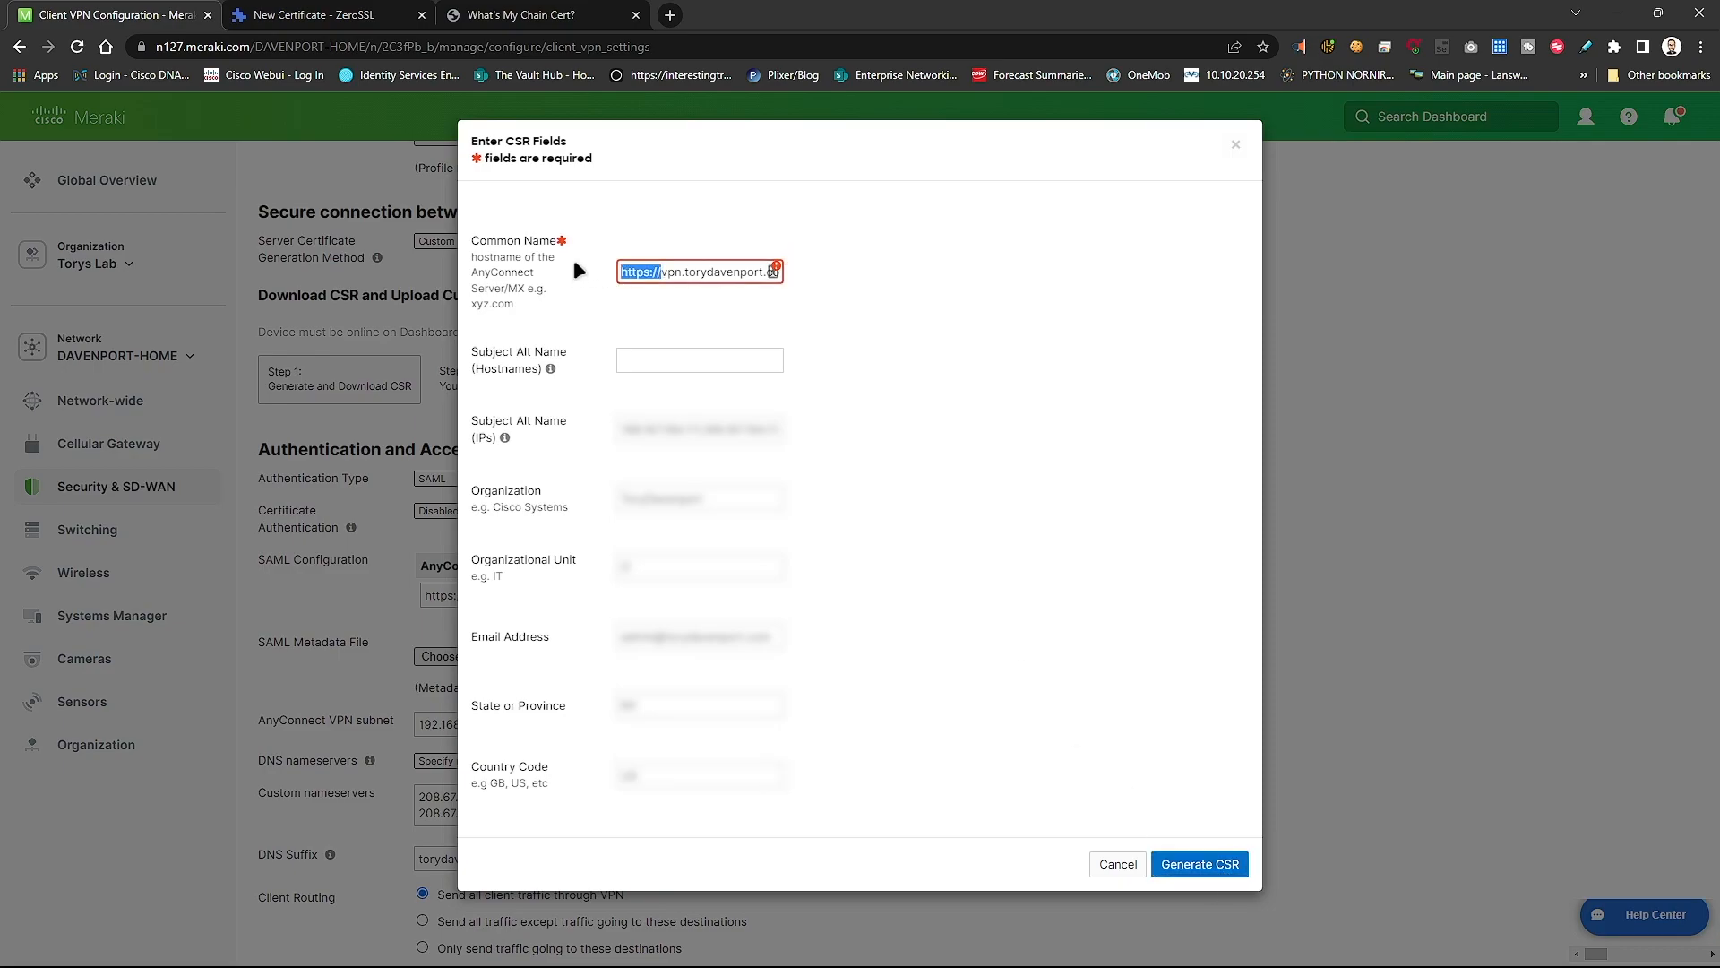
pyautogui.press('BackSpace')
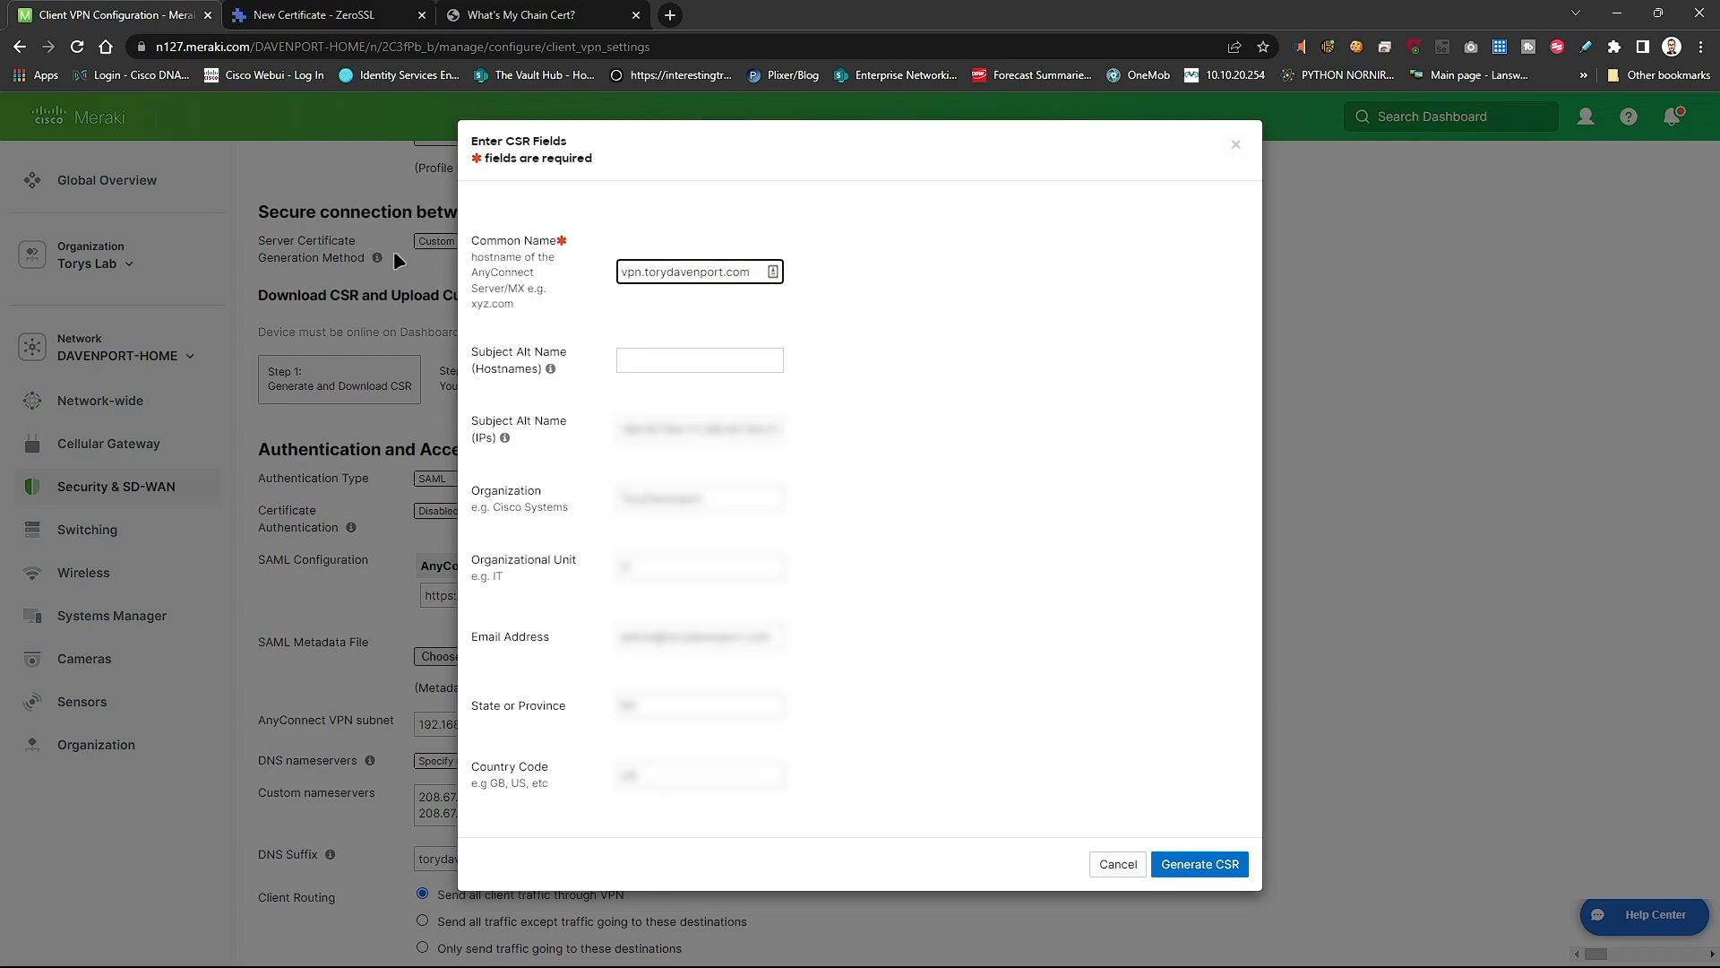
pyautogui.click(1200, 864)
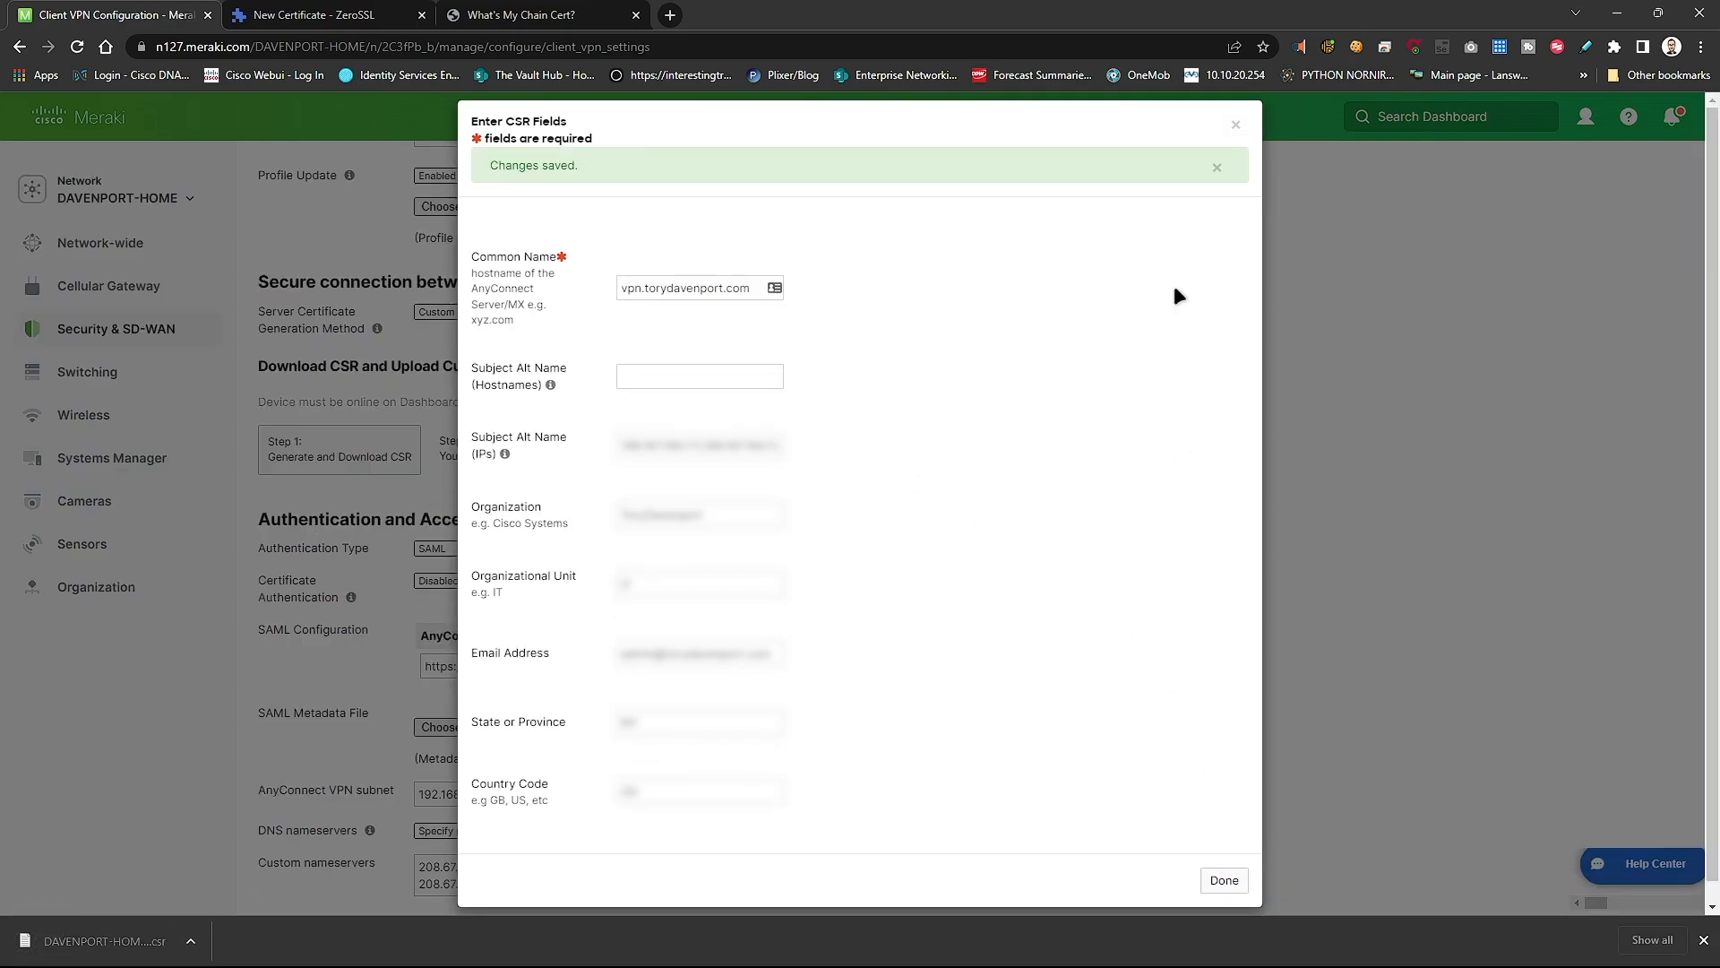
# - Open the downloaded .csr file, close the CSR dialog, and return to ZeroSSL's wizard
pyautogui.click(98, 941)
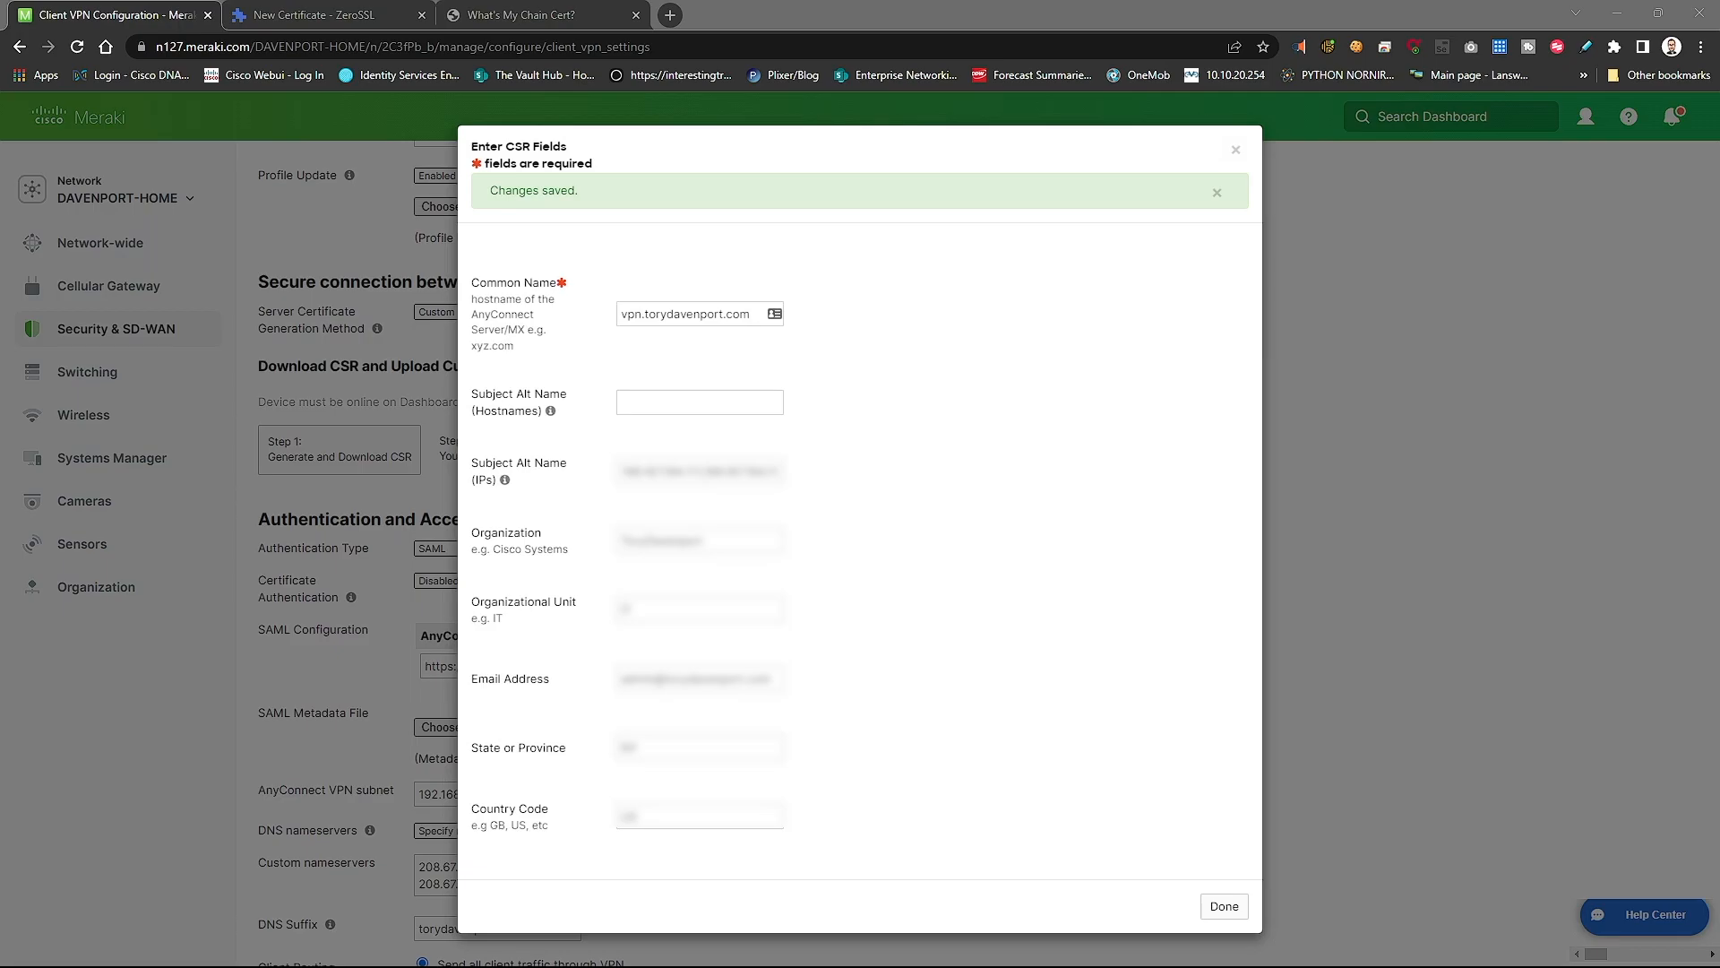
pyautogui.click(1224, 906)
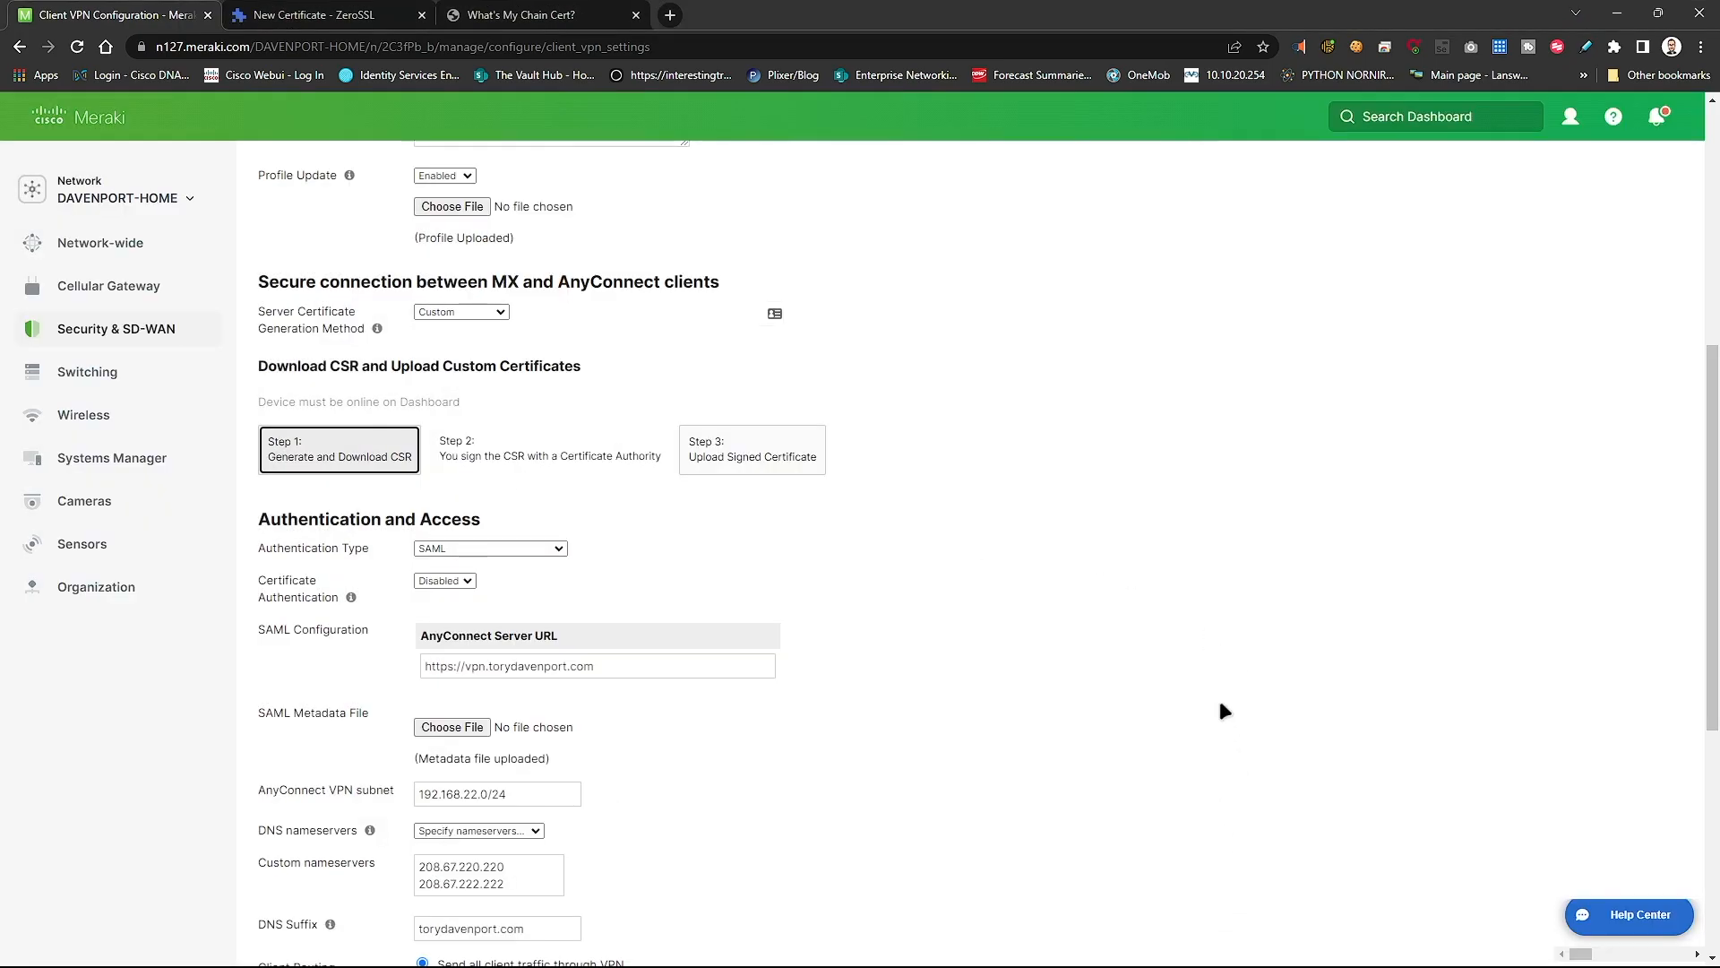
pyautogui.moveTo(444, 456); pyautogui.dragTo(563, 465)
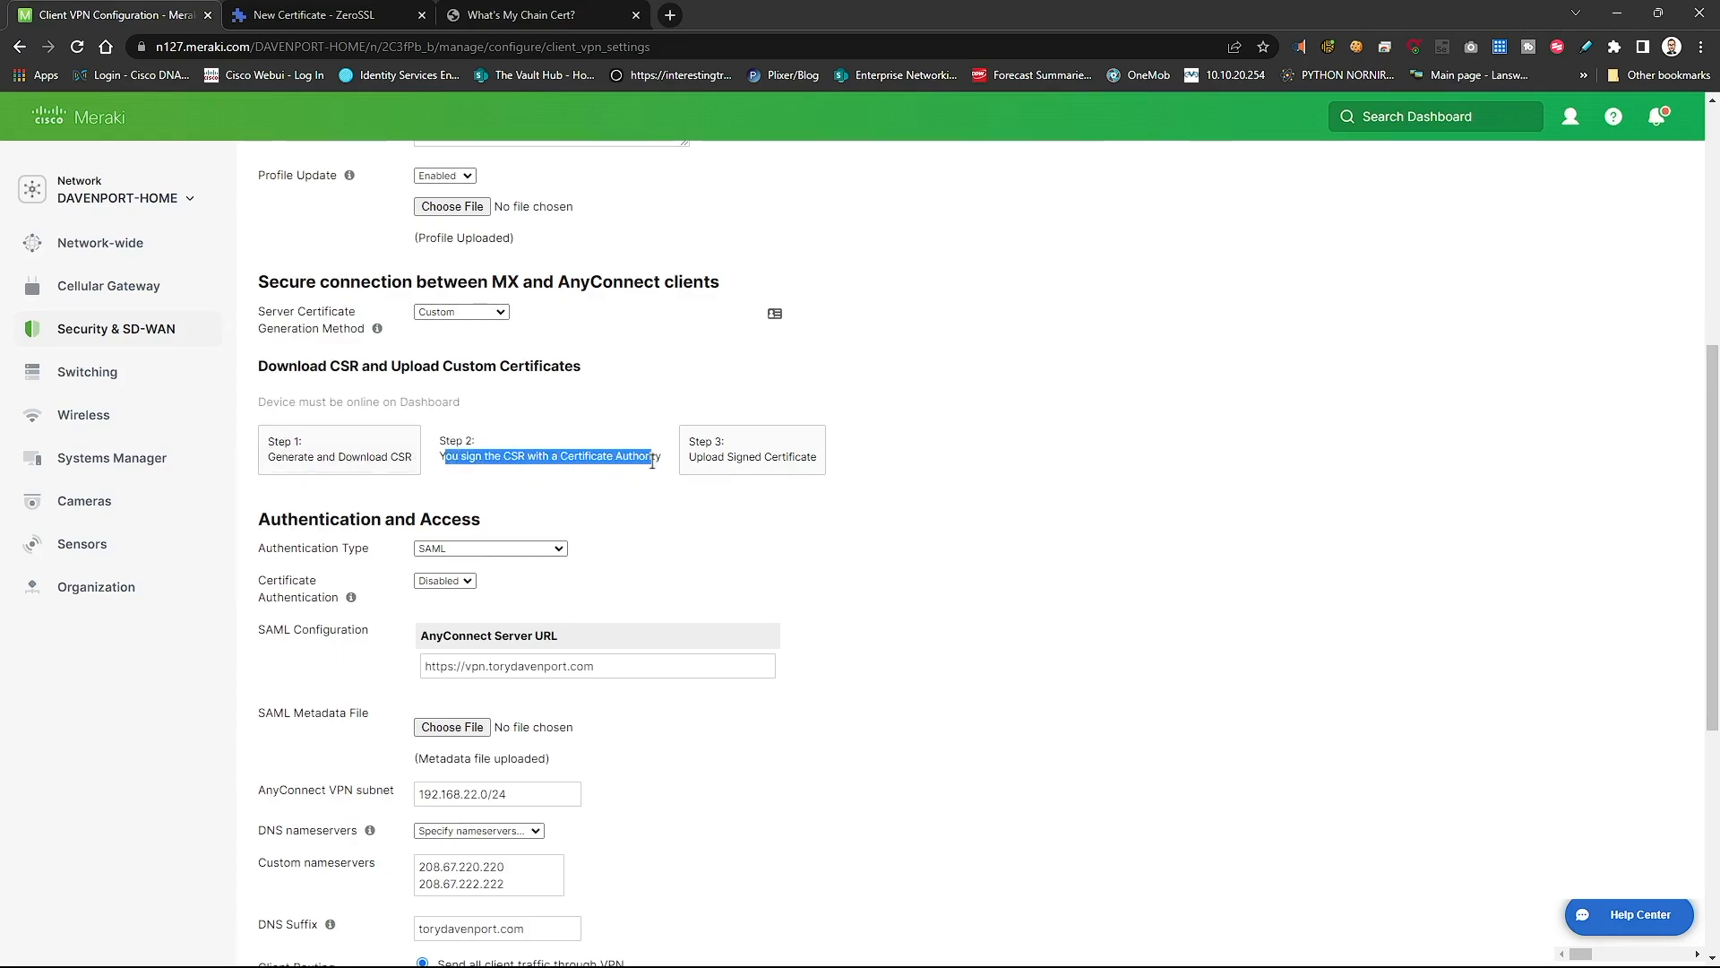
pyautogui.click(271, 5)
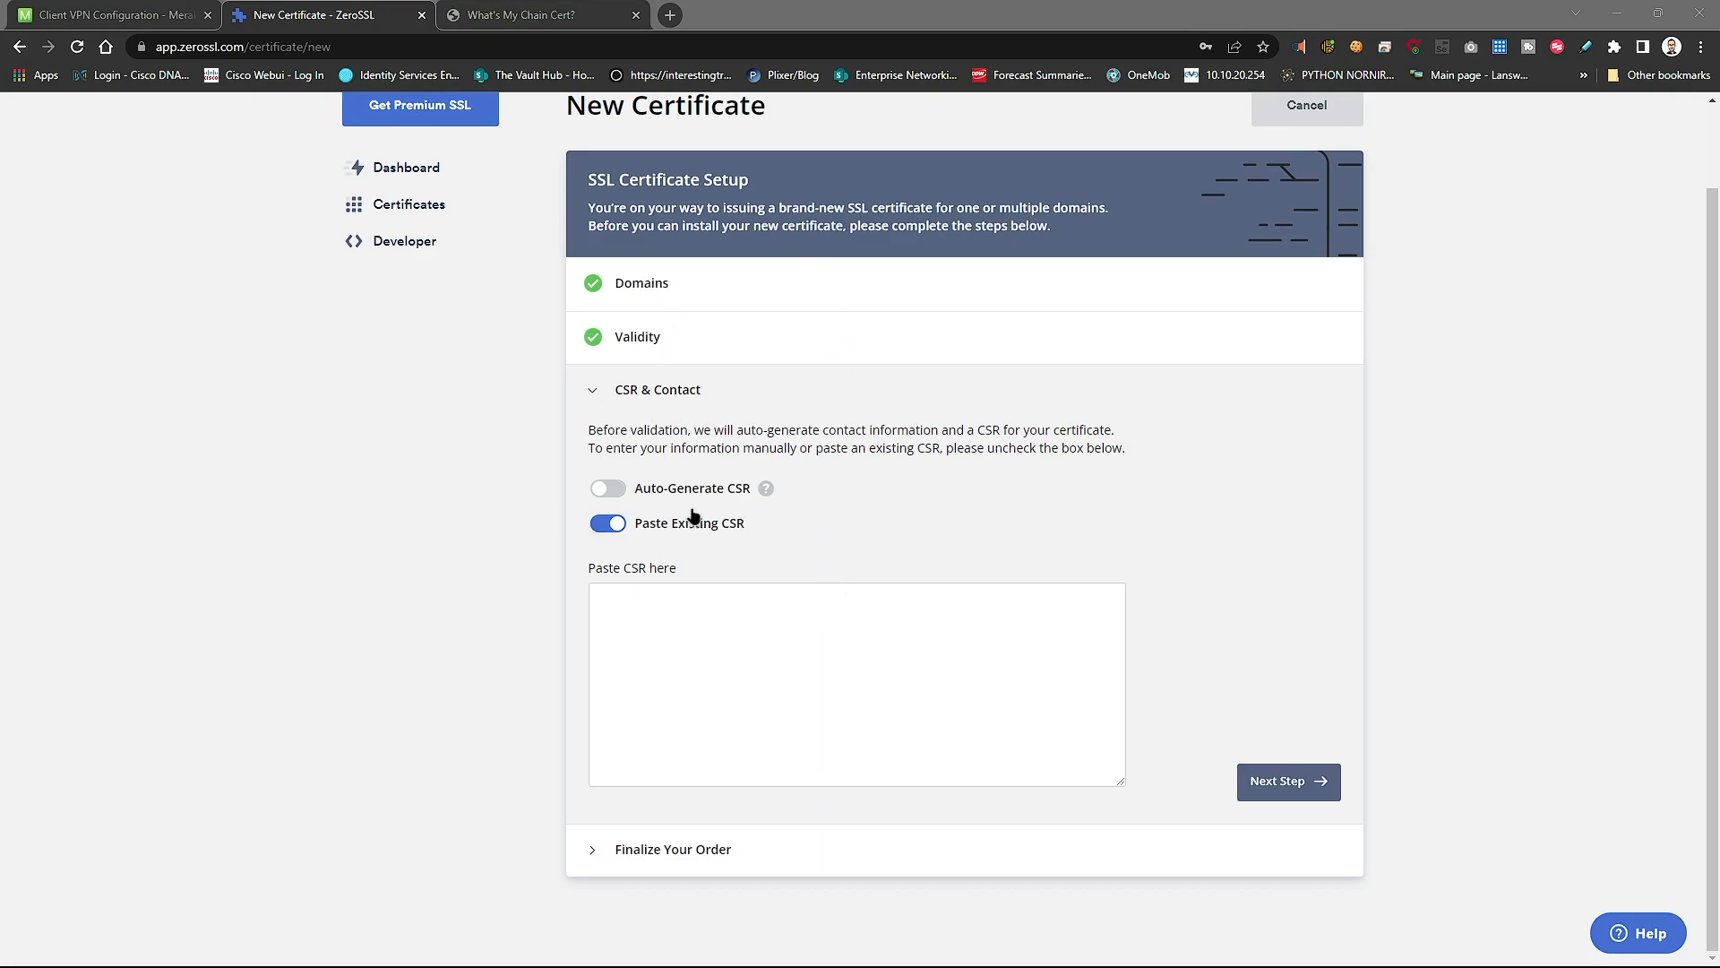
# - Paste the Meraki CSR, keep the Basic plan, and choose email domain verification
pyautogui.rightClick(724, 680)
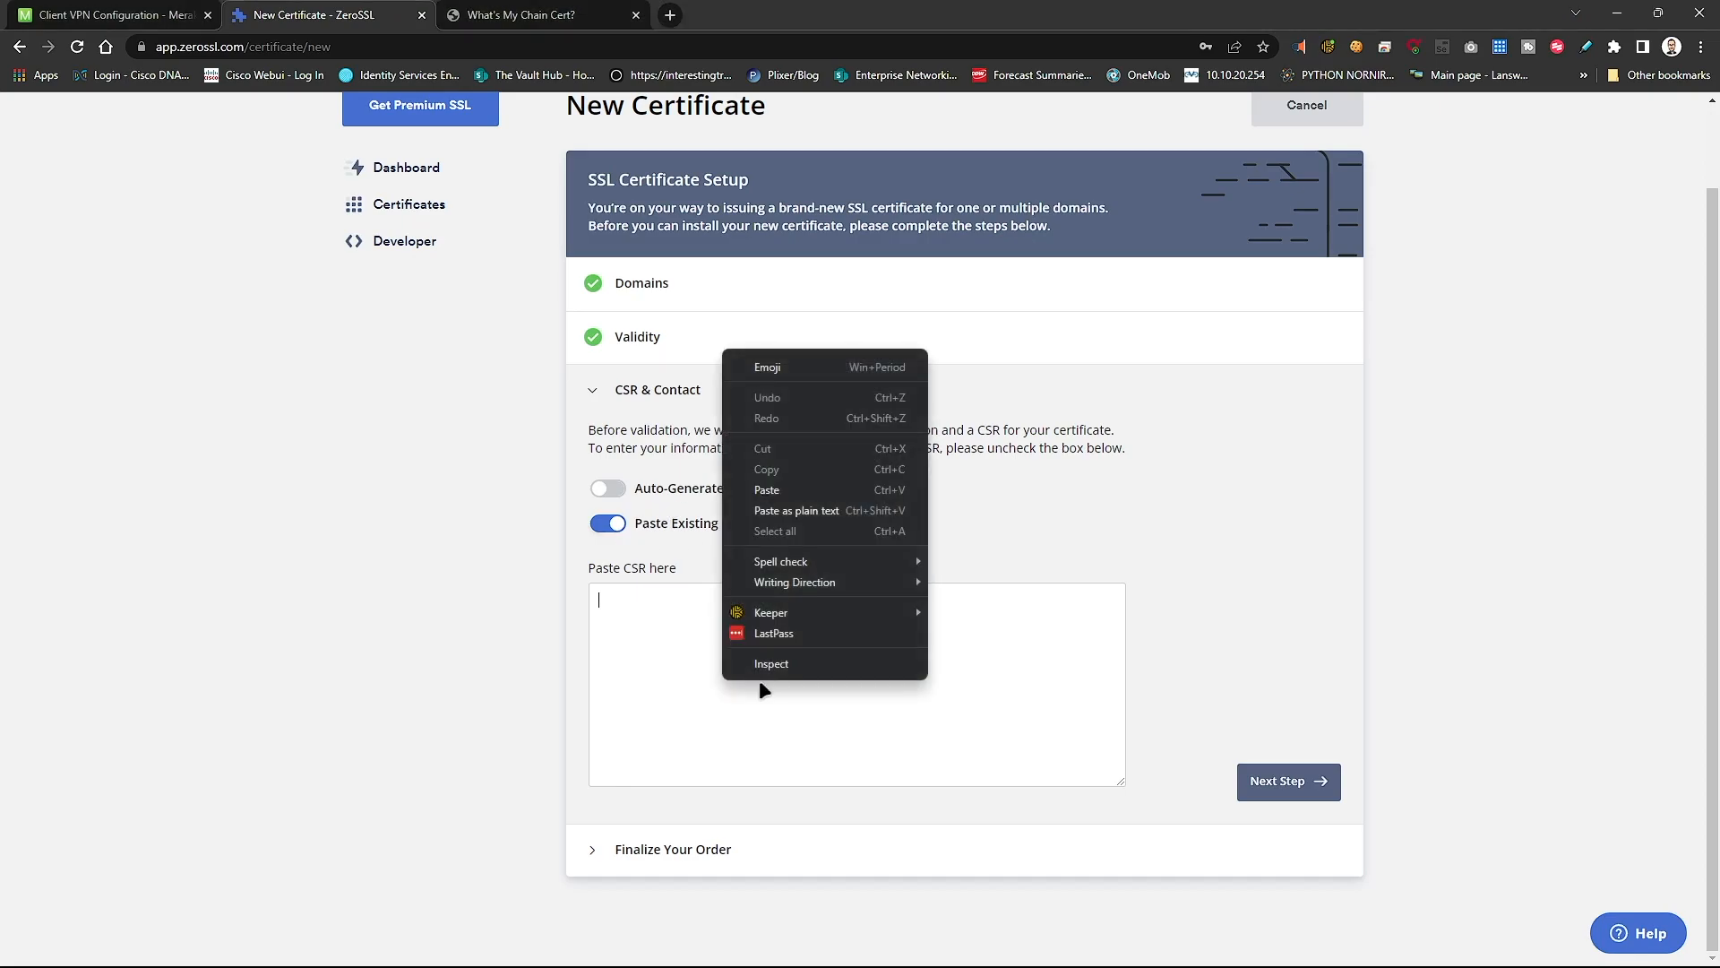
pyautogui.click(798, 510)
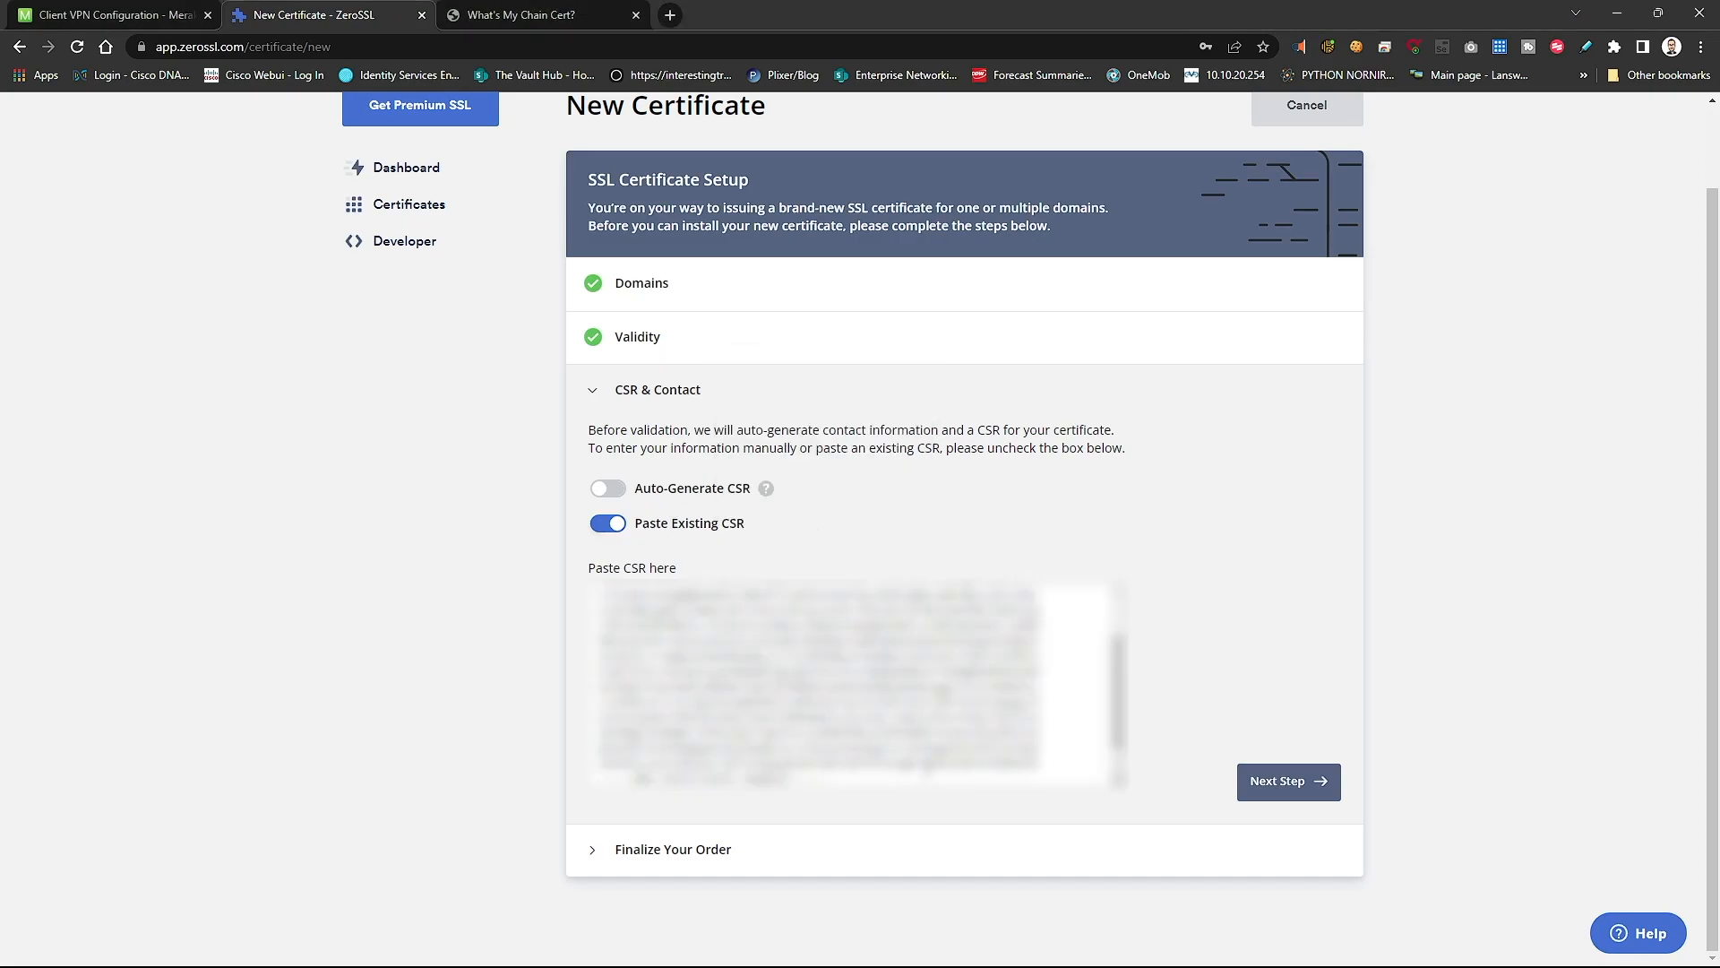
pyautogui.scroll(1, 860, 686)
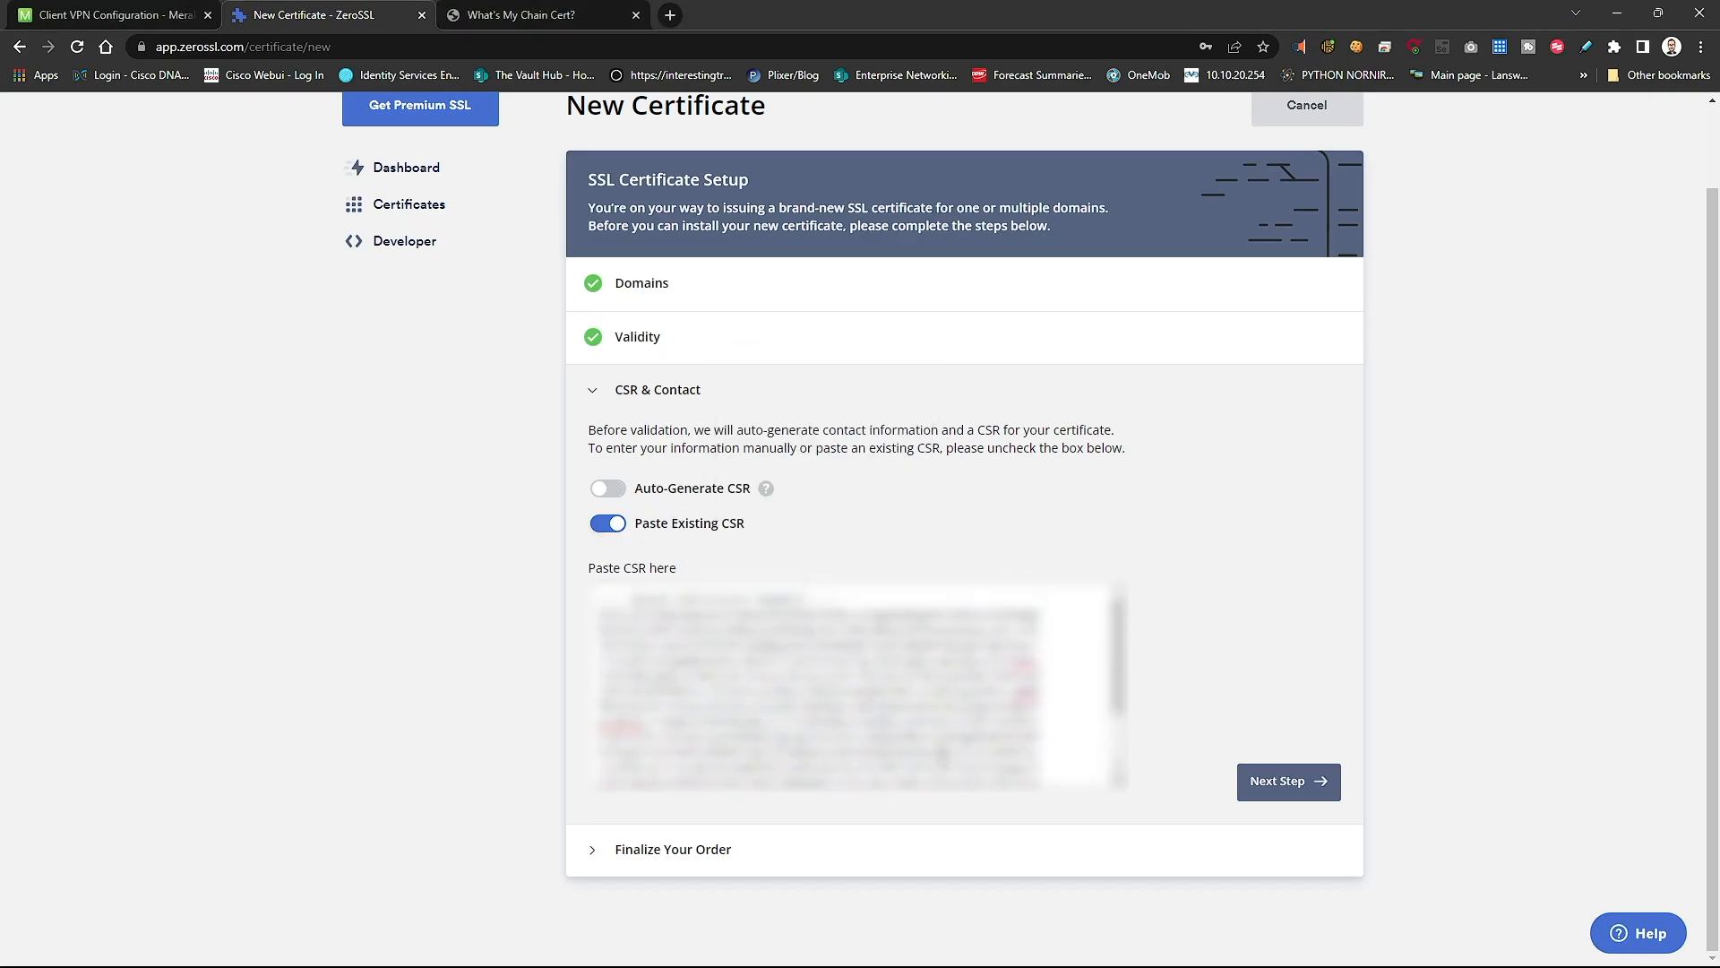
pyautogui.click(1281, 783)
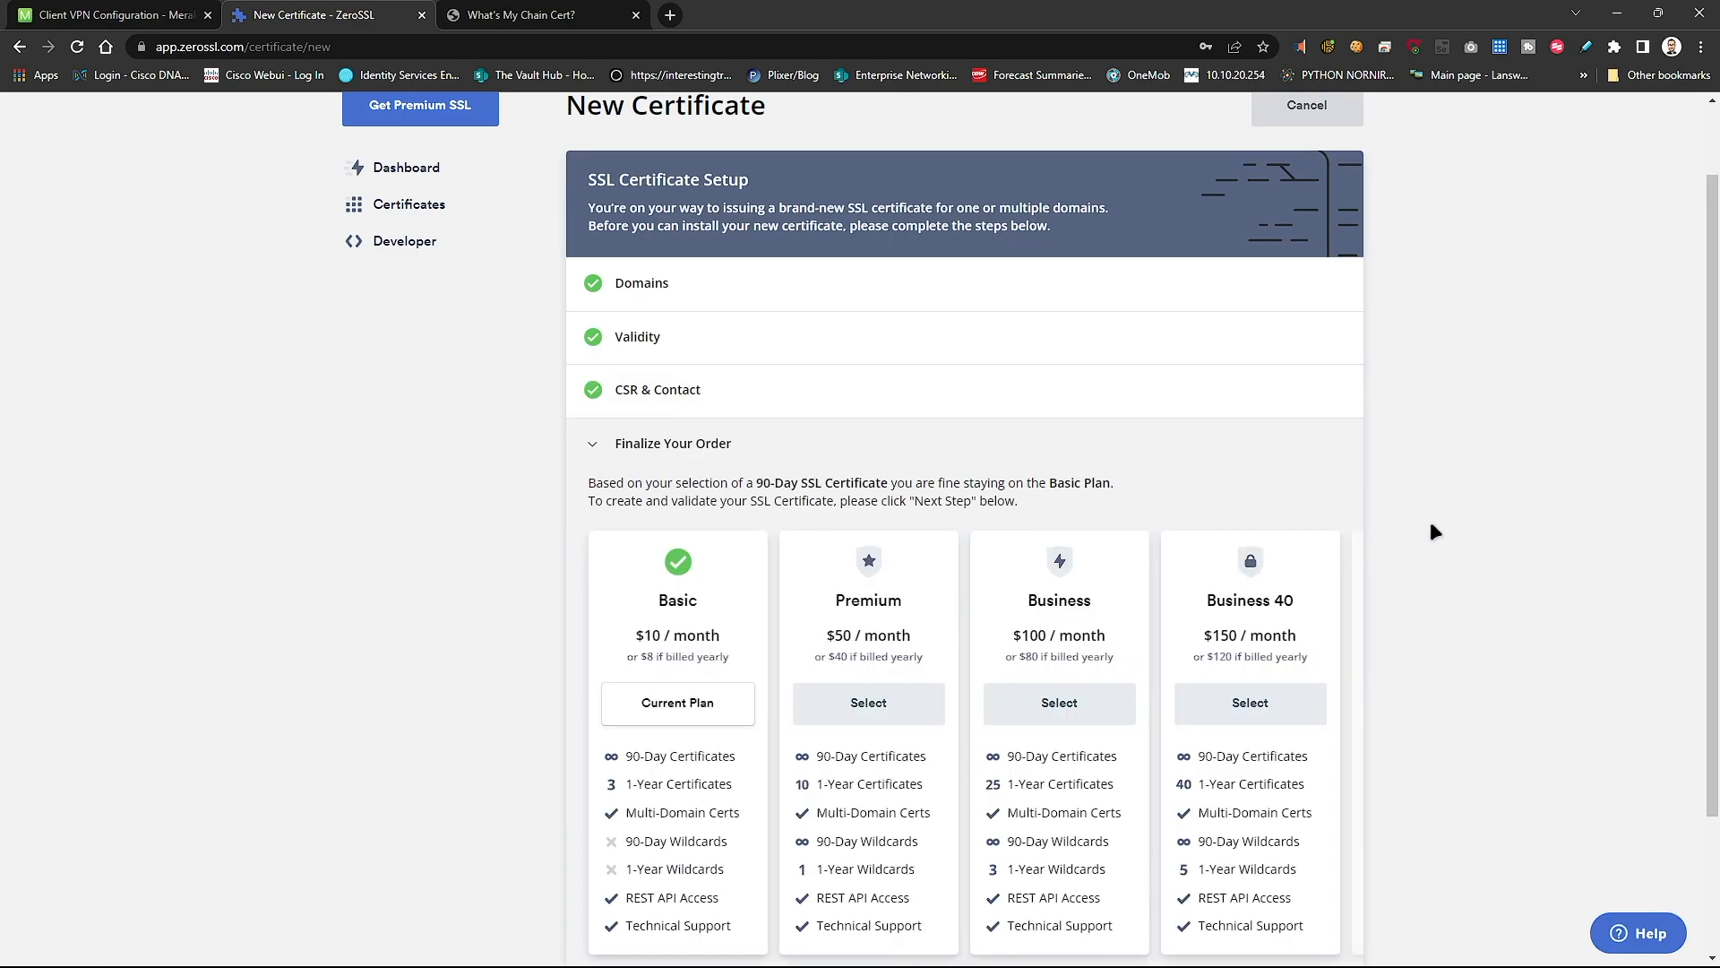
pyautogui.scroll(-2, 1432, 526)
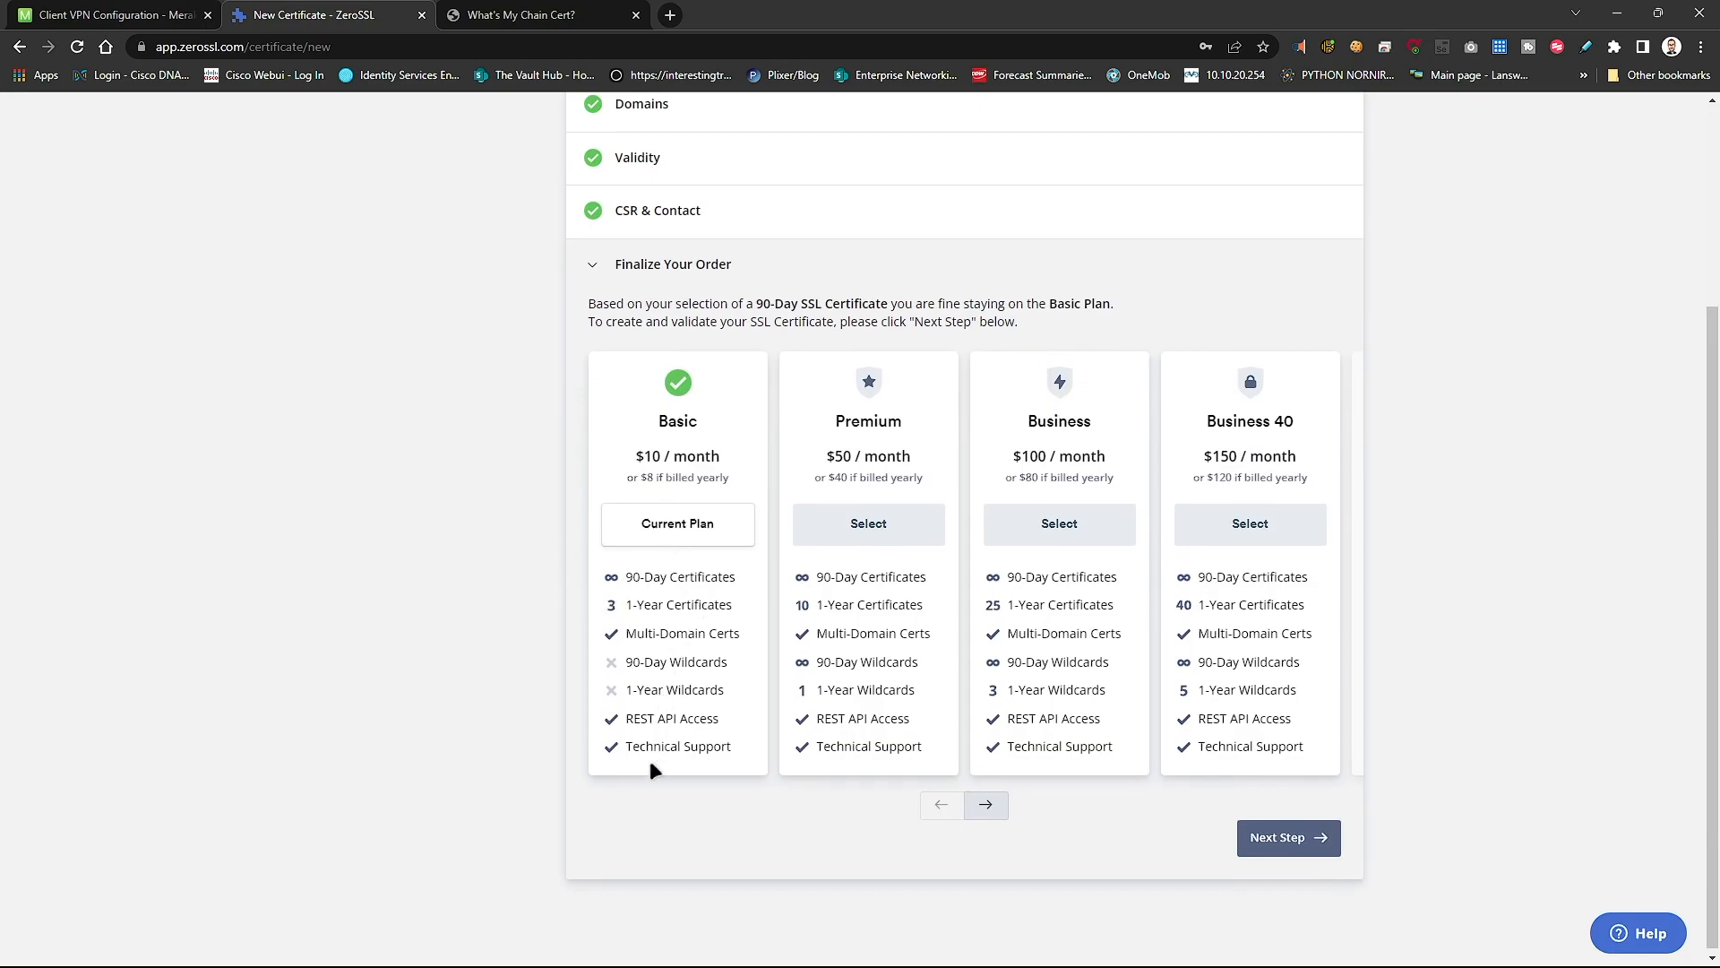
pyautogui.click(1290, 838)
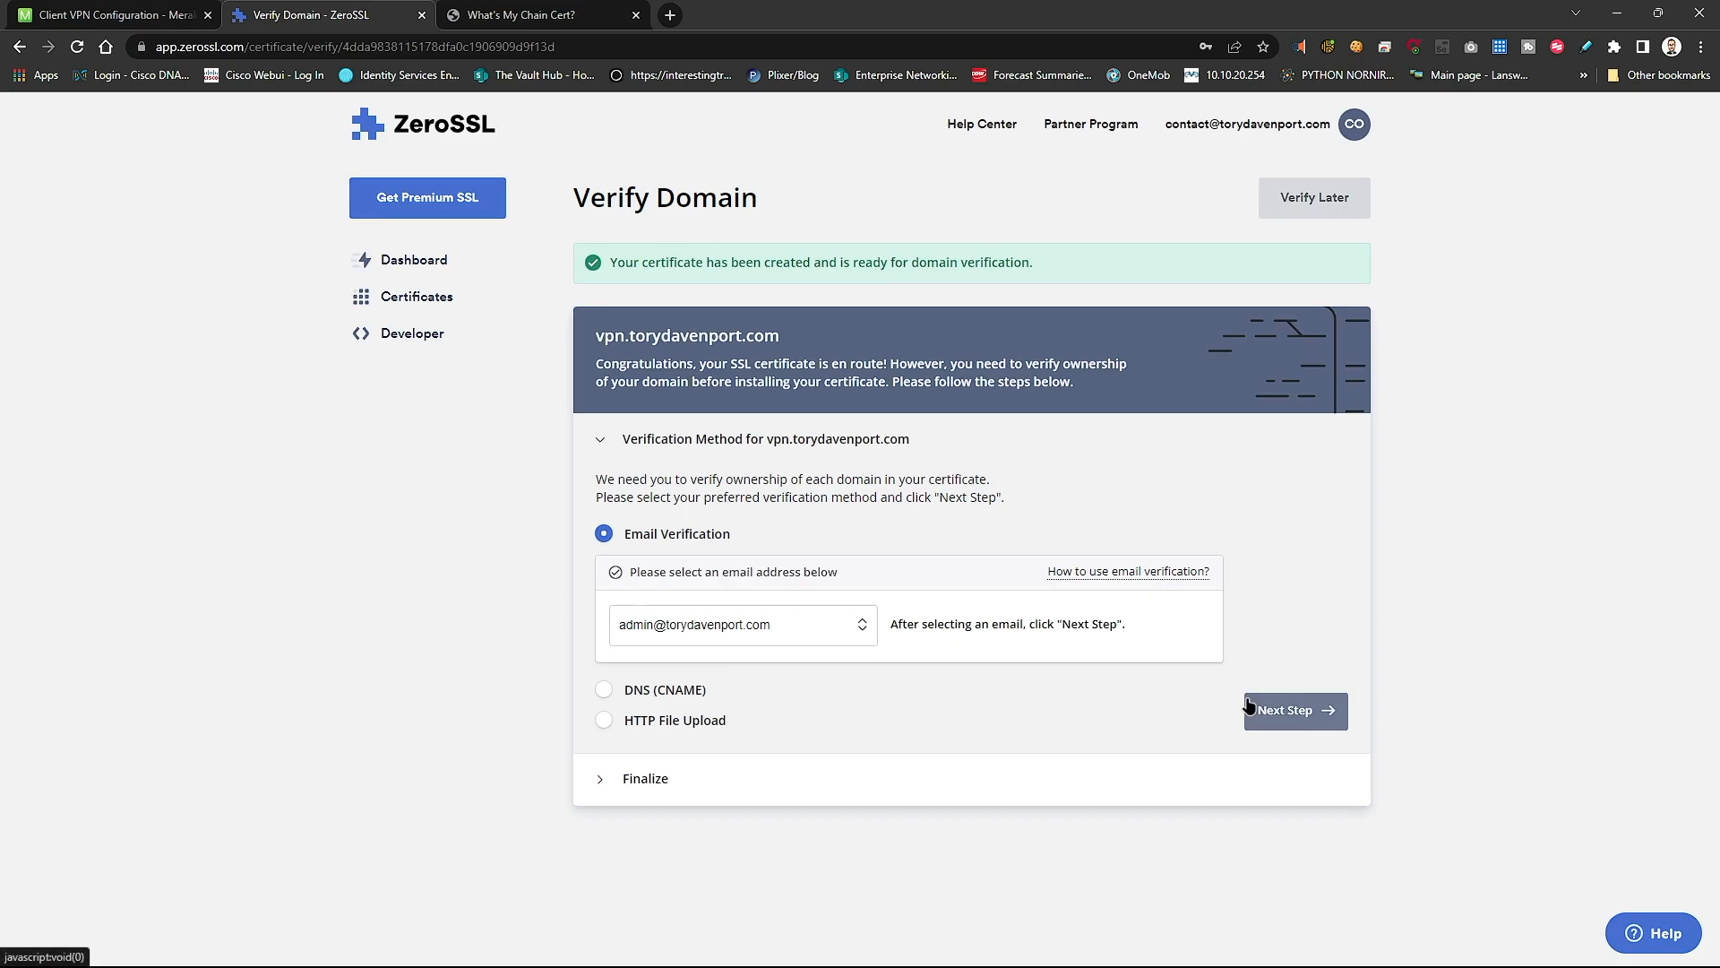
pyautogui.click(1322, 711)
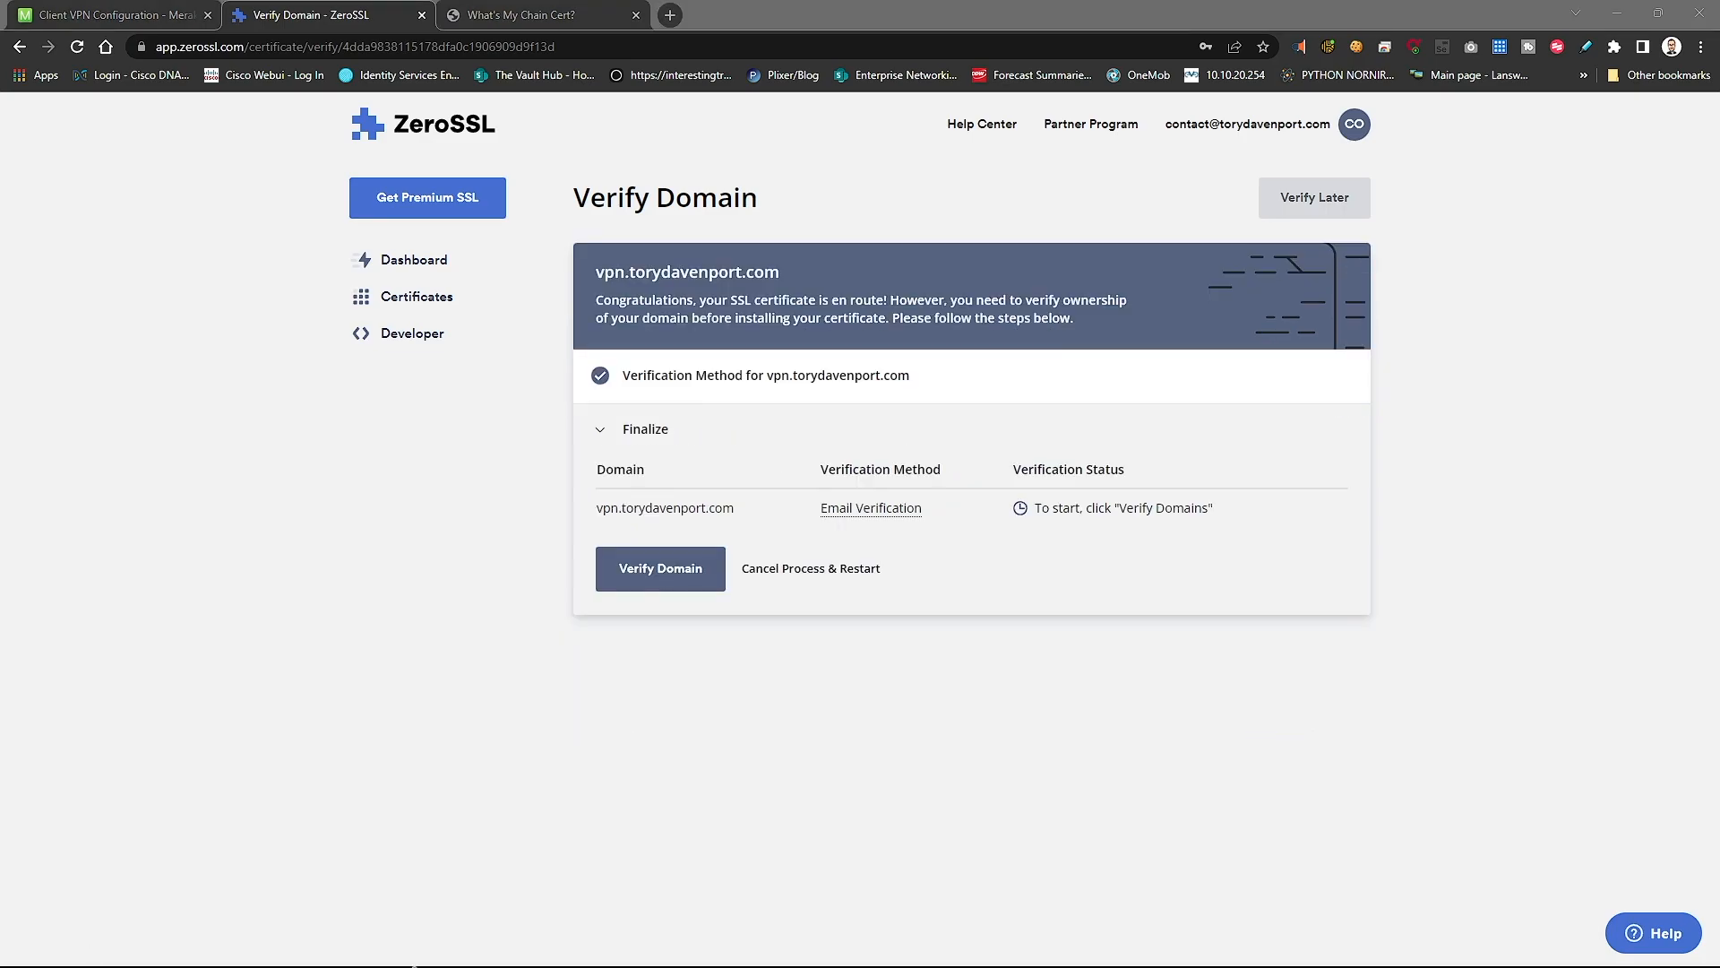
# - Send the domain verification email for vpn.torydavenport.com
pyautogui.click(631, 582)
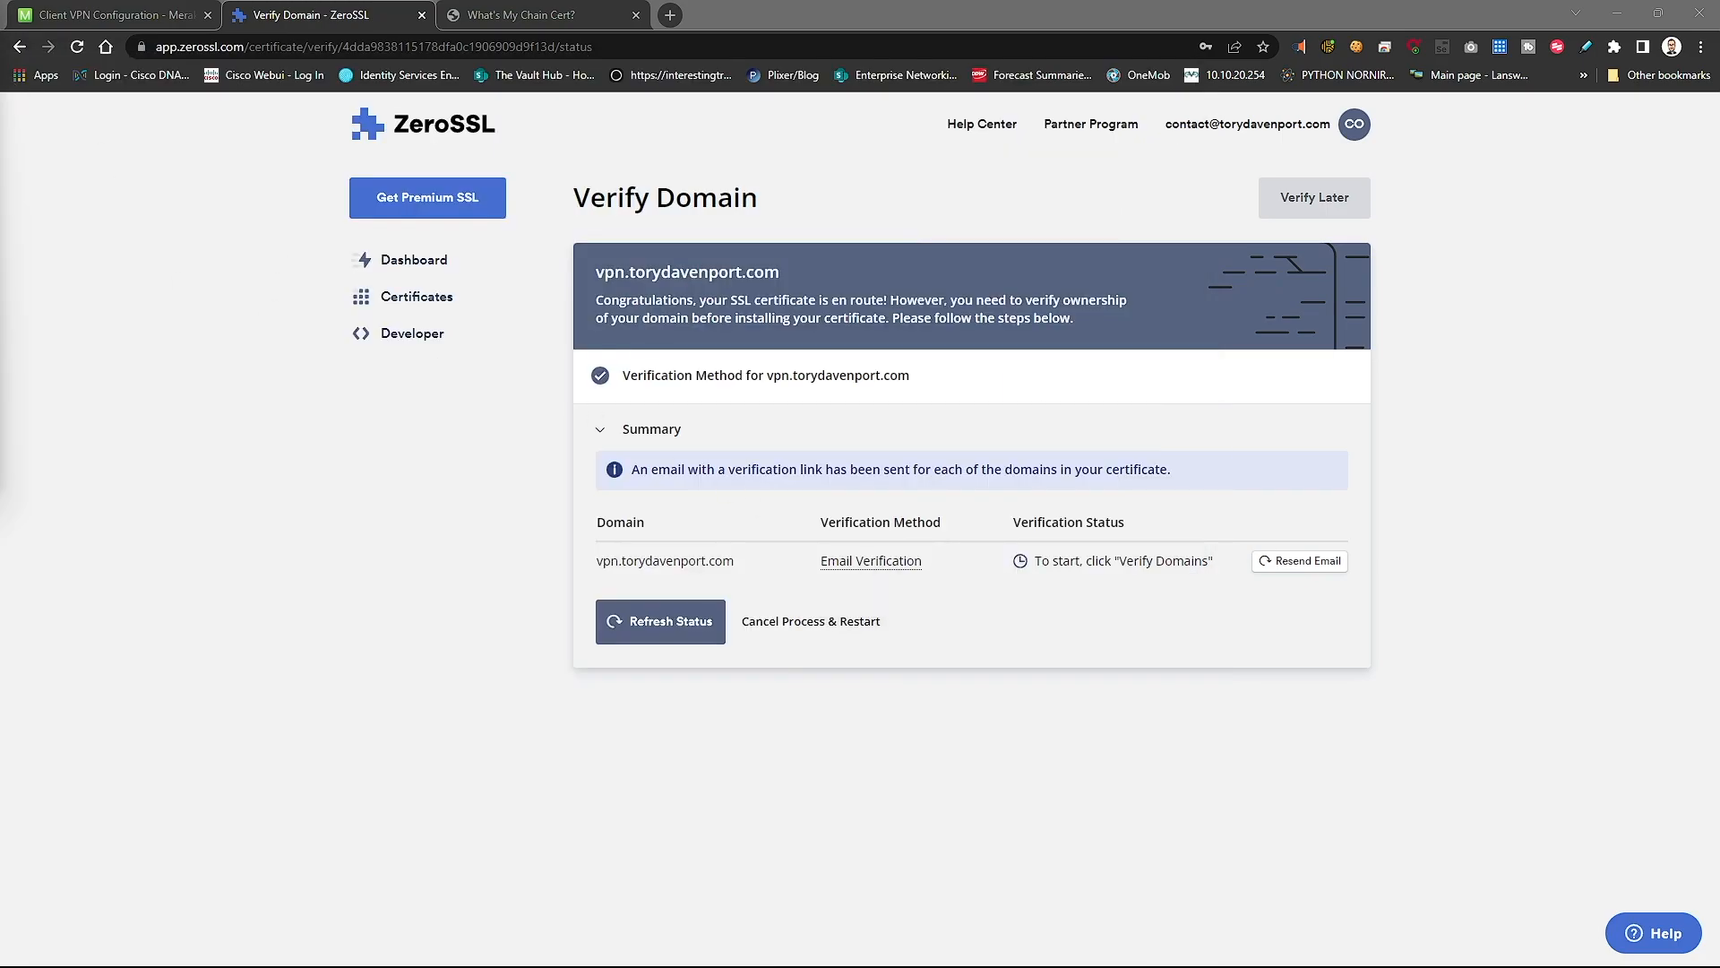
# - Open the verification page linked in the ZeroSSL email and copy the verification key
pyautogui.moveTo(0, 104); pyautogui.dragTo(908, 33)
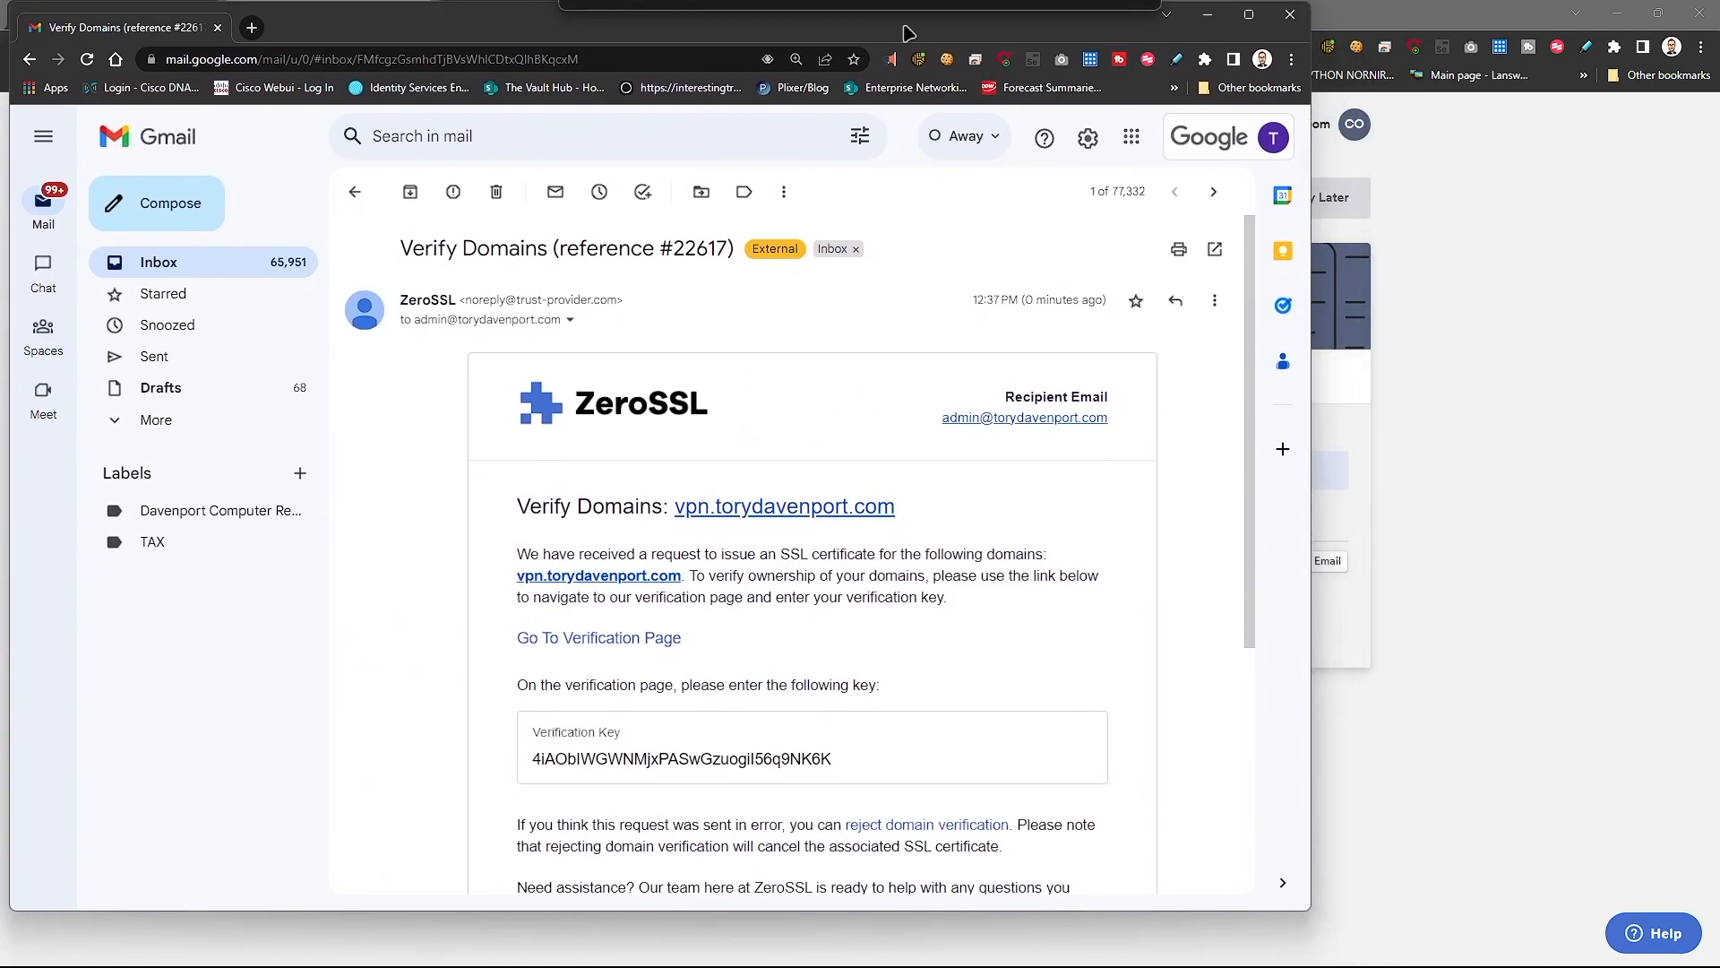
pyautogui.scroll(-2, 932, 385)
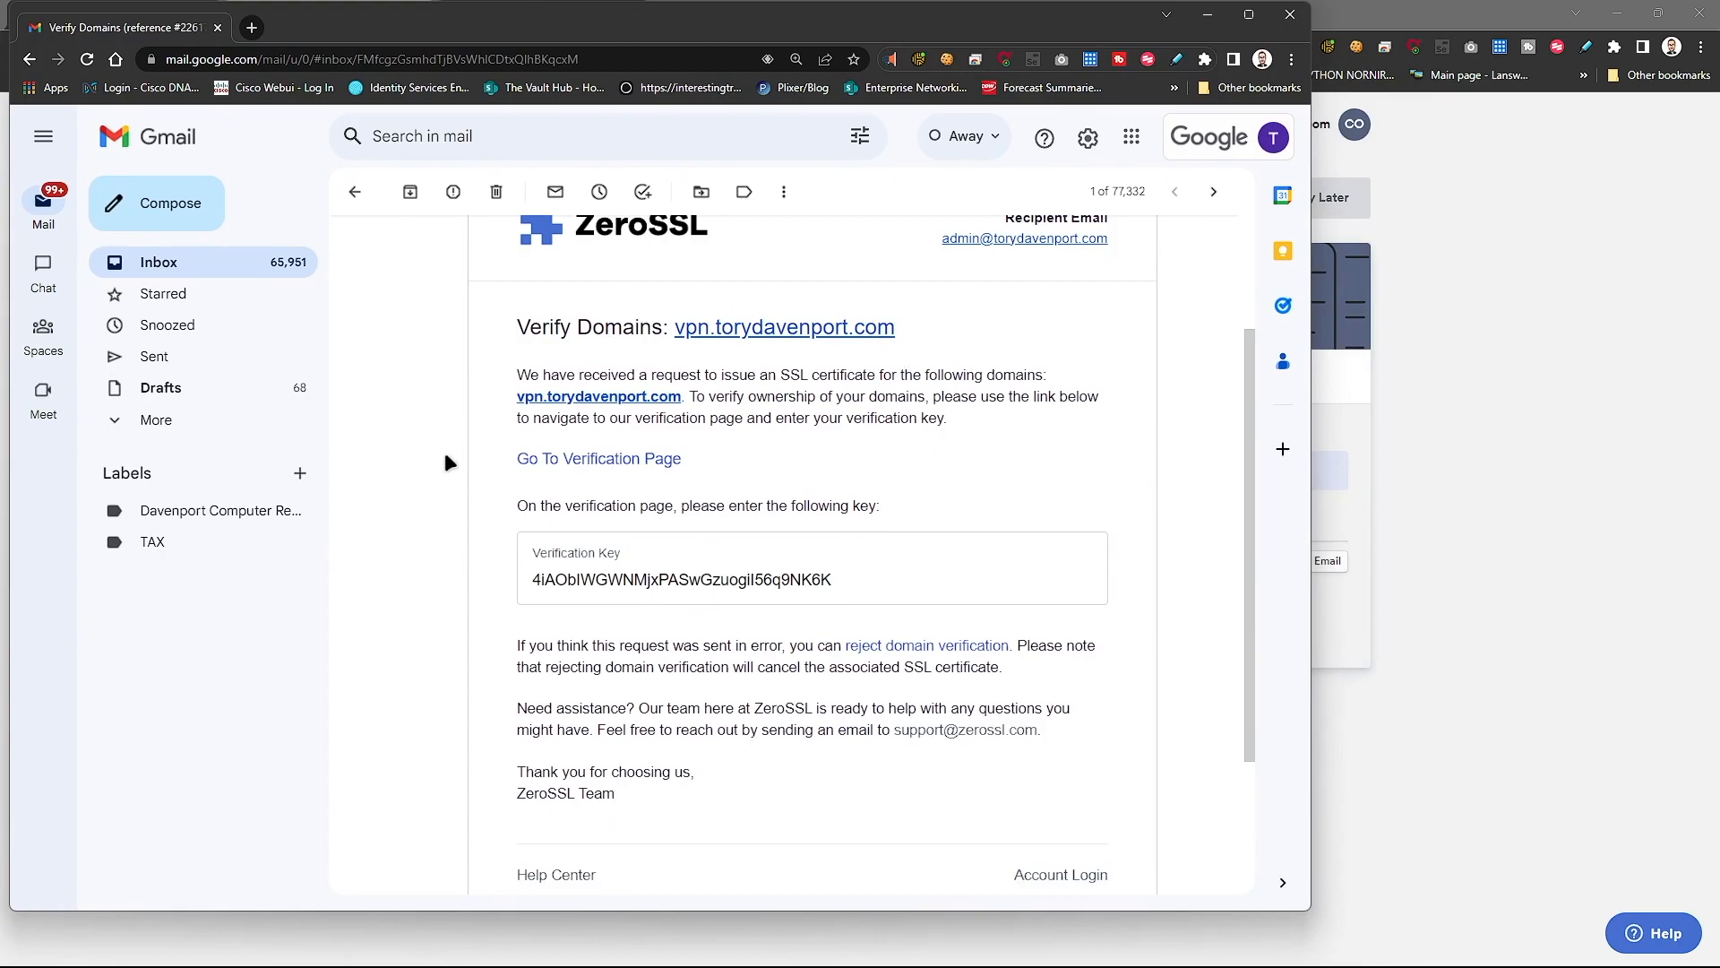
pyautogui.scroll(-1, 952, 559)
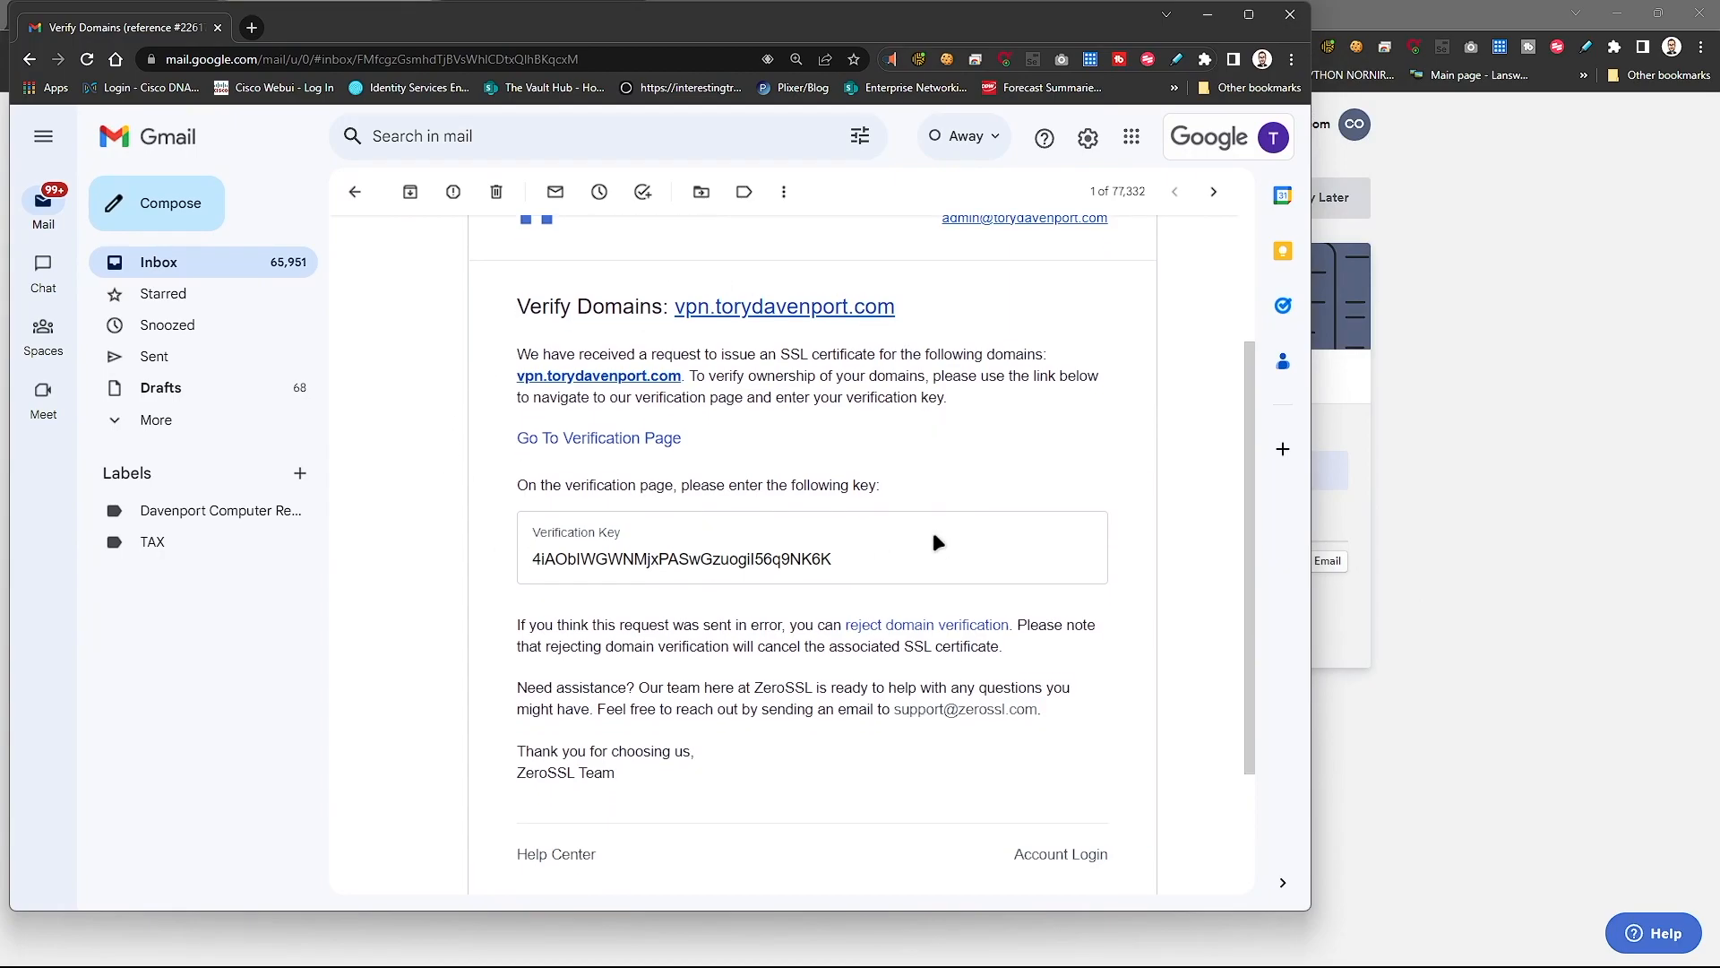
pyautogui.scroll(-2, 933, 537)
pyautogui.scroll(3, 546, 421)
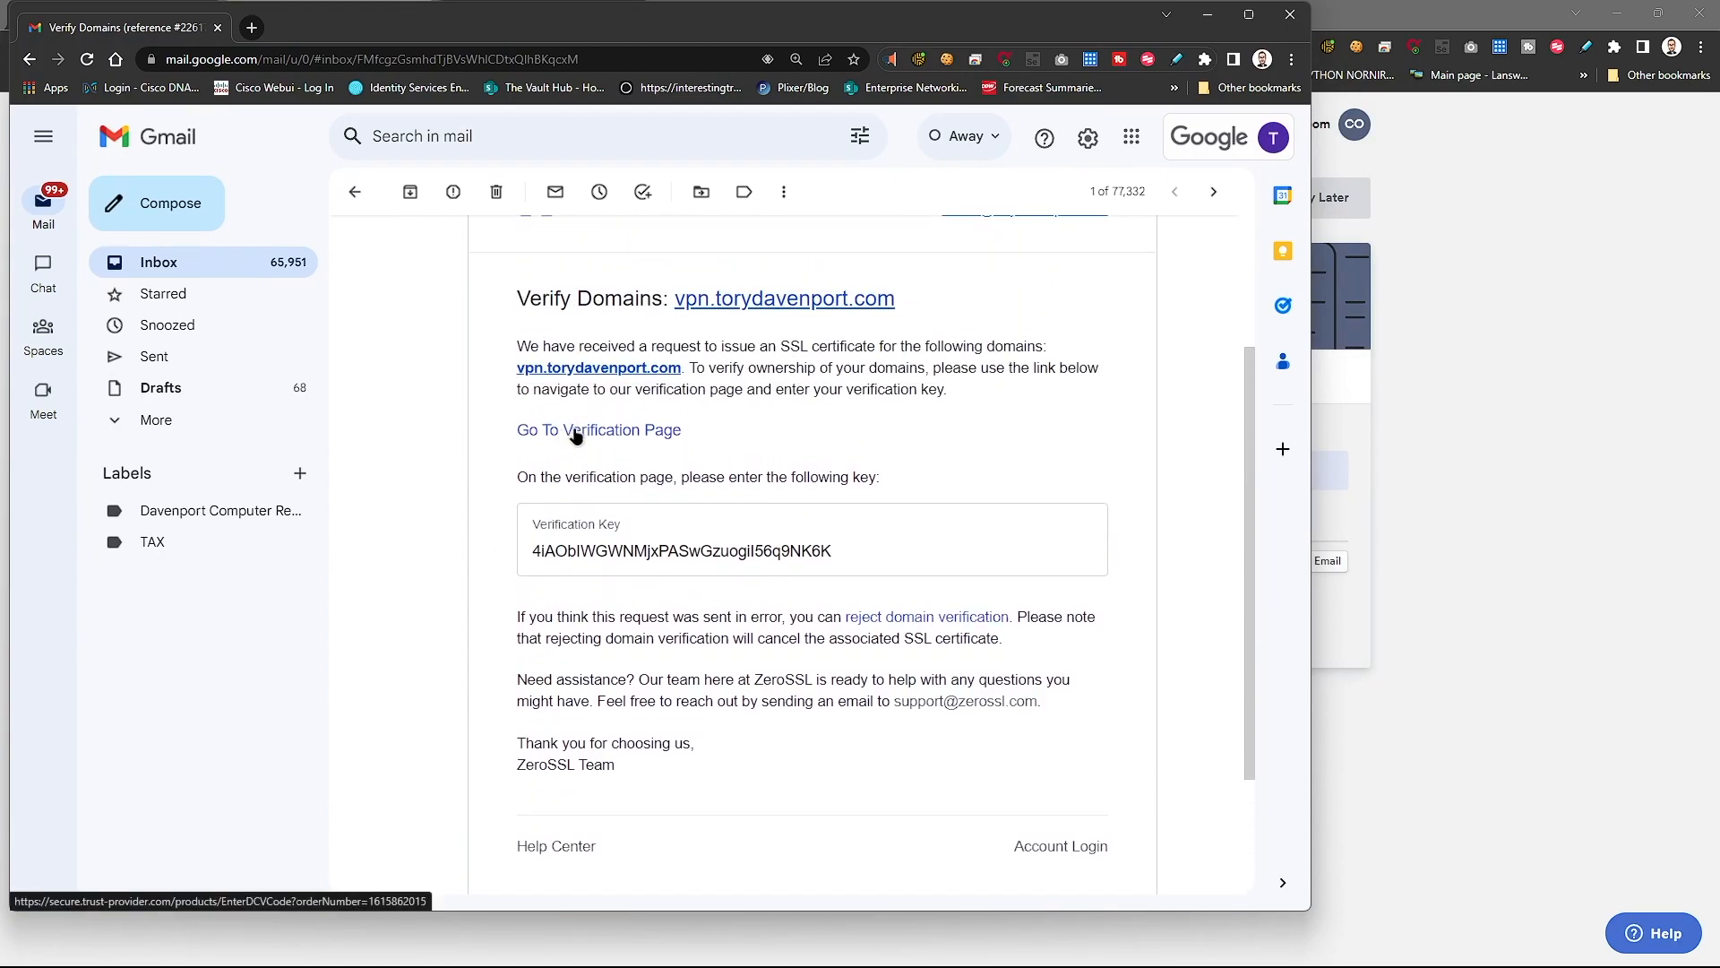
pyautogui.click(552, 434)
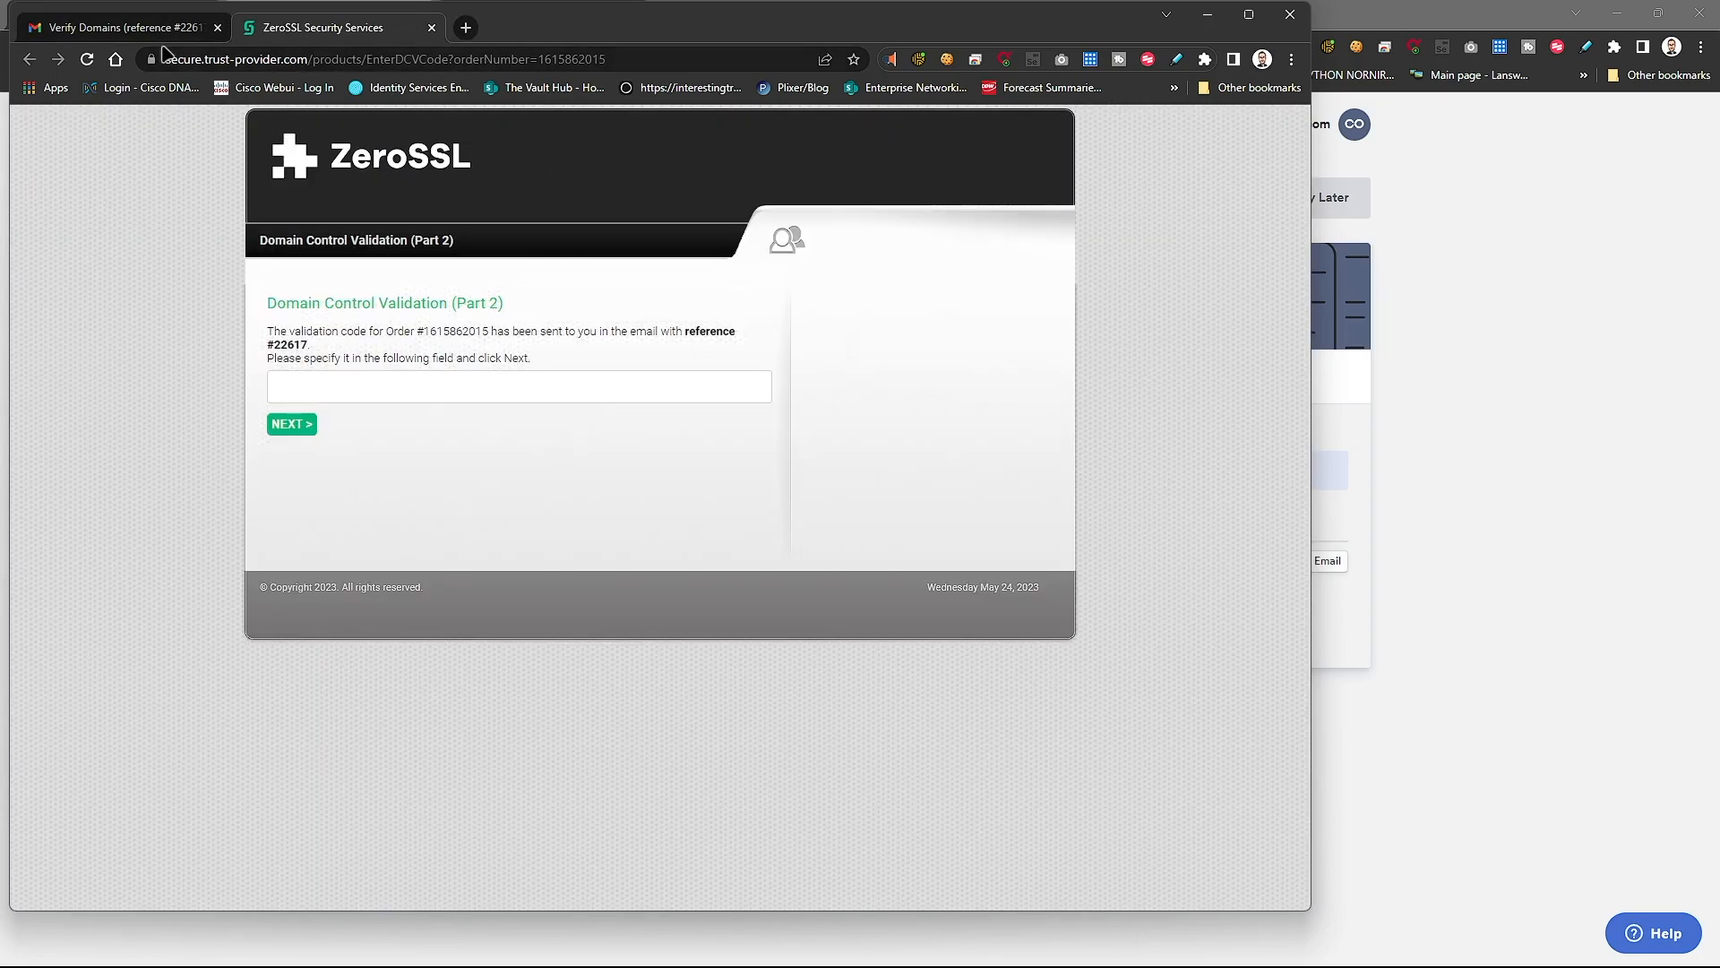
pyautogui.click(139, 34)
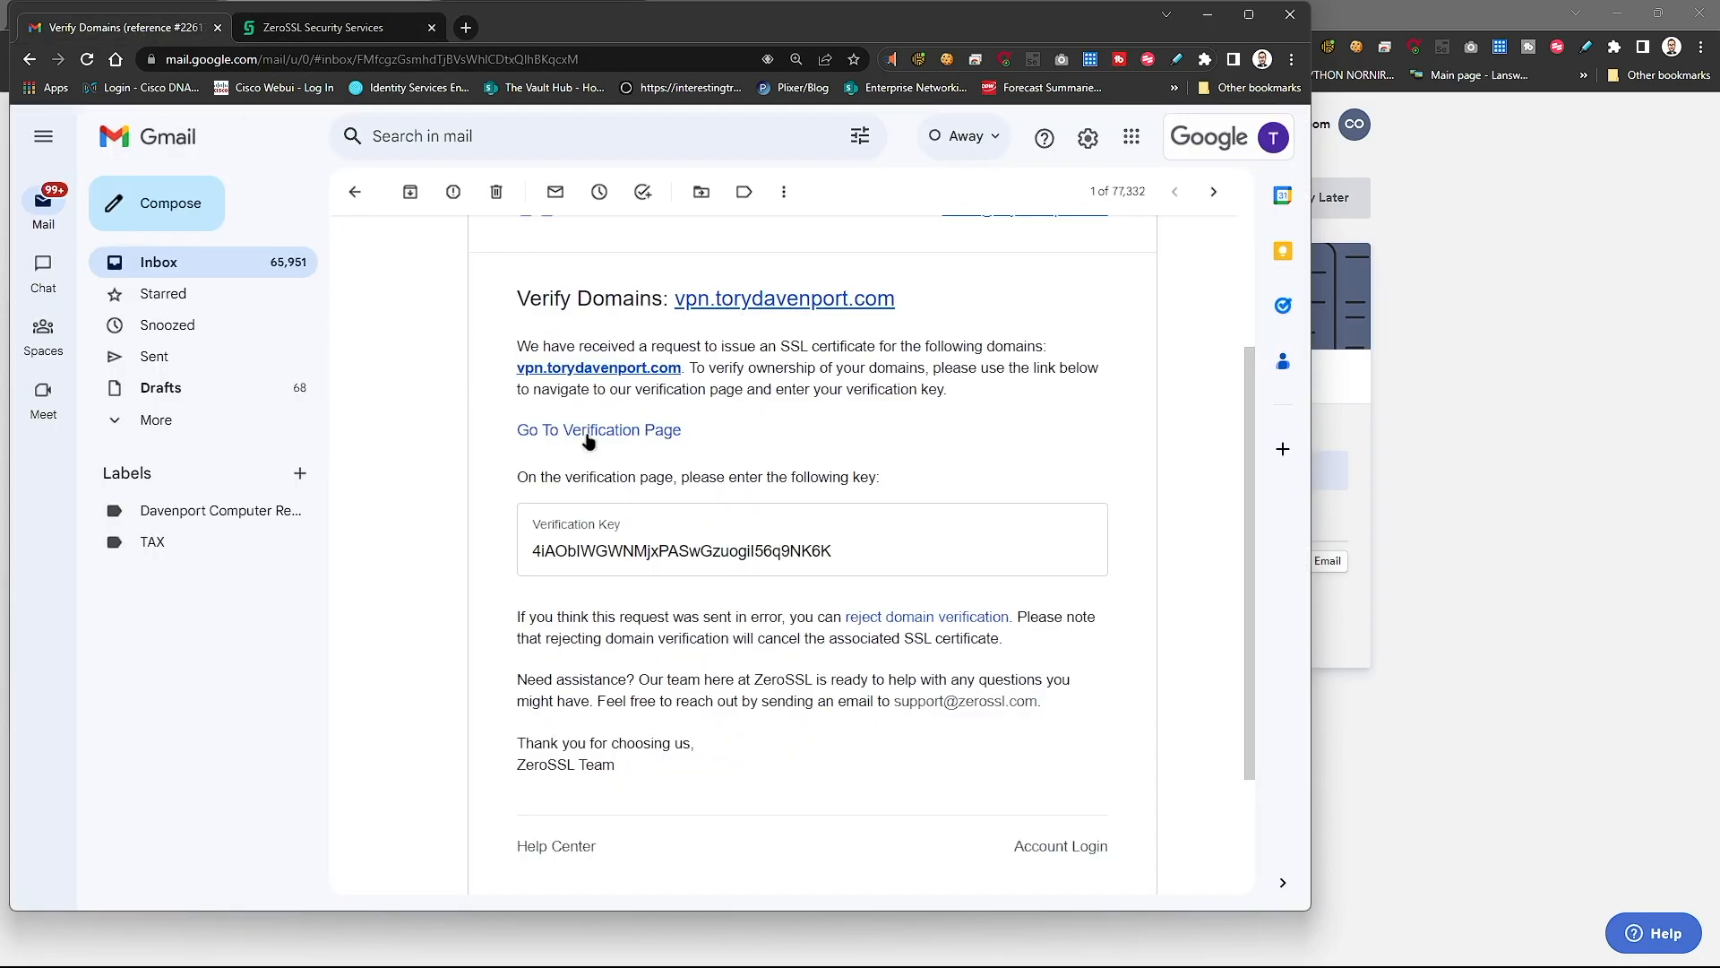
pyautogui.doubleClick(568, 557)
pyautogui.rightClick(570, 559)
pyautogui.click(587, 578)
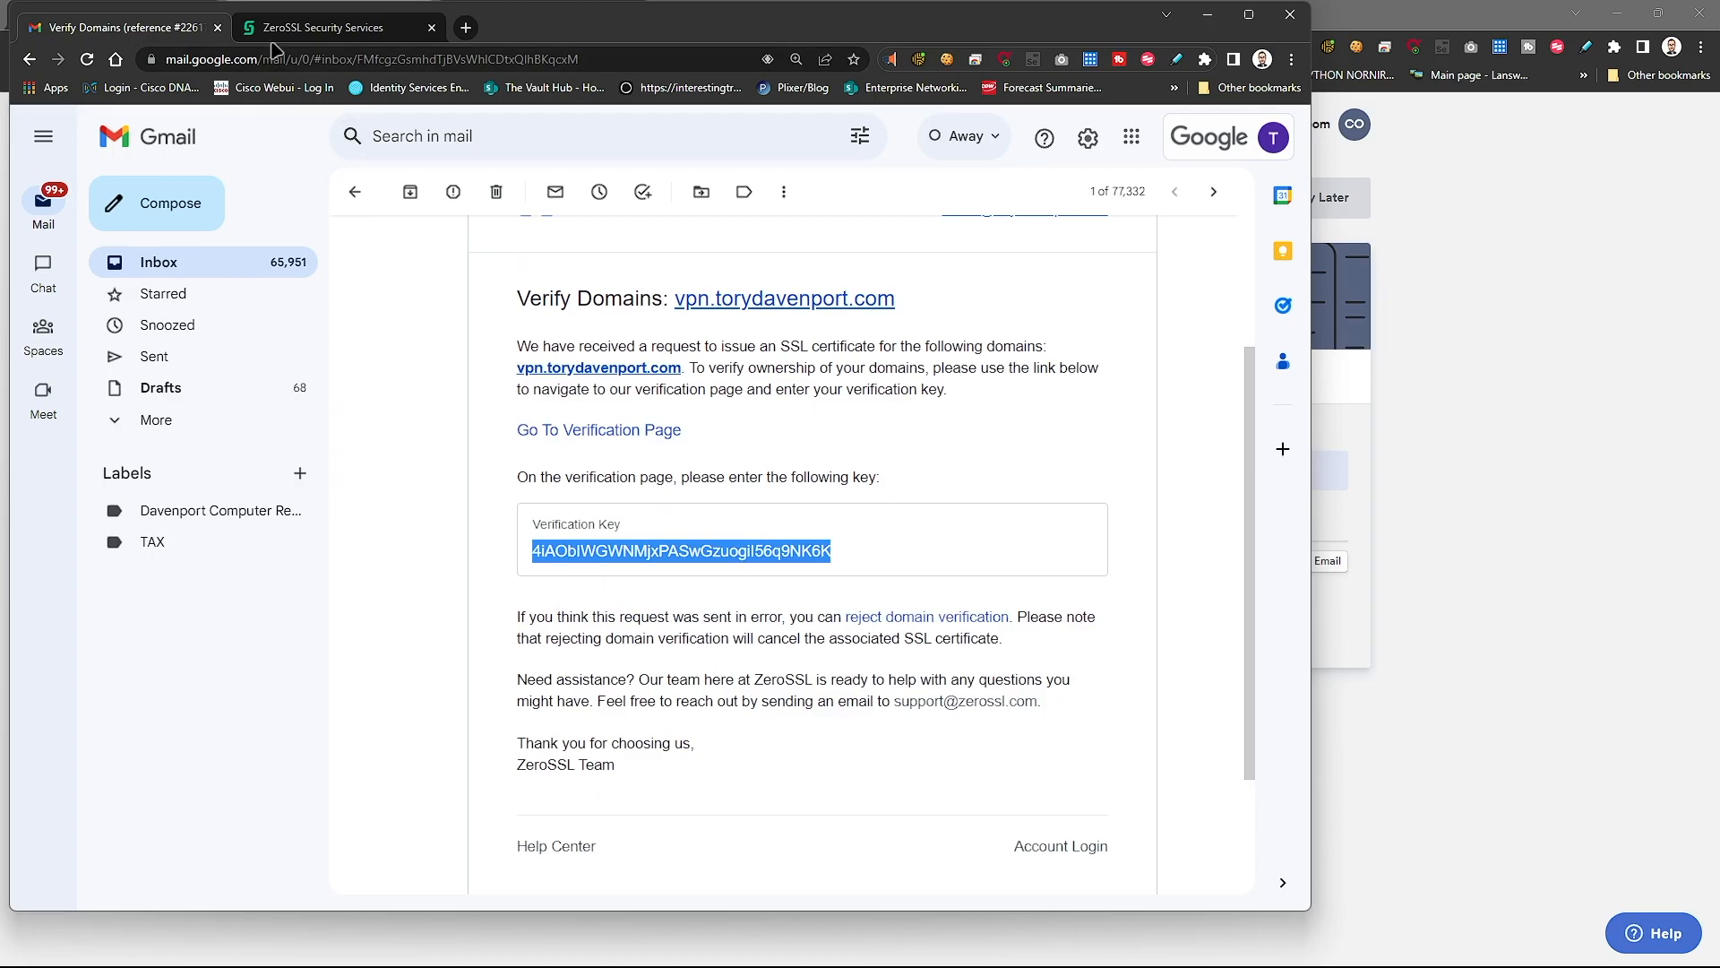
# - Paste the key into the domain control validation page, submit it, and close the mail window
pyautogui.click(322, 28)
pyautogui.rightClick(372, 388)
pyautogui.click(421, 546)
pyautogui.click(293, 424)
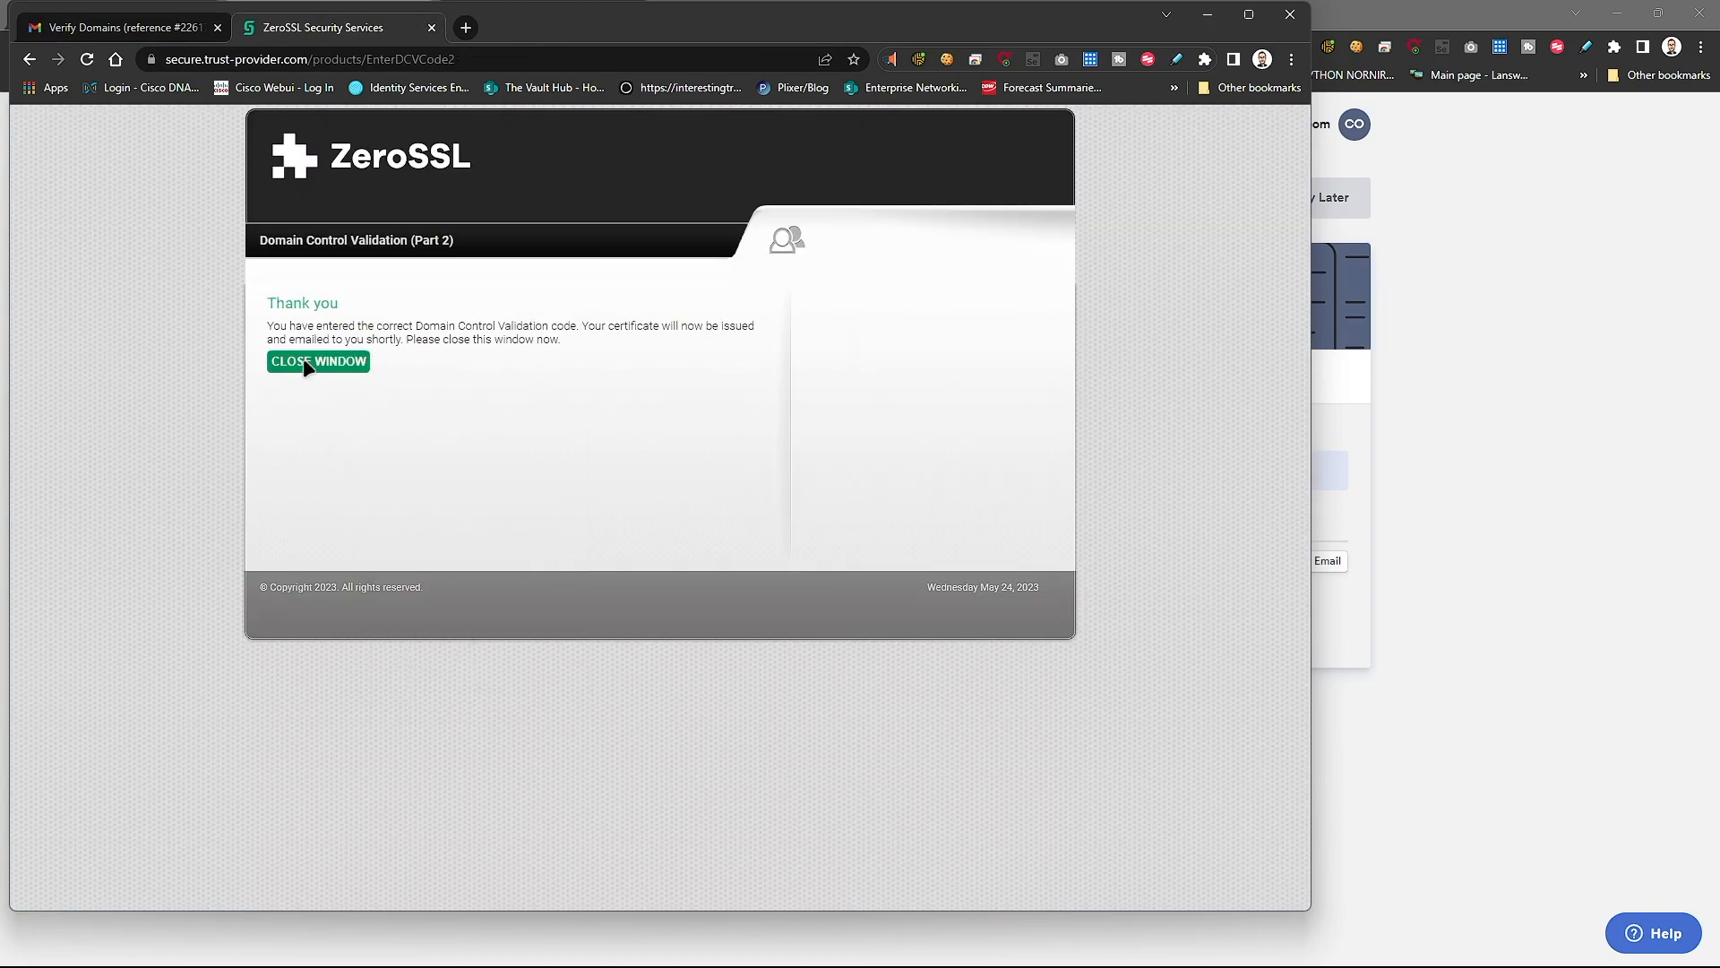
pyautogui.click(304, 362)
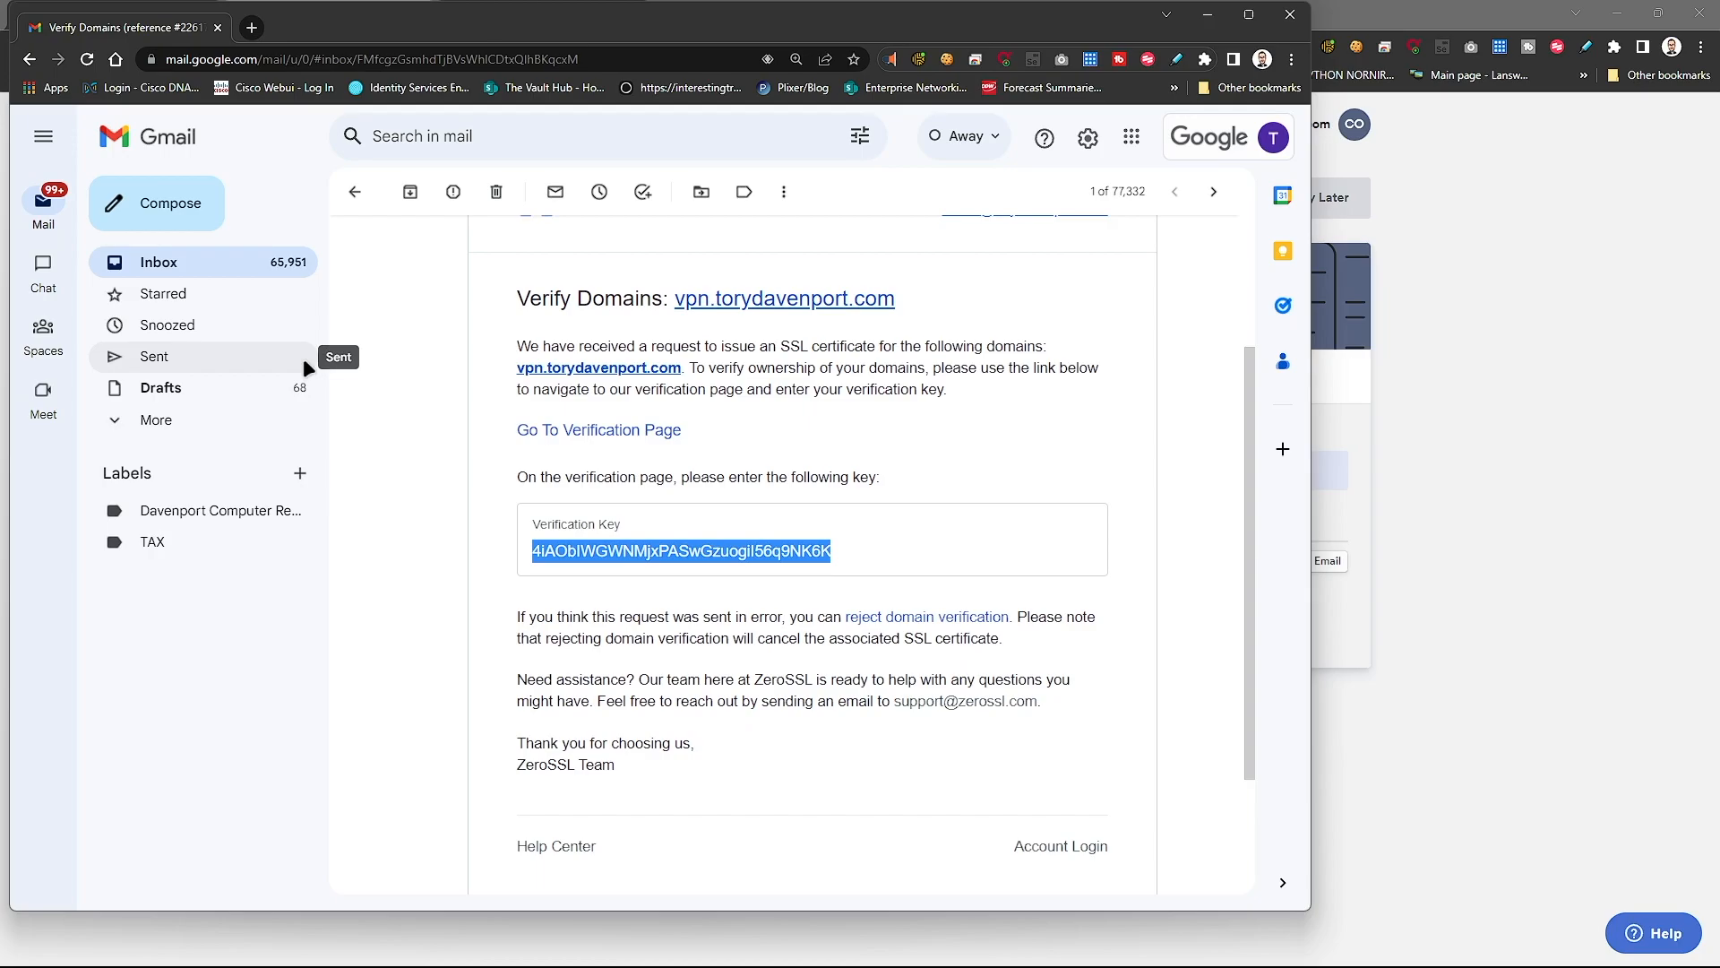
pyautogui.click(1305, 26)
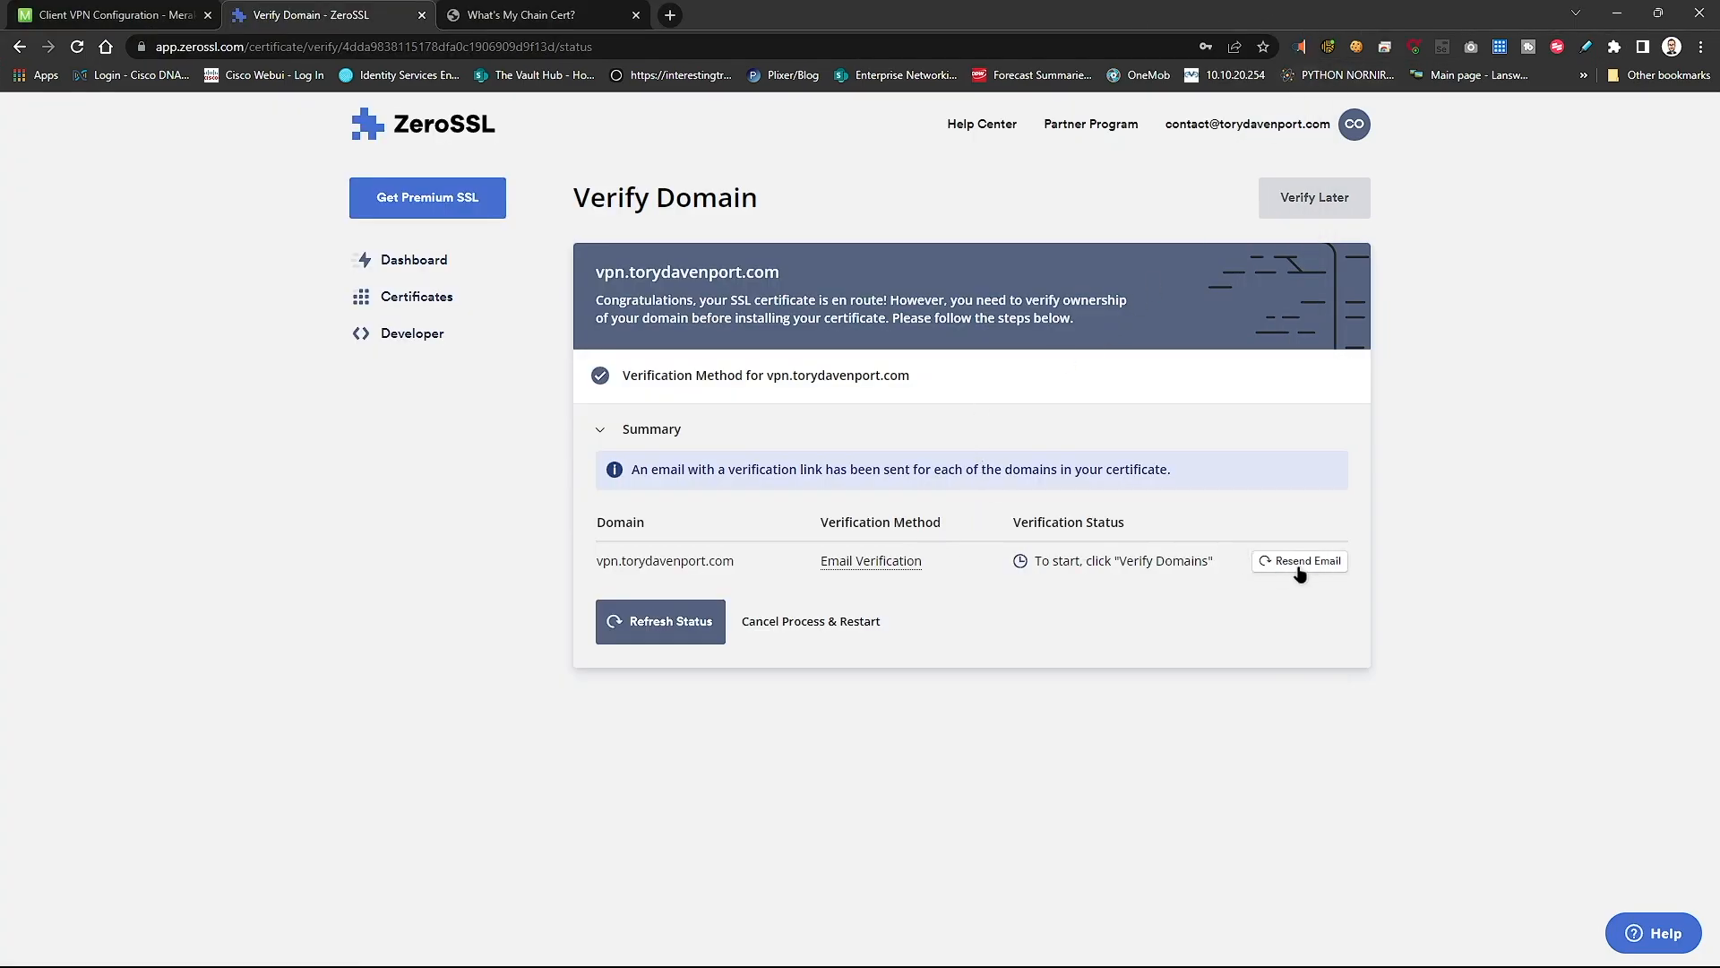
# - Refresh the status to confirm vpn.torydavenport.com is verified
pyautogui.click(649, 640)
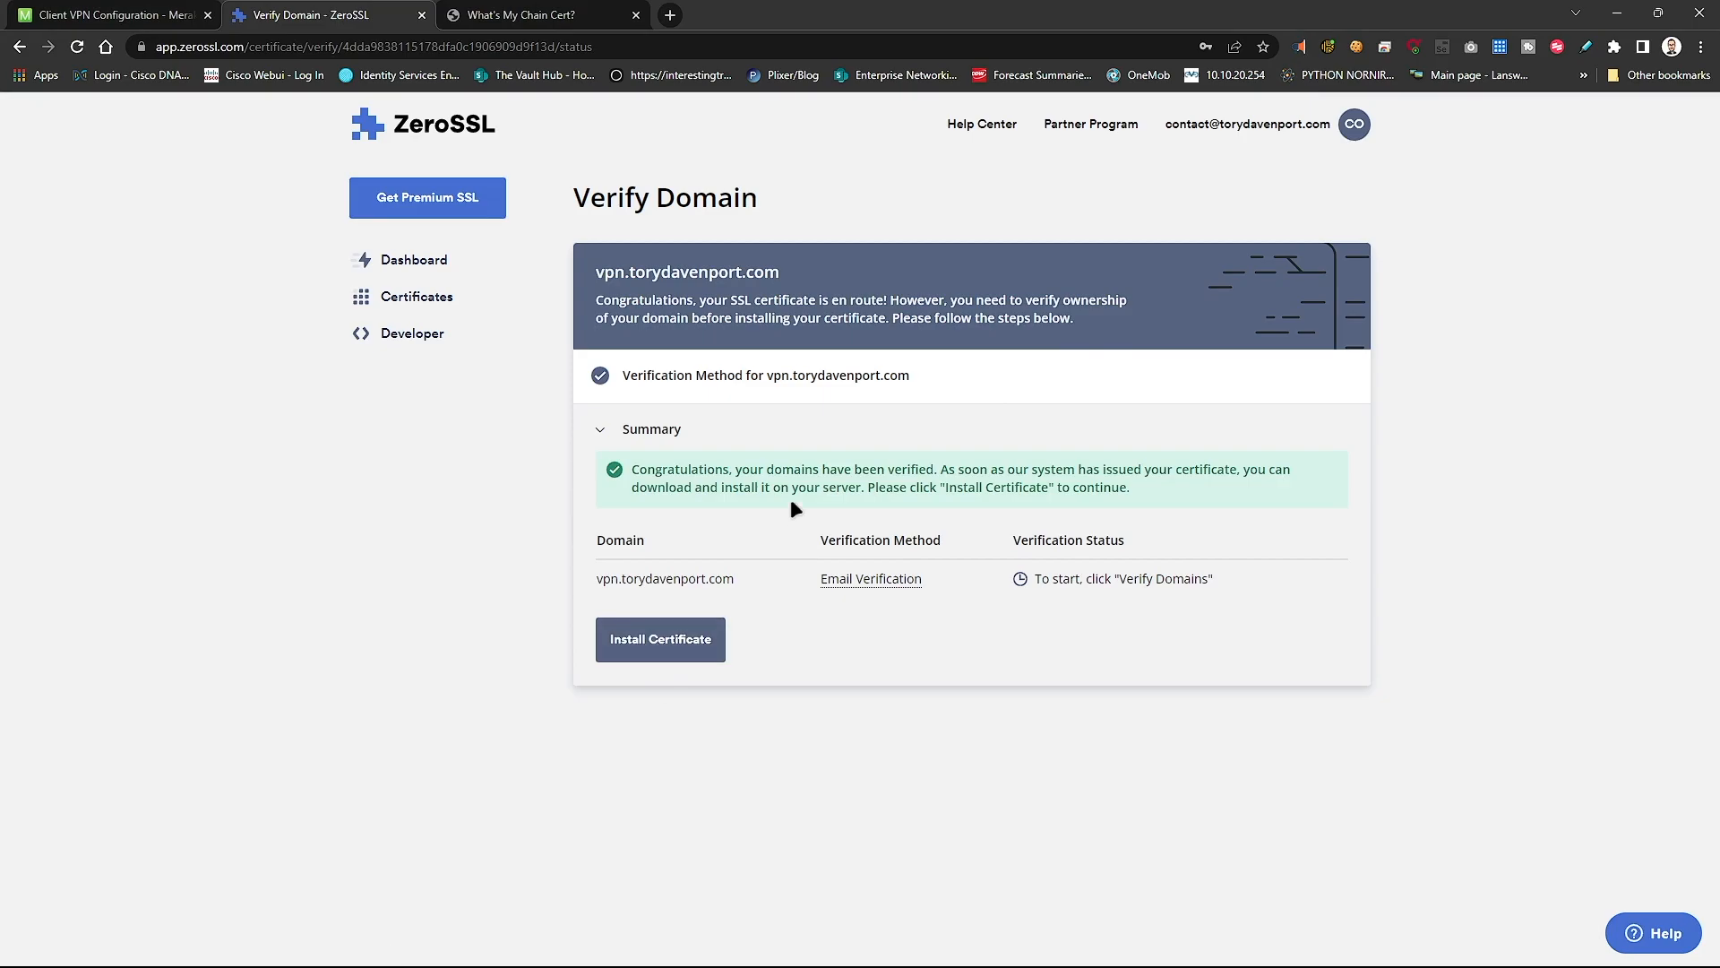
pyautogui.moveTo(669, 466); pyautogui.dragTo(987, 470)
pyautogui.click(1536, 578)
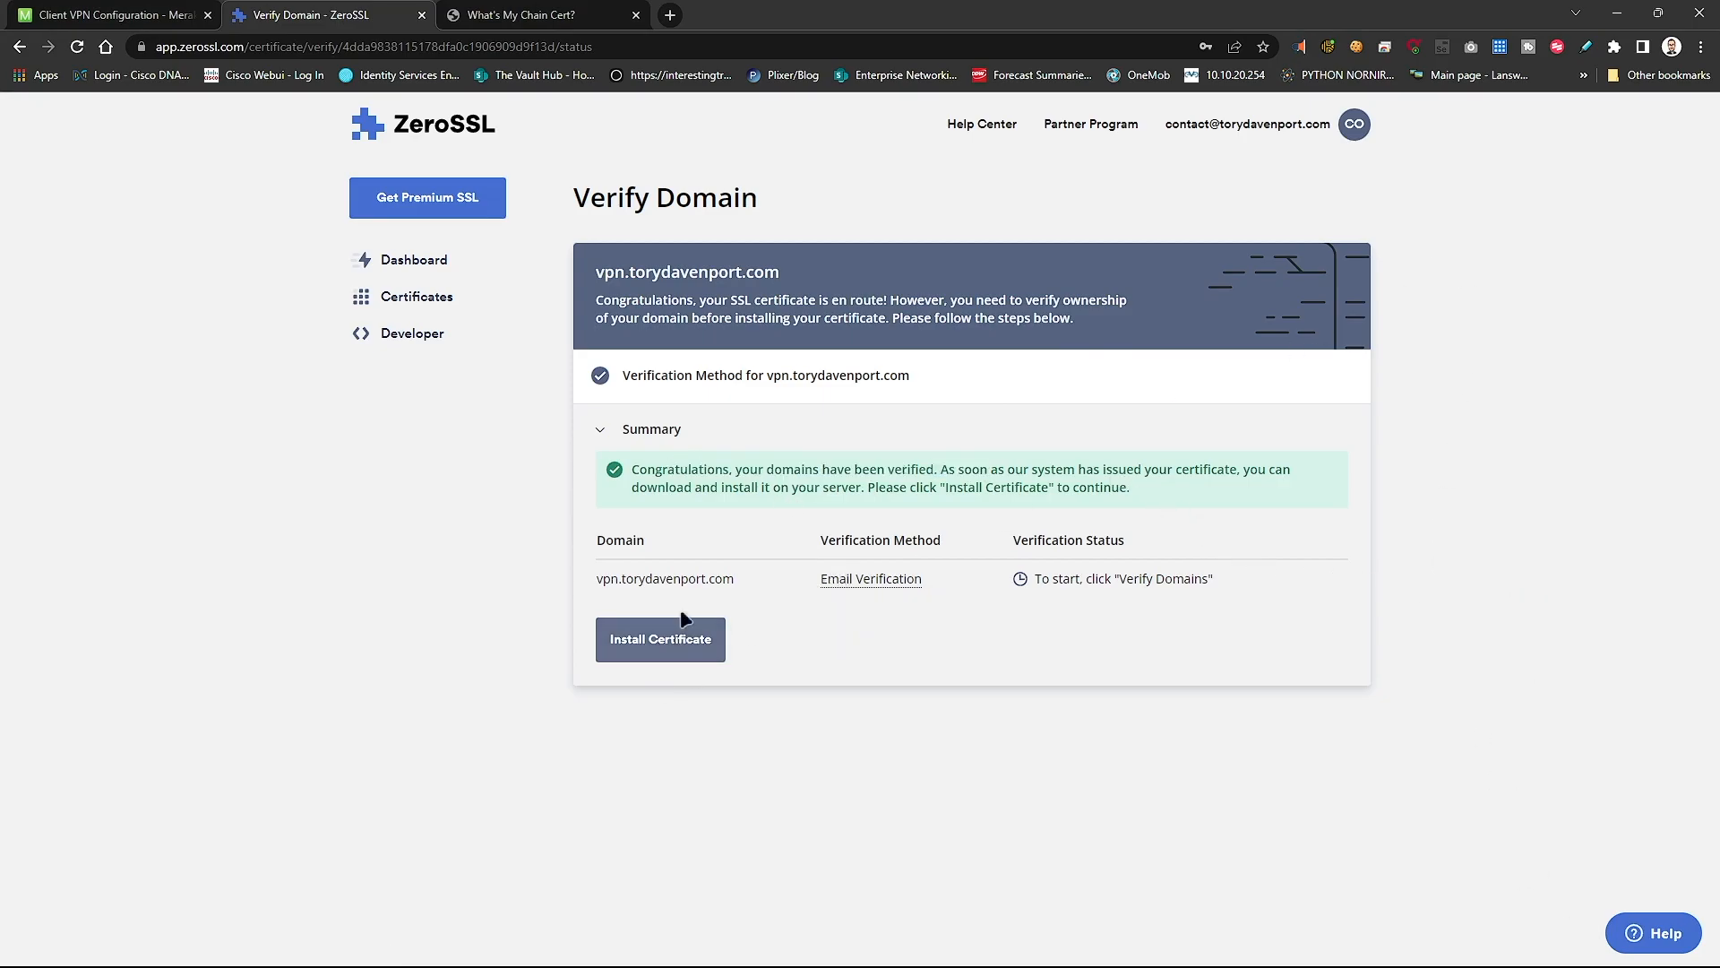
# - Download the issued certificate as a .zip in Default Format
pyautogui.click(674, 645)
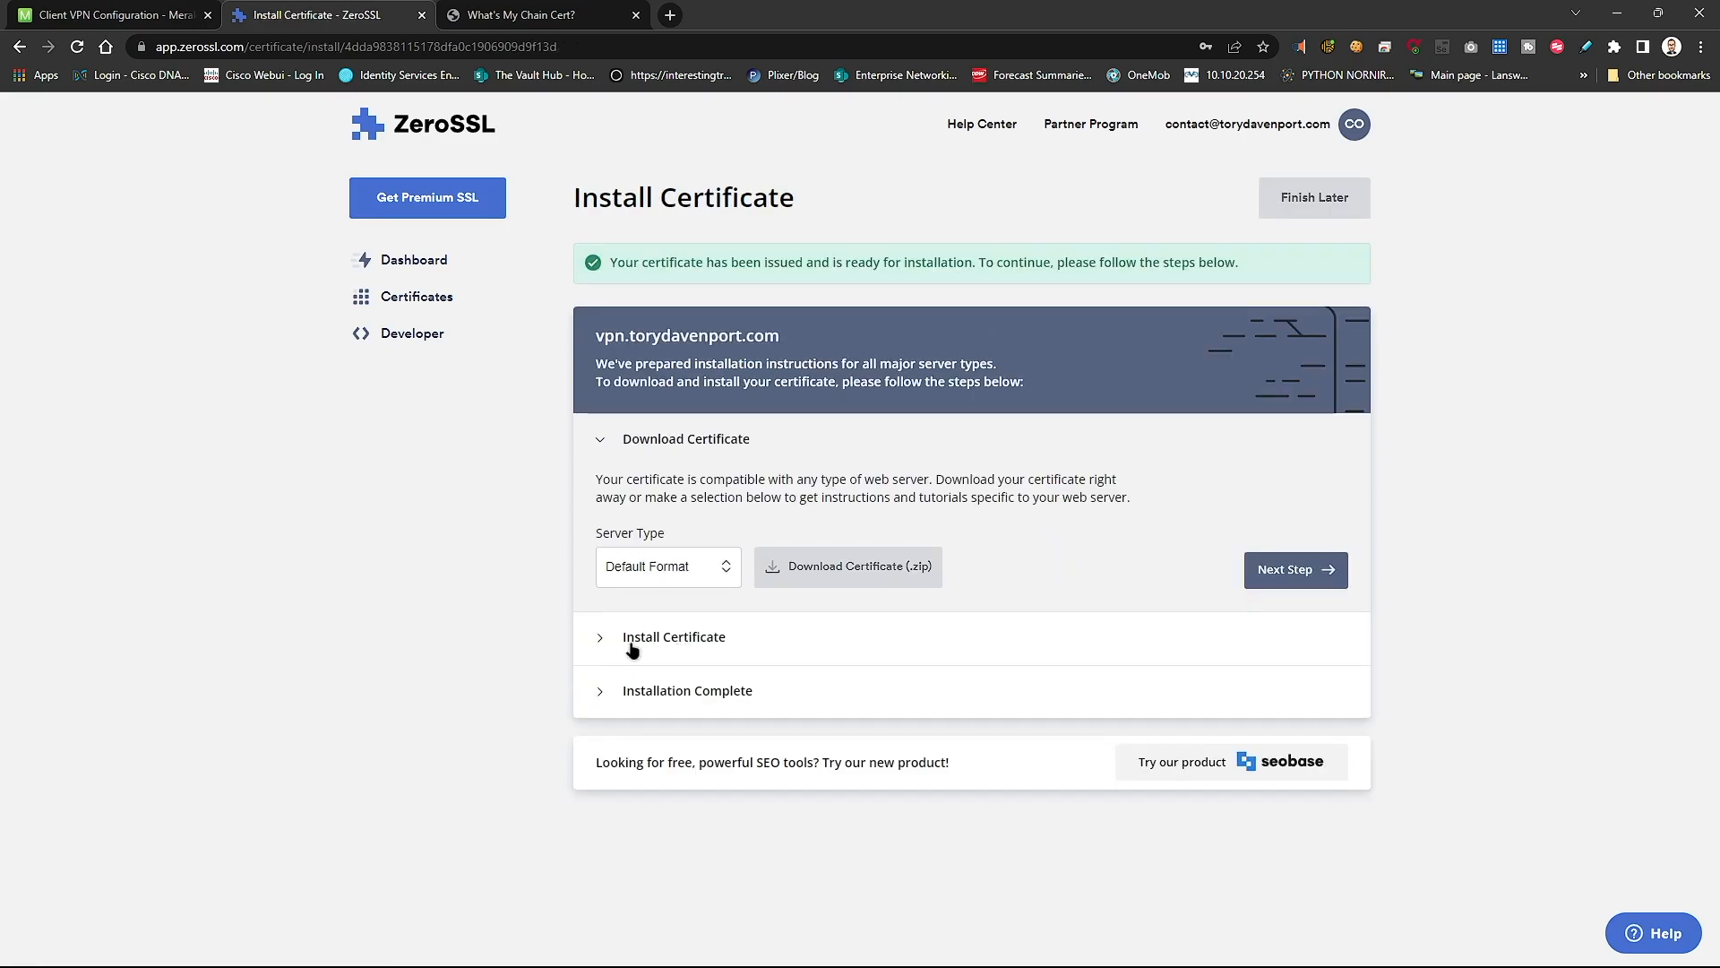
pyautogui.click(669, 574)
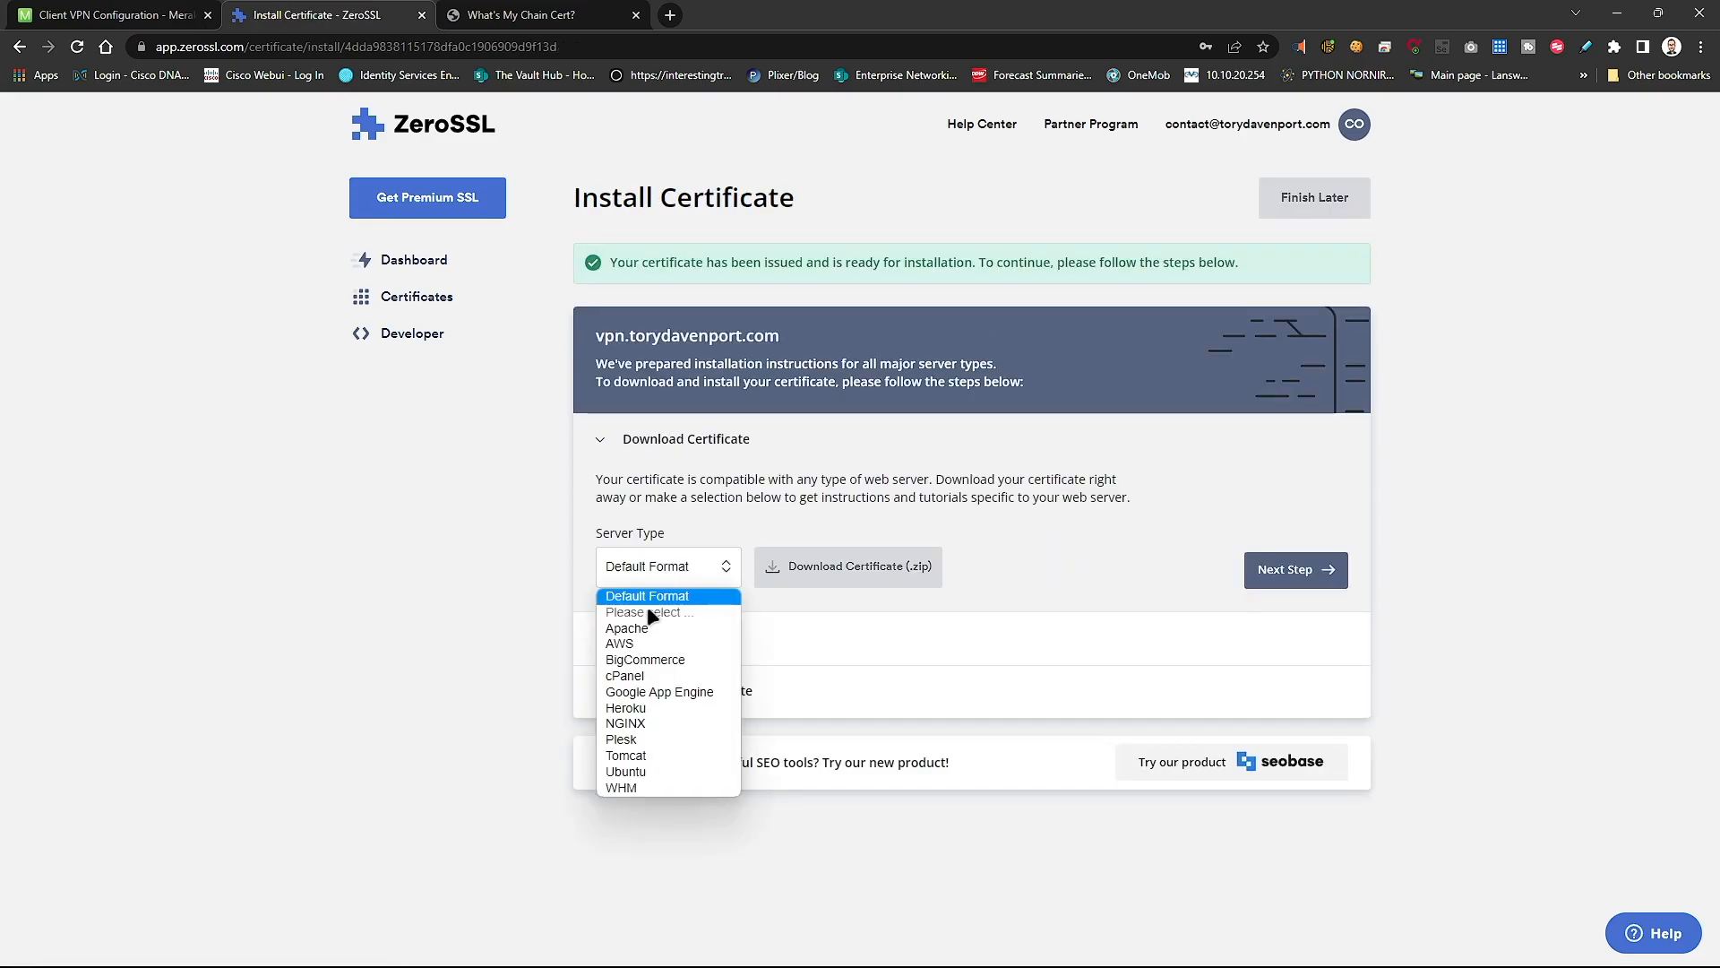
pyautogui.click(636, 583)
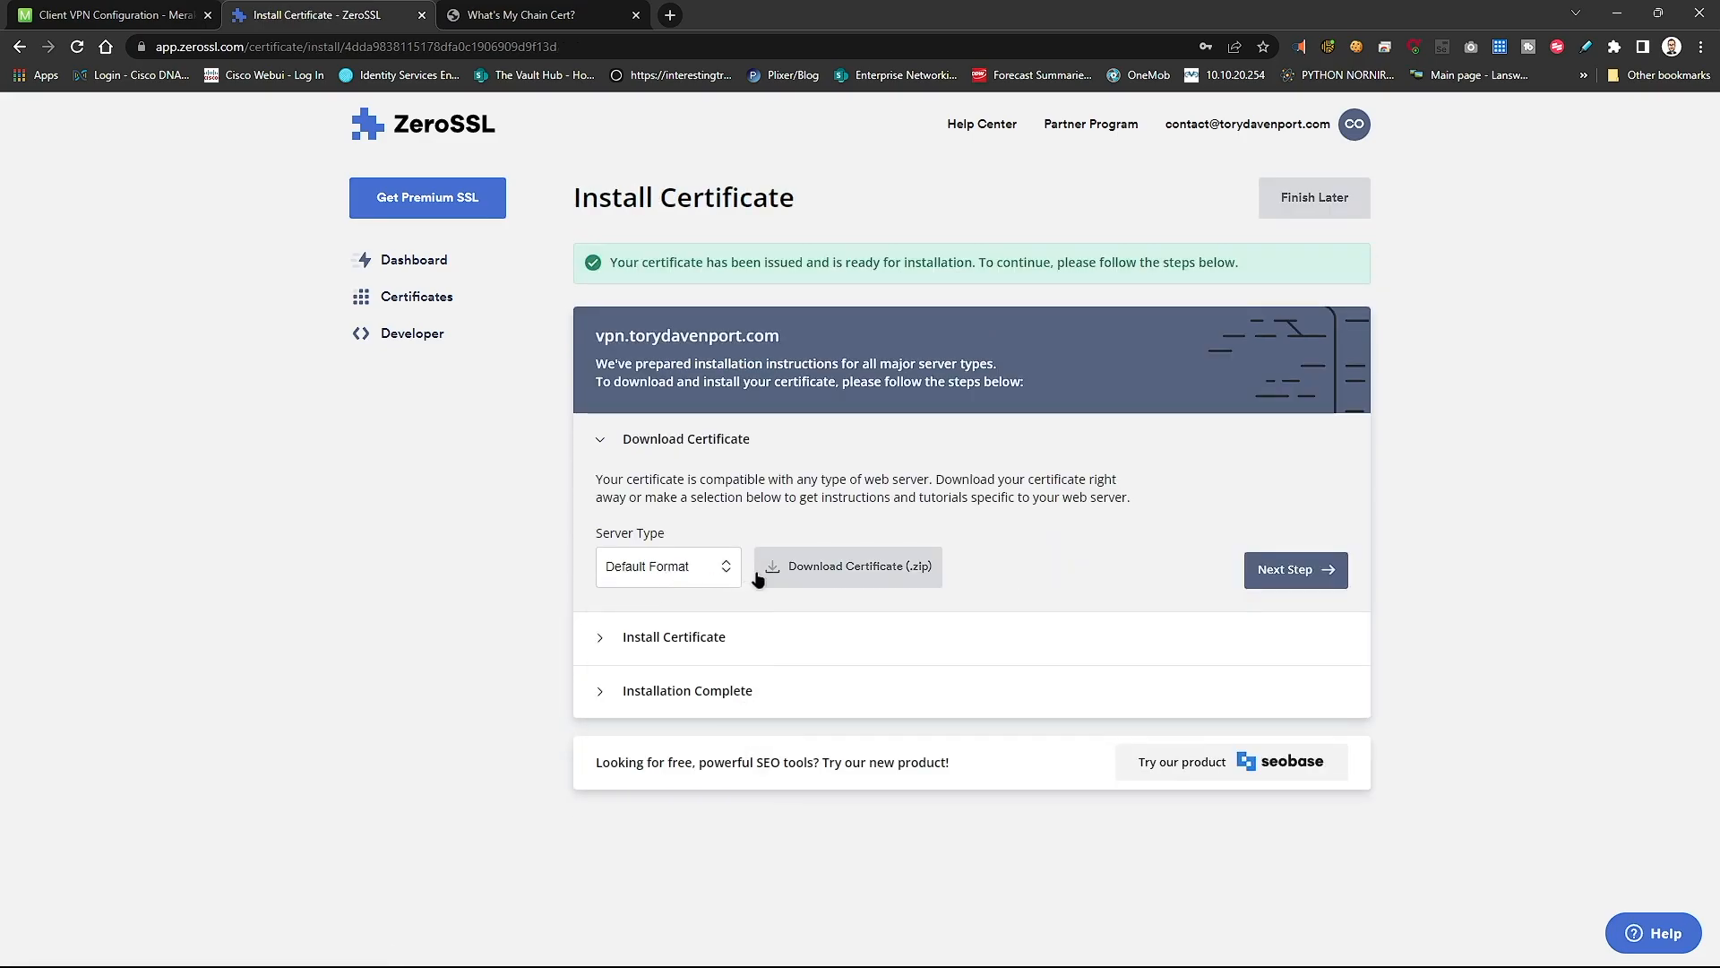
pyautogui.click(825, 573)
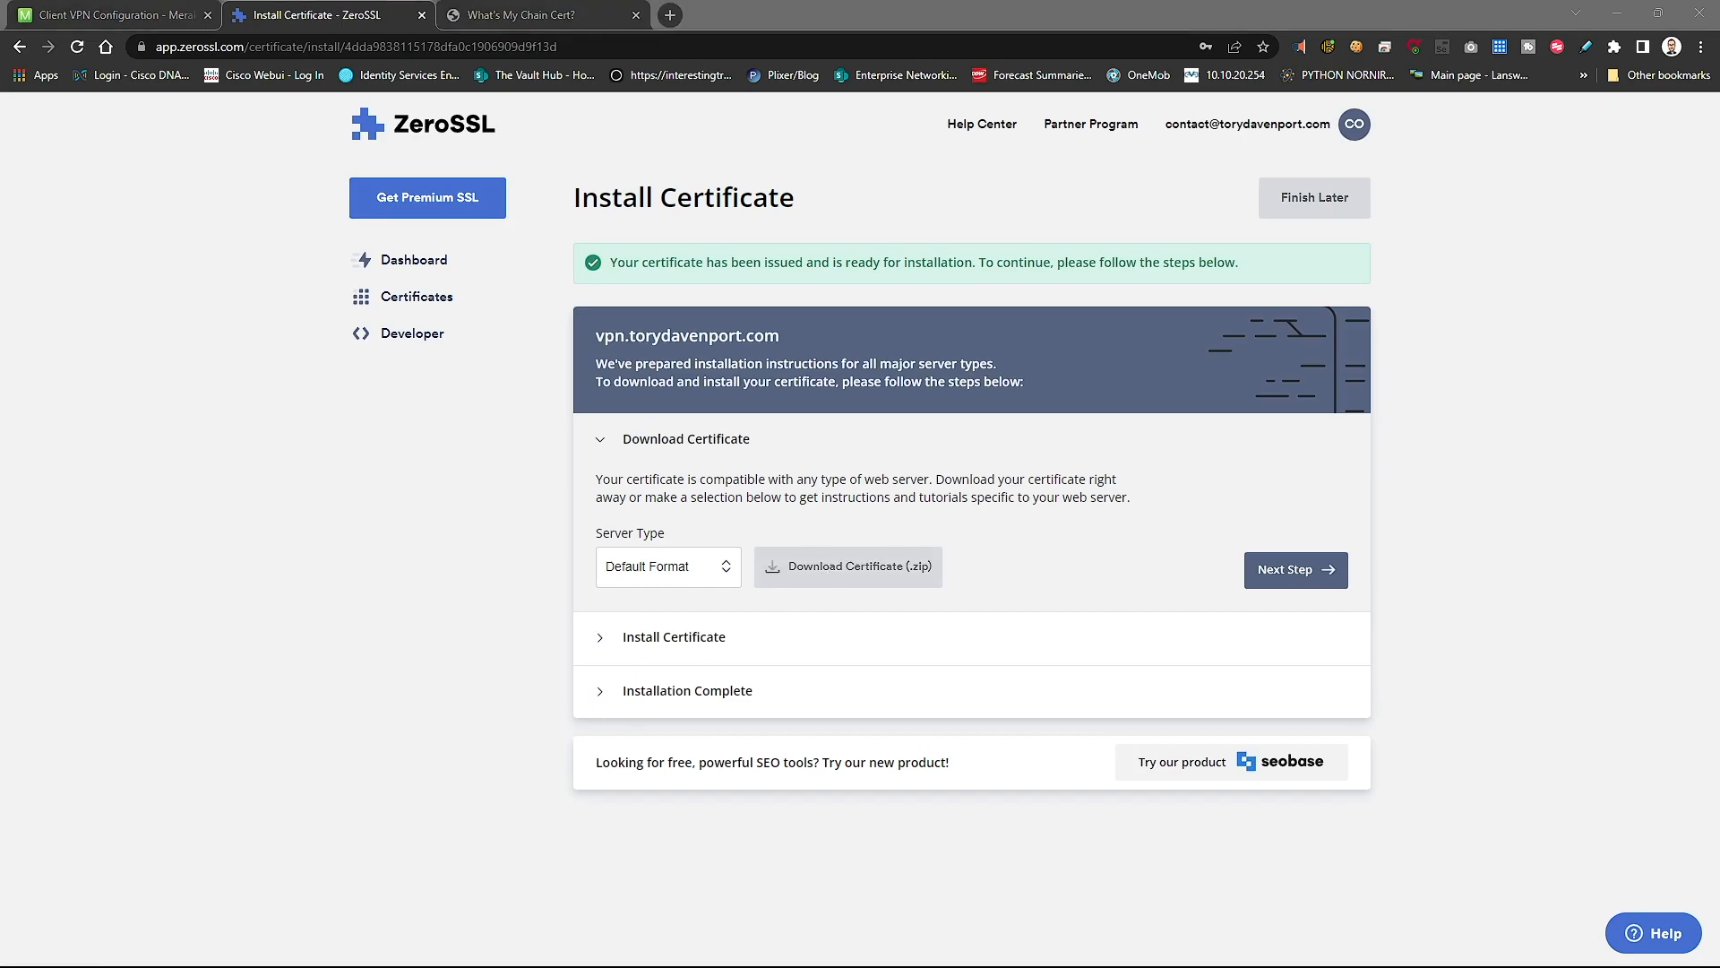
# - Inspect the ca_bundle and certificate files in the extracted folder, then go back to the Meraki Client VPN tab
pyautogui.moveTo(0, 126); pyautogui.dragTo(403, 115)
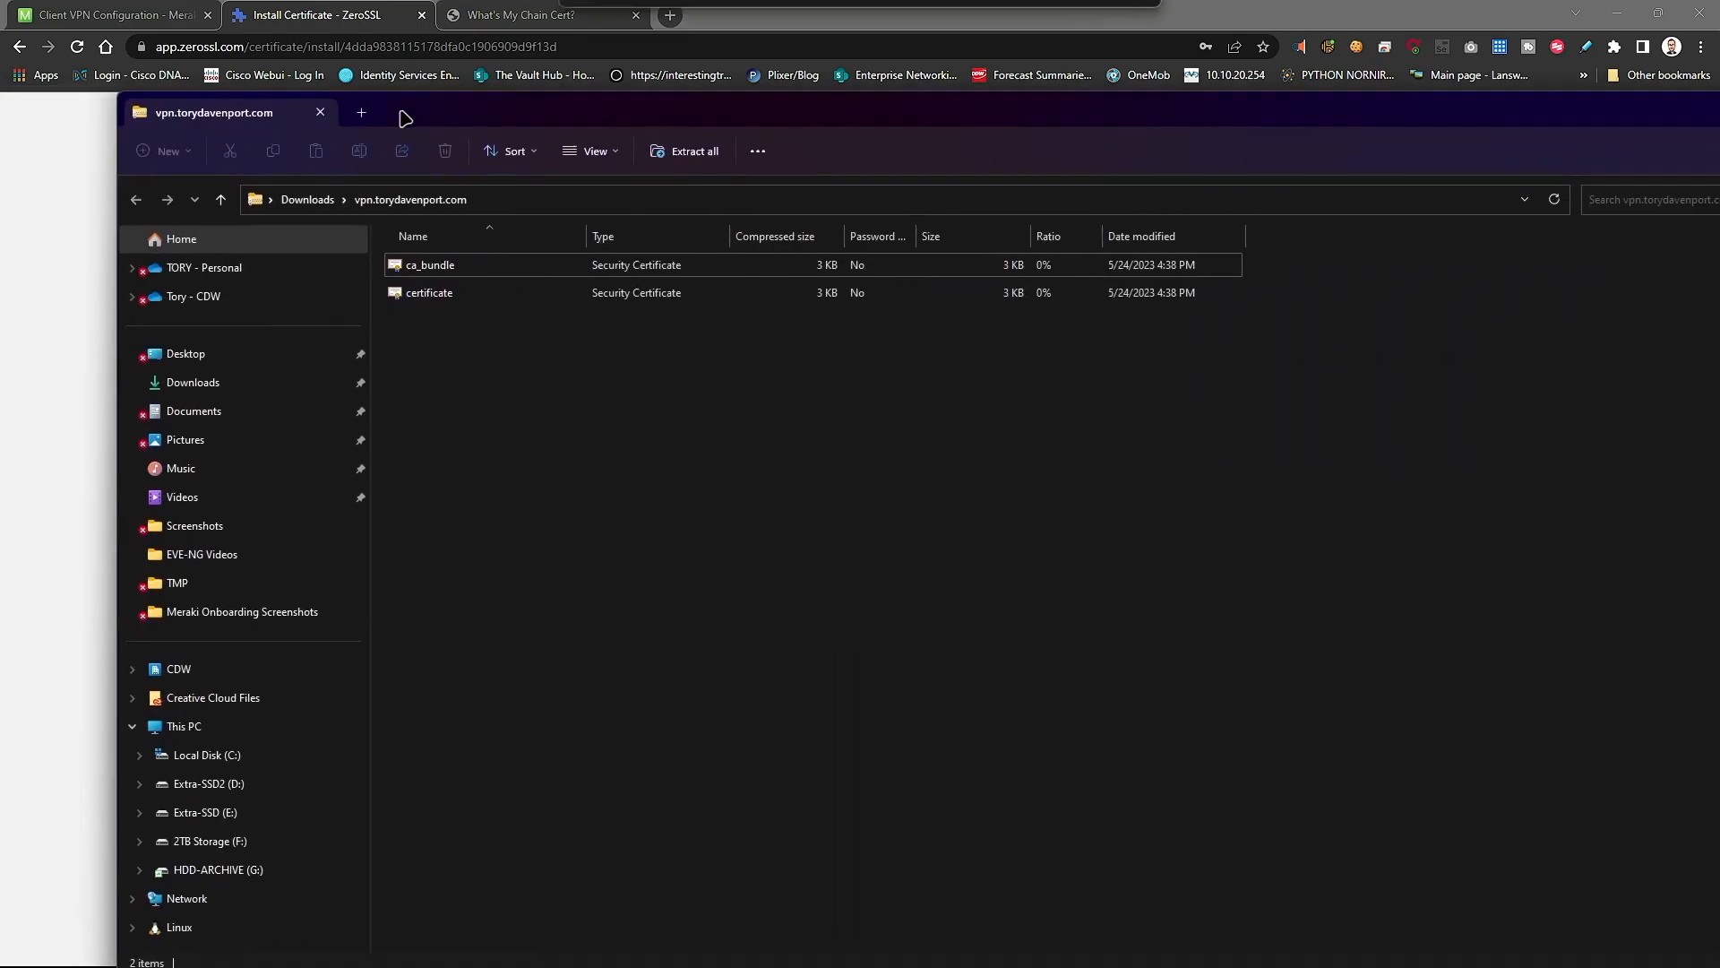
pyautogui.click(469, 304)
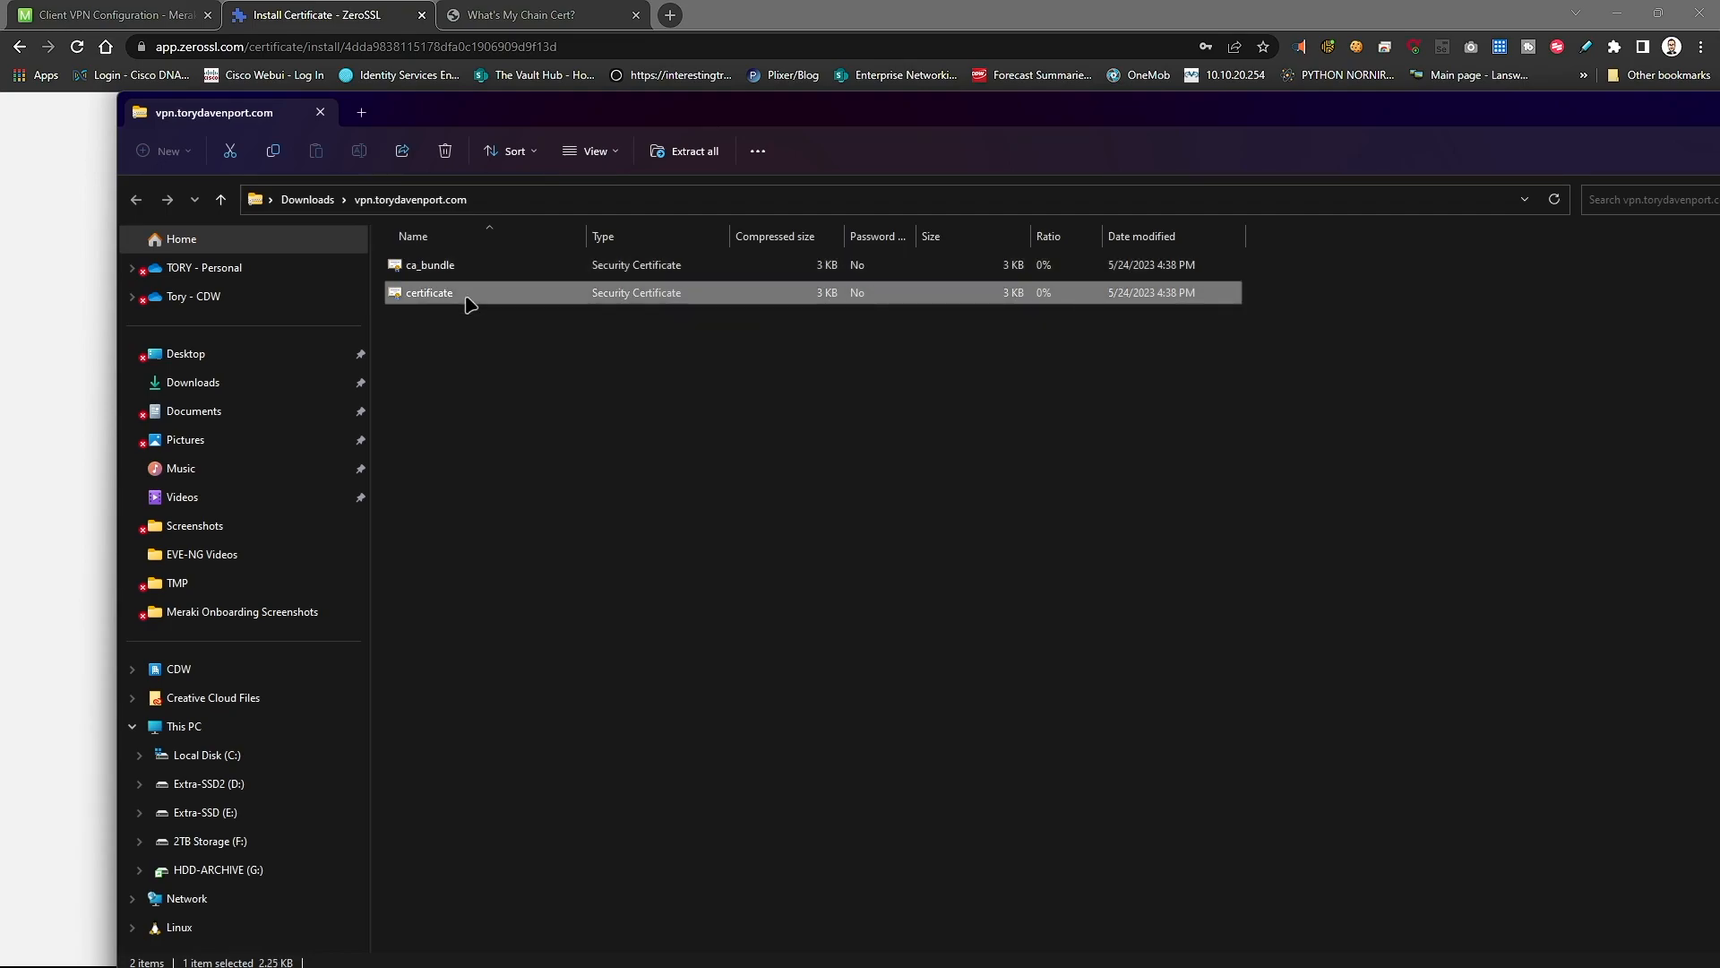
pyautogui.rightClick(468, 304)
pyautogui.click(467, 472)
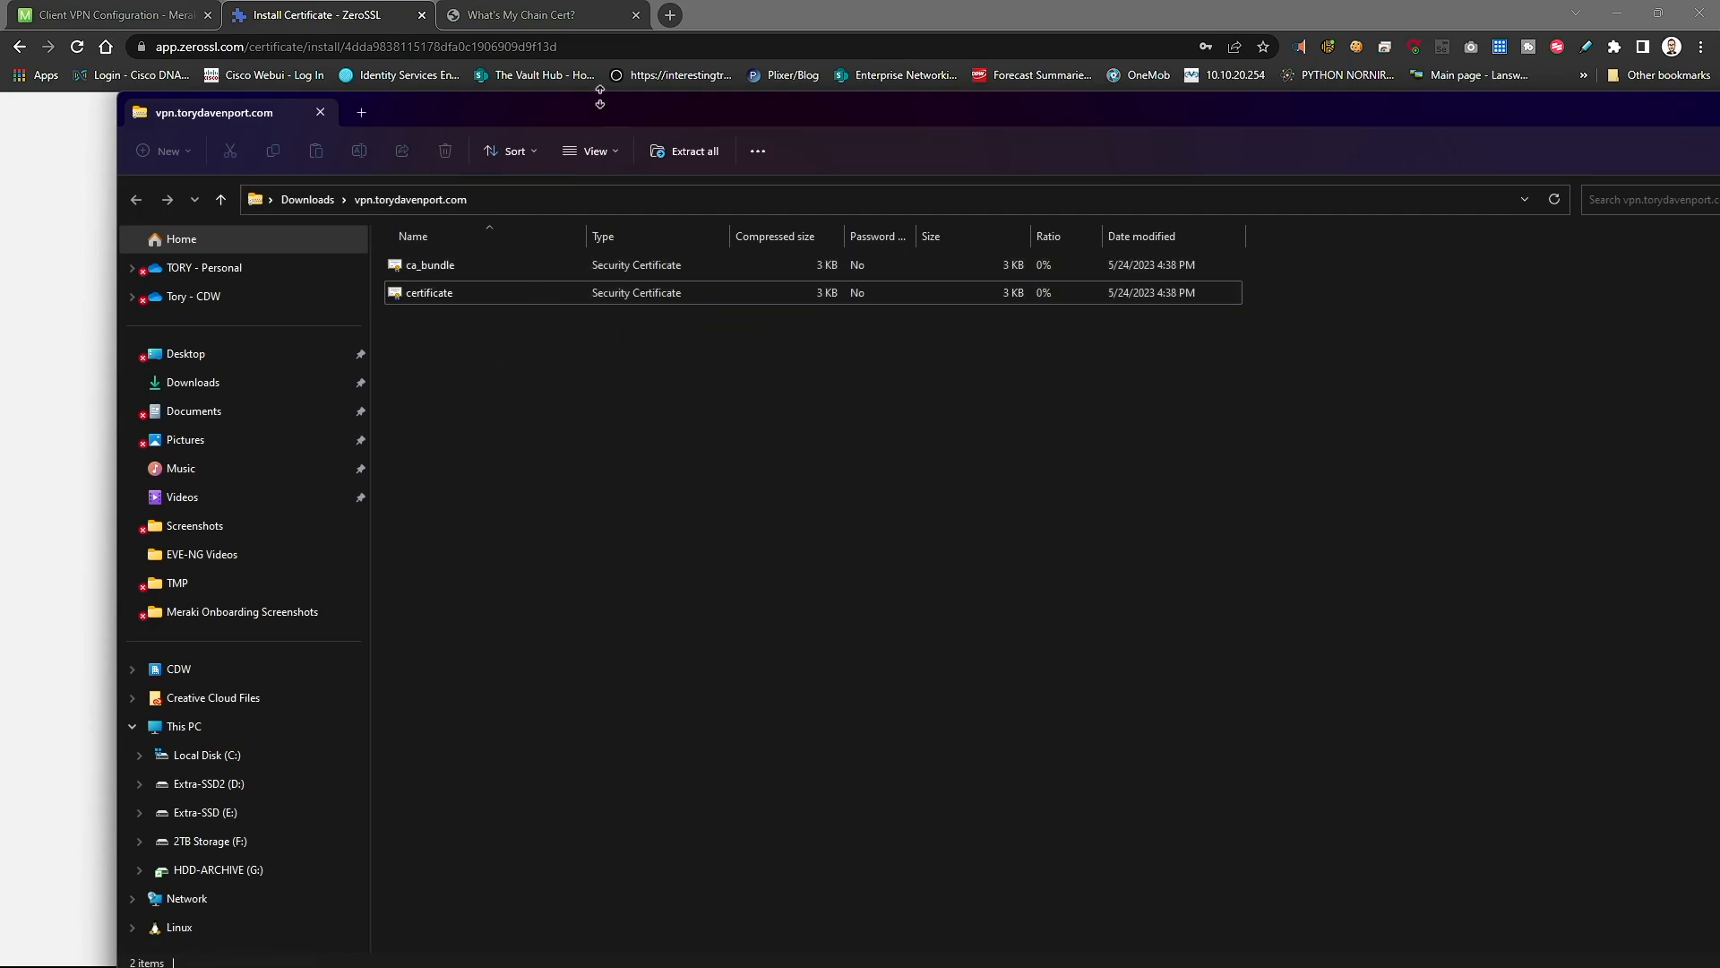
pyautogui.click(727, 13)
pyautogui.click(103, 14)
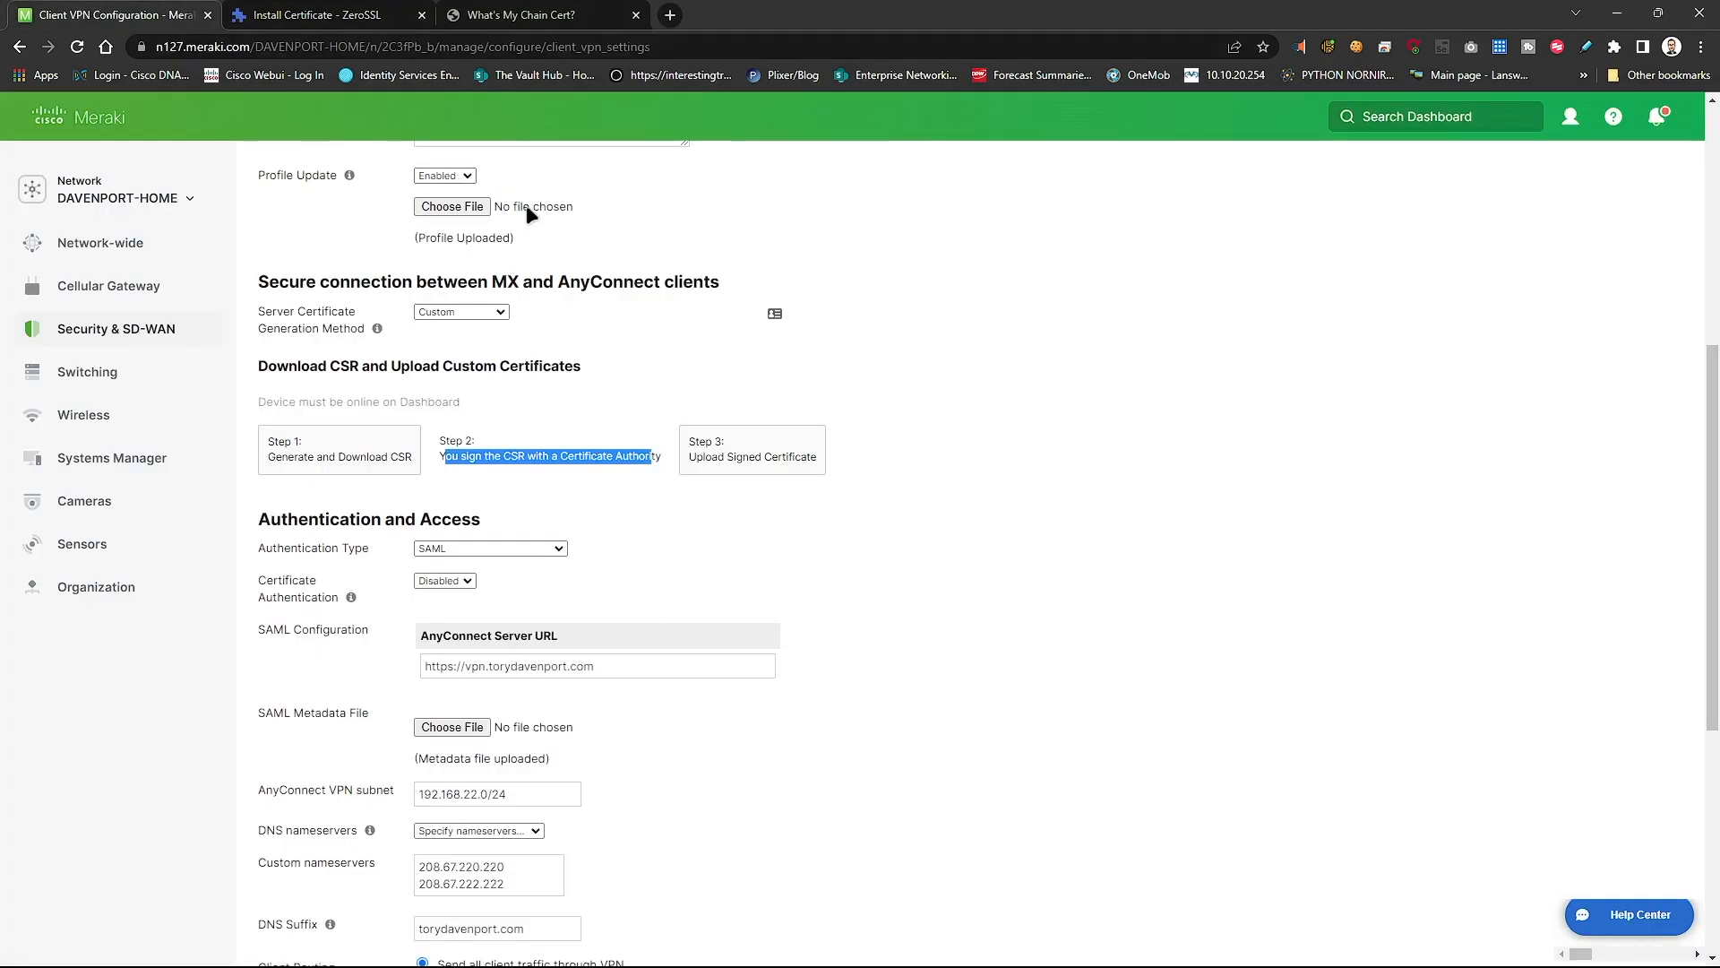
# - Start Step 3: Upload Signed Certificate, then bring the Downloads folder window forward
pyautogui.click(794, 473)
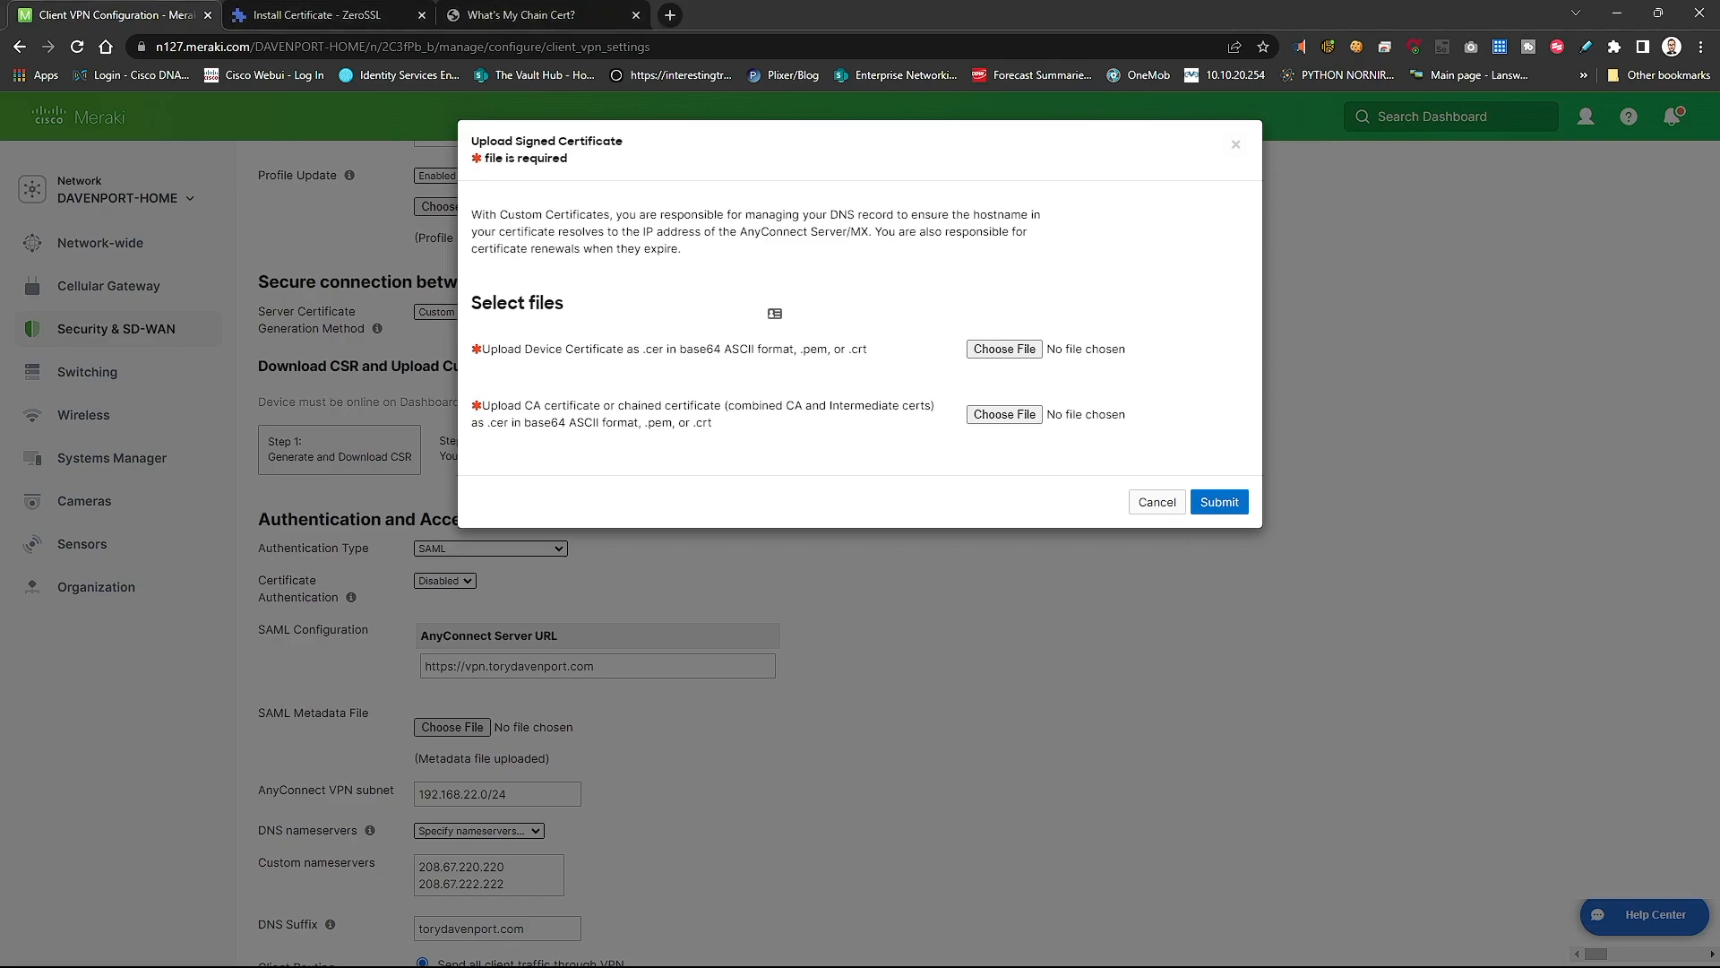
pyautogui.hotkey('alt', 'Tab')
# - Open the downloaded vpn.torydavenport.com certificate zip's contents in a new window
pyautogui.rightClick(657, 294)
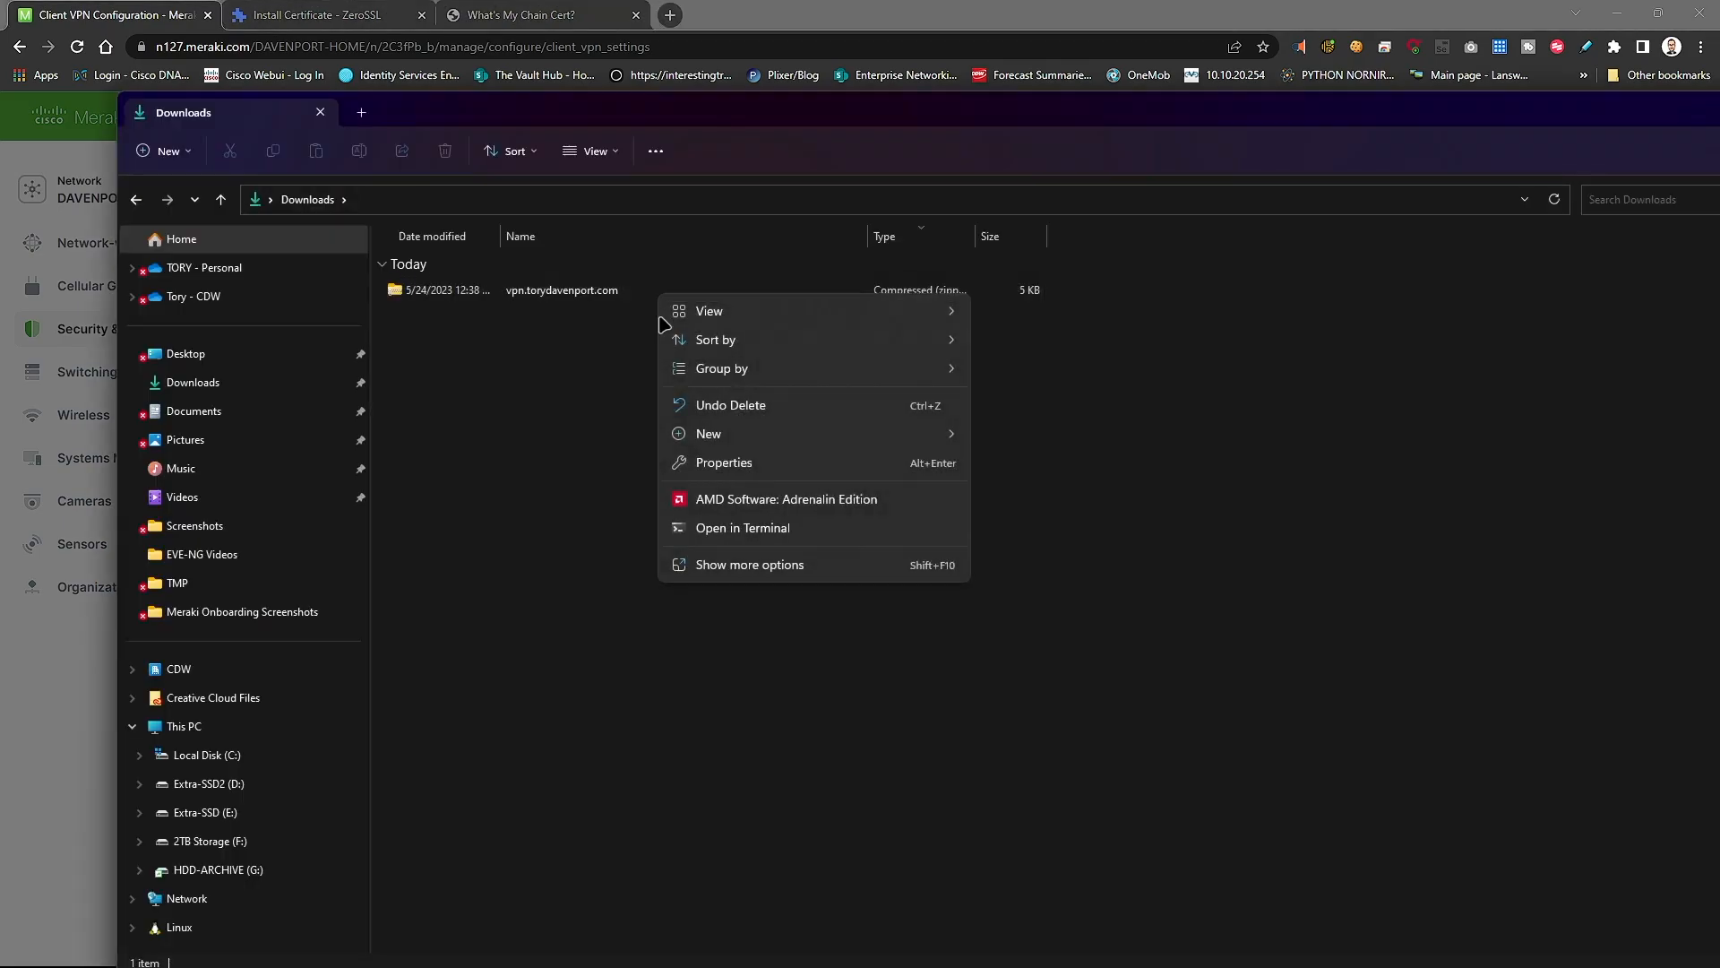
pyautogui.click(565, 311)
pyautogui.click(549, 288)
pyautogui.rightClick(554, 289)
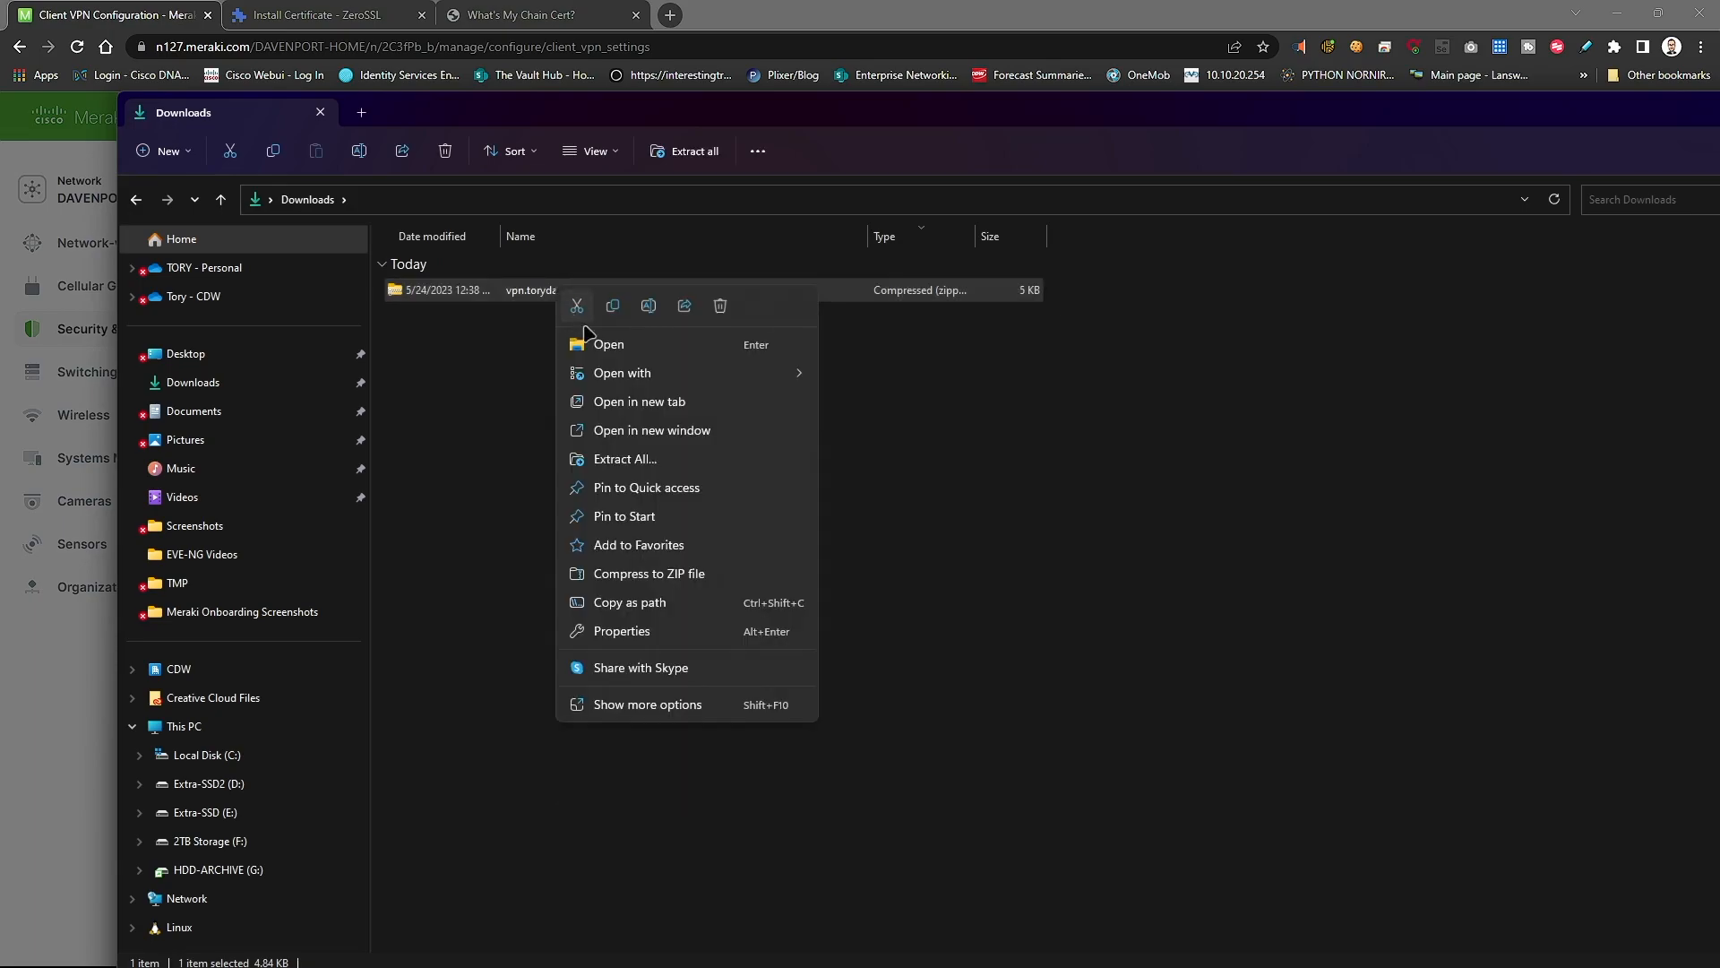
pyautogui.click(525, 292)
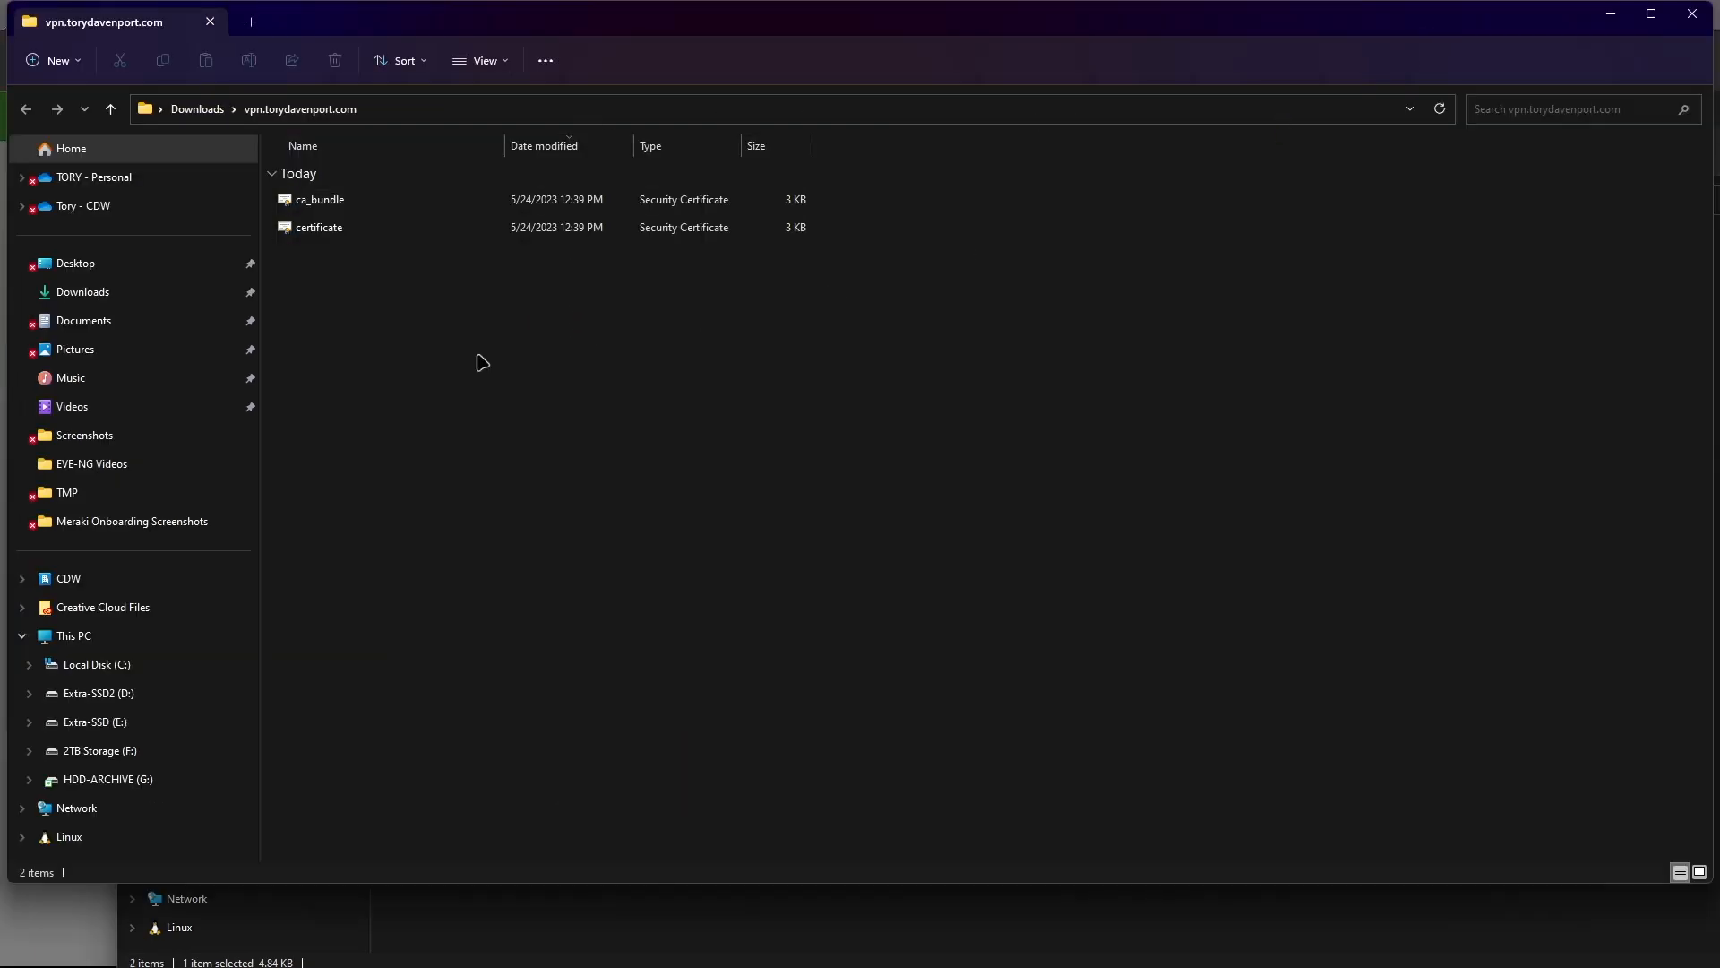
# - Check the certificate file's type in its Properties
pyautogui.click(408, 224)
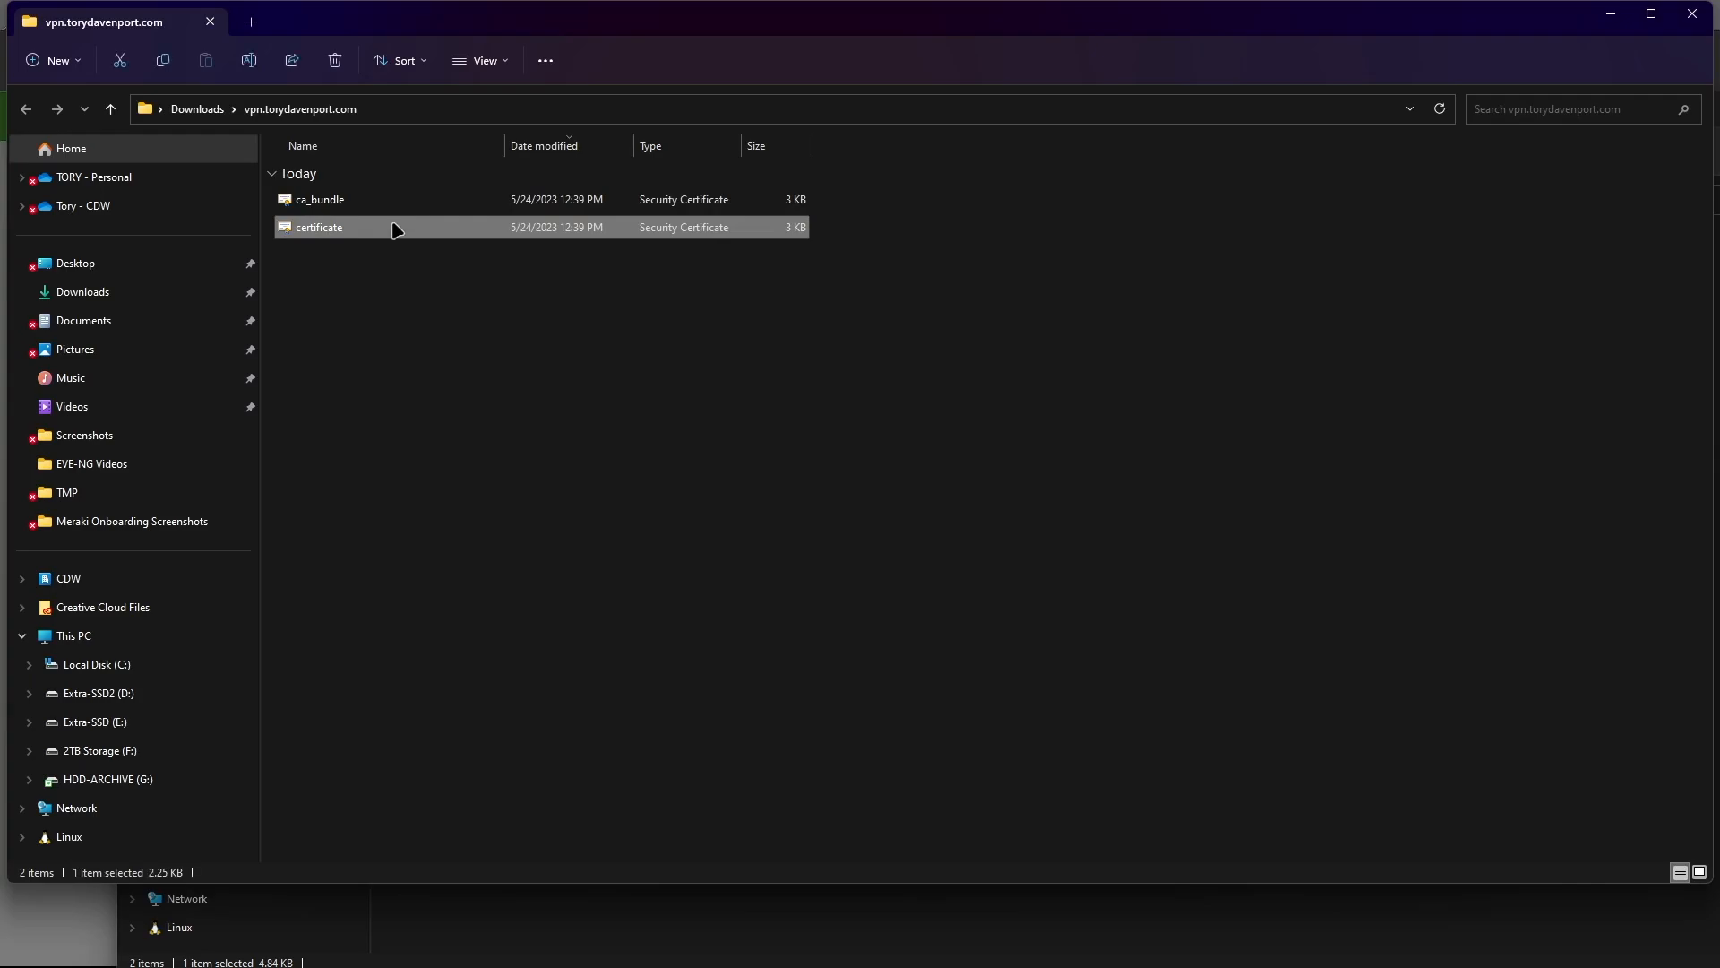
pyautogui.rightClick(391, 232)
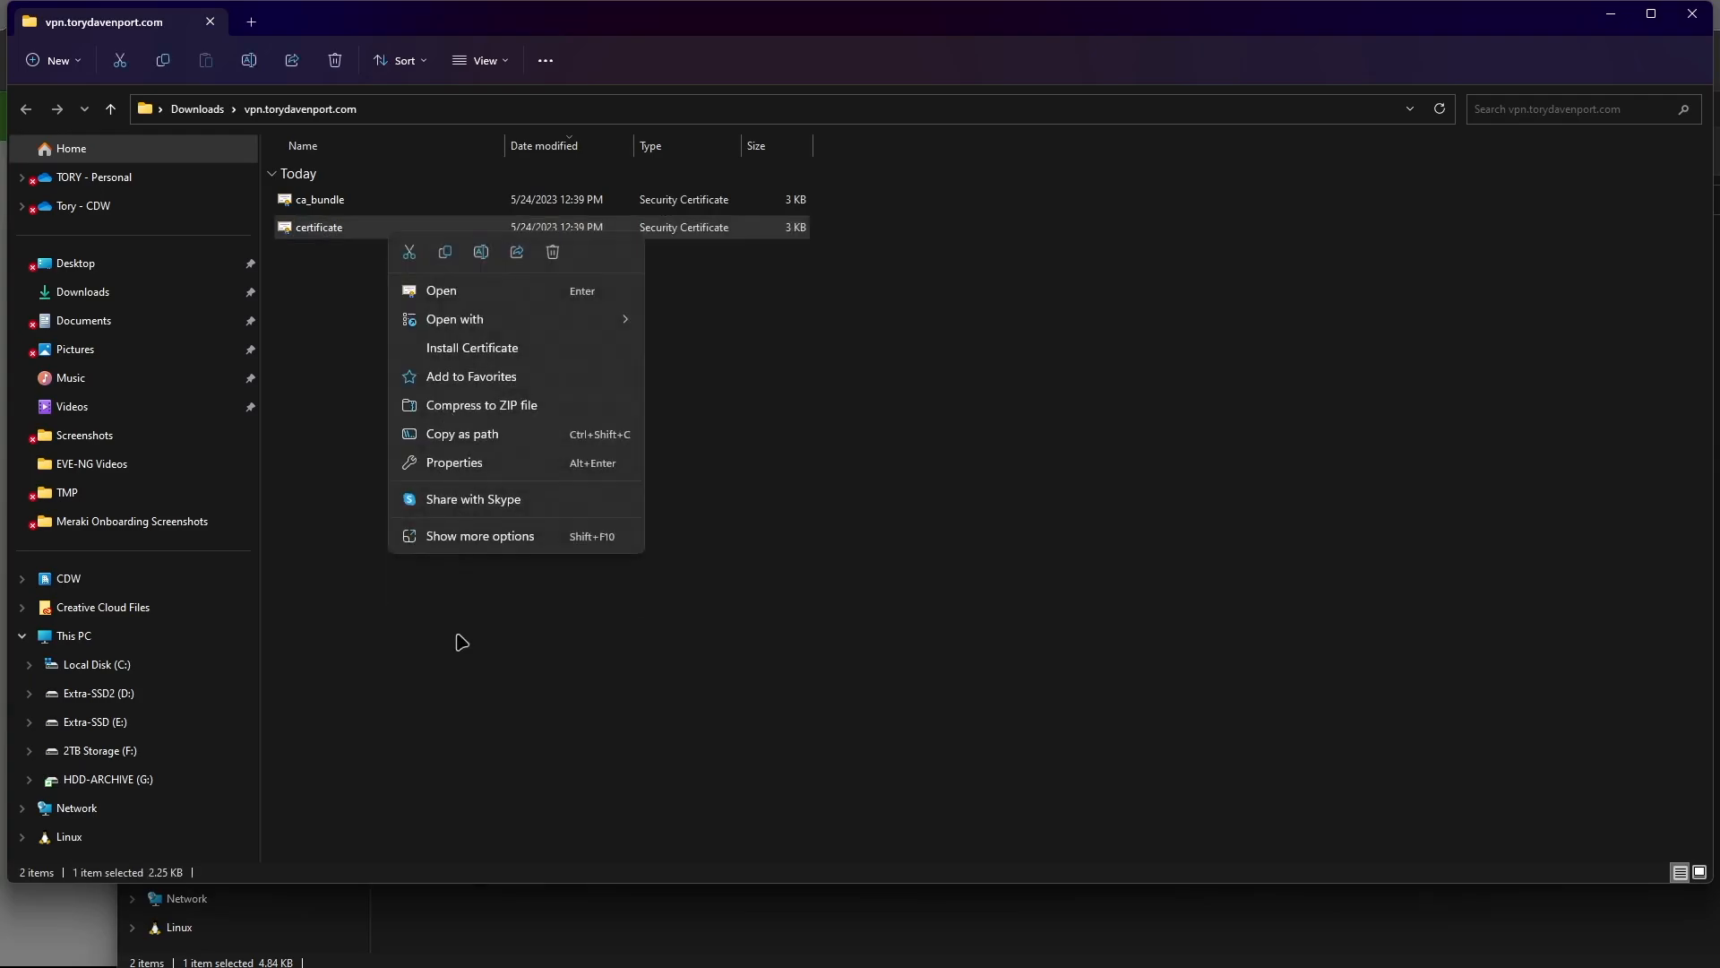
pyautogui.click(457, 460)
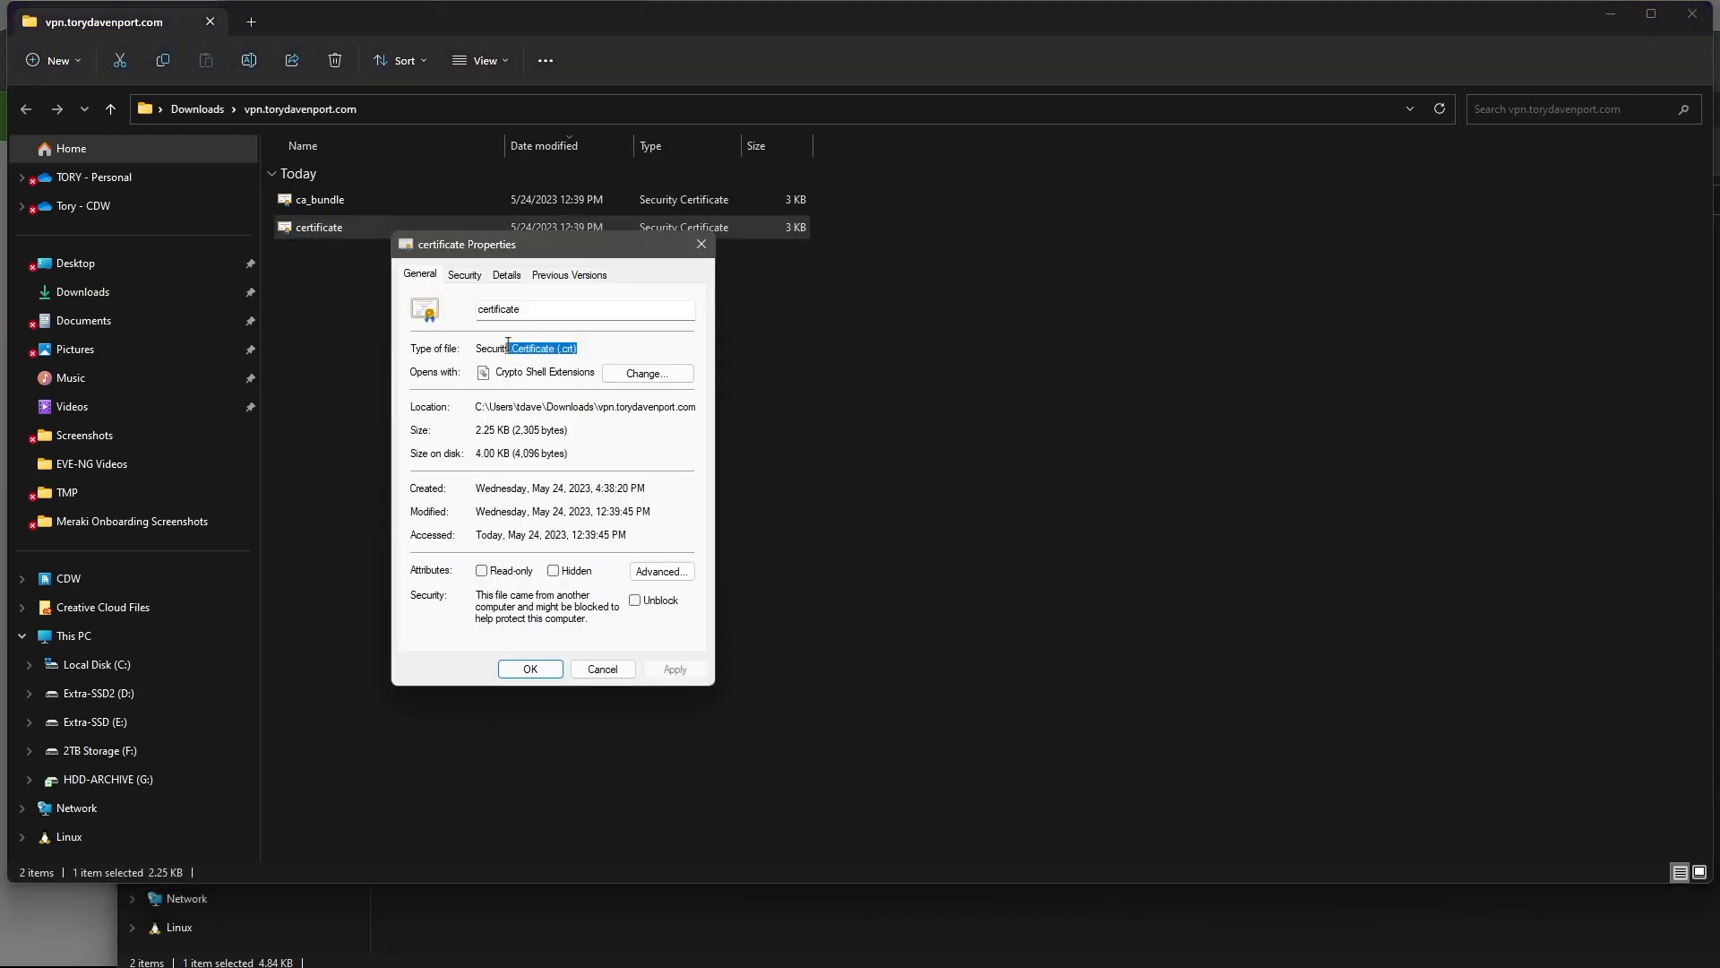
pyautogui.click(564, 307)
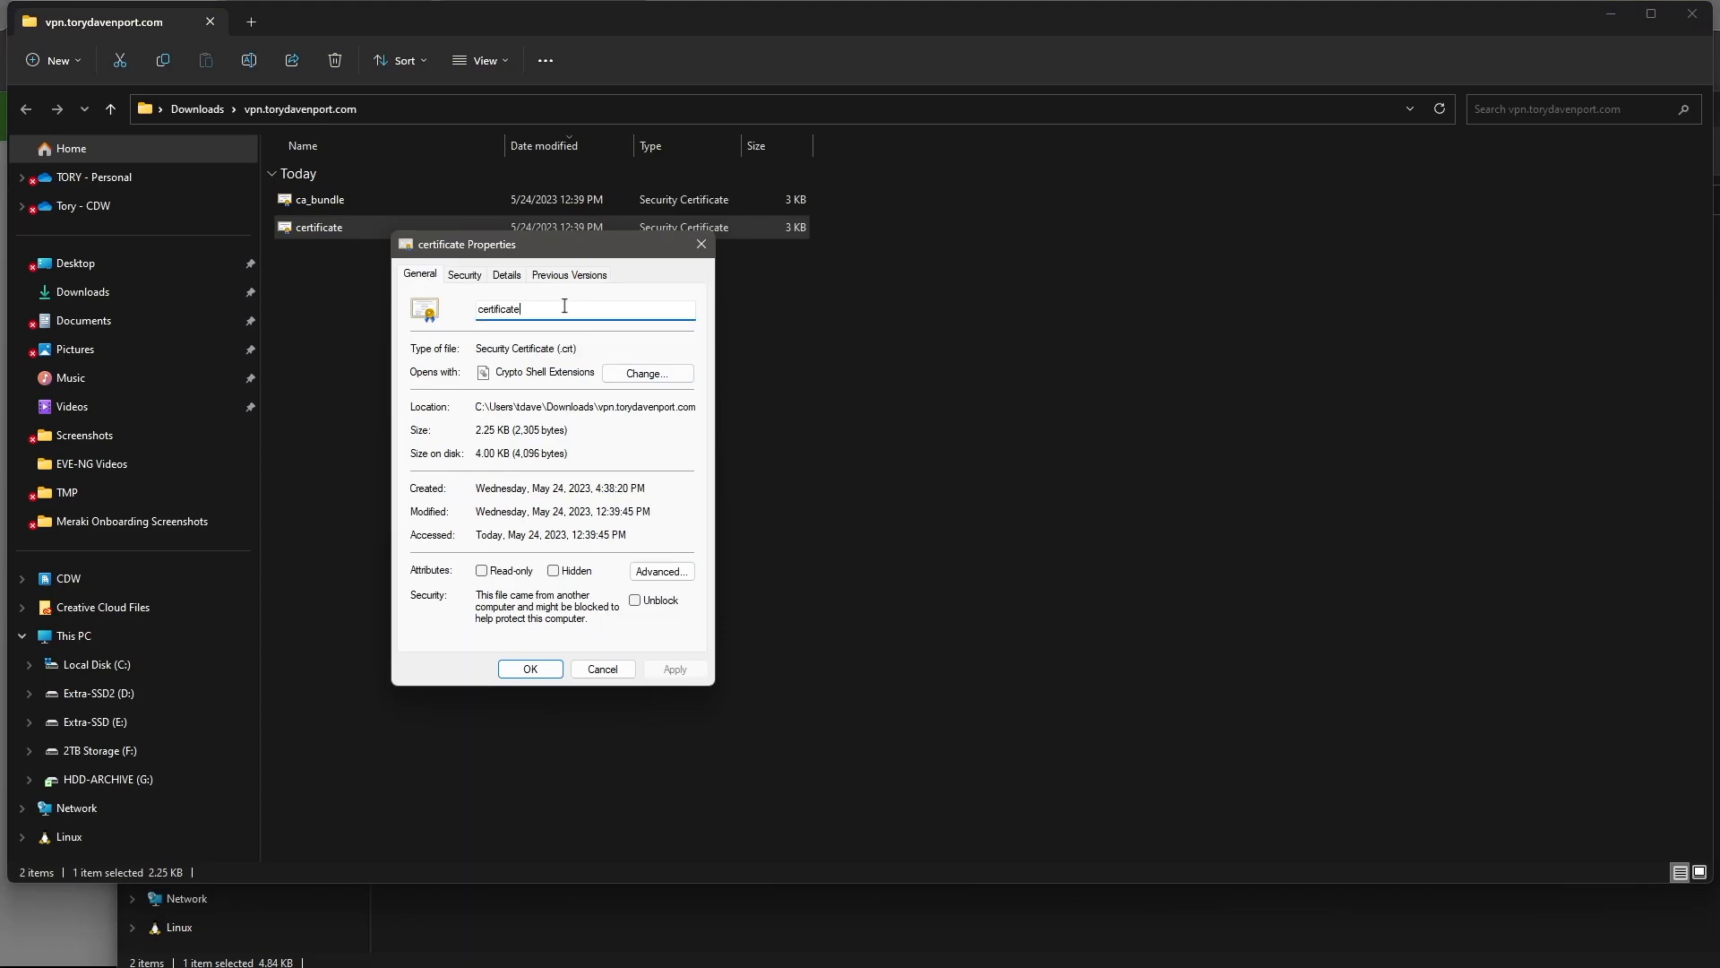
pyautogui.click(701, 244)
# - Open the ca_bundle file in Notepad
pyautogui.click(328, 200)
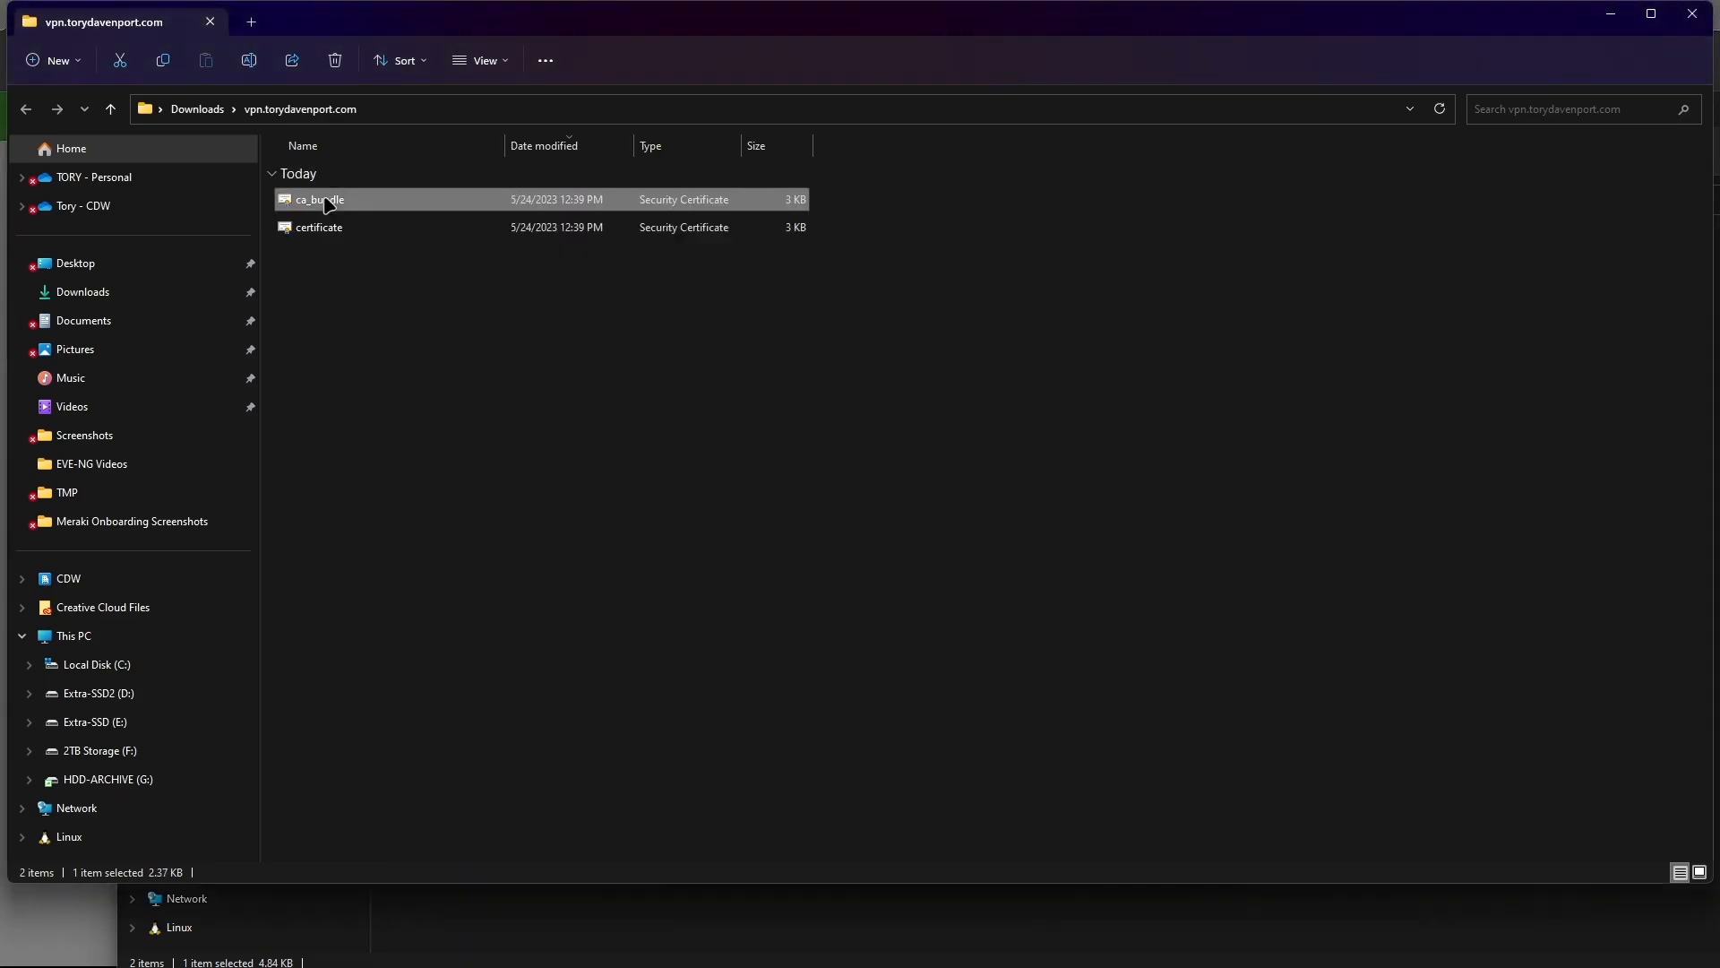
pyautogui.rightClick(328, 199)
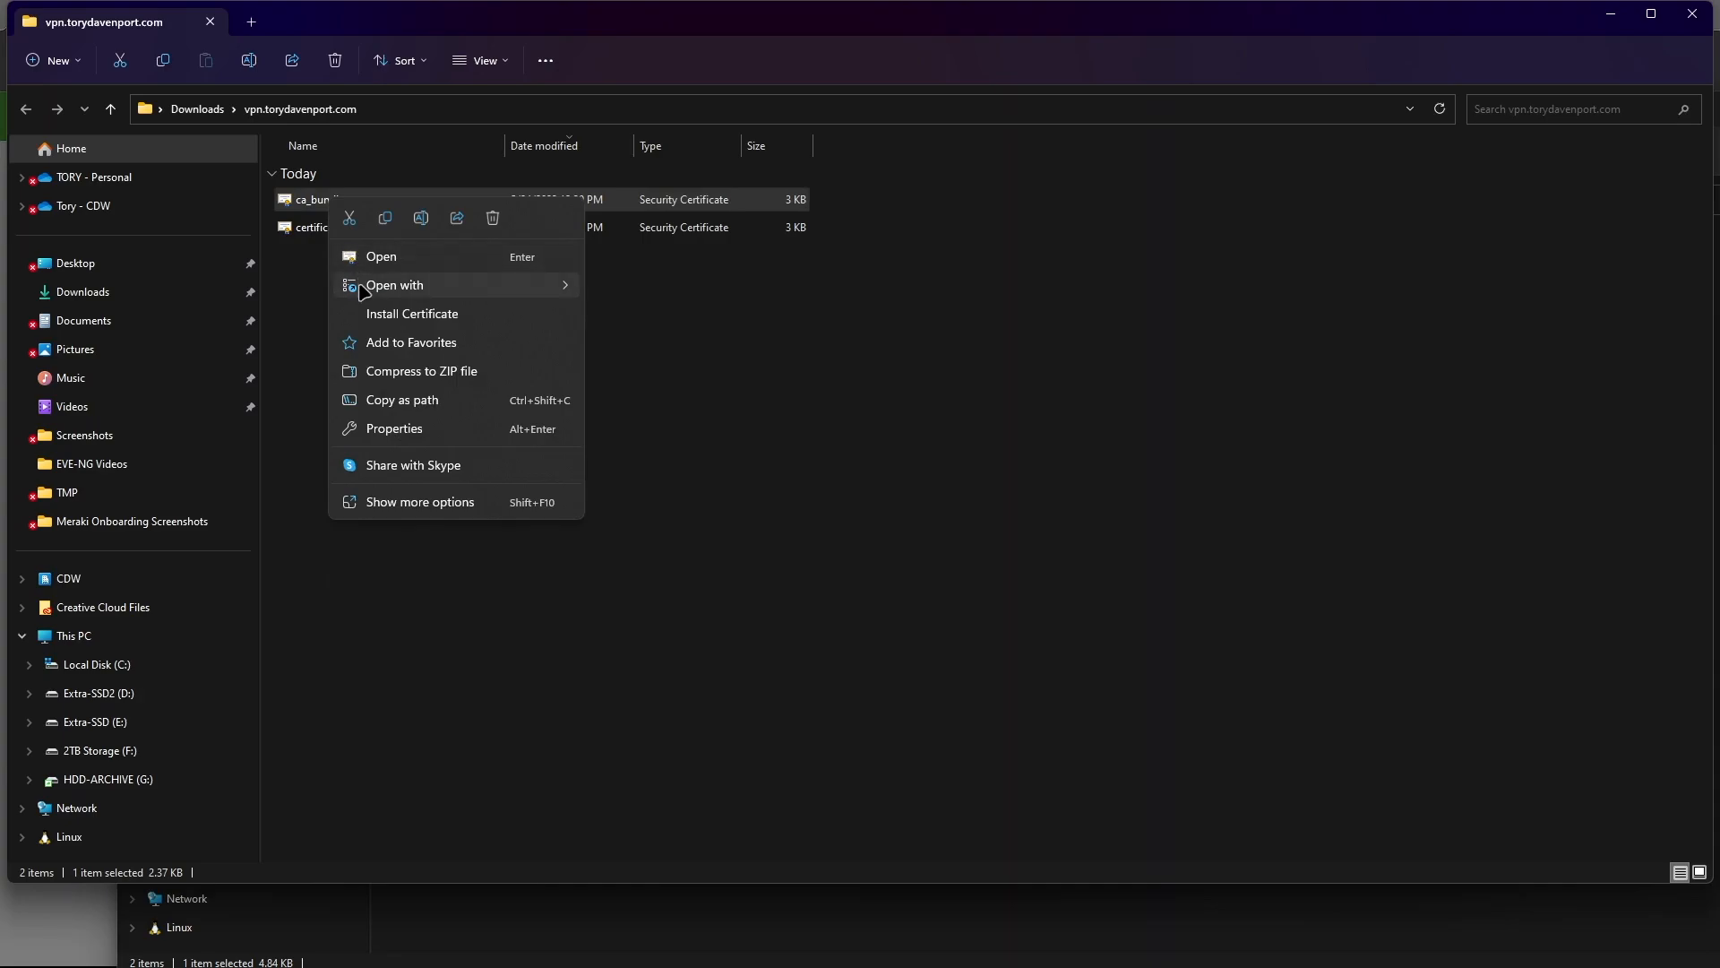
pyautogui.click(376, 257)
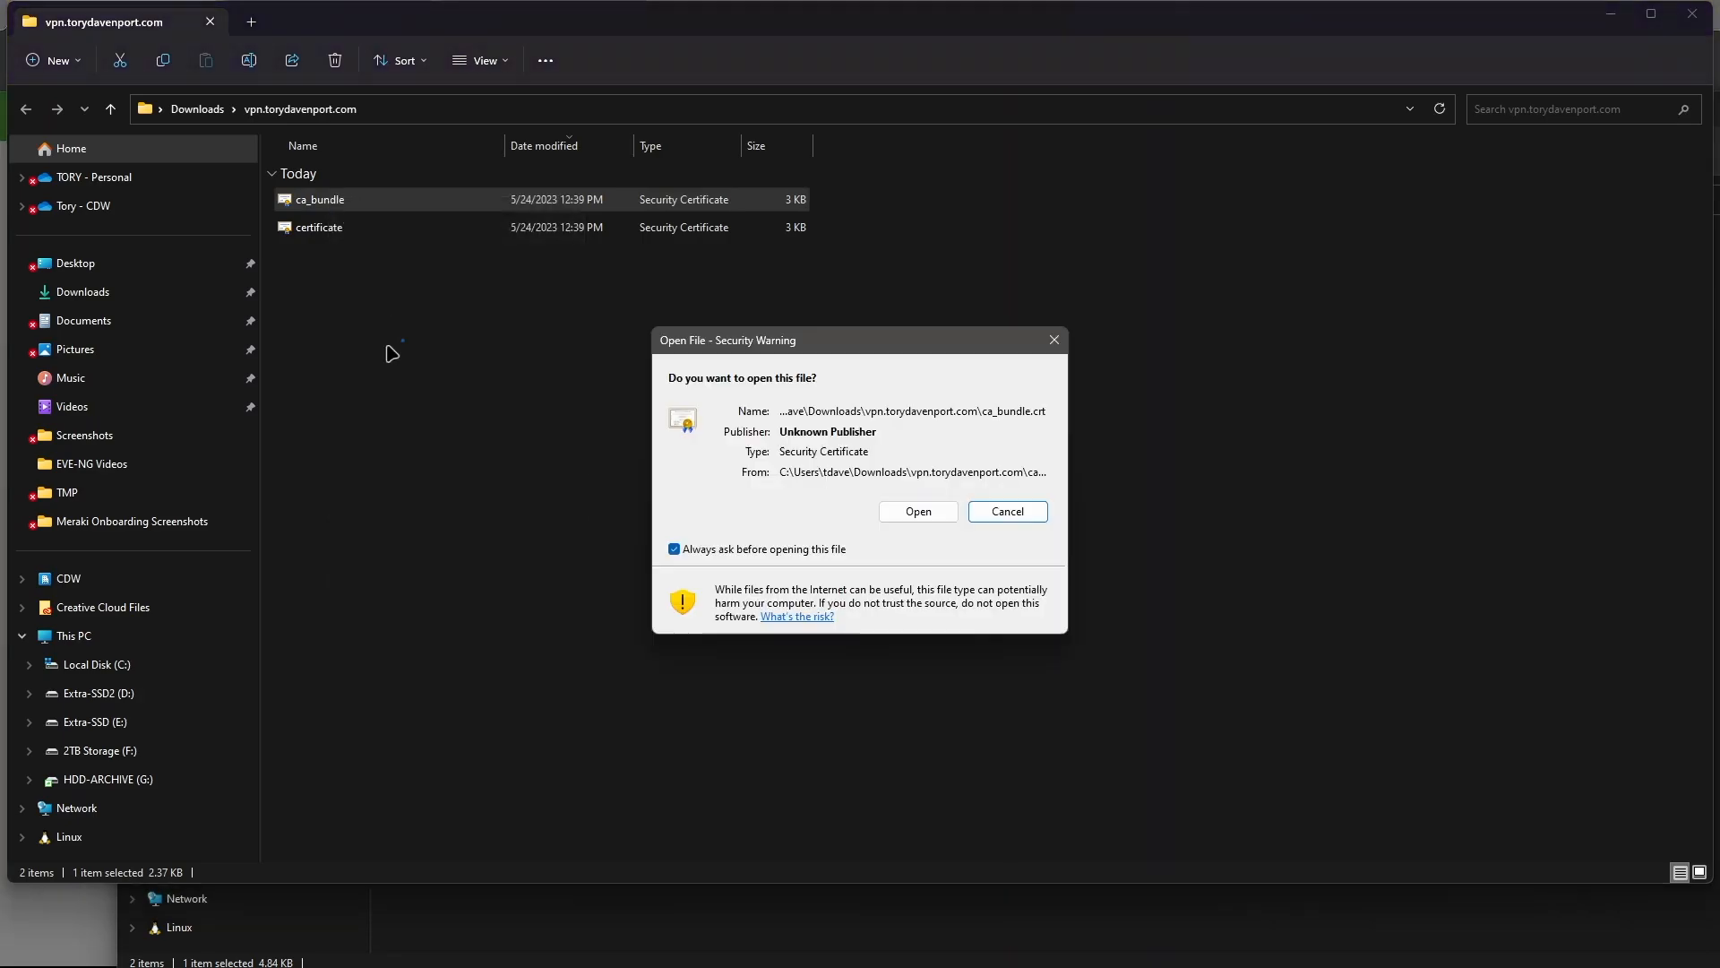
pyautogui.click(1002, 509)
pyautogui.rightClick(335, 207)
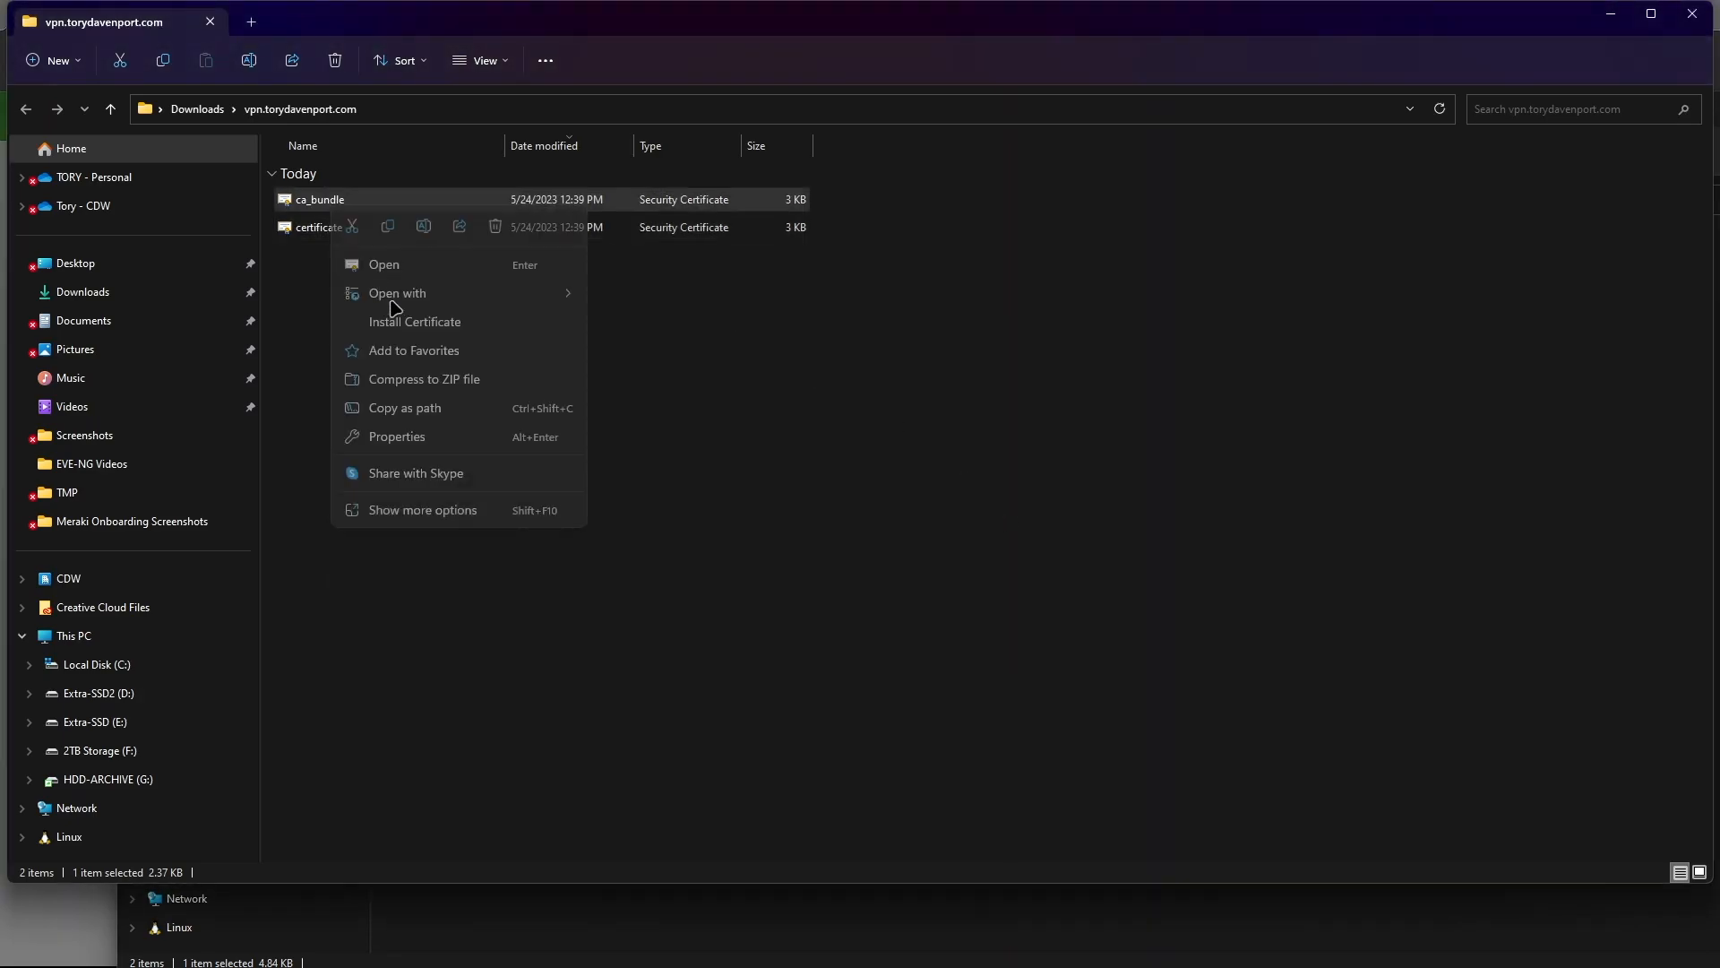
pyautogui.click(701, 355)
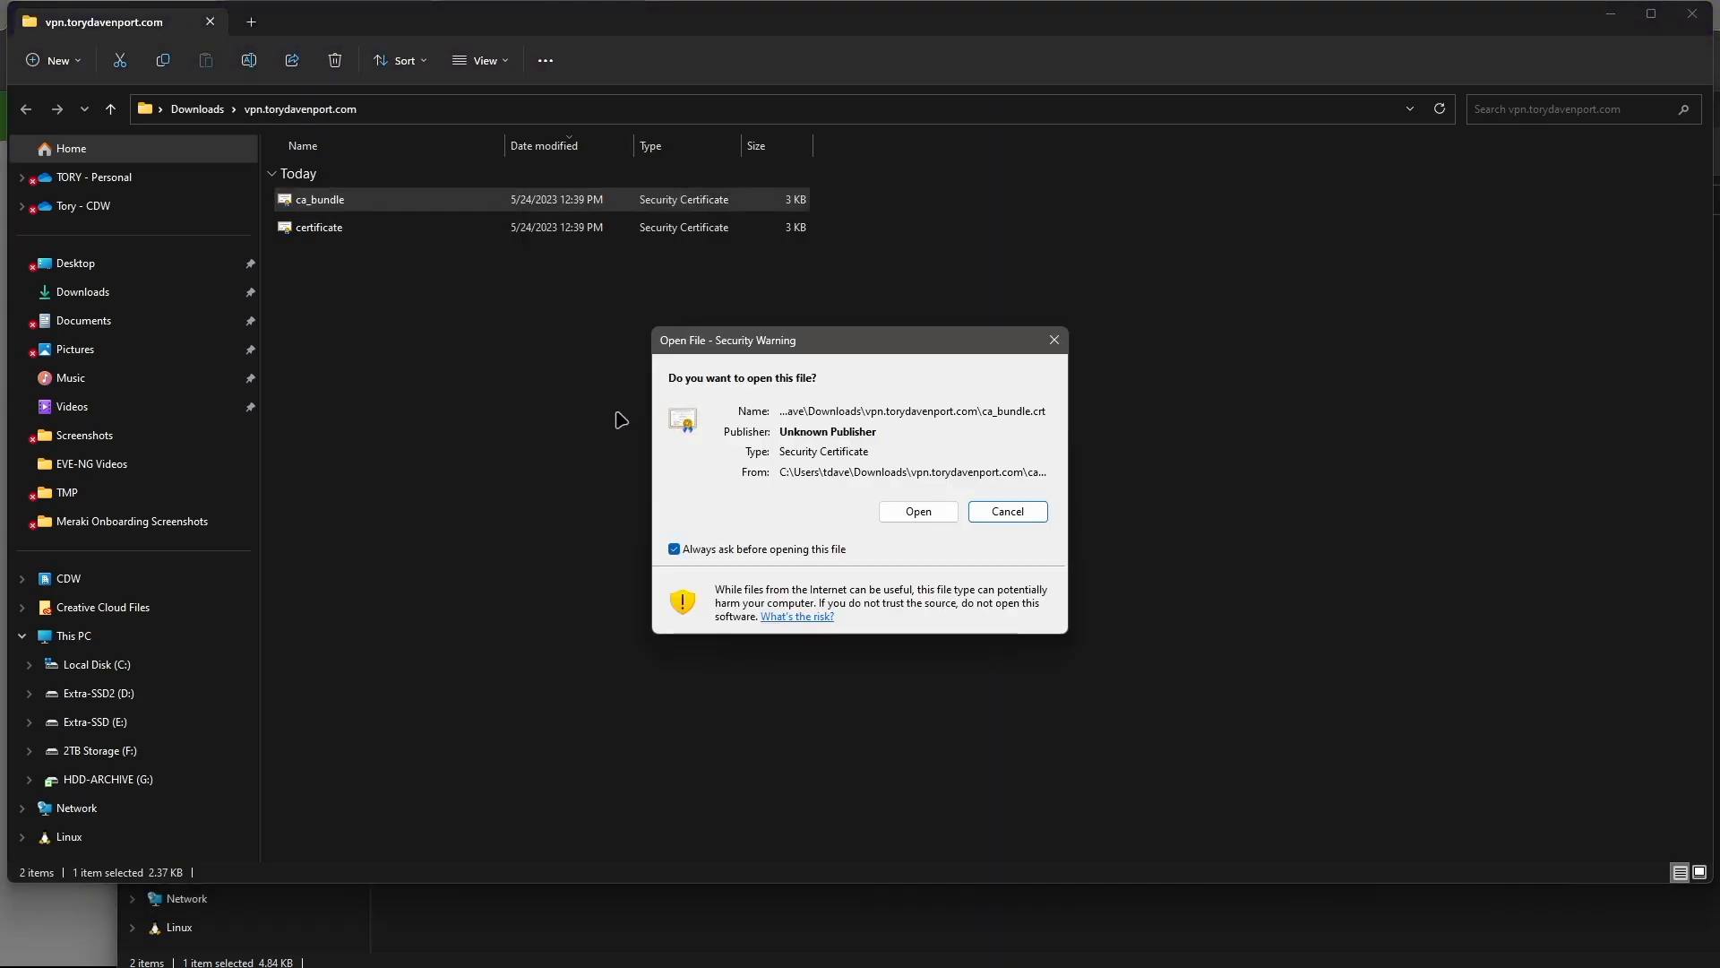
pyautogui.click(915, 511)
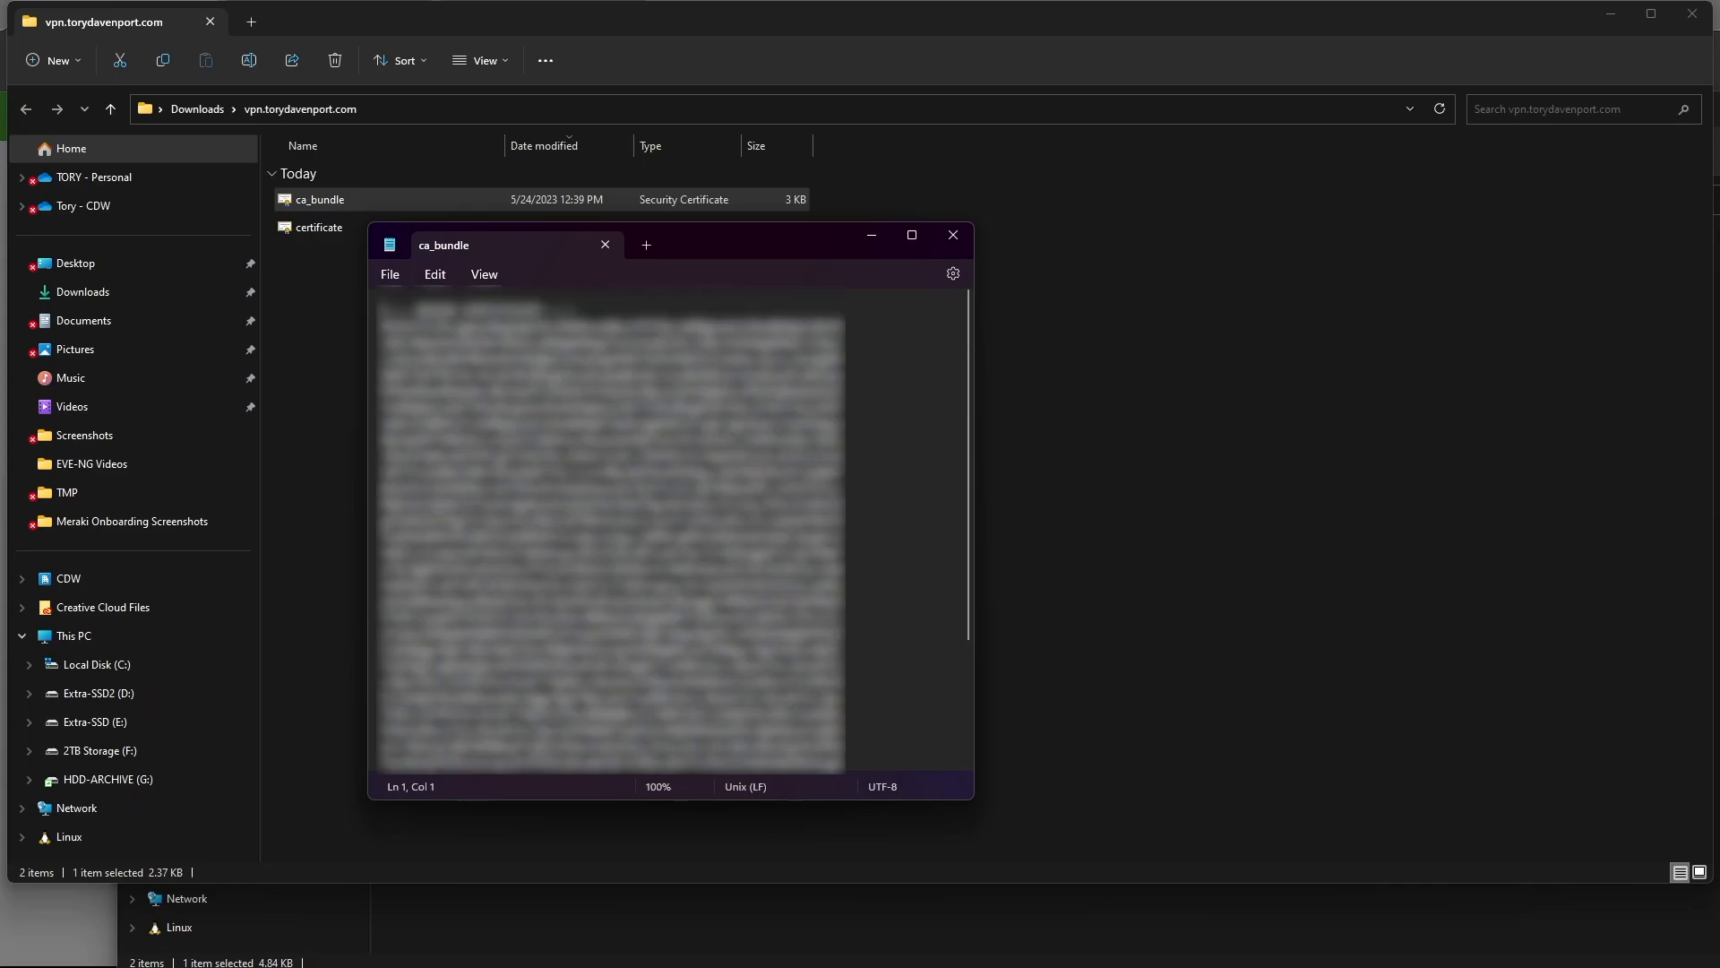
# - Close the ca_bundle text window, move the certificate folder aside, and close the Downloads window
pyautogui.click(953, 236)
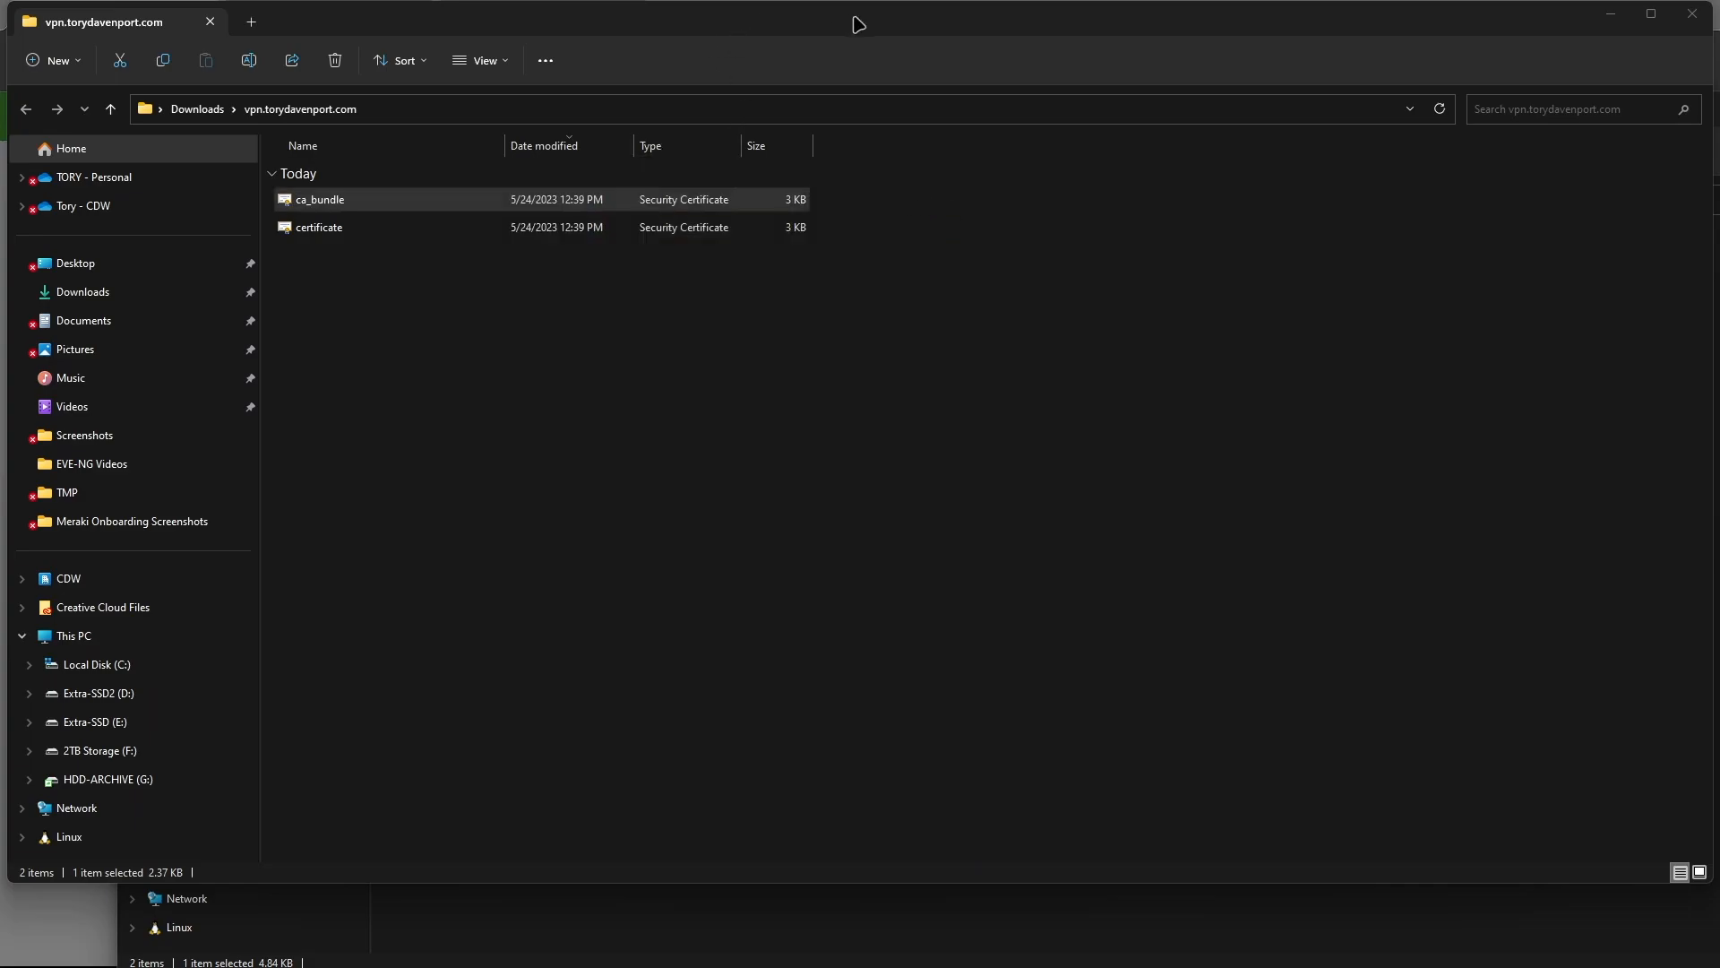
pyautogui.moveTo(904, 30); pyautogui.dragTo(0, 41)
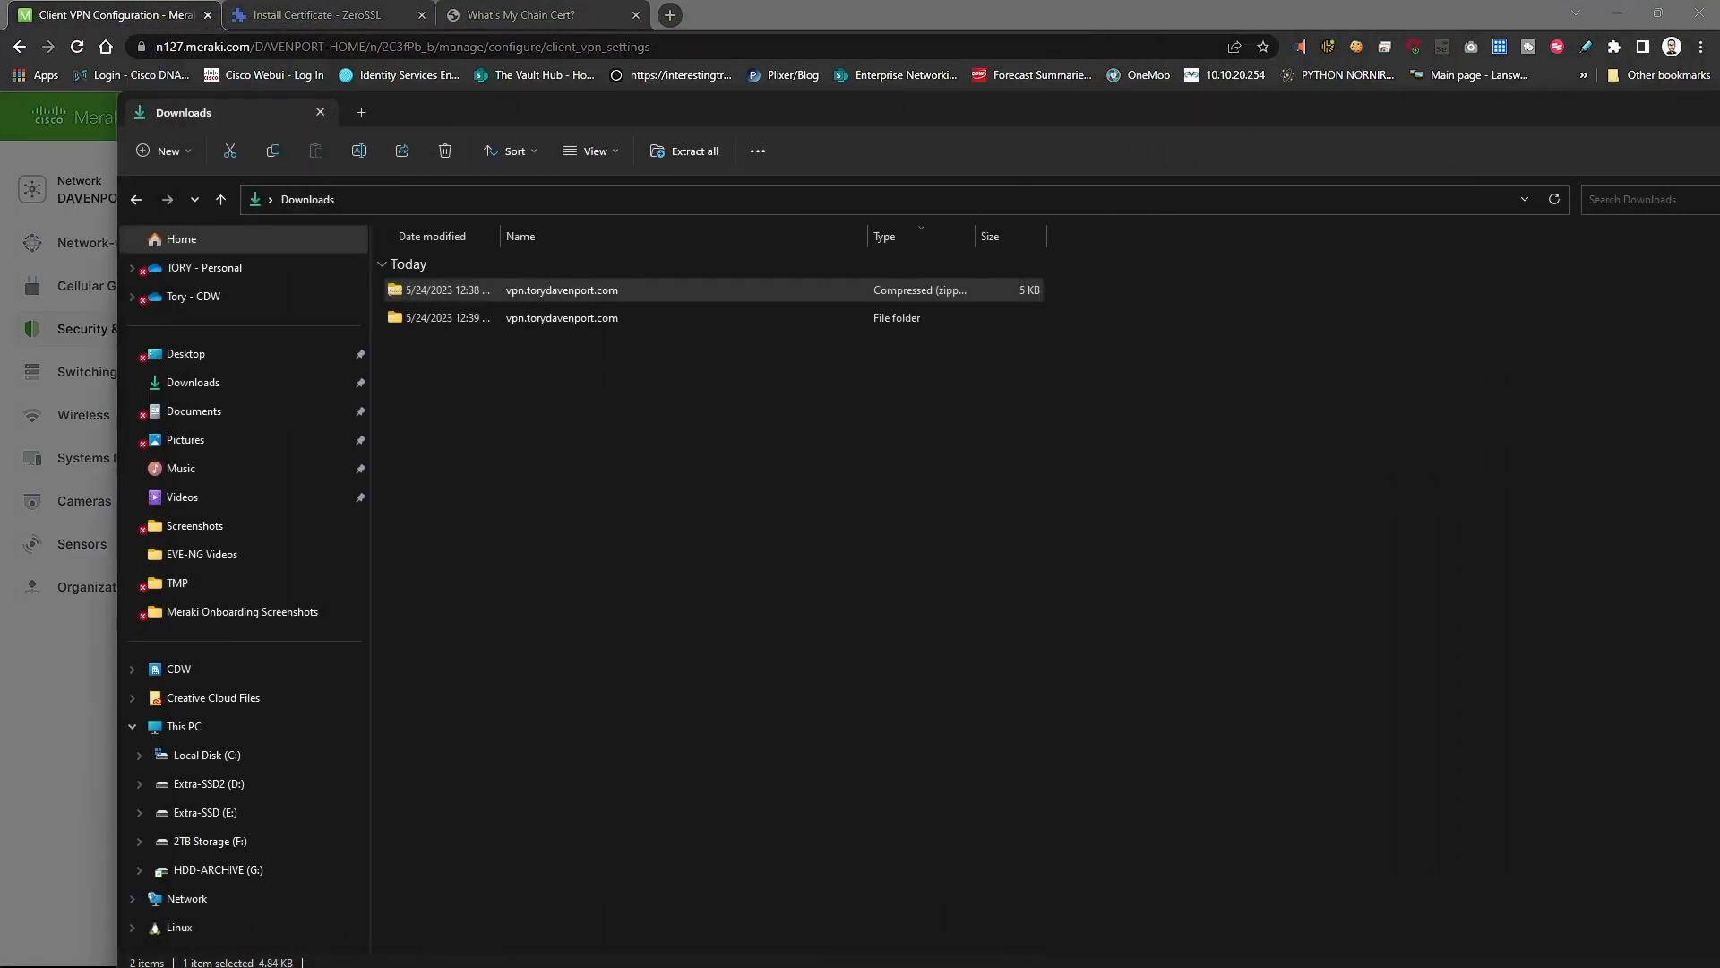
pyautogui.click(321, 113)
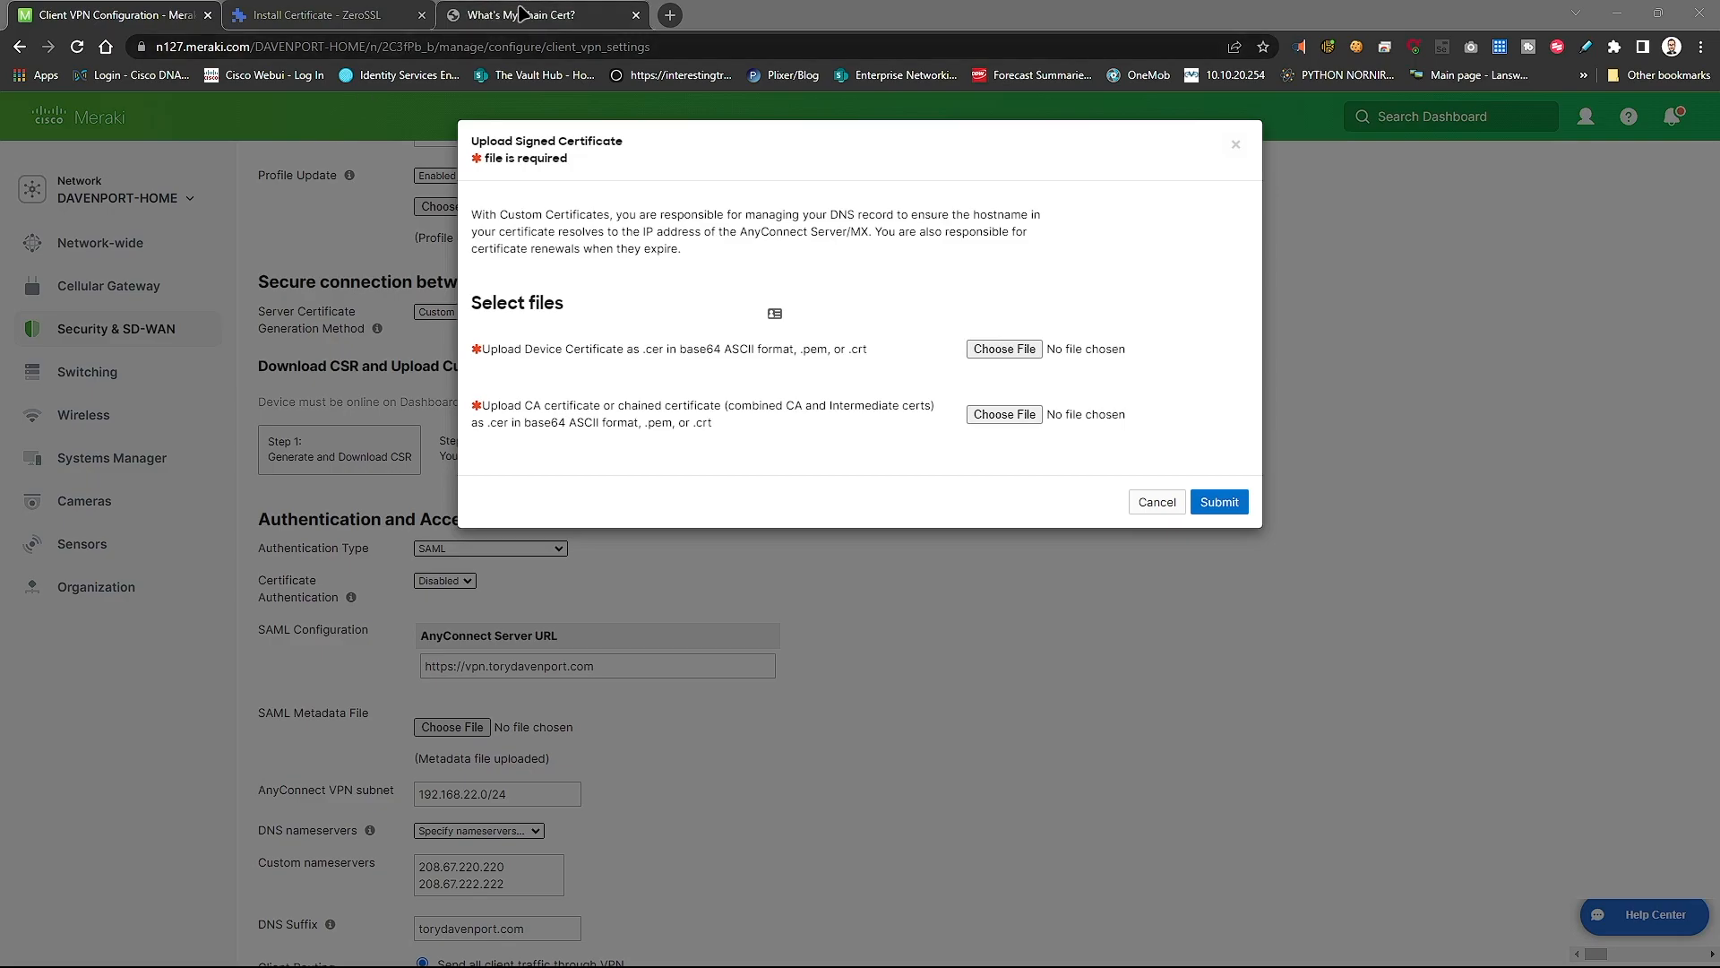
# - Go to the What's My Chain Cert page and read through its instructions
pyautogui.click(524, 13)
pyautogui.moveTo(552, 134); pyautogui.dragTo(1265, 130)
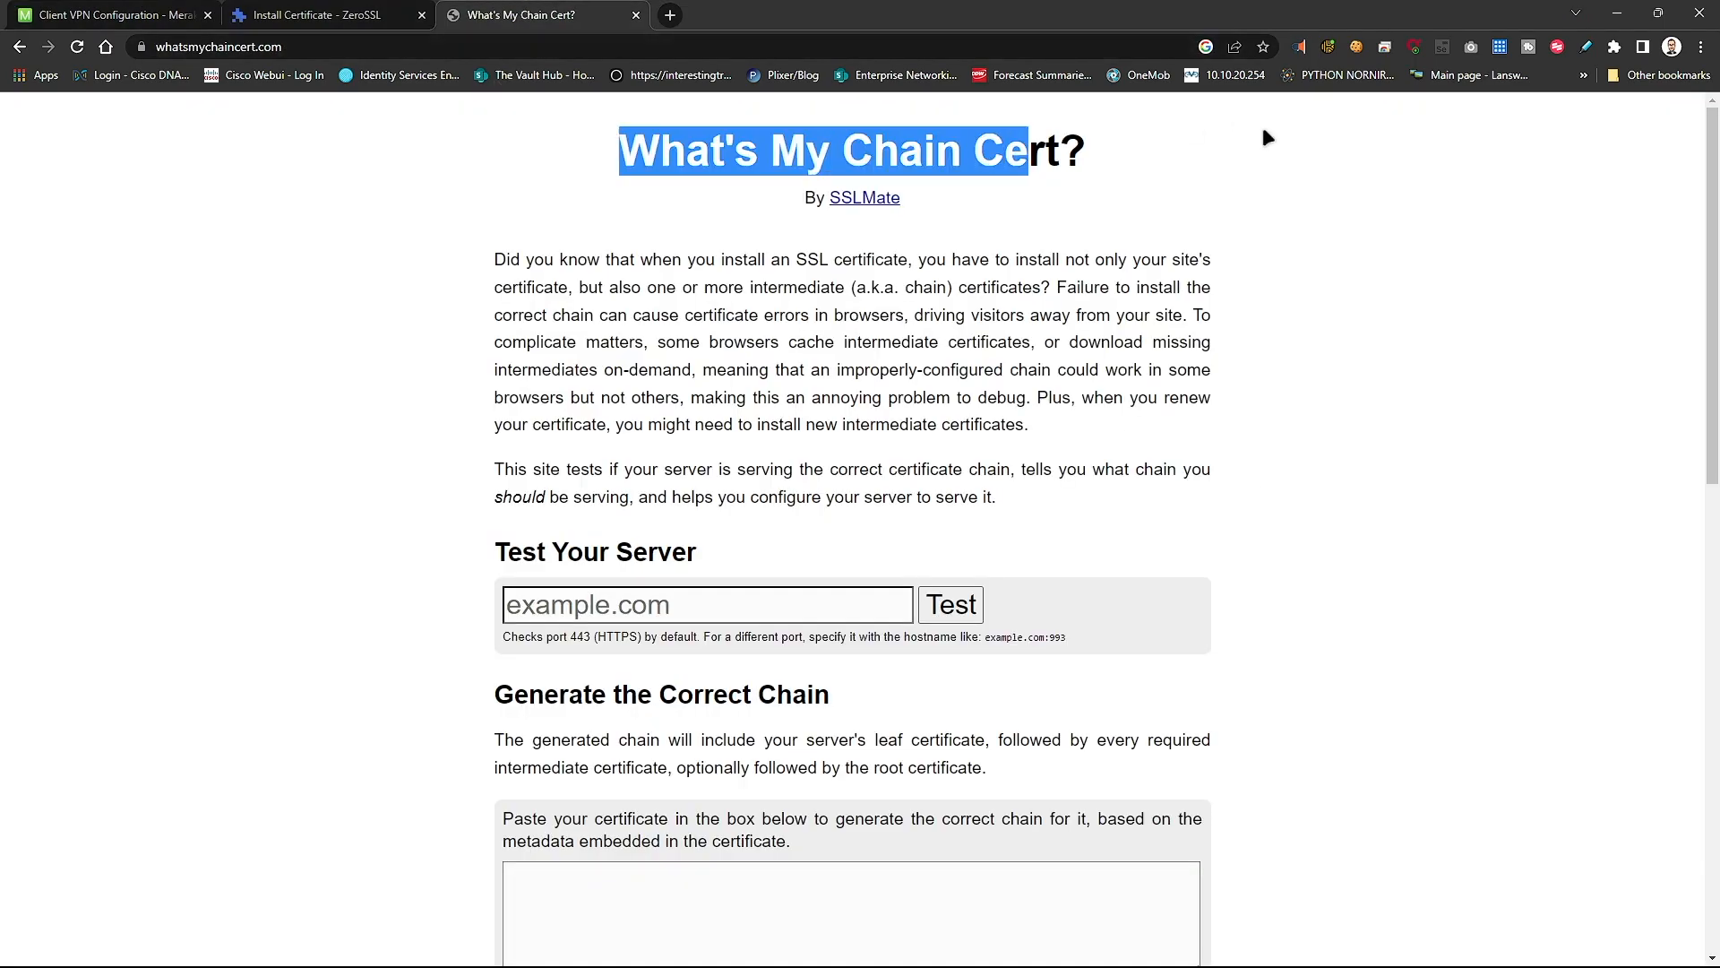
pyautogui.click(671, 153)
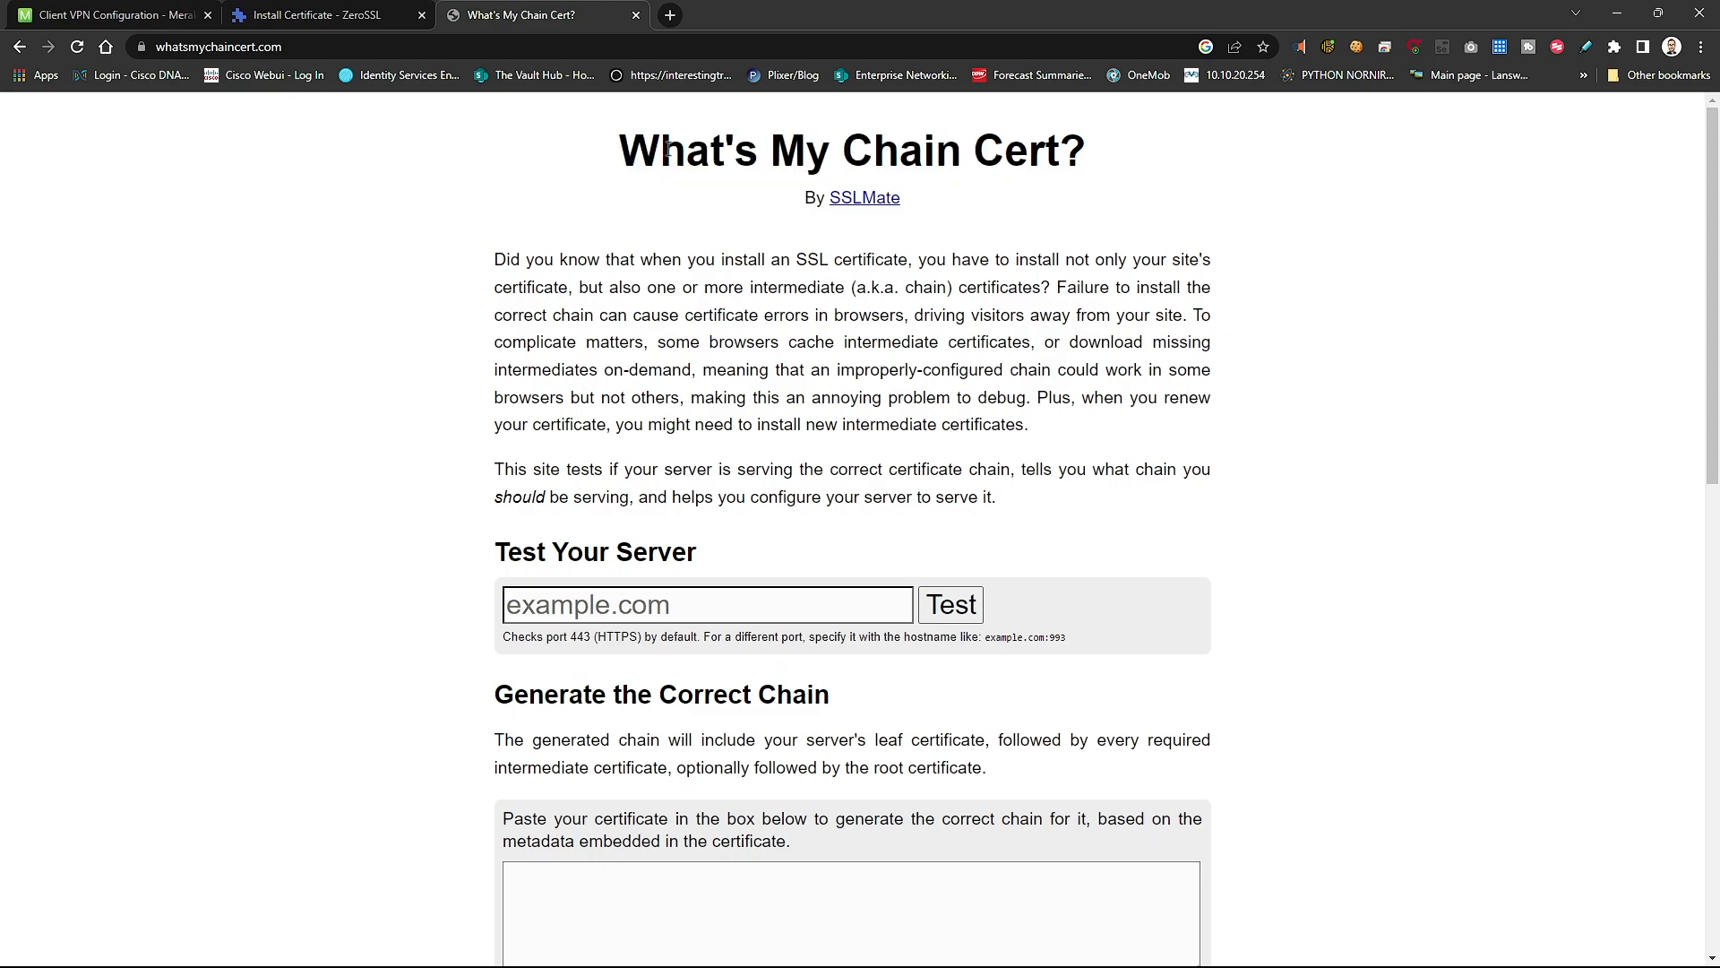
pyautogui.scroll(-2, 605, 210)
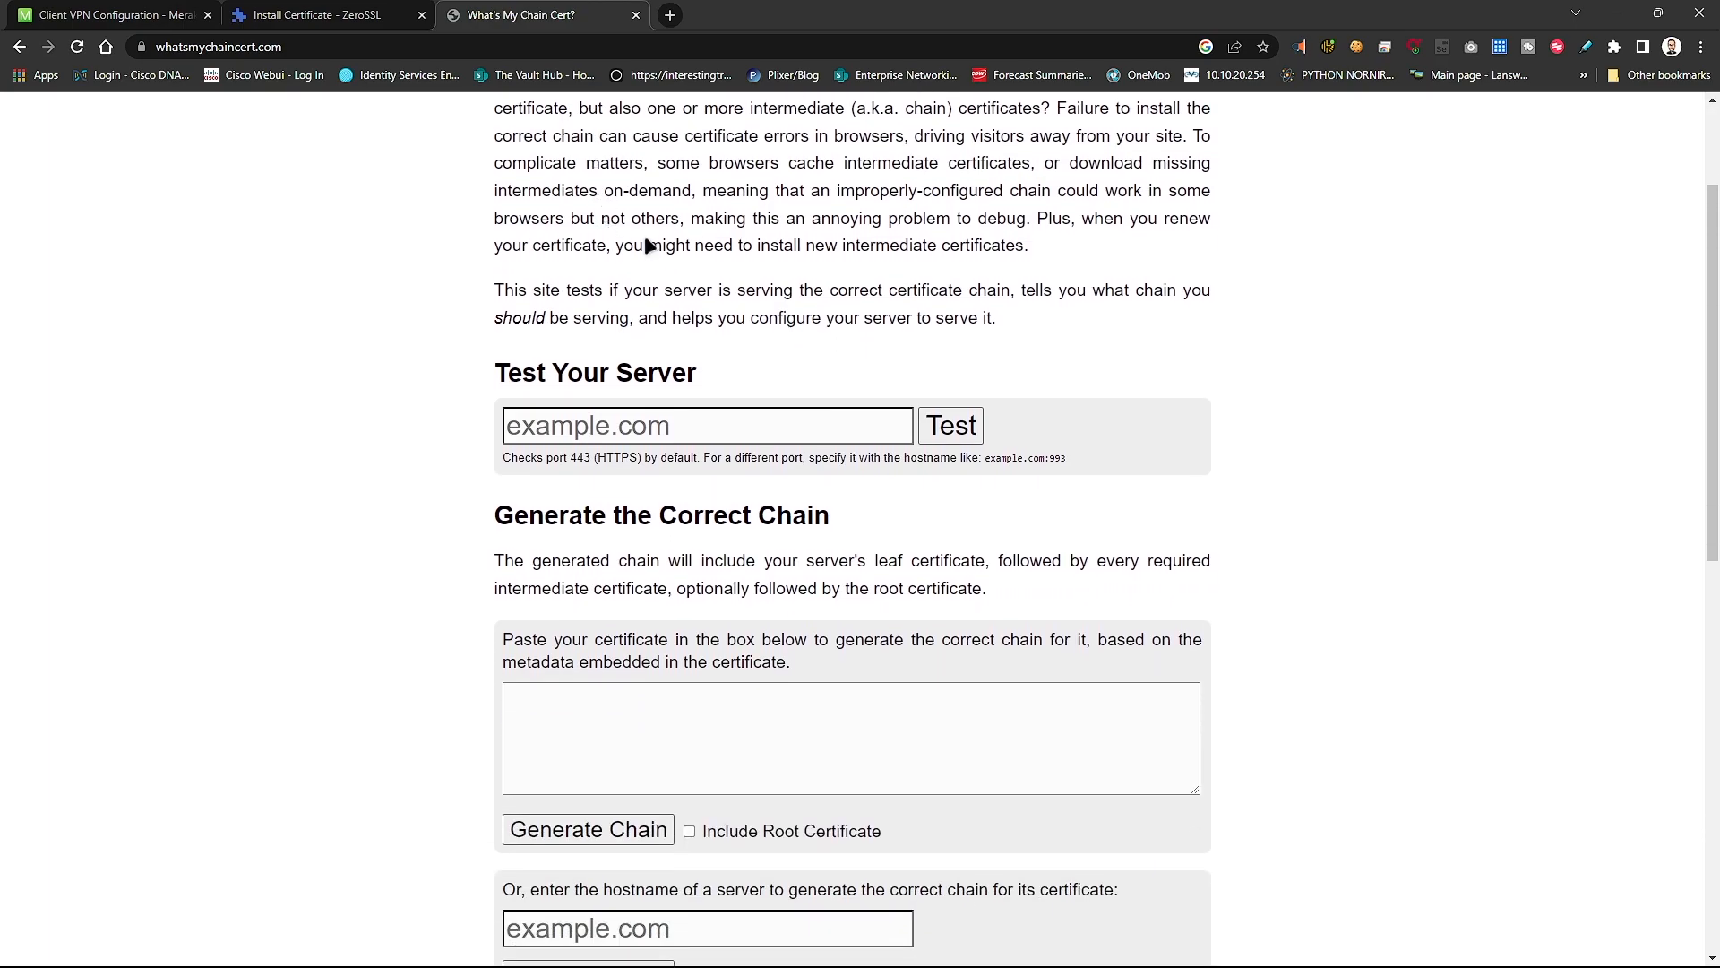
pyautogui.scroll(-3, 706, 376)
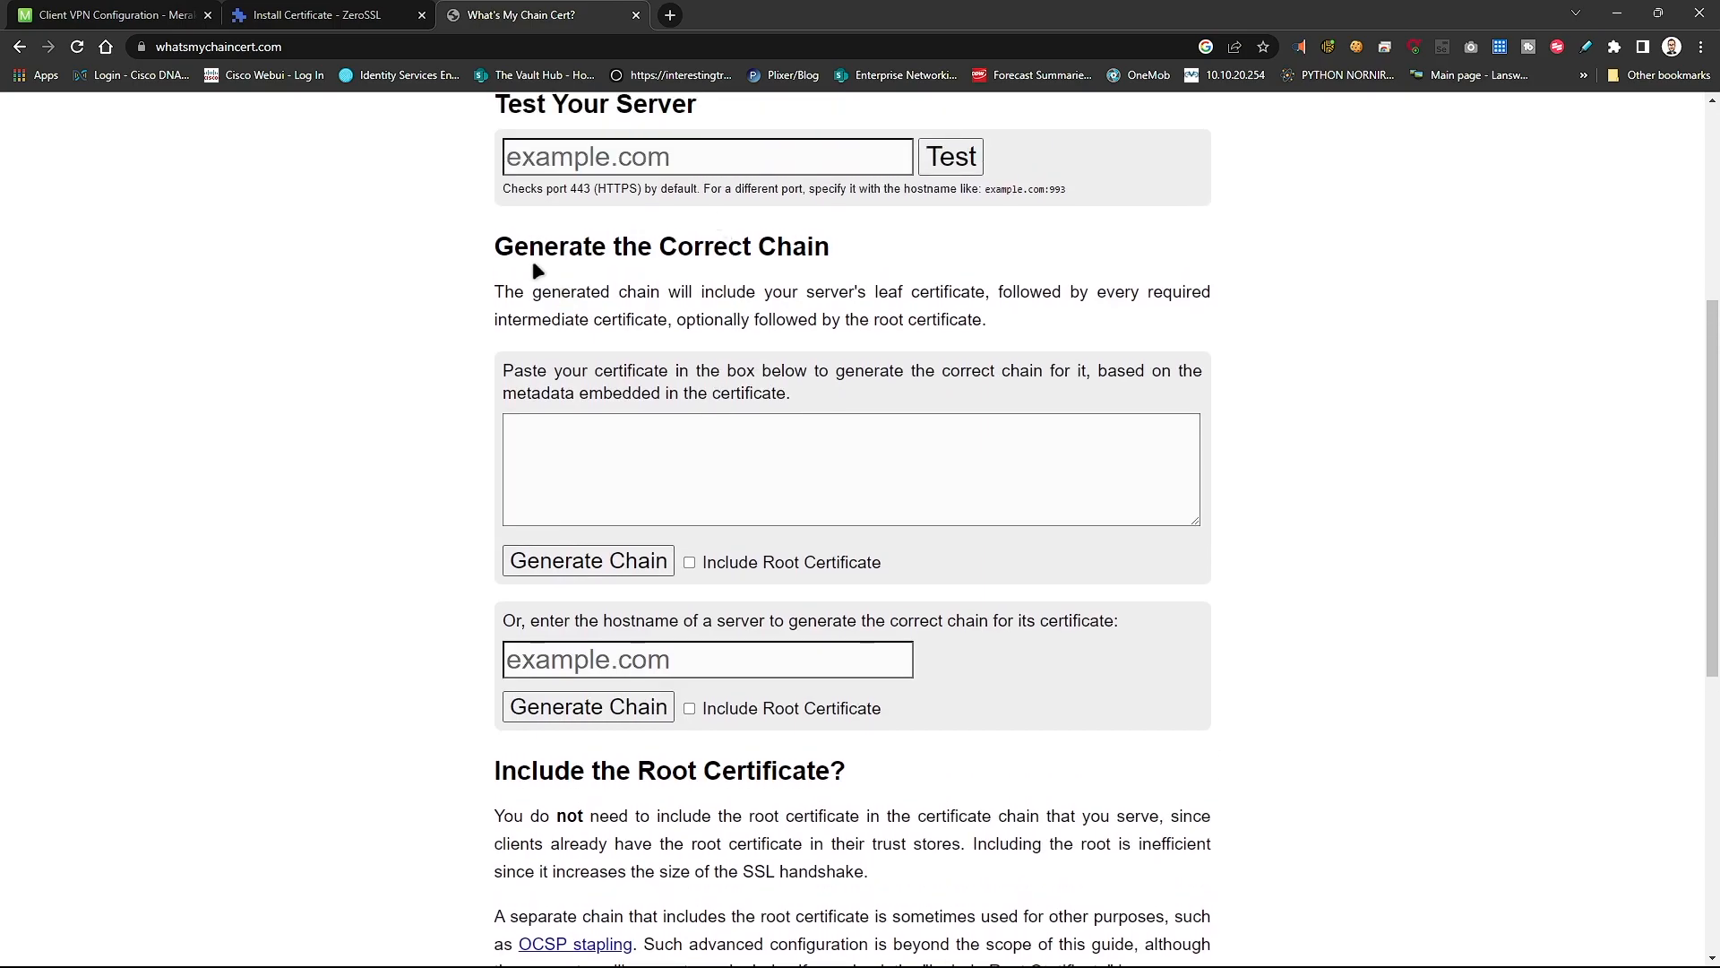
pyautogui.moveTo(530, 250); pyautogui.dragTo(753, 251)
pyautogui.click(333, 488)
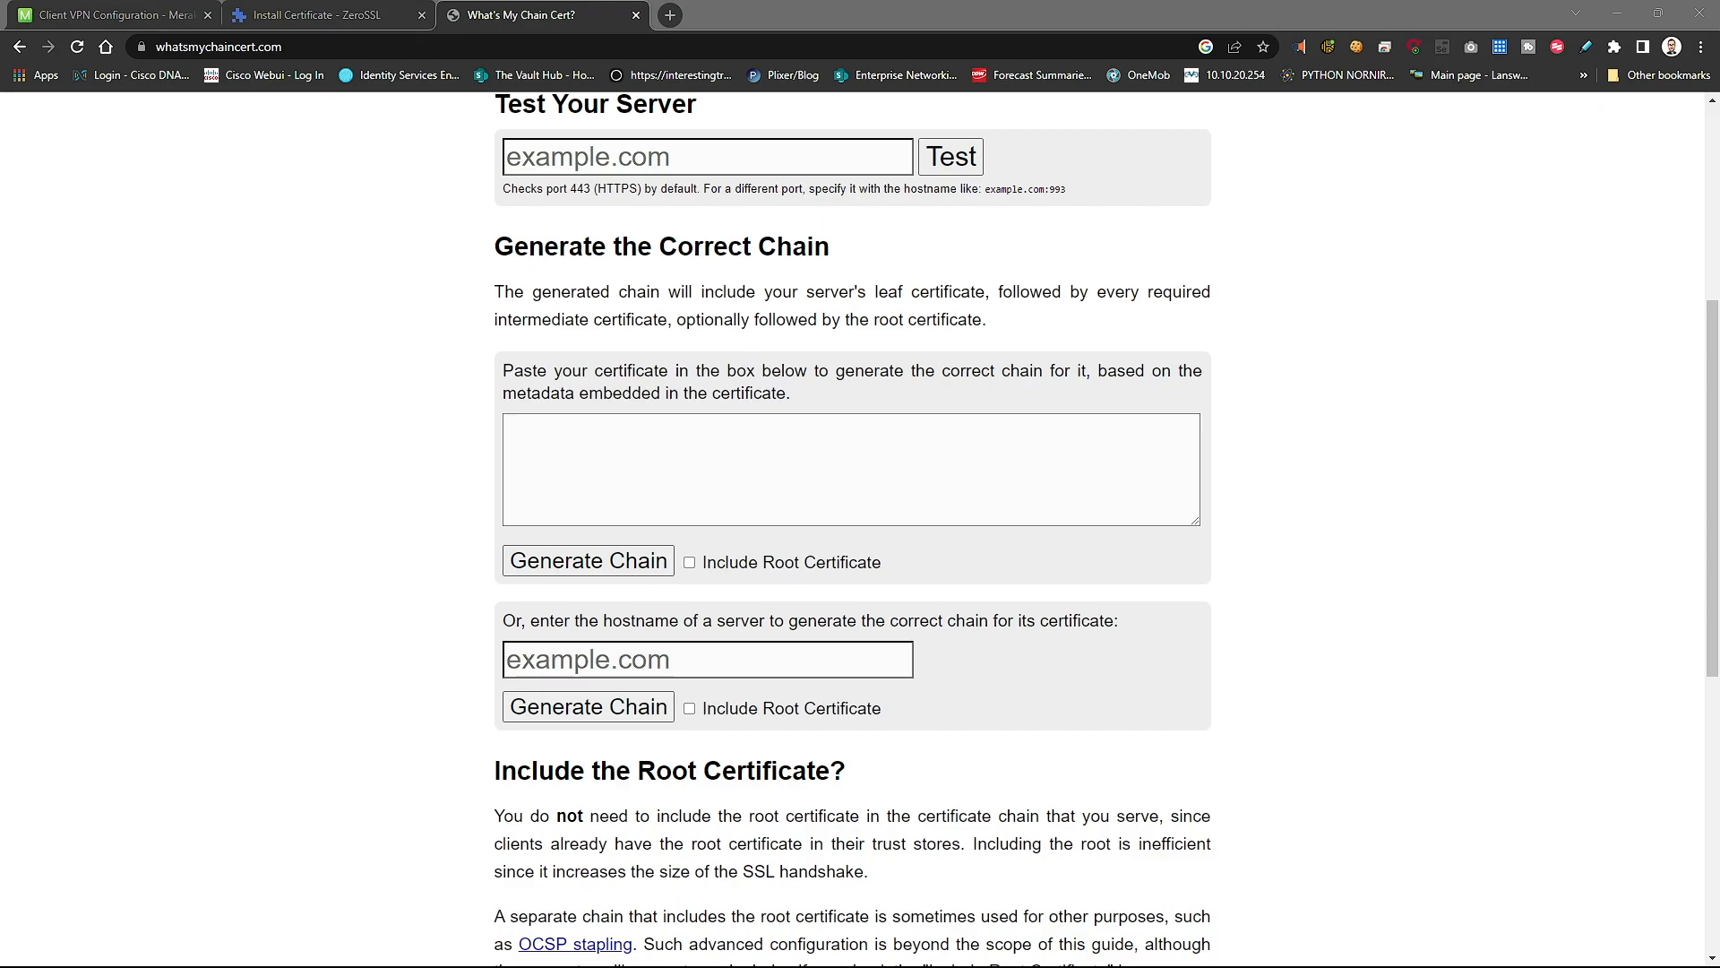
pyautogui.scroll(-3, 592, 412)
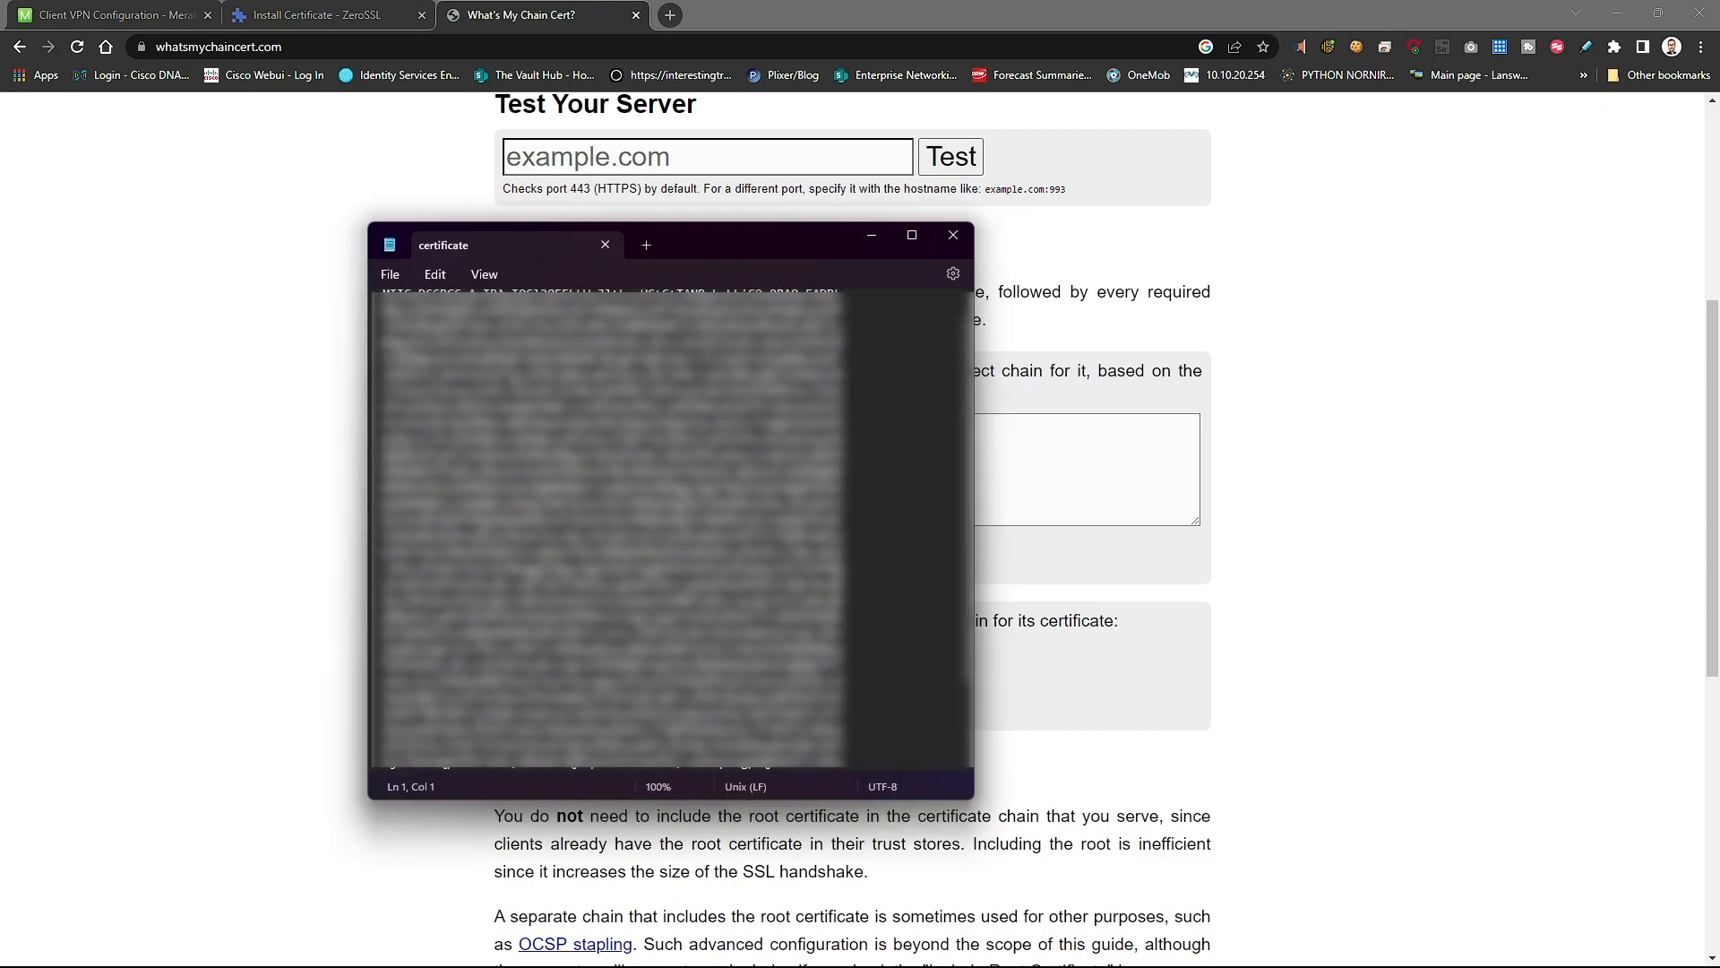
pyautogui.scroll(3, 592, 411)
# - Copy the certificate text from Notepad and paste it into the chain box
pyautogui.hotkey('ctrl', 'a')
pyautogui.scroll(20, 592, 413)
pyautogui.scroll(-20, 592, 412)
pyautogui.rightClick(442, 415)
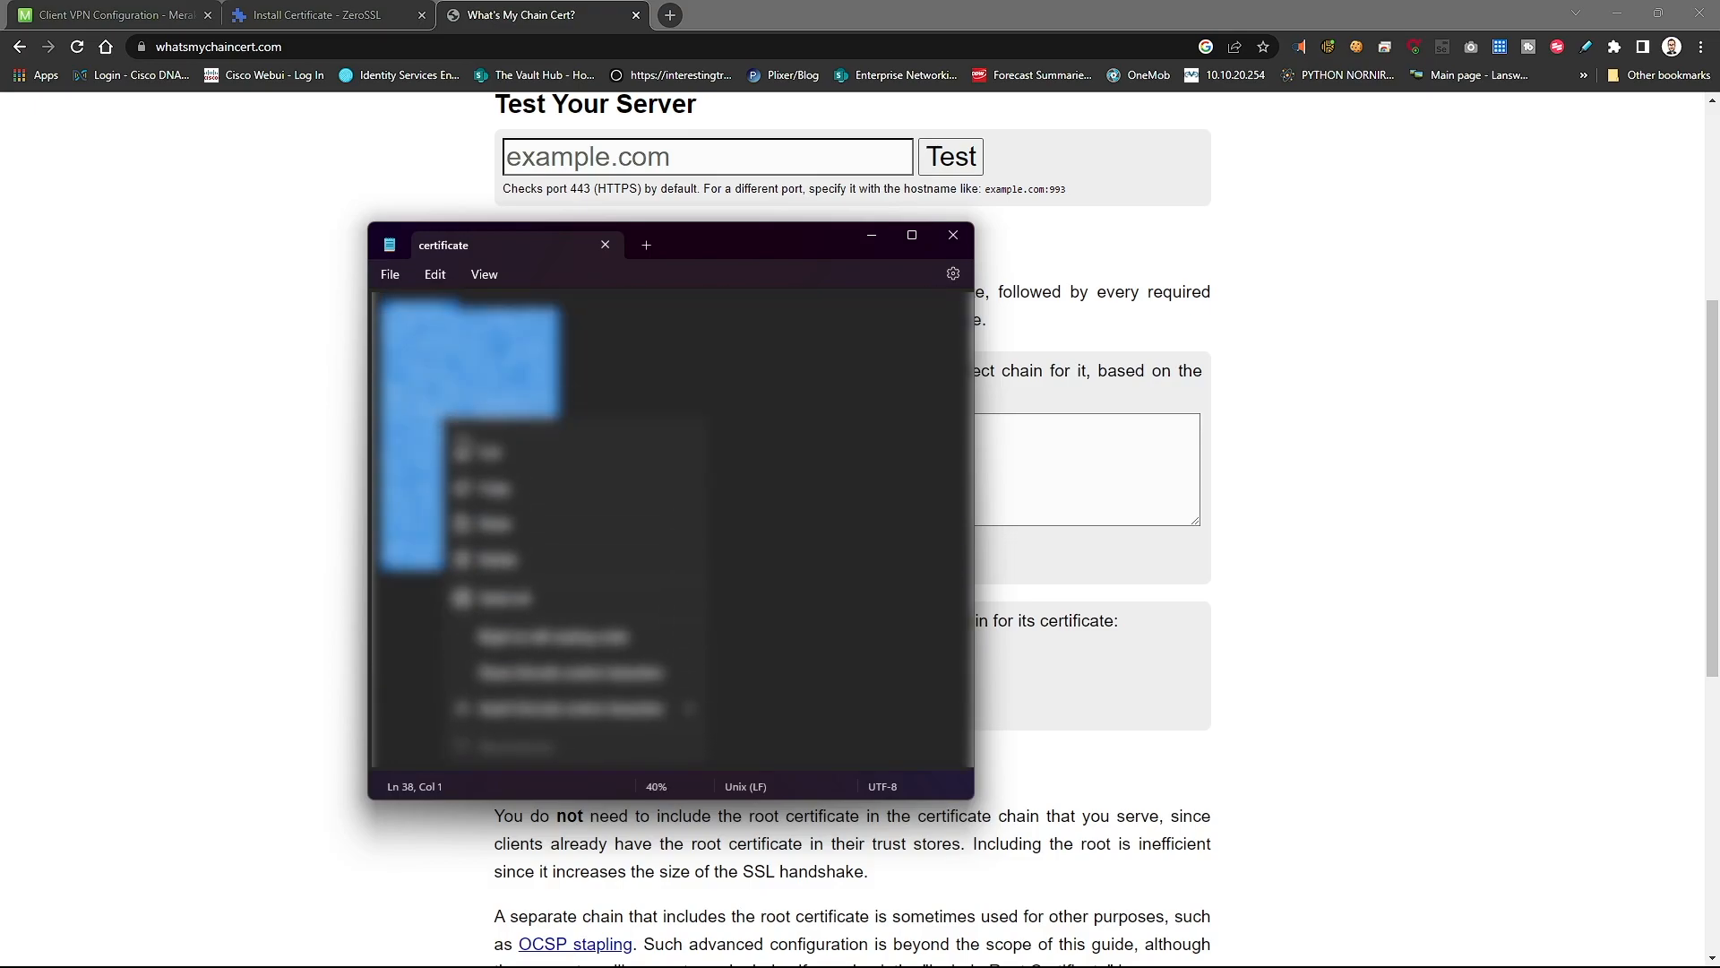
pyautogui.click(499, 504)
pyautogui.click(871, 235)
pyautogui.rightClick(717, 444)
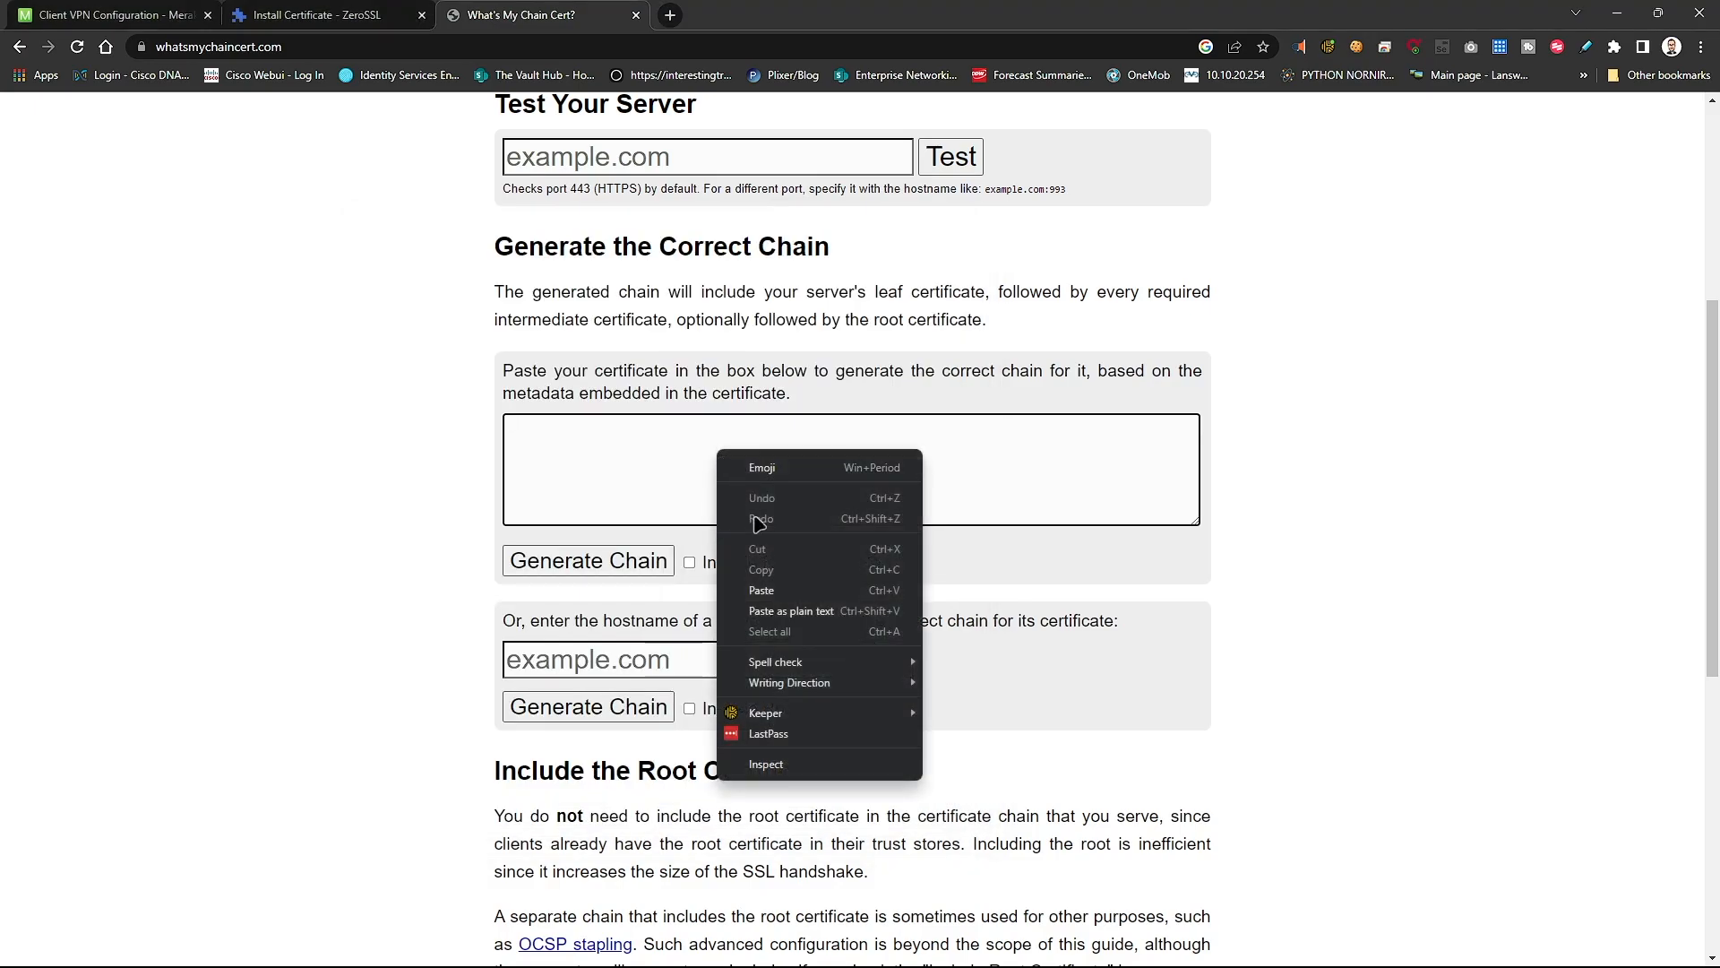
pyautogui.click(769, 606)
# - Tick Include Root Certificate and generate the chain, downloading the .crt file
pyautogui.click(689, 562)
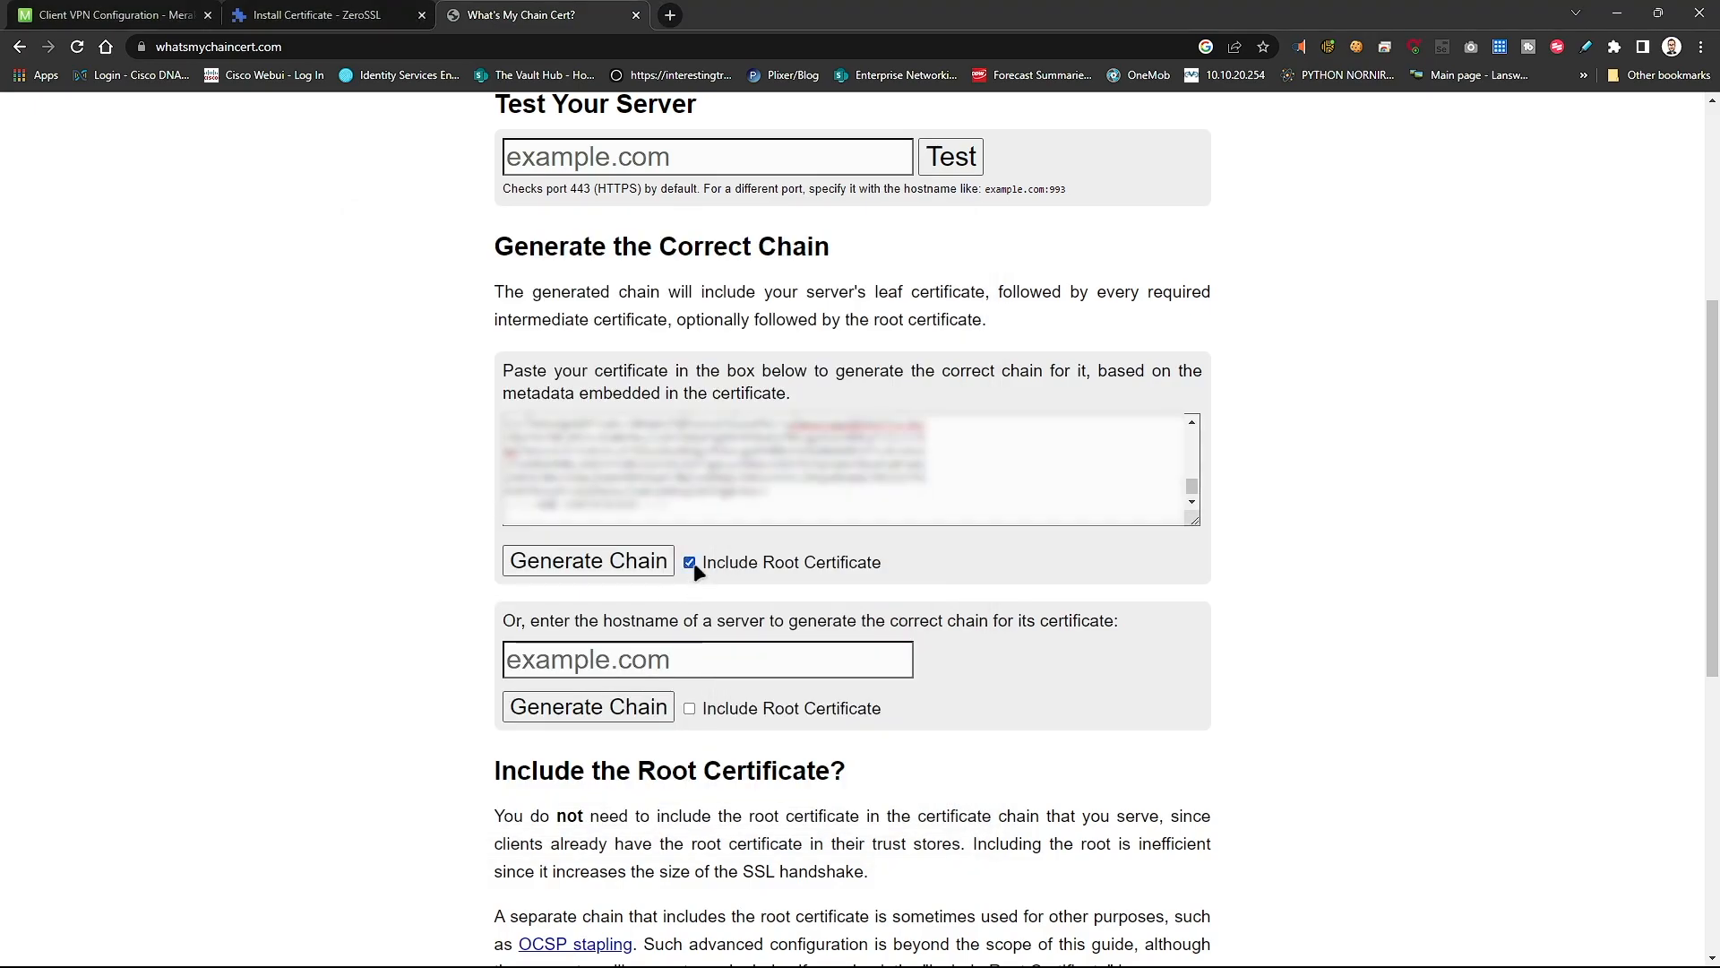
pyautogui.click(613, 561)
pyautogui.click(190, 940)
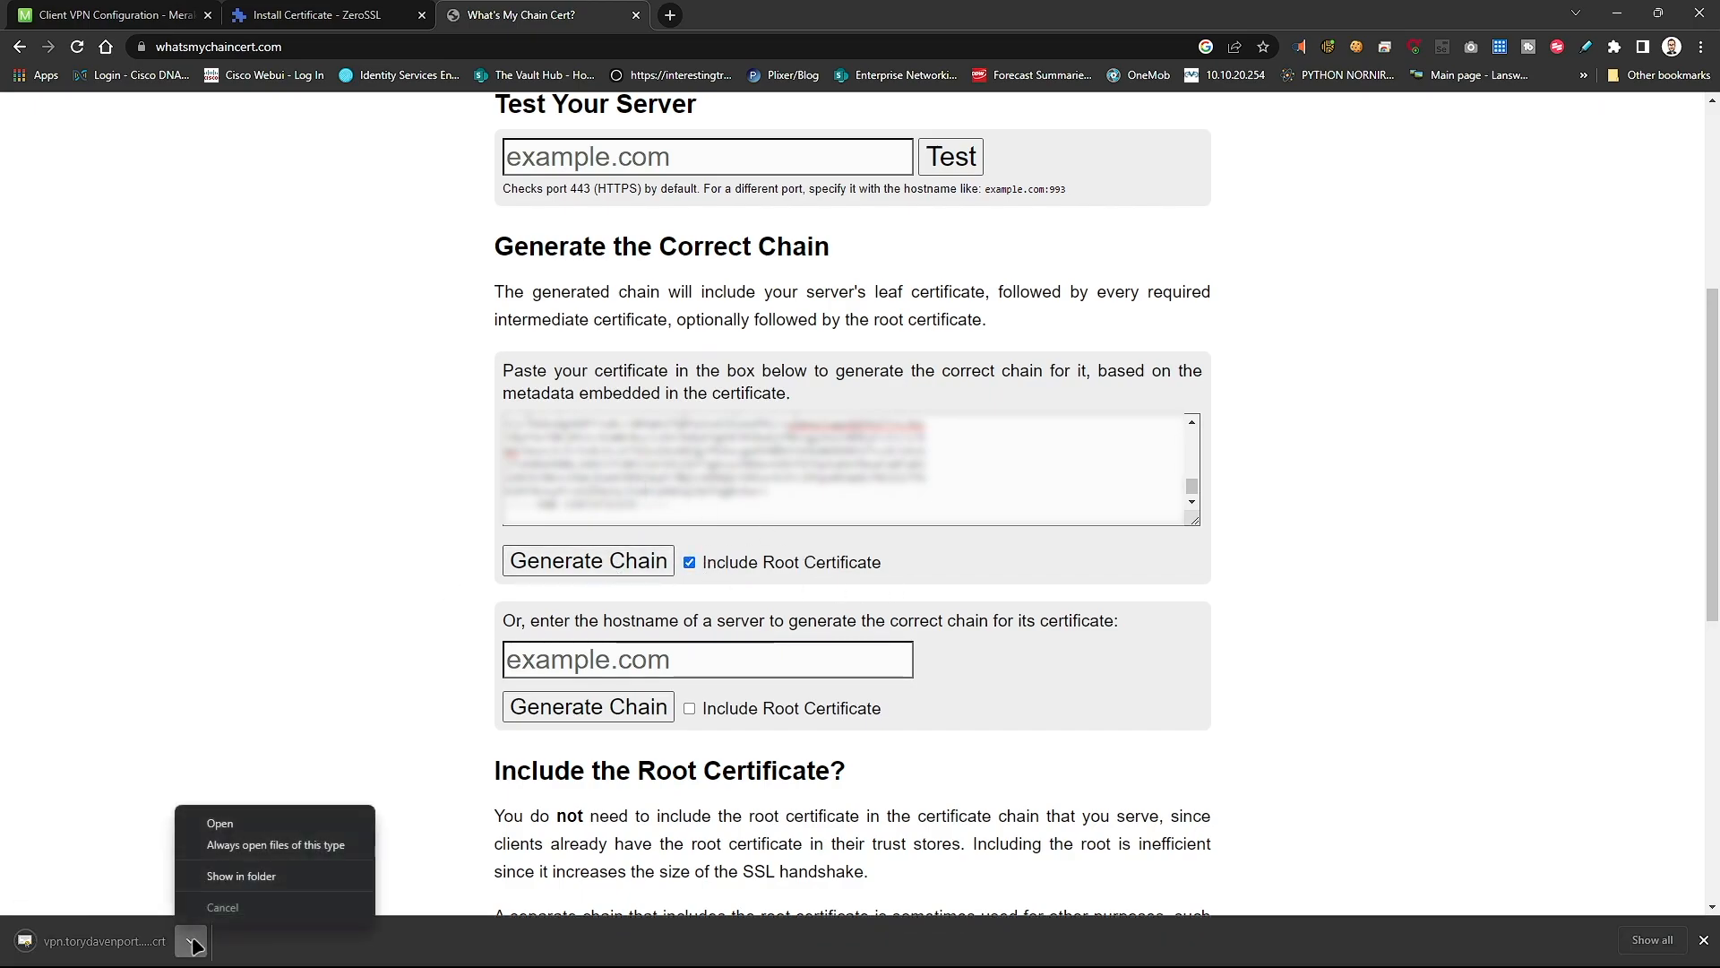
# - Move the downloaded chained+root .crt into the vpn.torydavenport.com folder and check both certificate files there
pyautogui.click(255, 890)
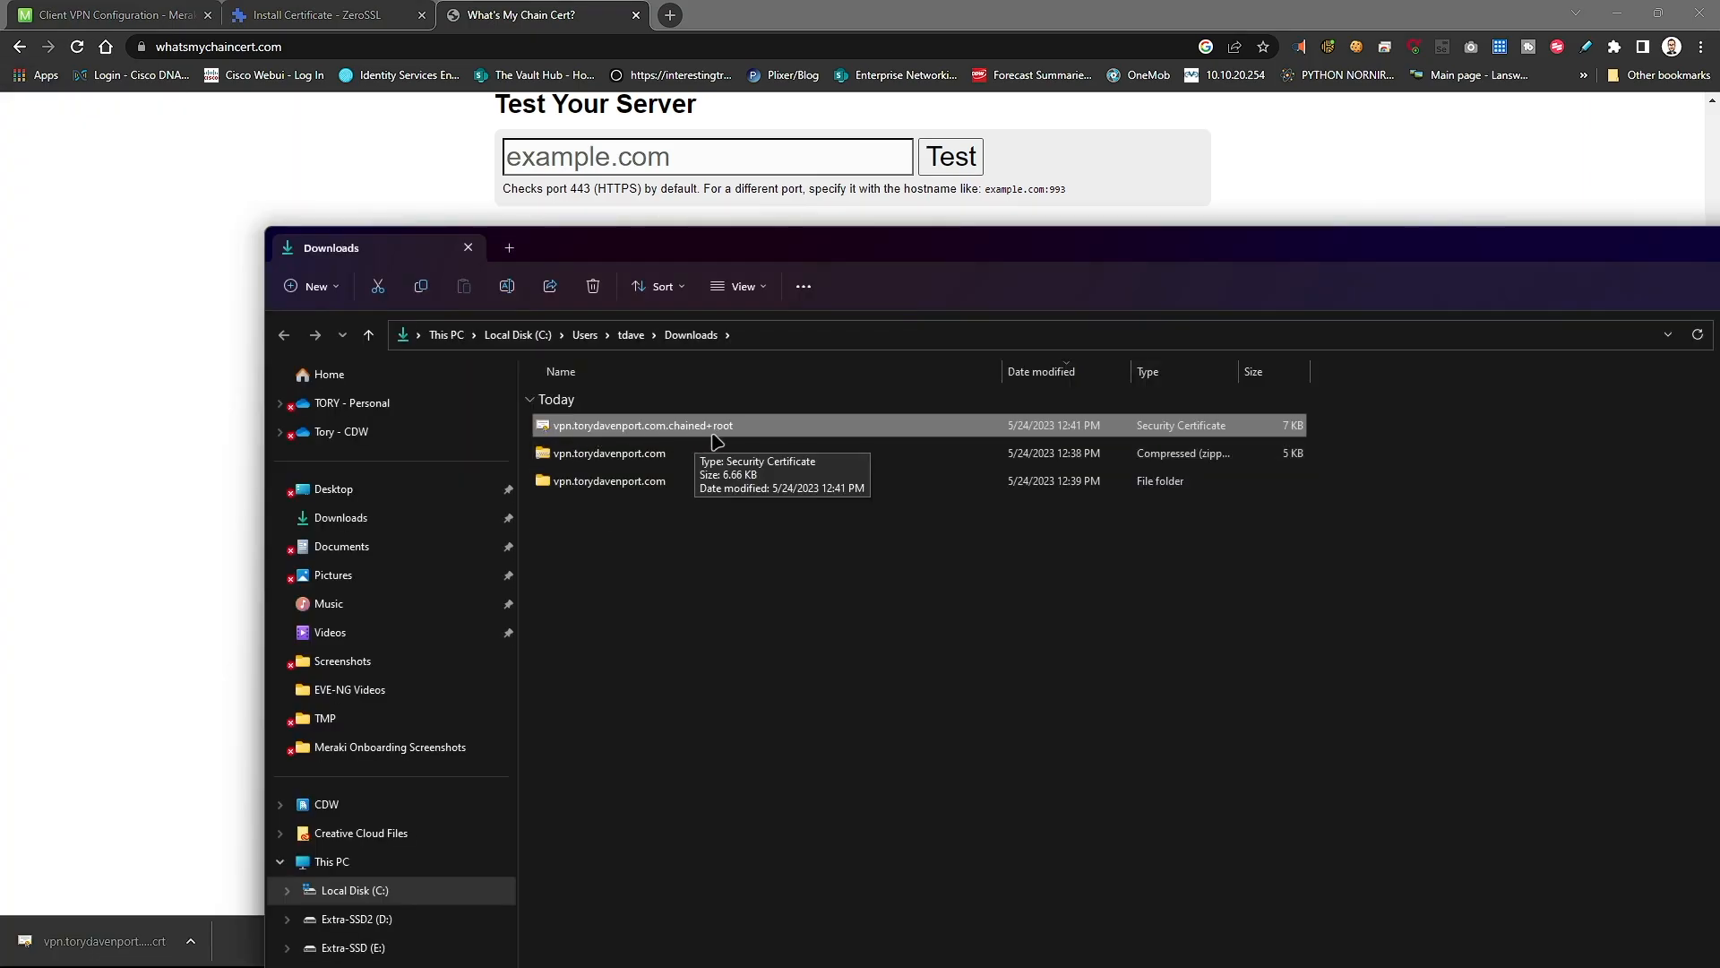
pyautogui.moveTo(640, 430); pyautogui.dragTo(749, 484)
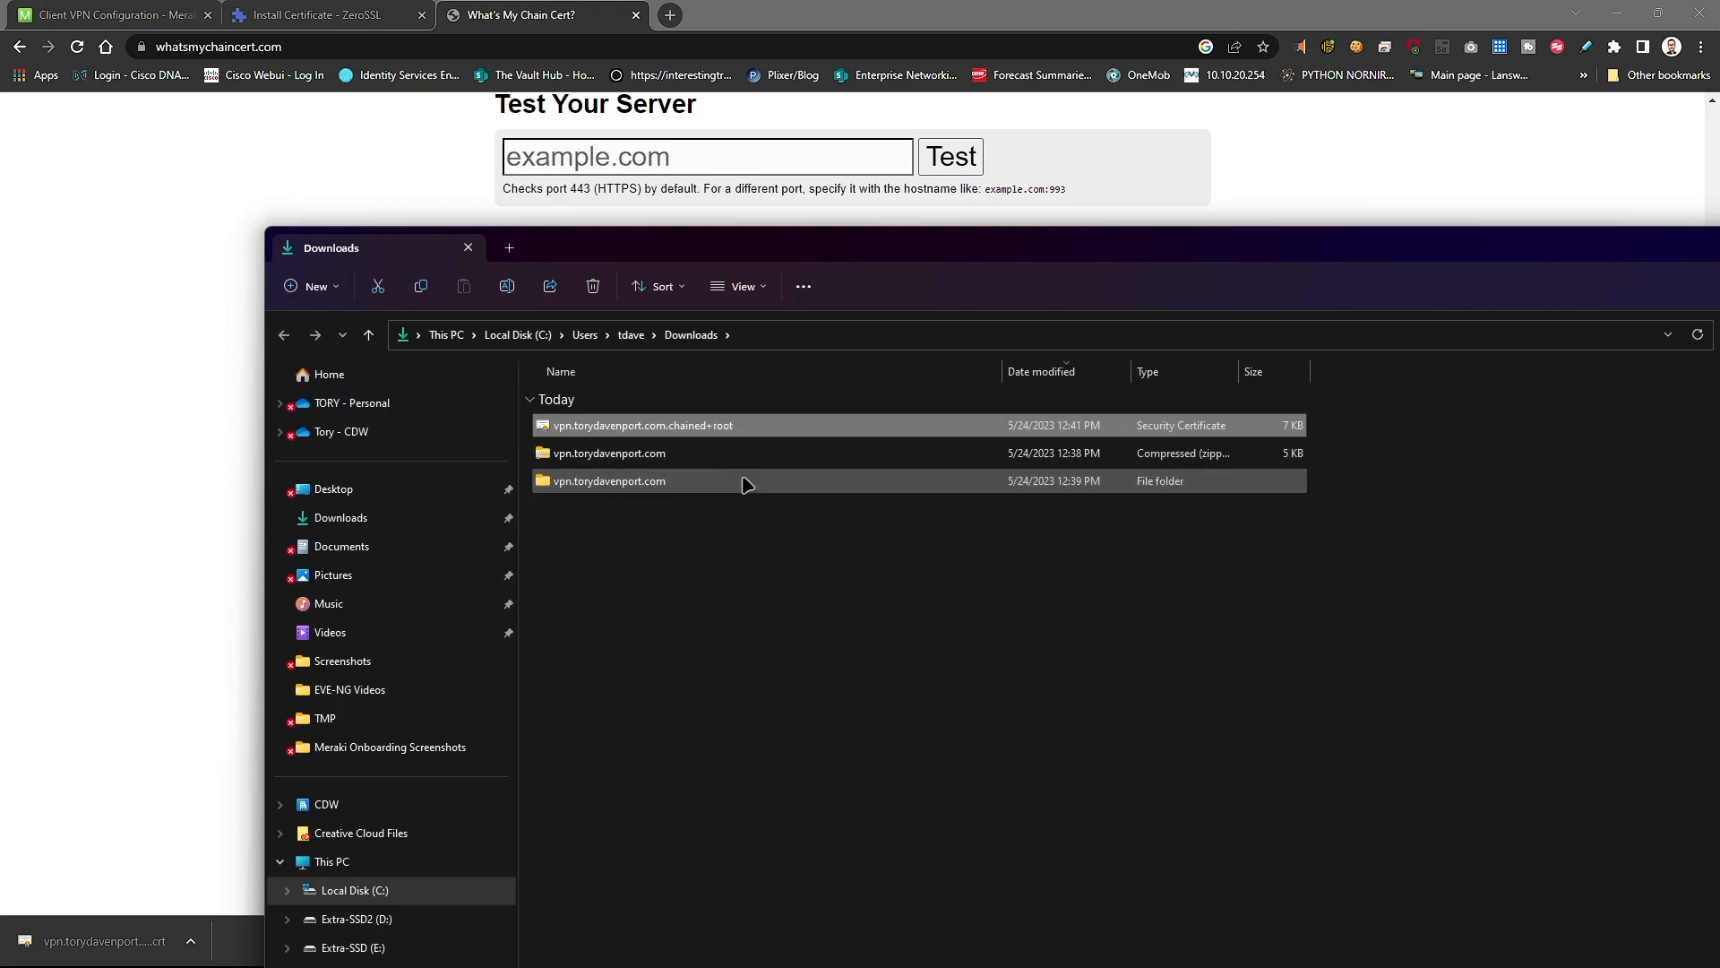
pyautogui.doubleClick(661, 450)
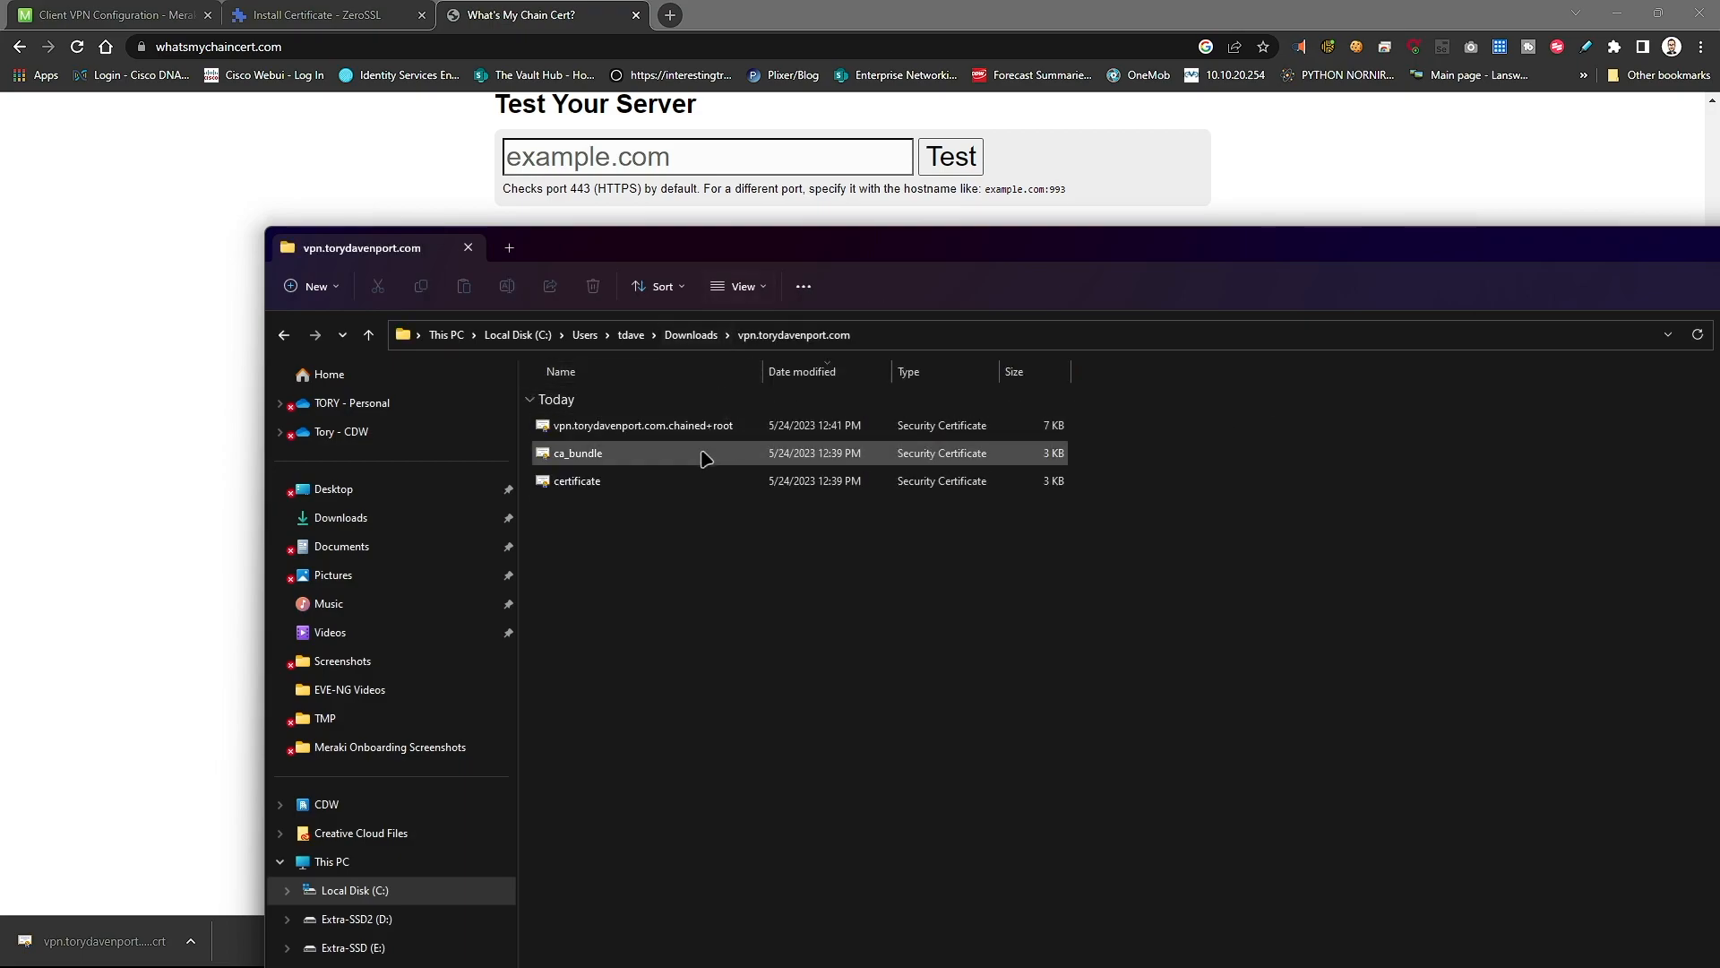
pyautogui.click(642, 488)
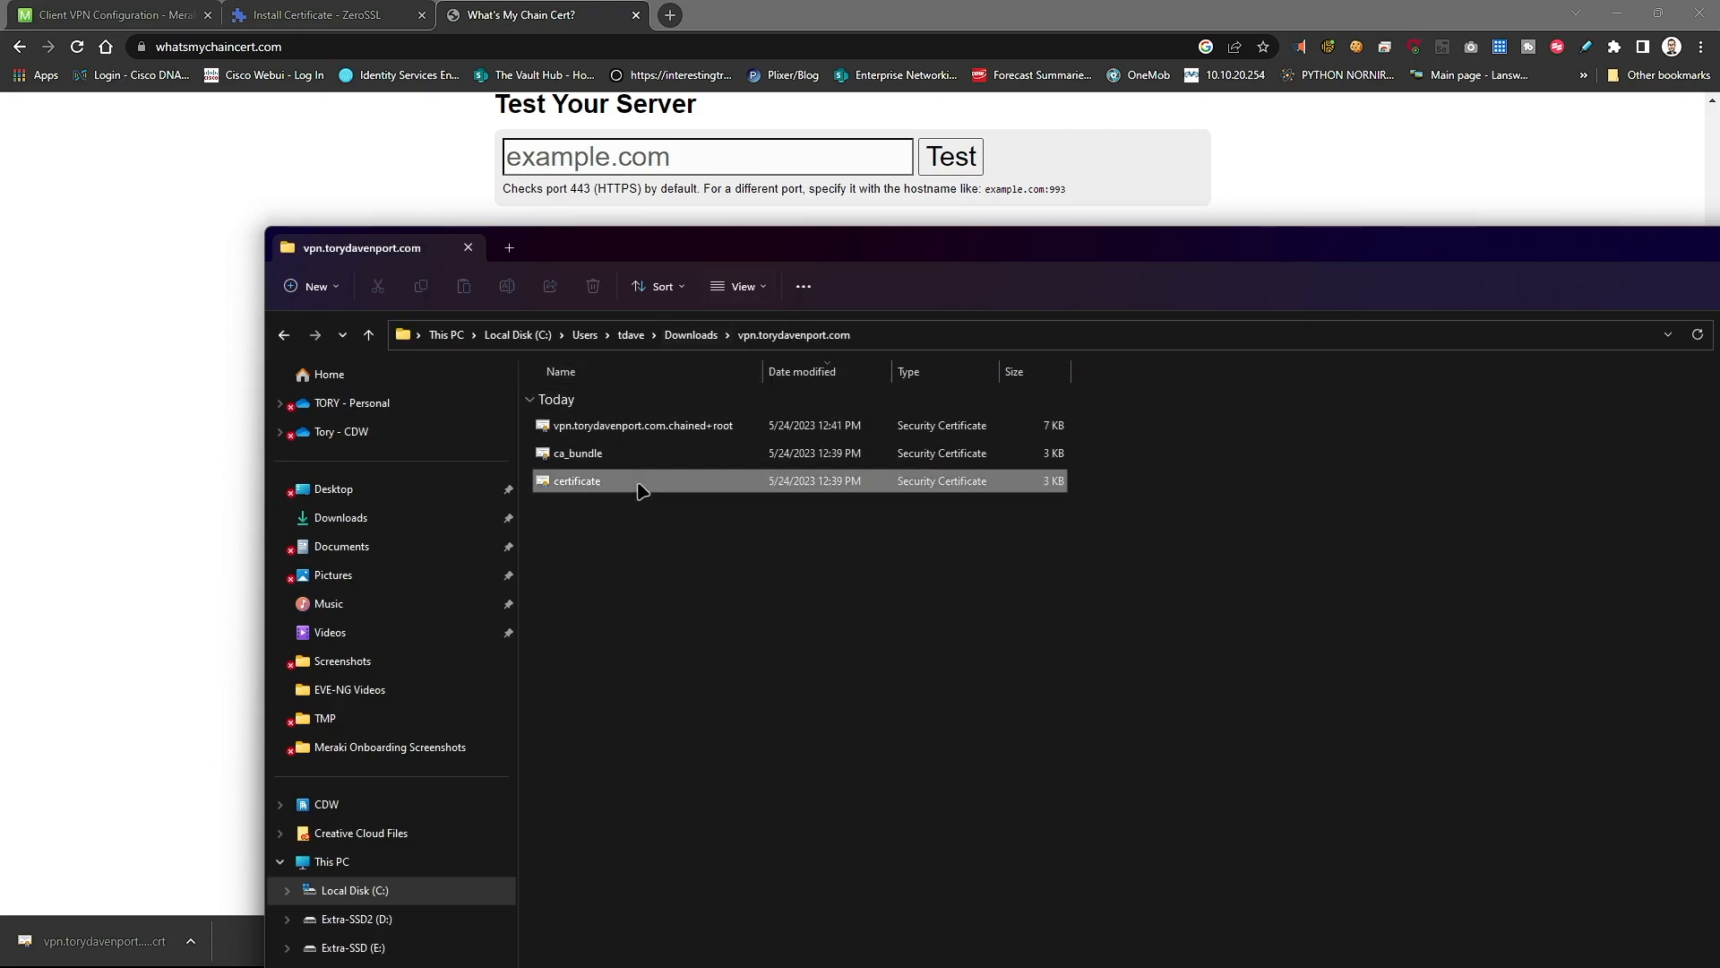
pyautogui.click(652, 432)
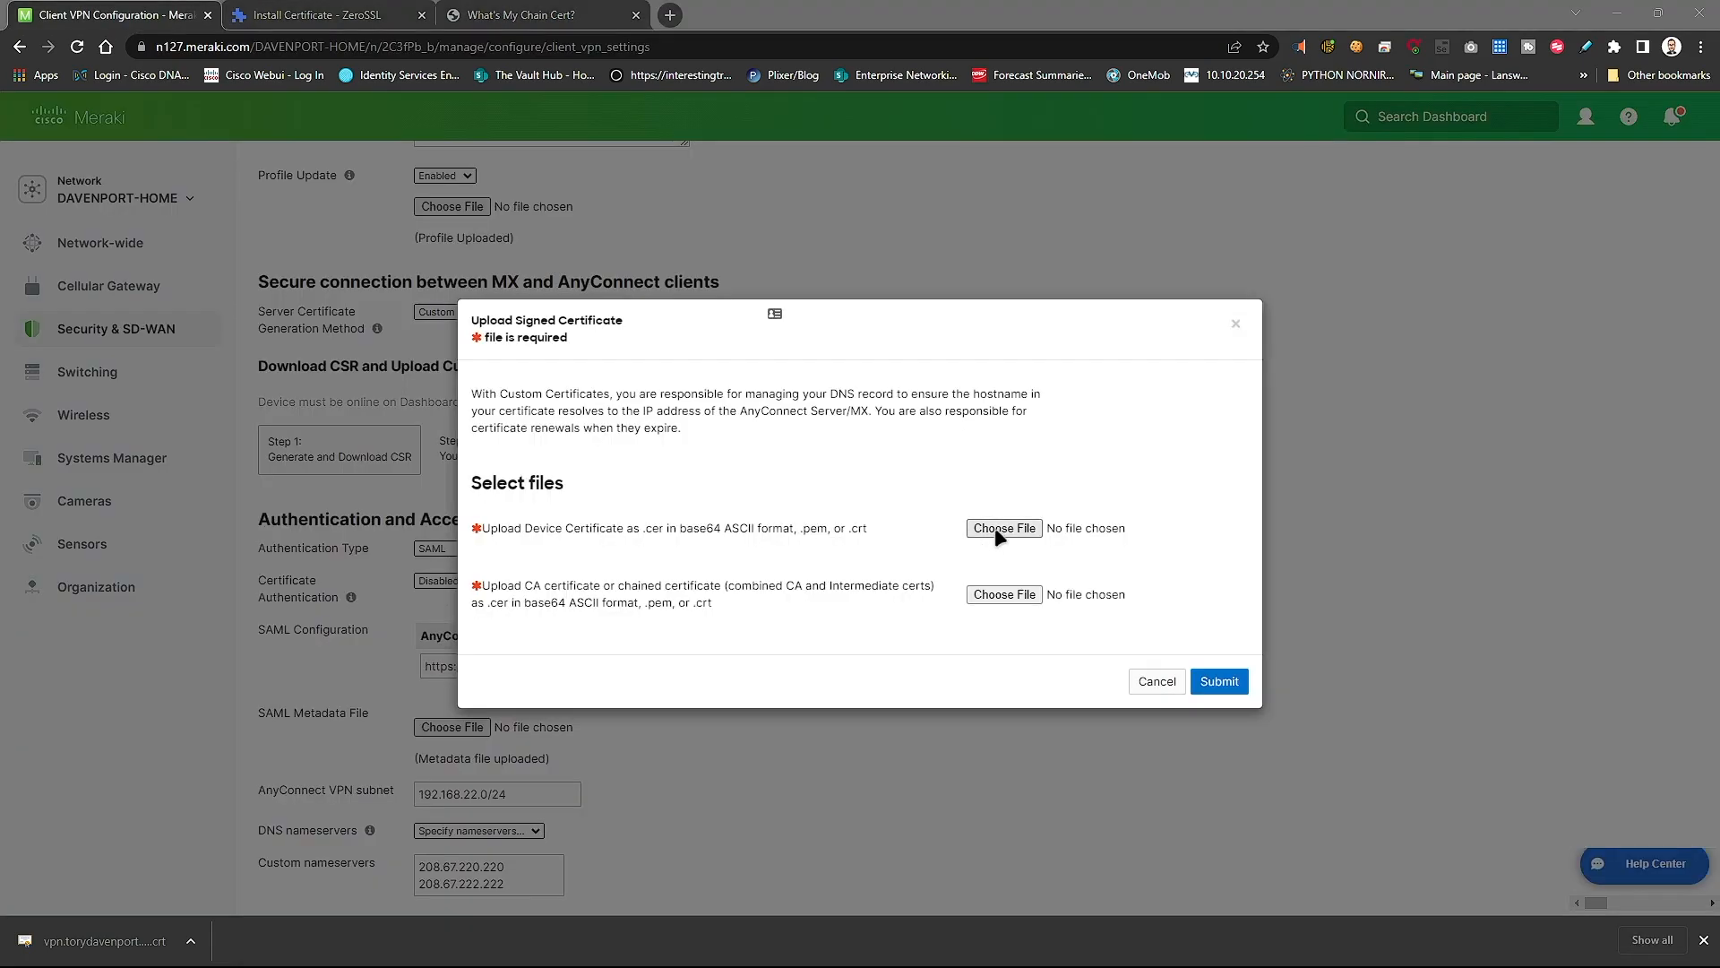
# - Upload certificate as the device certificate and chained+root as the CA chain file
pyautogui.click(996, 529)
pyautogui.doubleClick(707, 165)
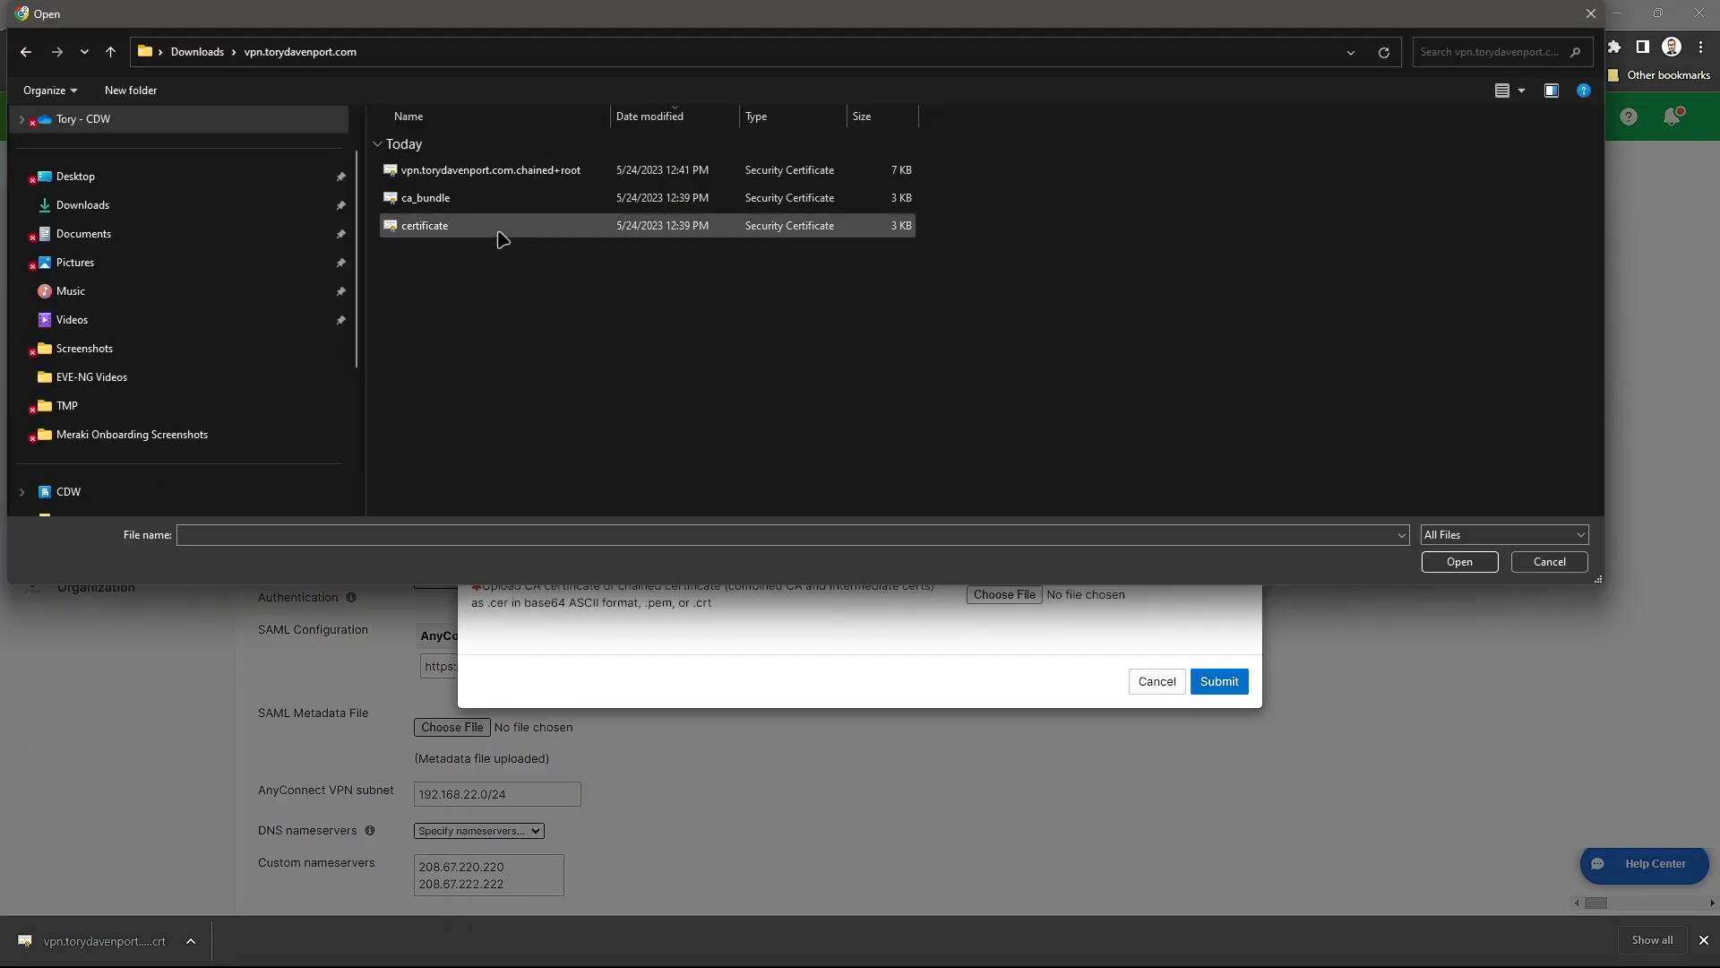
pyautogui.doubleClick(502, 226)
pyautogui.click(1024, 591)
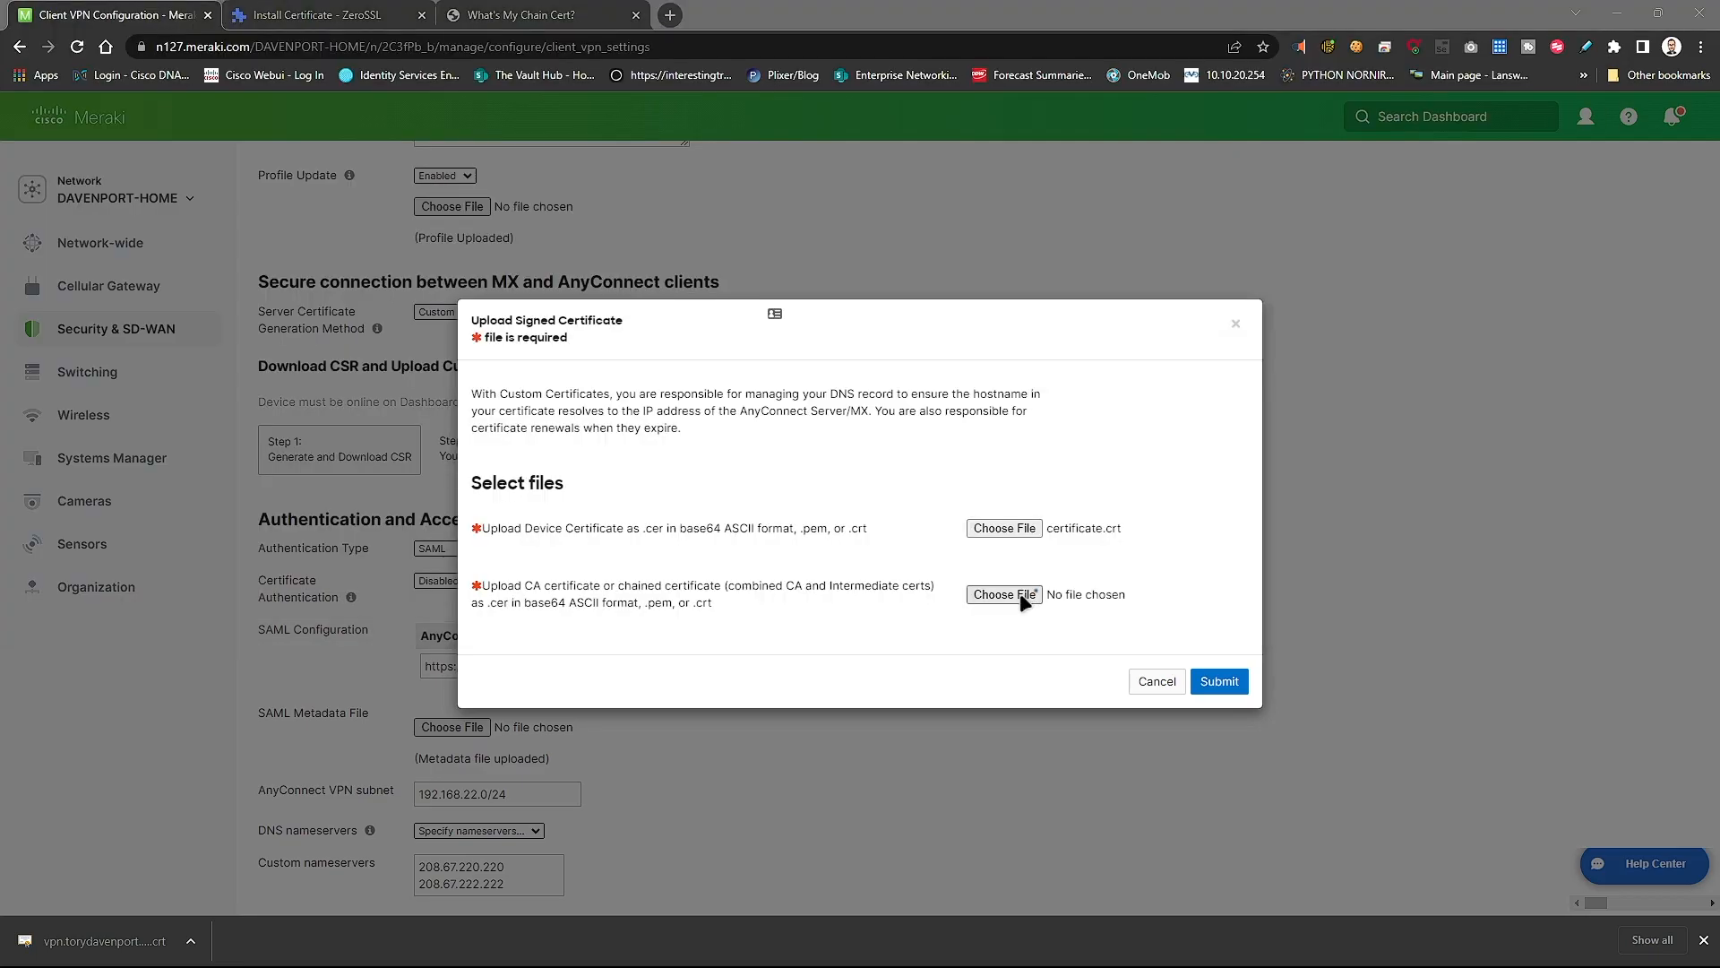
pyautogui.click(507, 176)
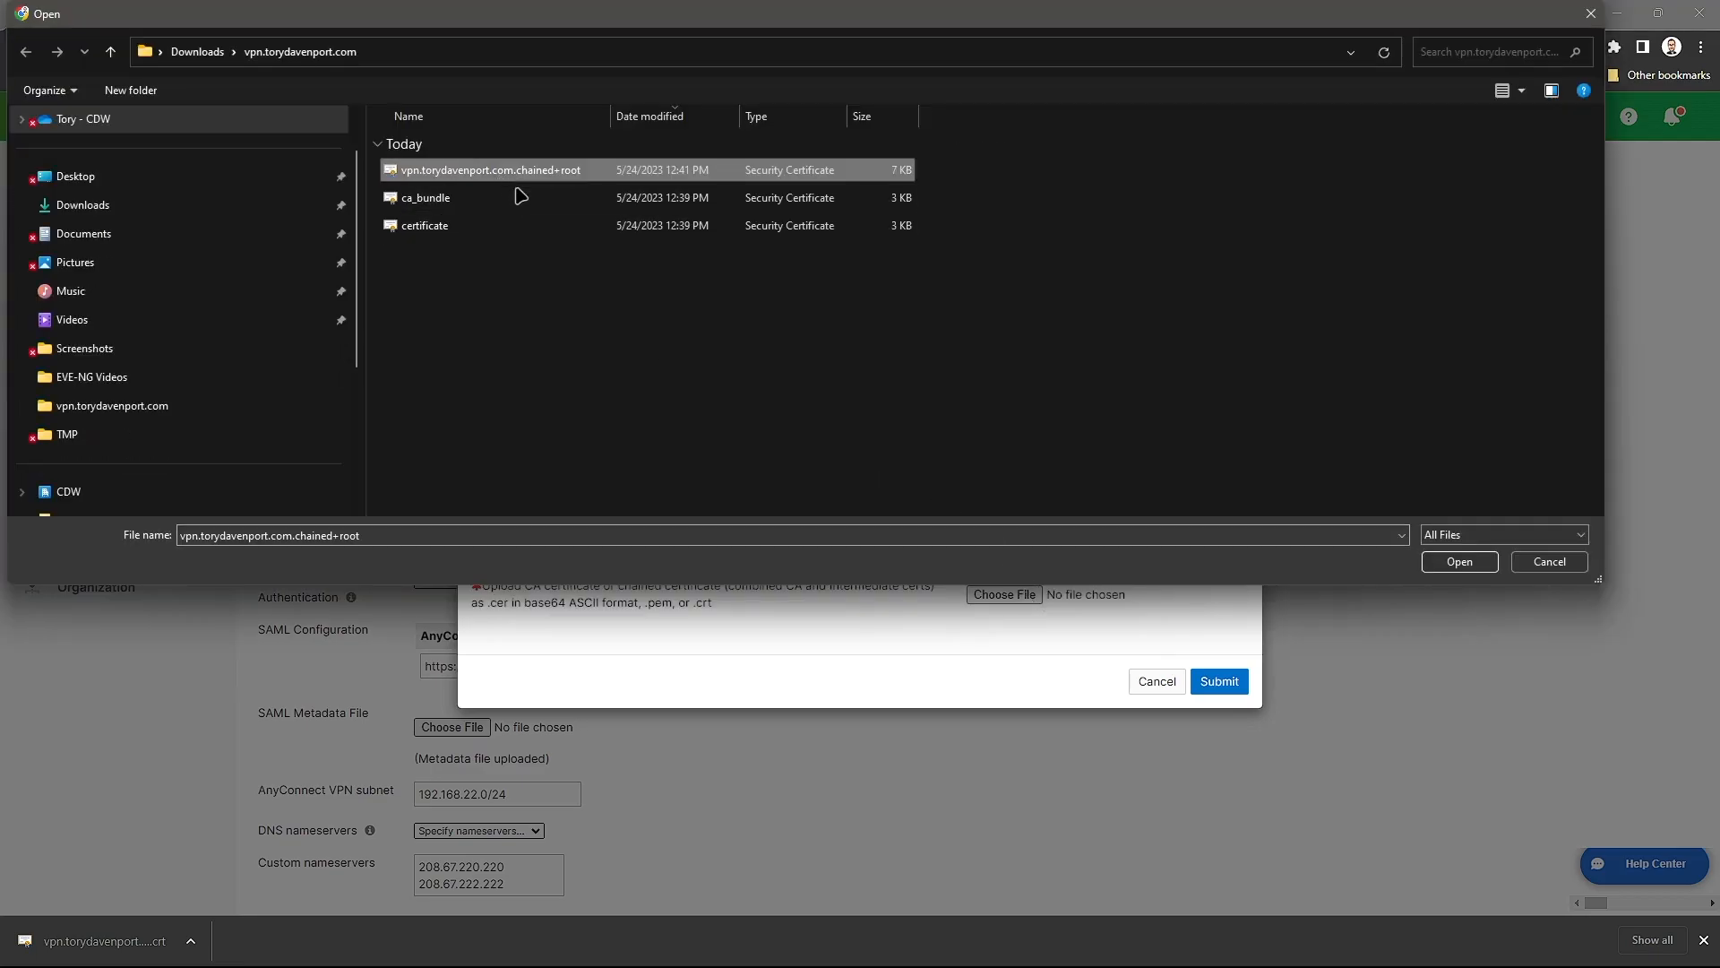
pyautogui.click(1451, 562)
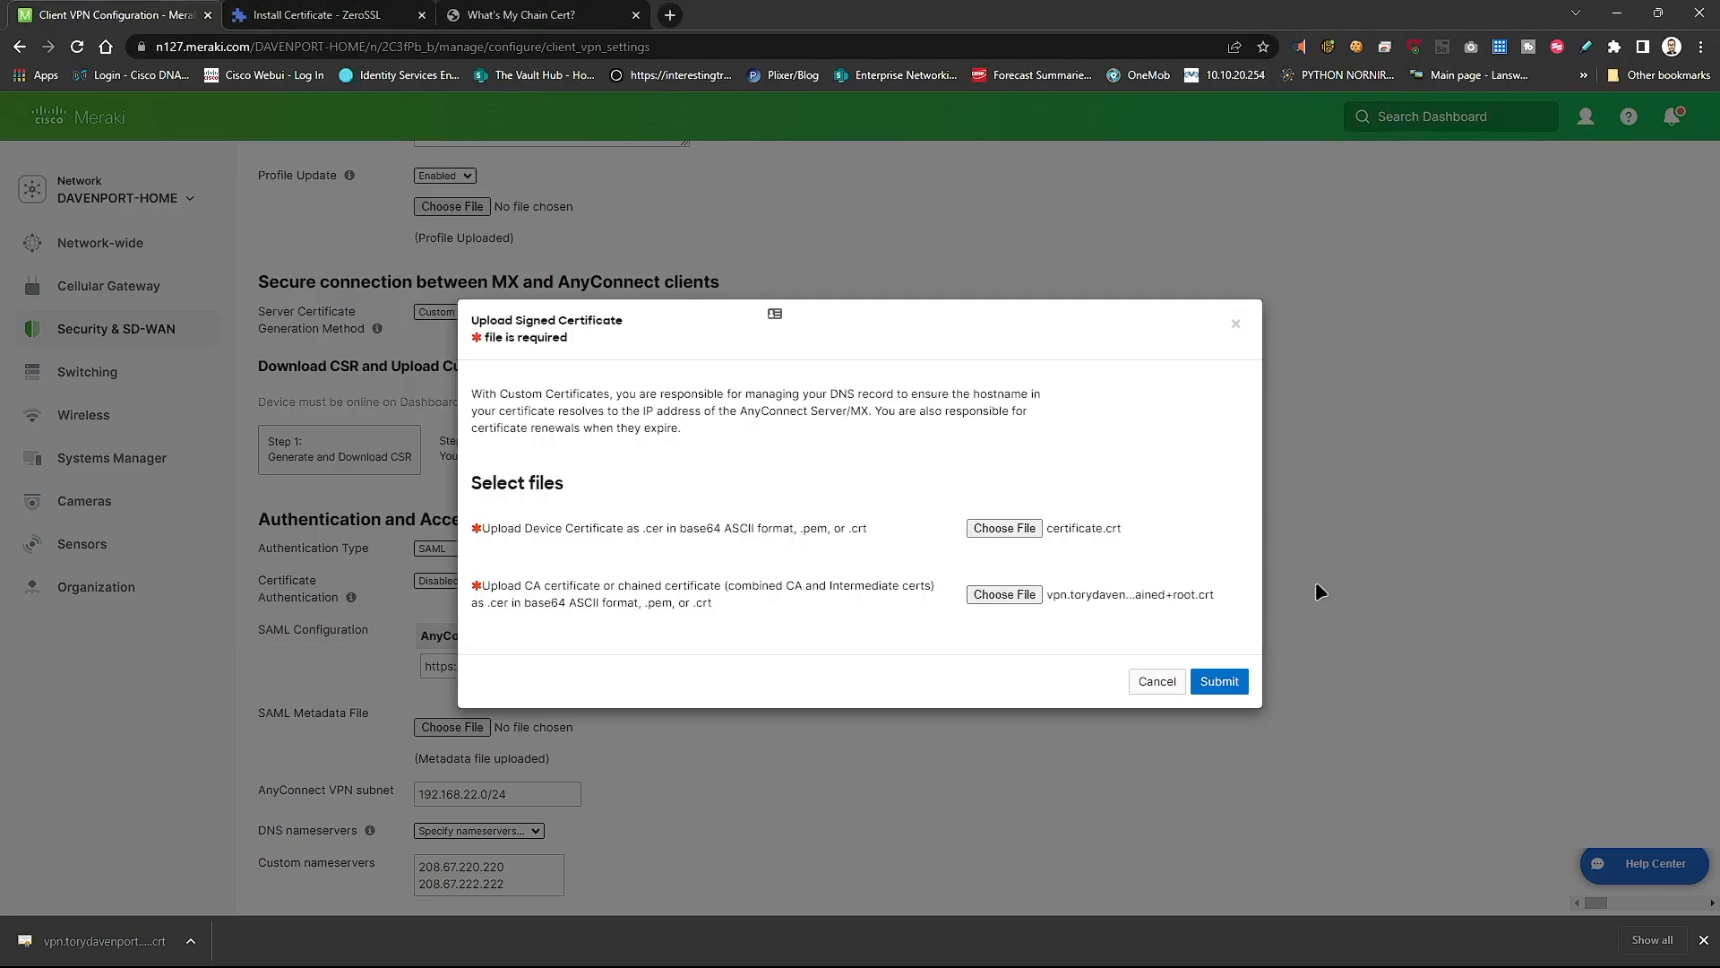
pyautogui.click(1220, 679)
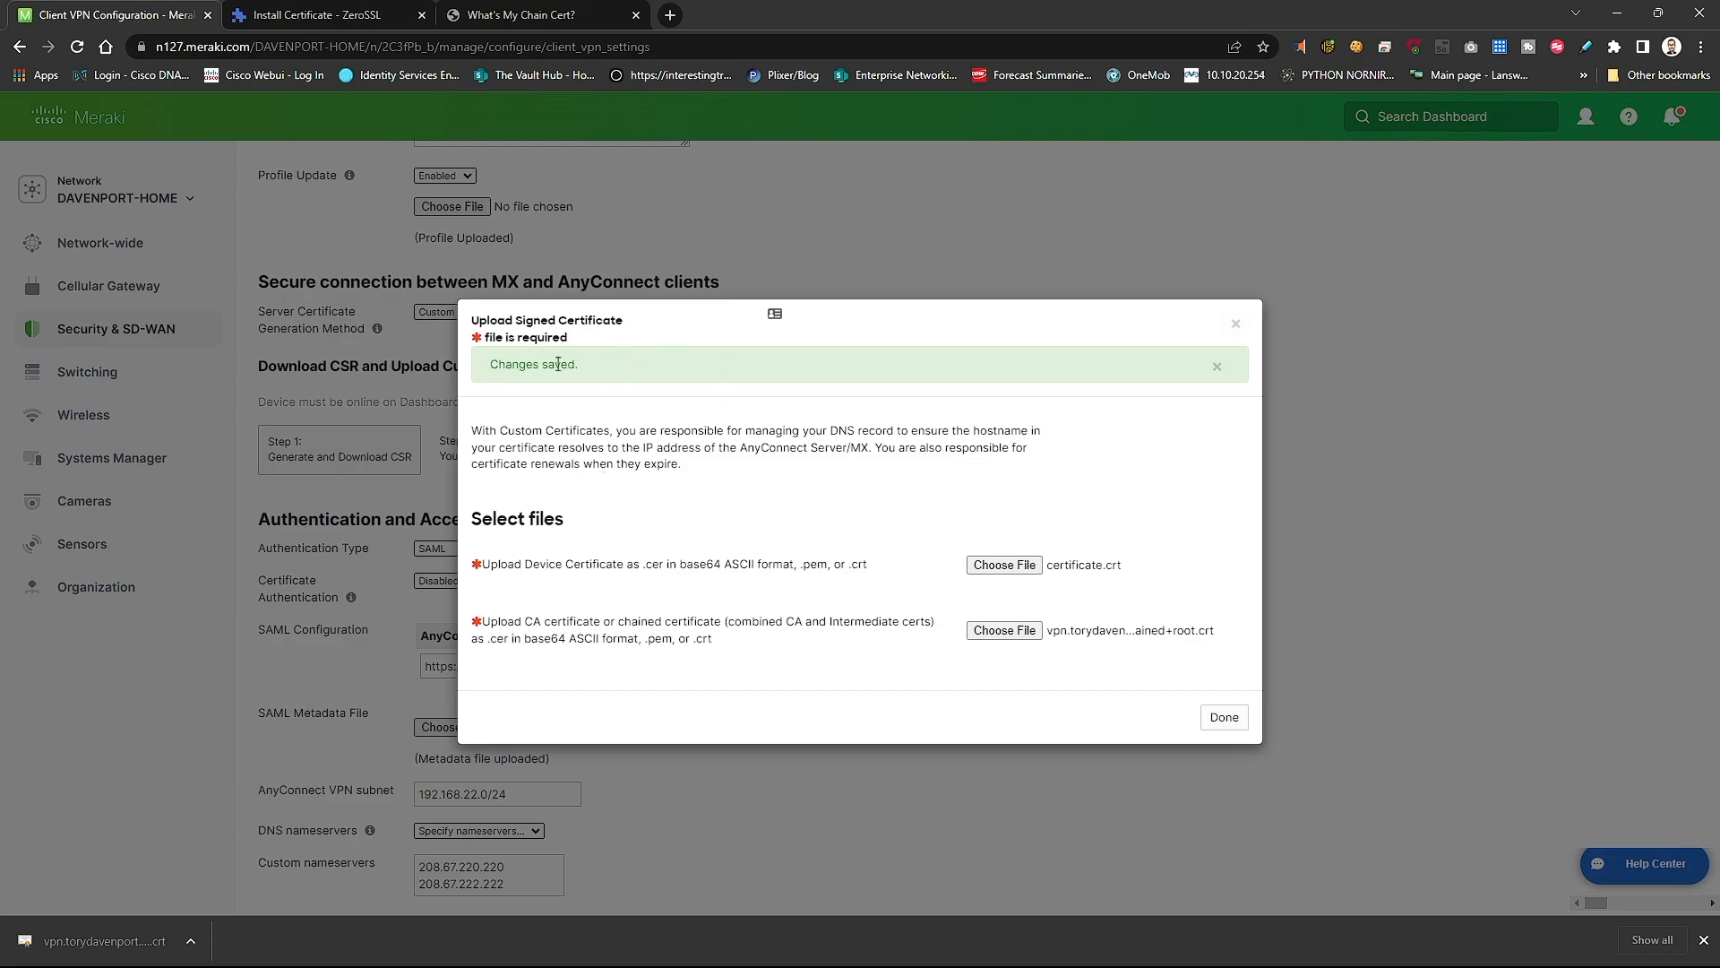
# - Close the upload window and save the AnyConnect VPN settings
pyautogui.moveTo(580, 365); pyautogui.dragTo(455, 368)
pyautogui.click(1240, 722)
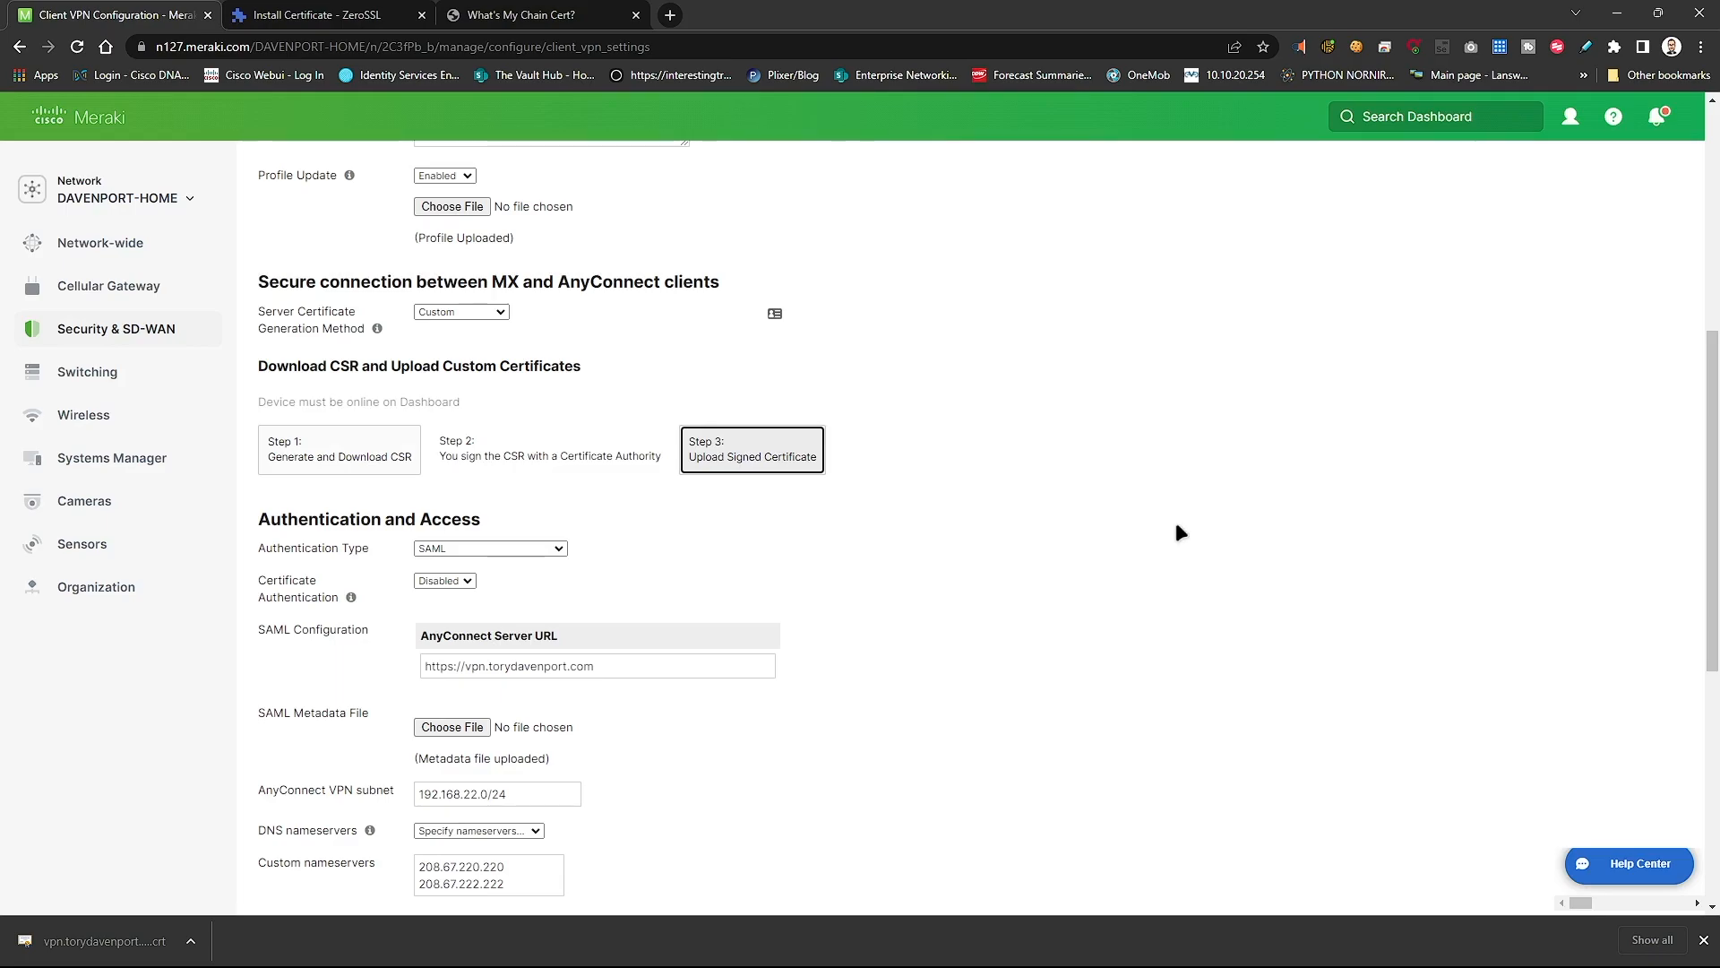
pyautogui.scroll(-1, 1176, 525)
pyautogui.scroll(-5, 1165, 546)
pyautogui.click(967, 701)
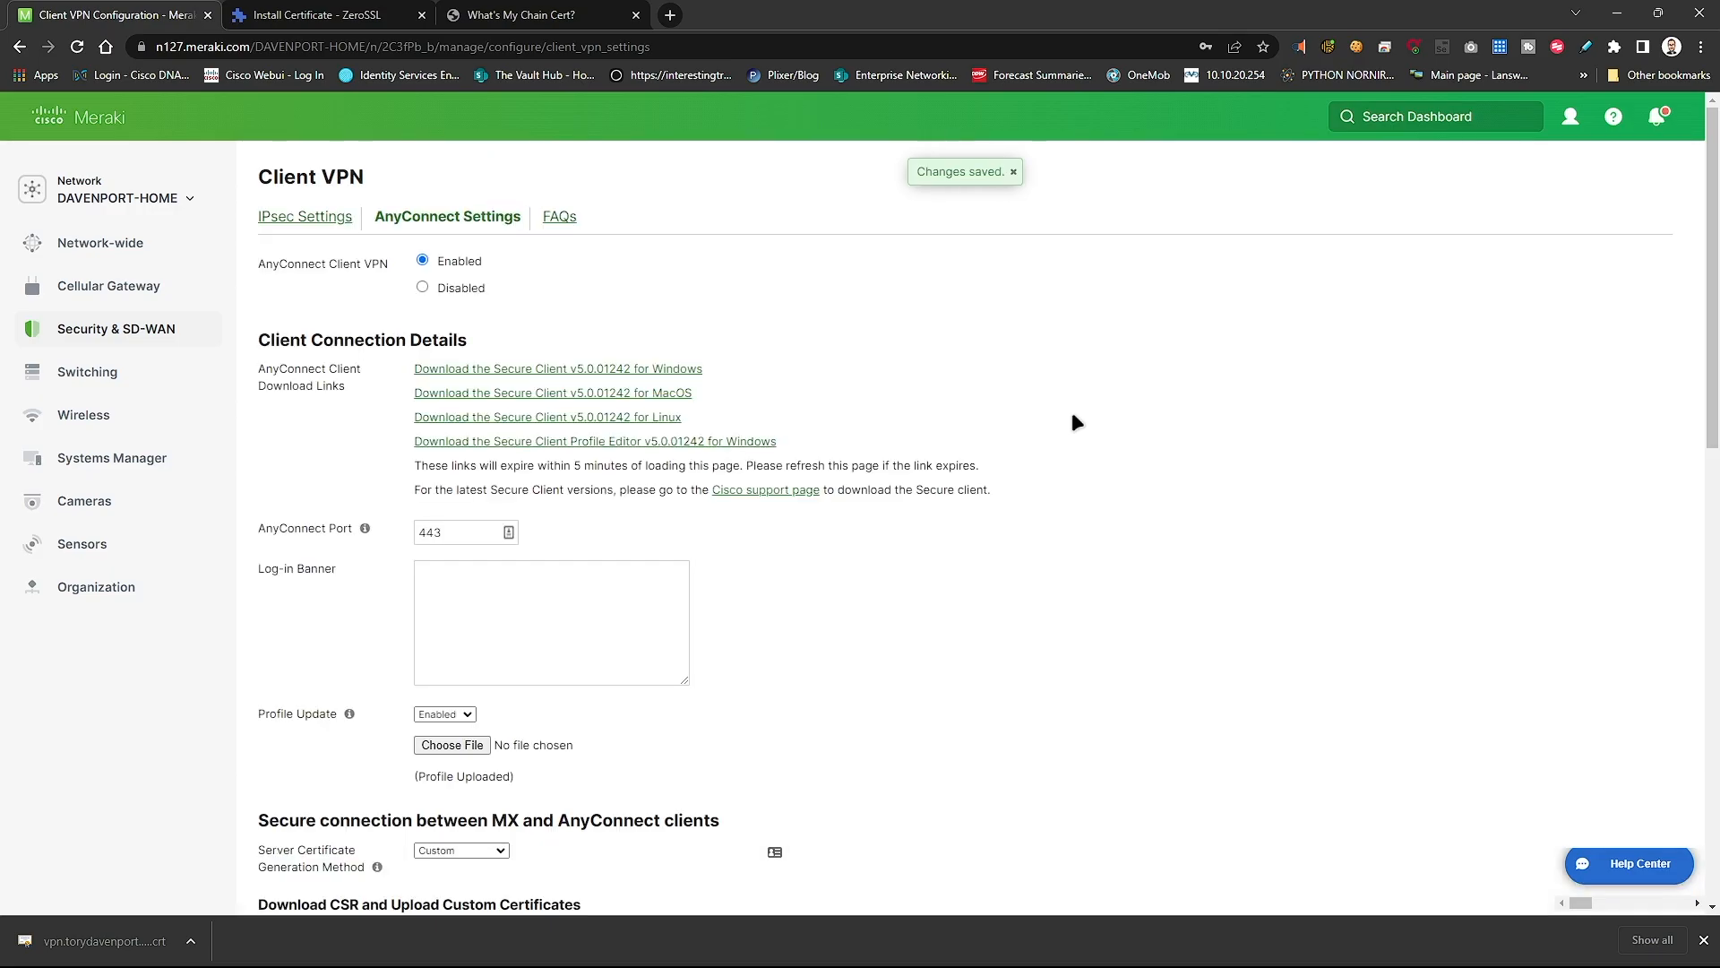
# - Move the certificate folder window aside and open a new Chrome window
pyautogui.hotkey('alt', 'Tab')
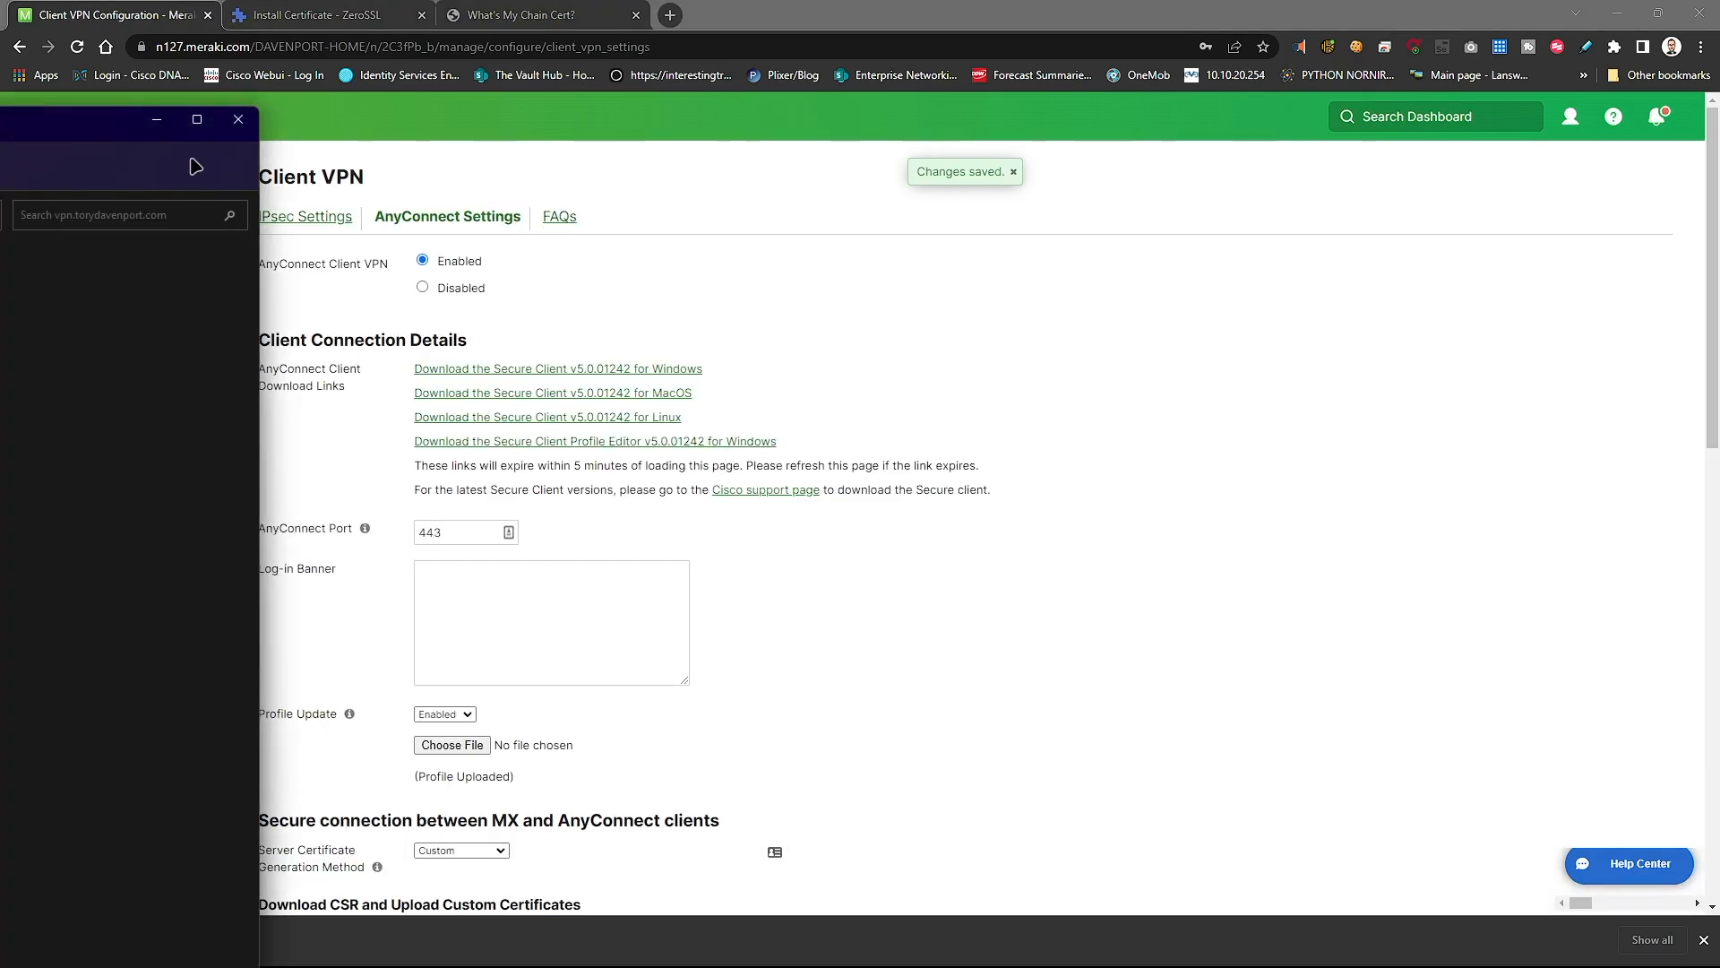
pyautogui.moveTo(261, 152); pyautogui.dragTo(0, 152)
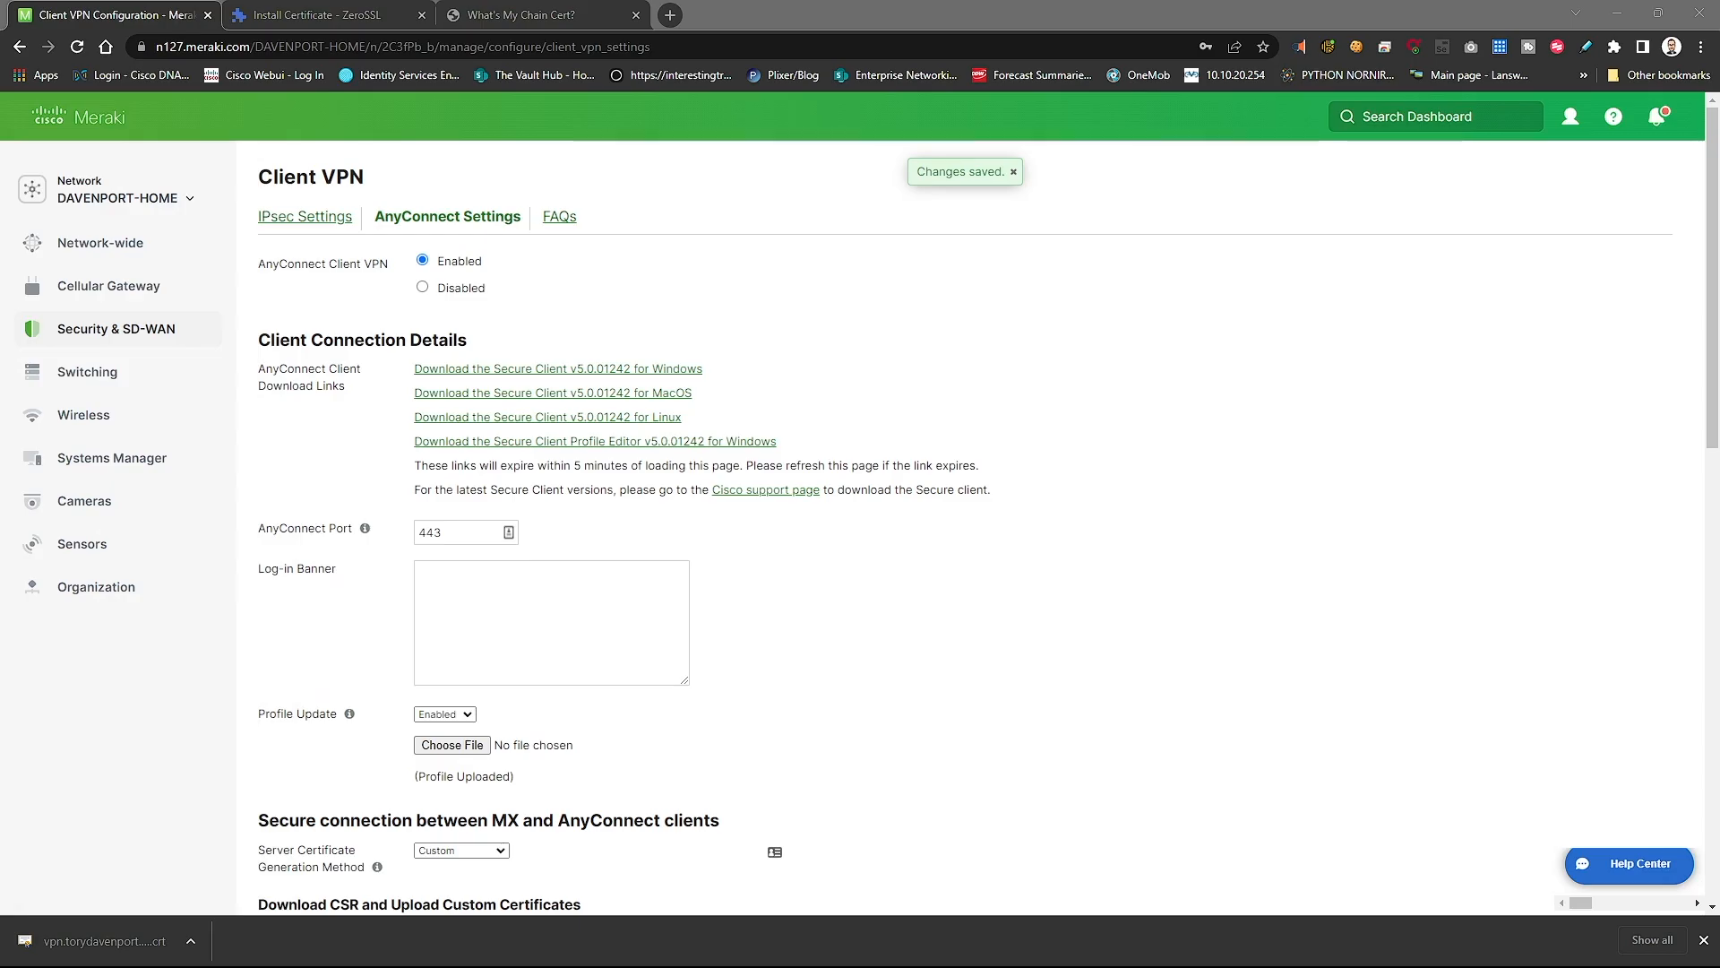
pyautogui.hotkey('ctrl', 'n')
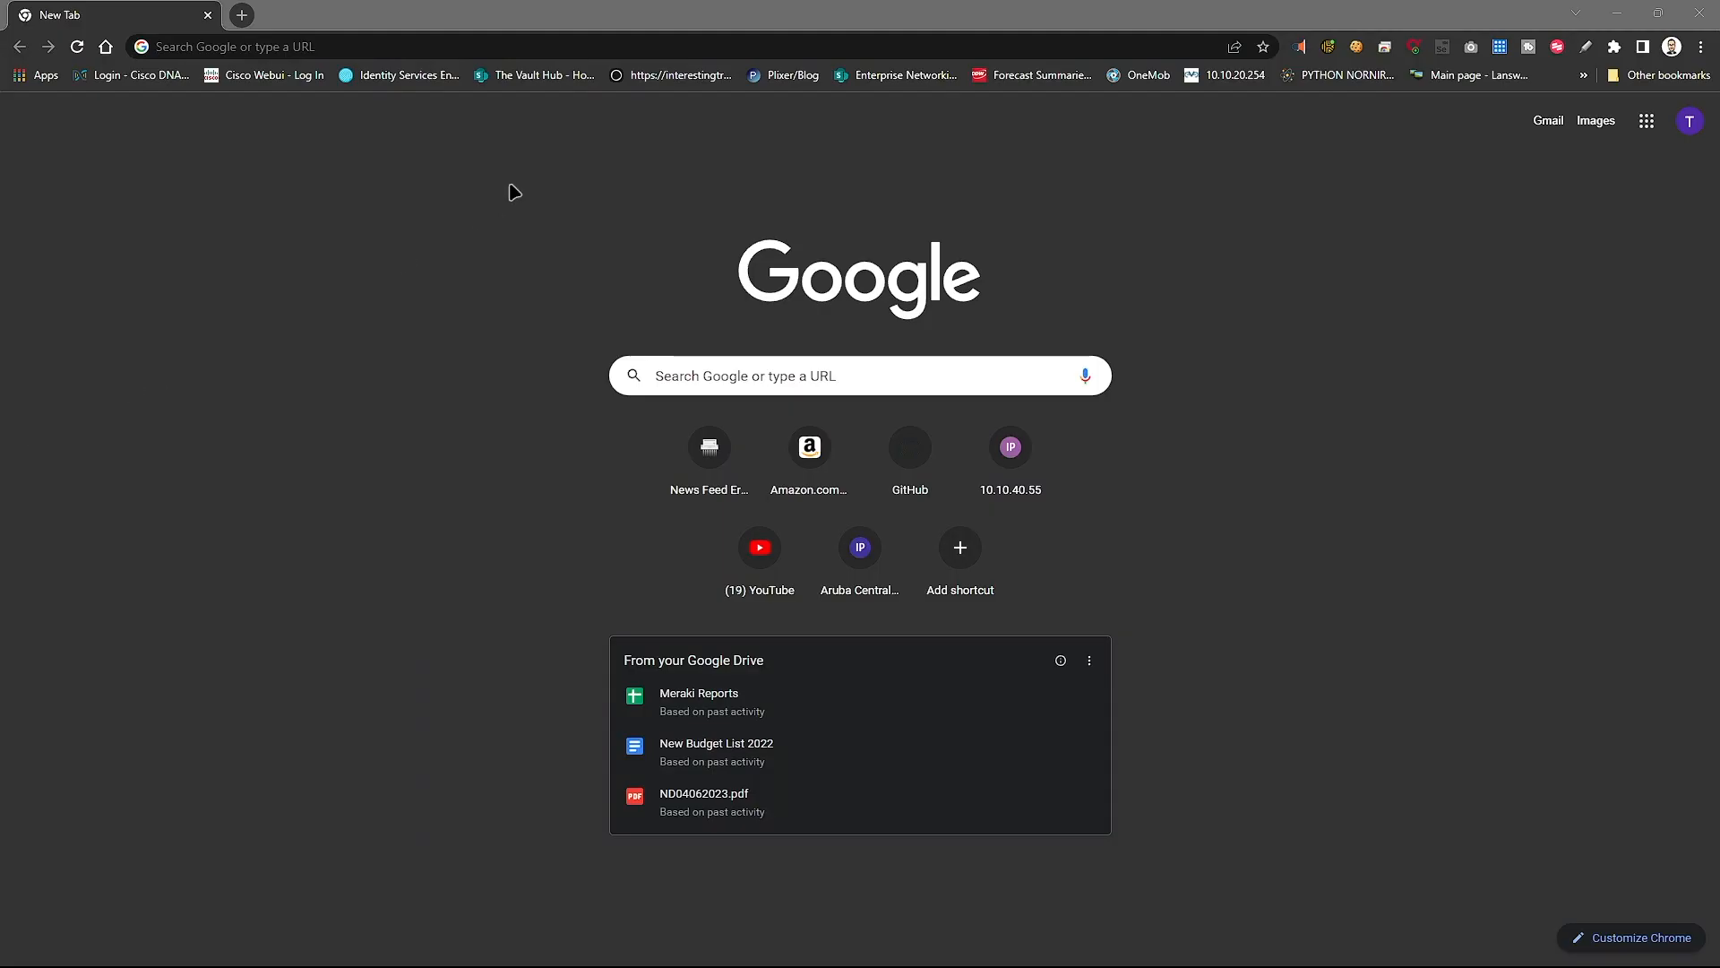
pyautogui.click(442, 51)
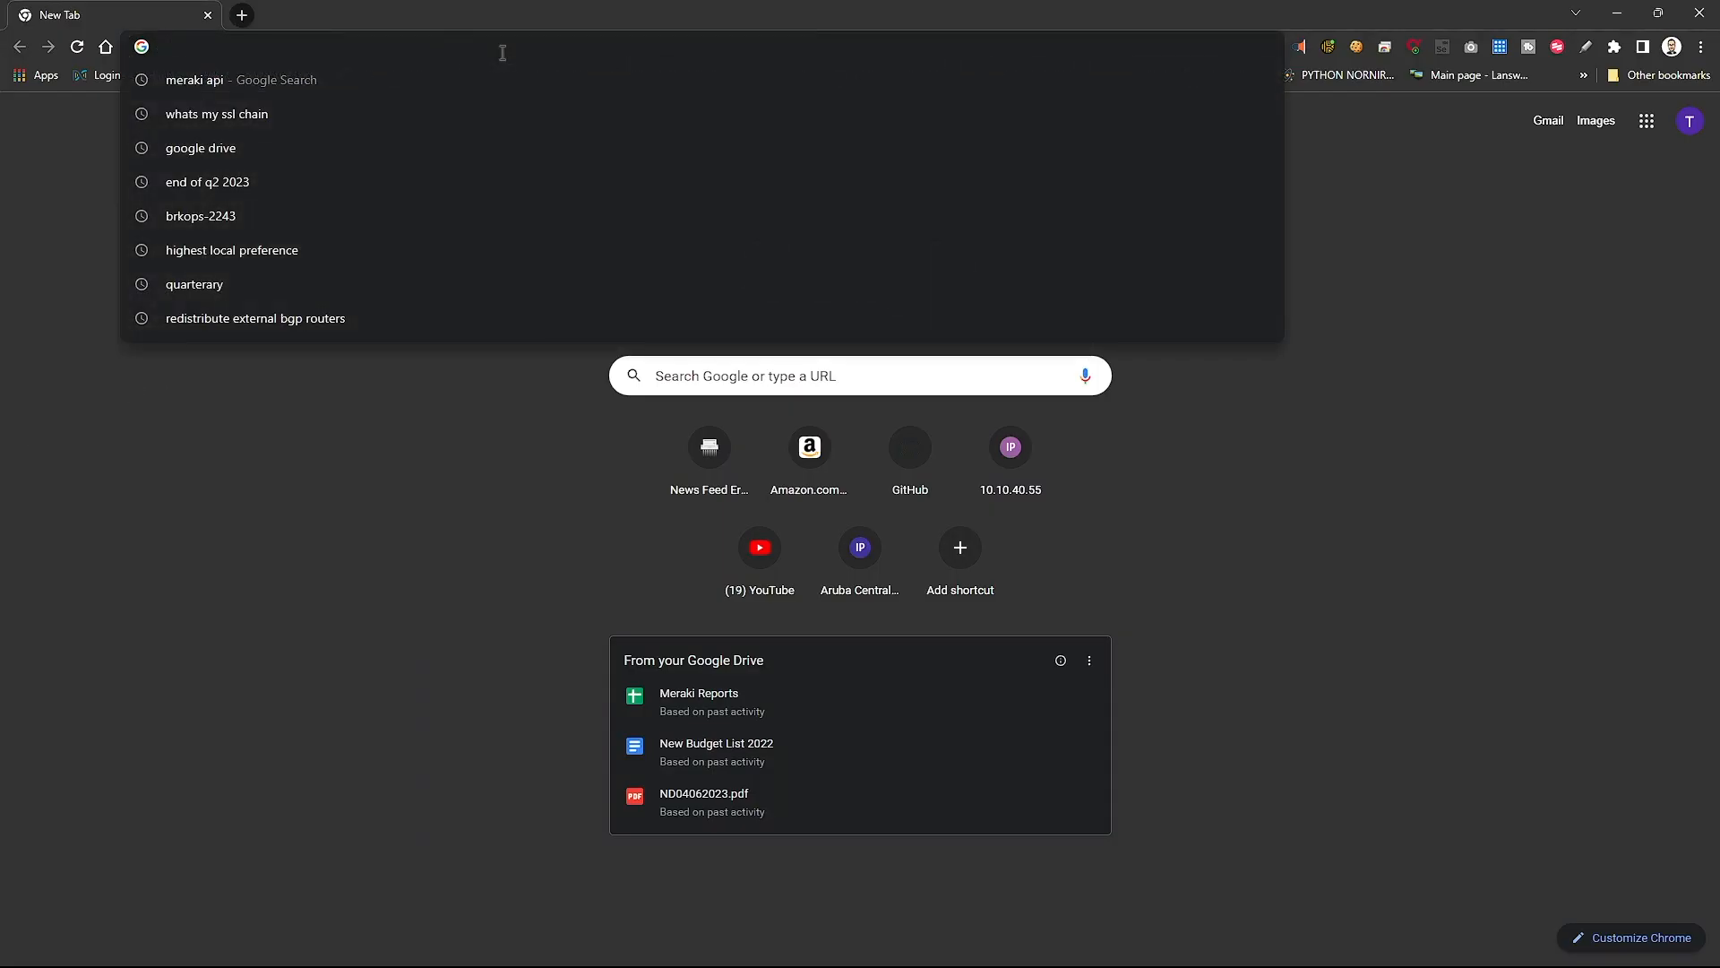
pyautogui.write('http')
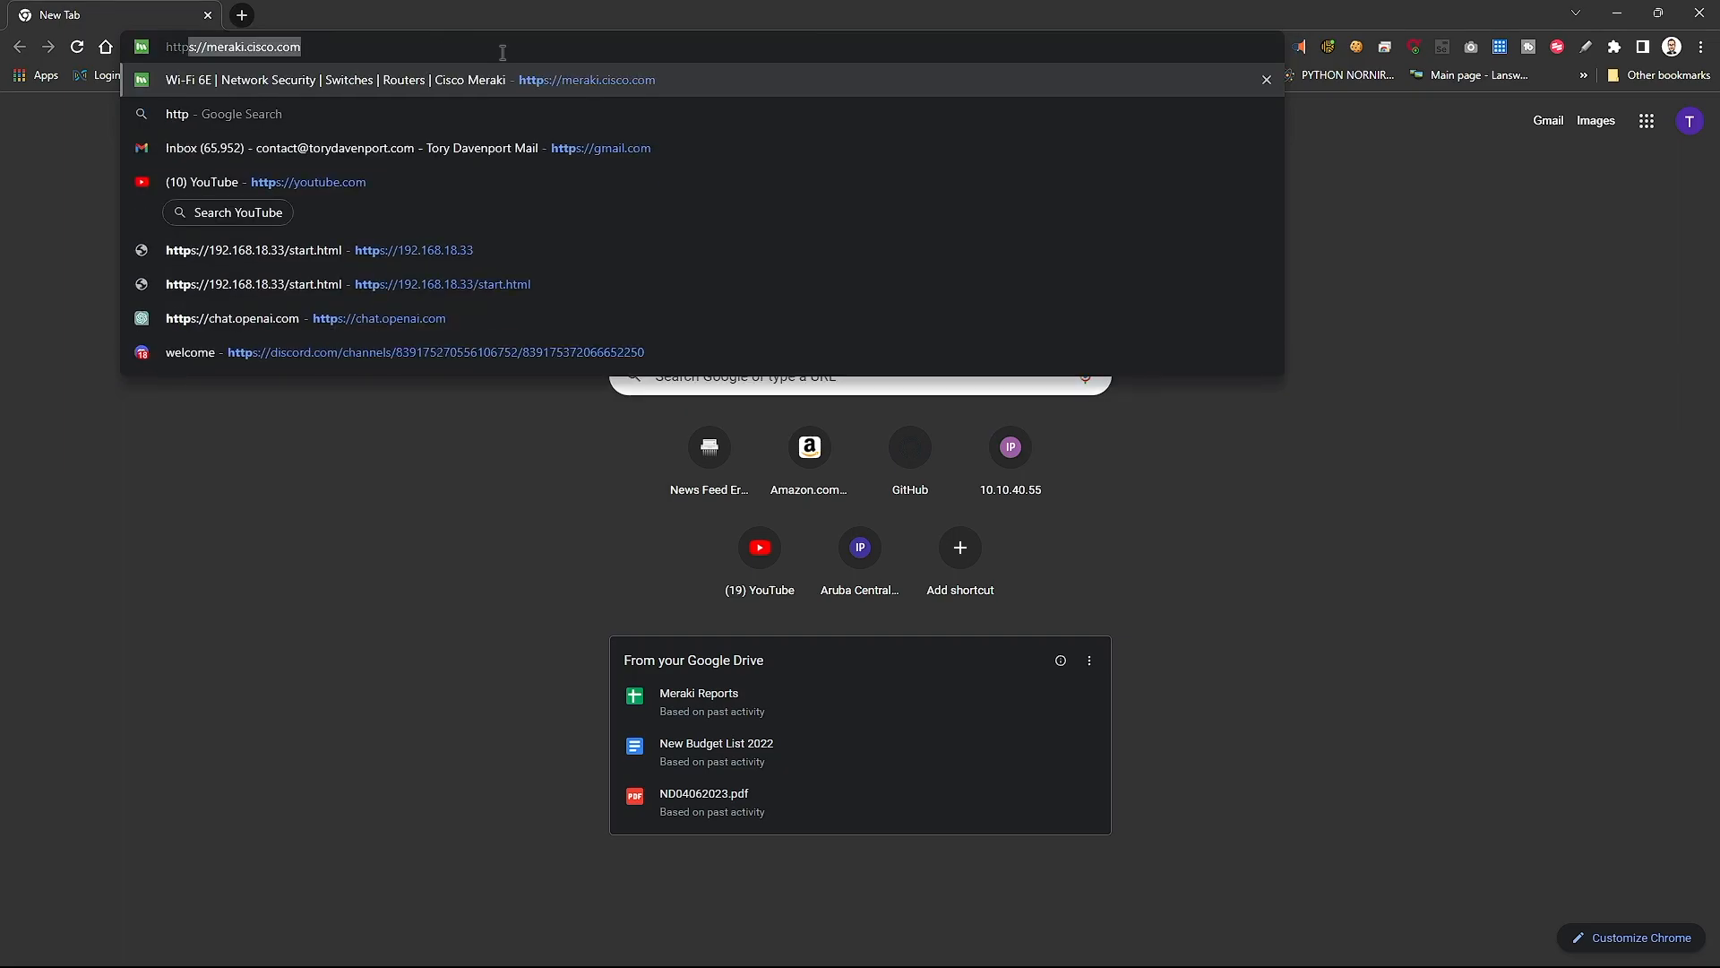
pyautogui.write(':')
pyautogui.press('BackSpace')
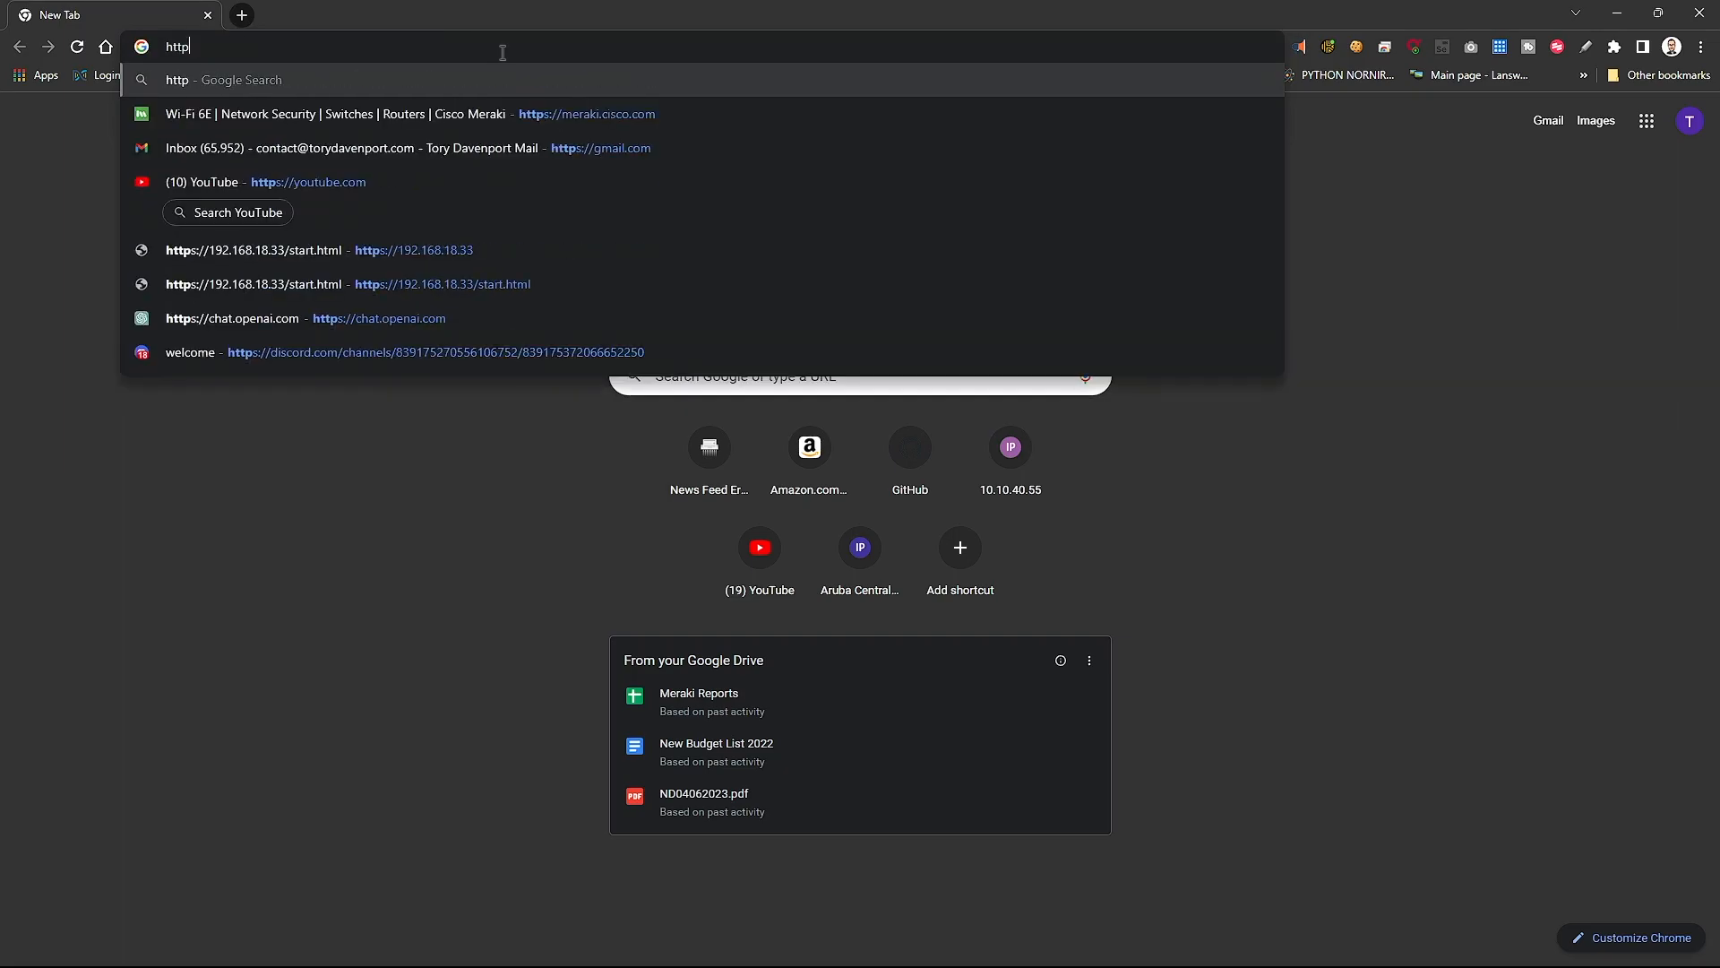
pyautogui.write('s')
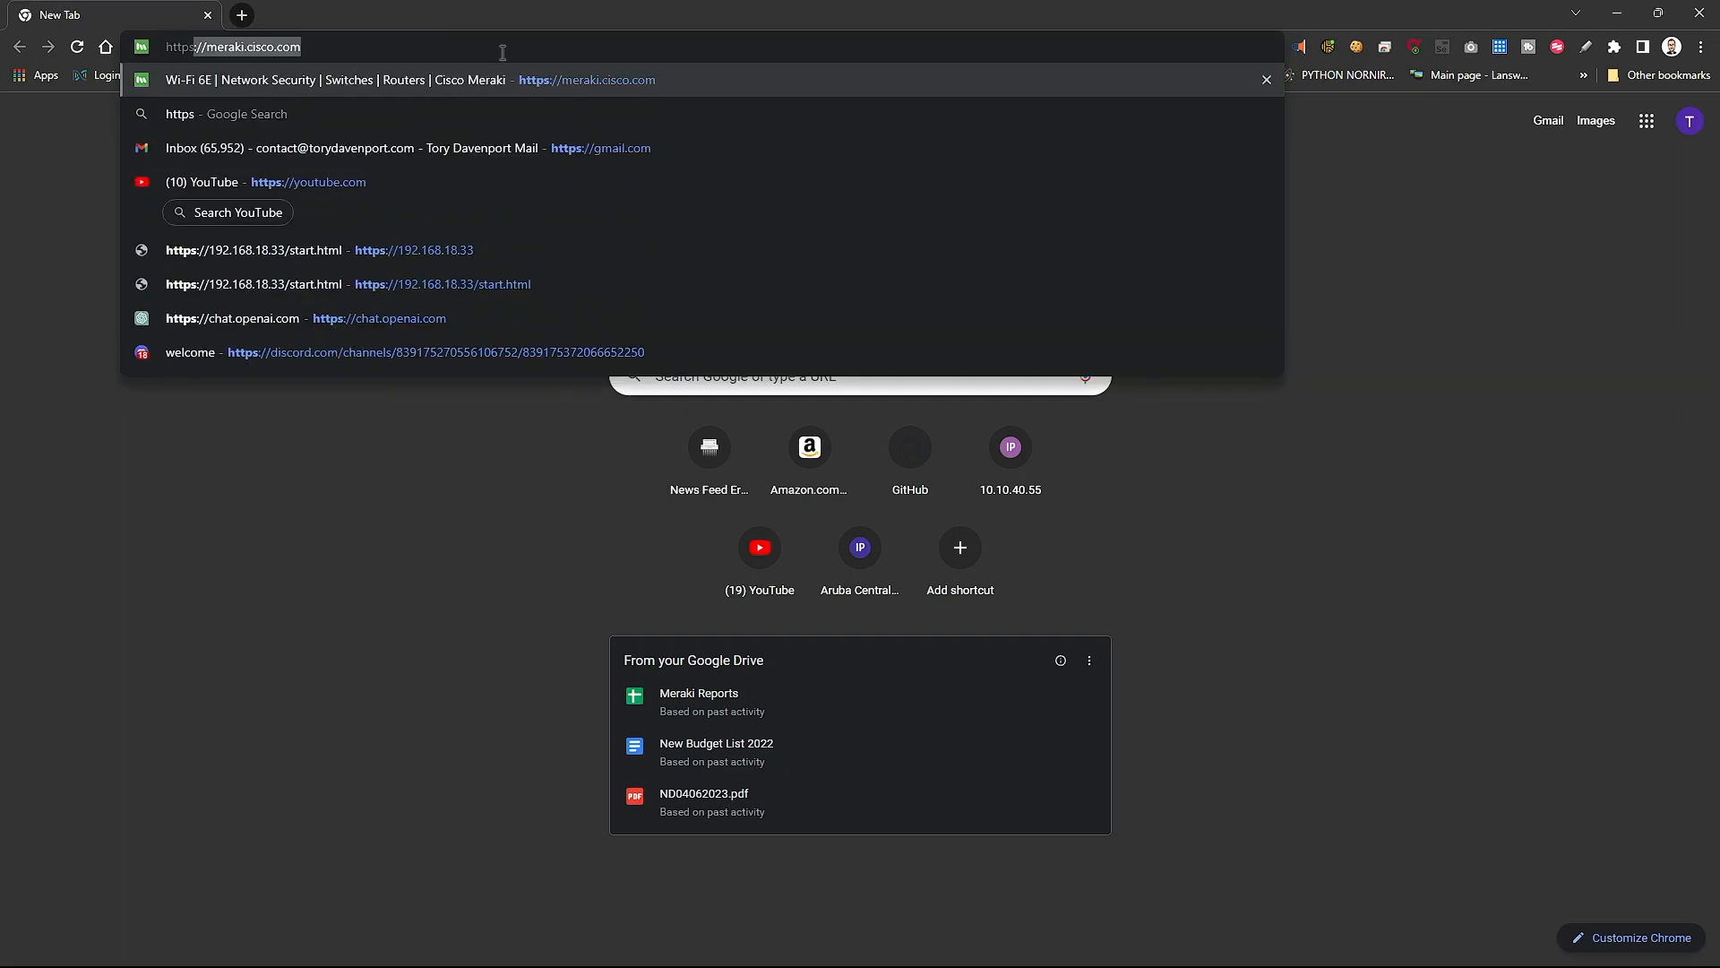
pyautogui.write('://')
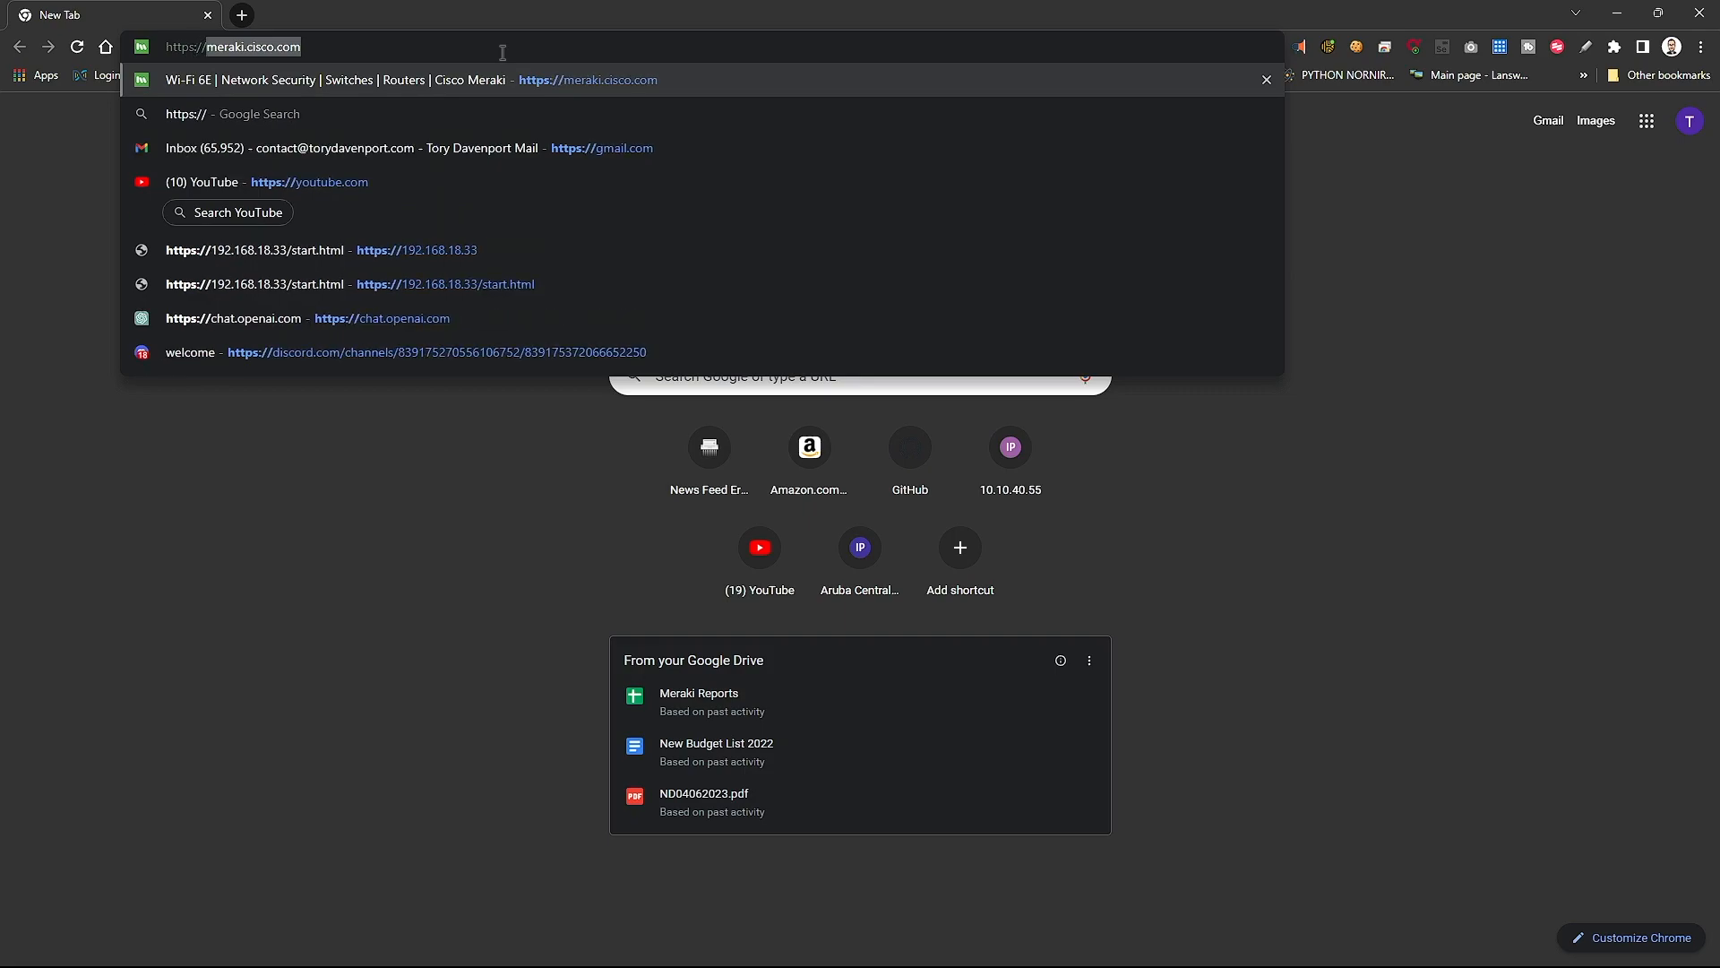
pyautogui.write('v')
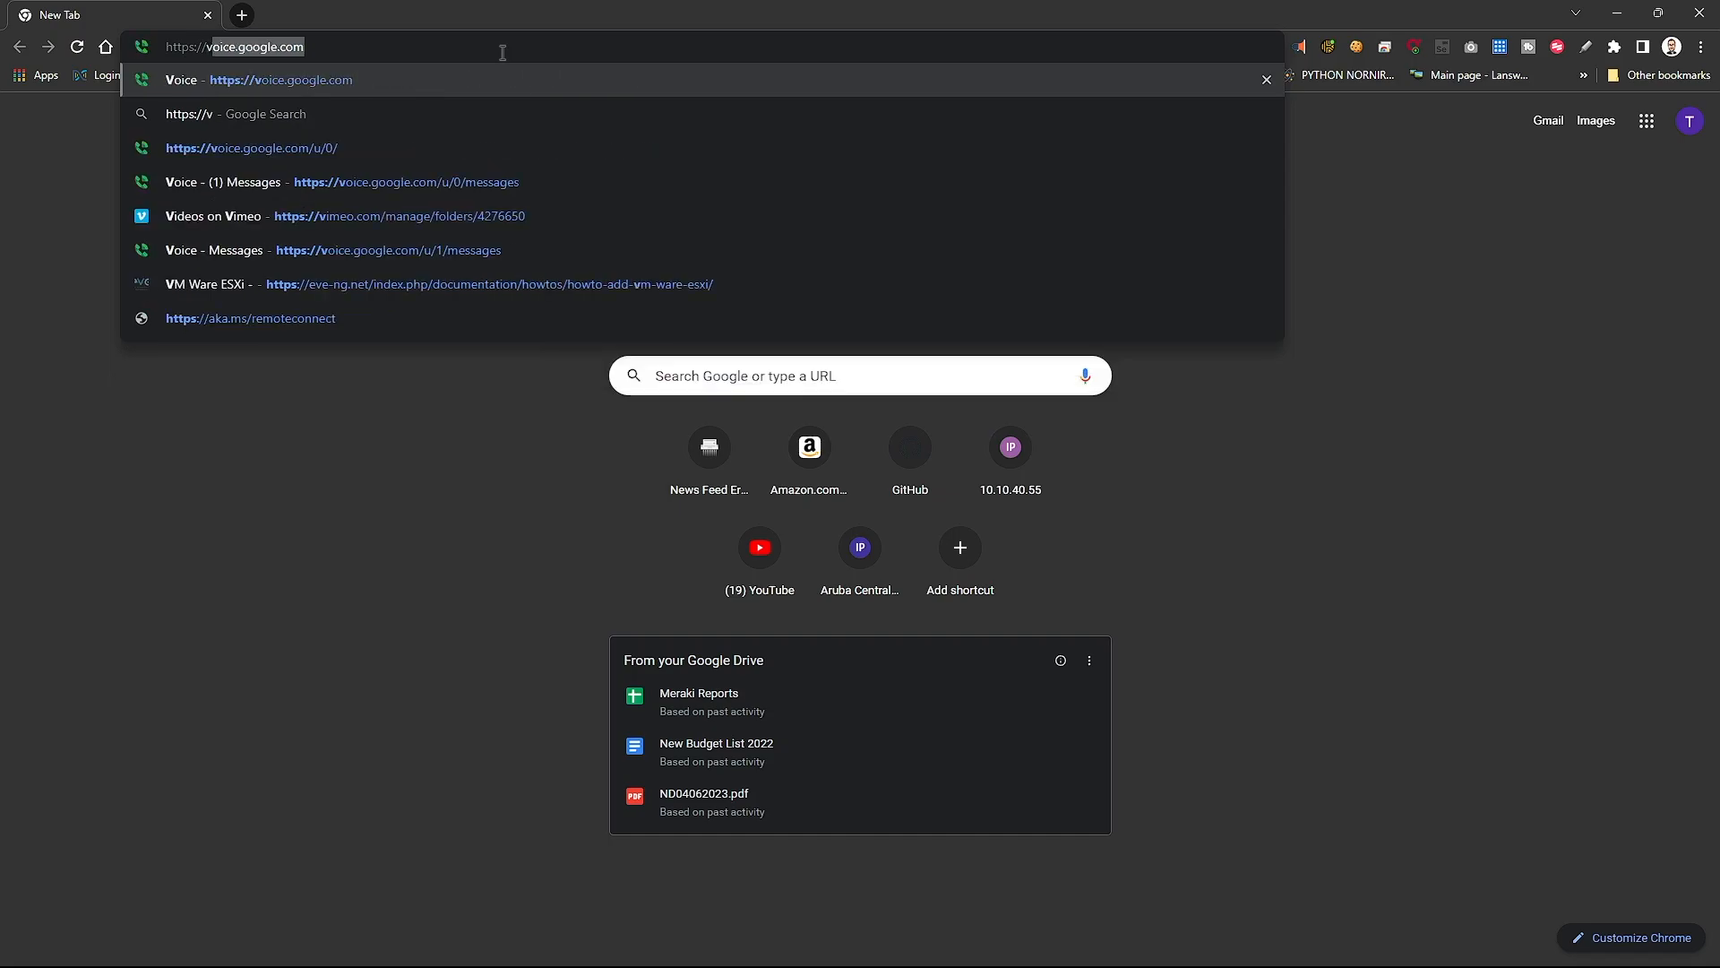
pyautogui.write('pn.torydavenport.com')
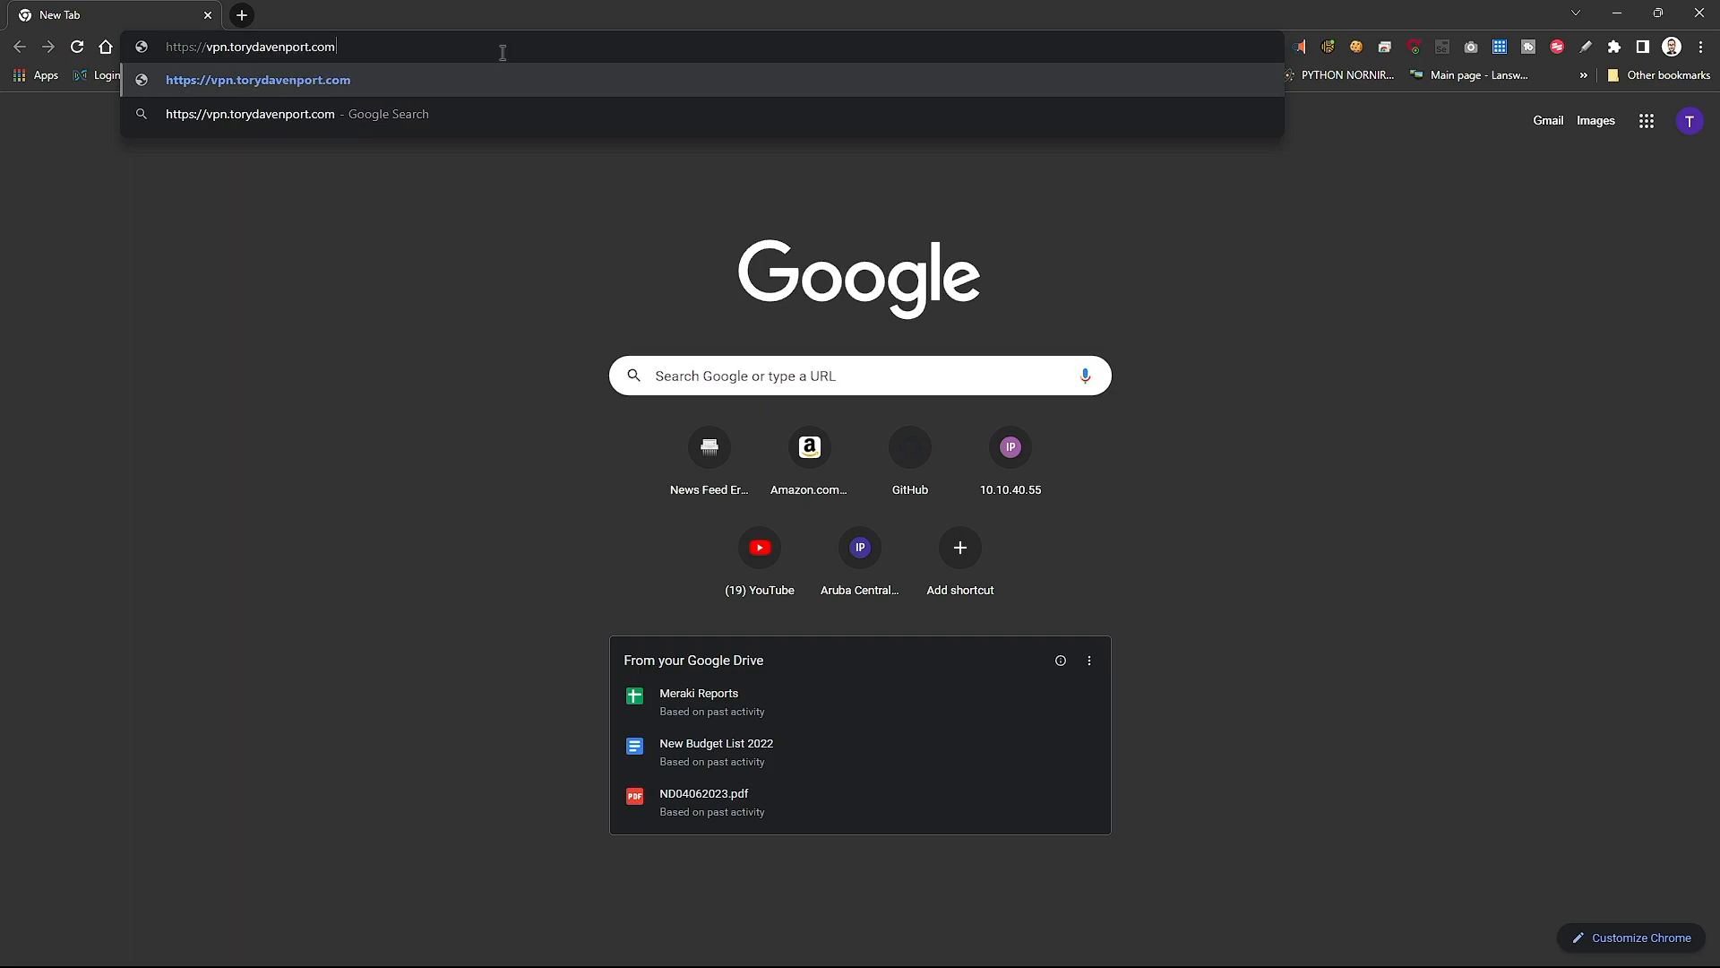
pyautogui.press('Return')
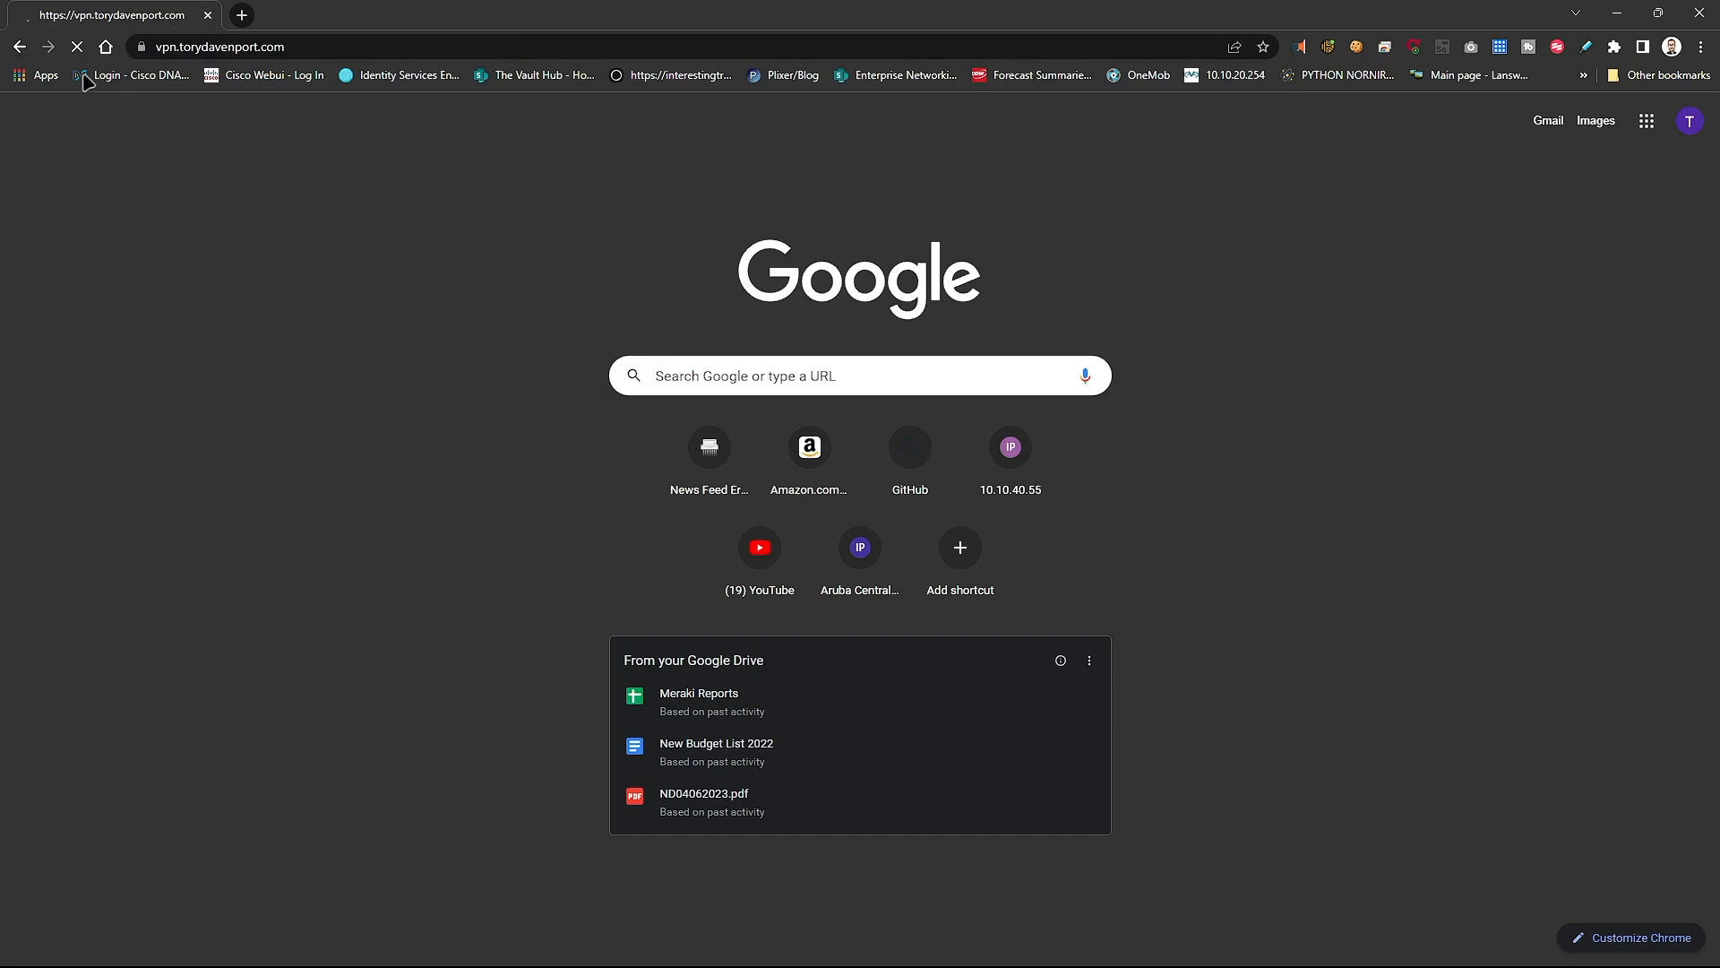
pyautogui.click(142, 48)
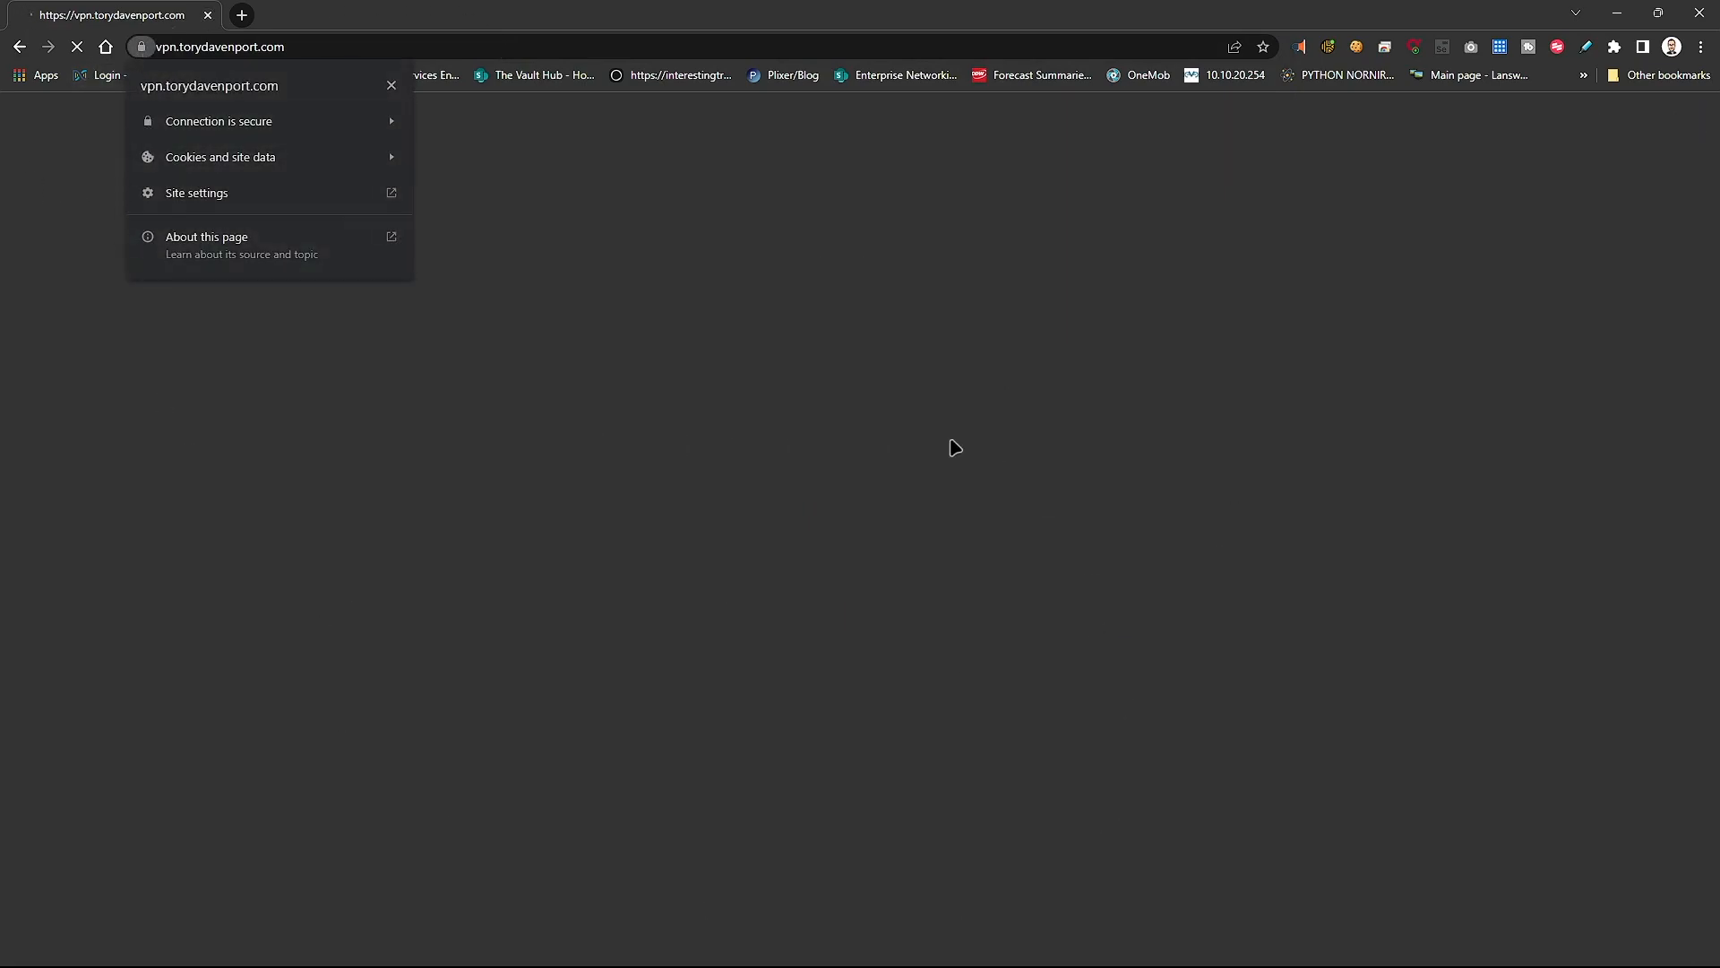
pyautogui.click(359, 128)
pyautogui.click(272, 240)
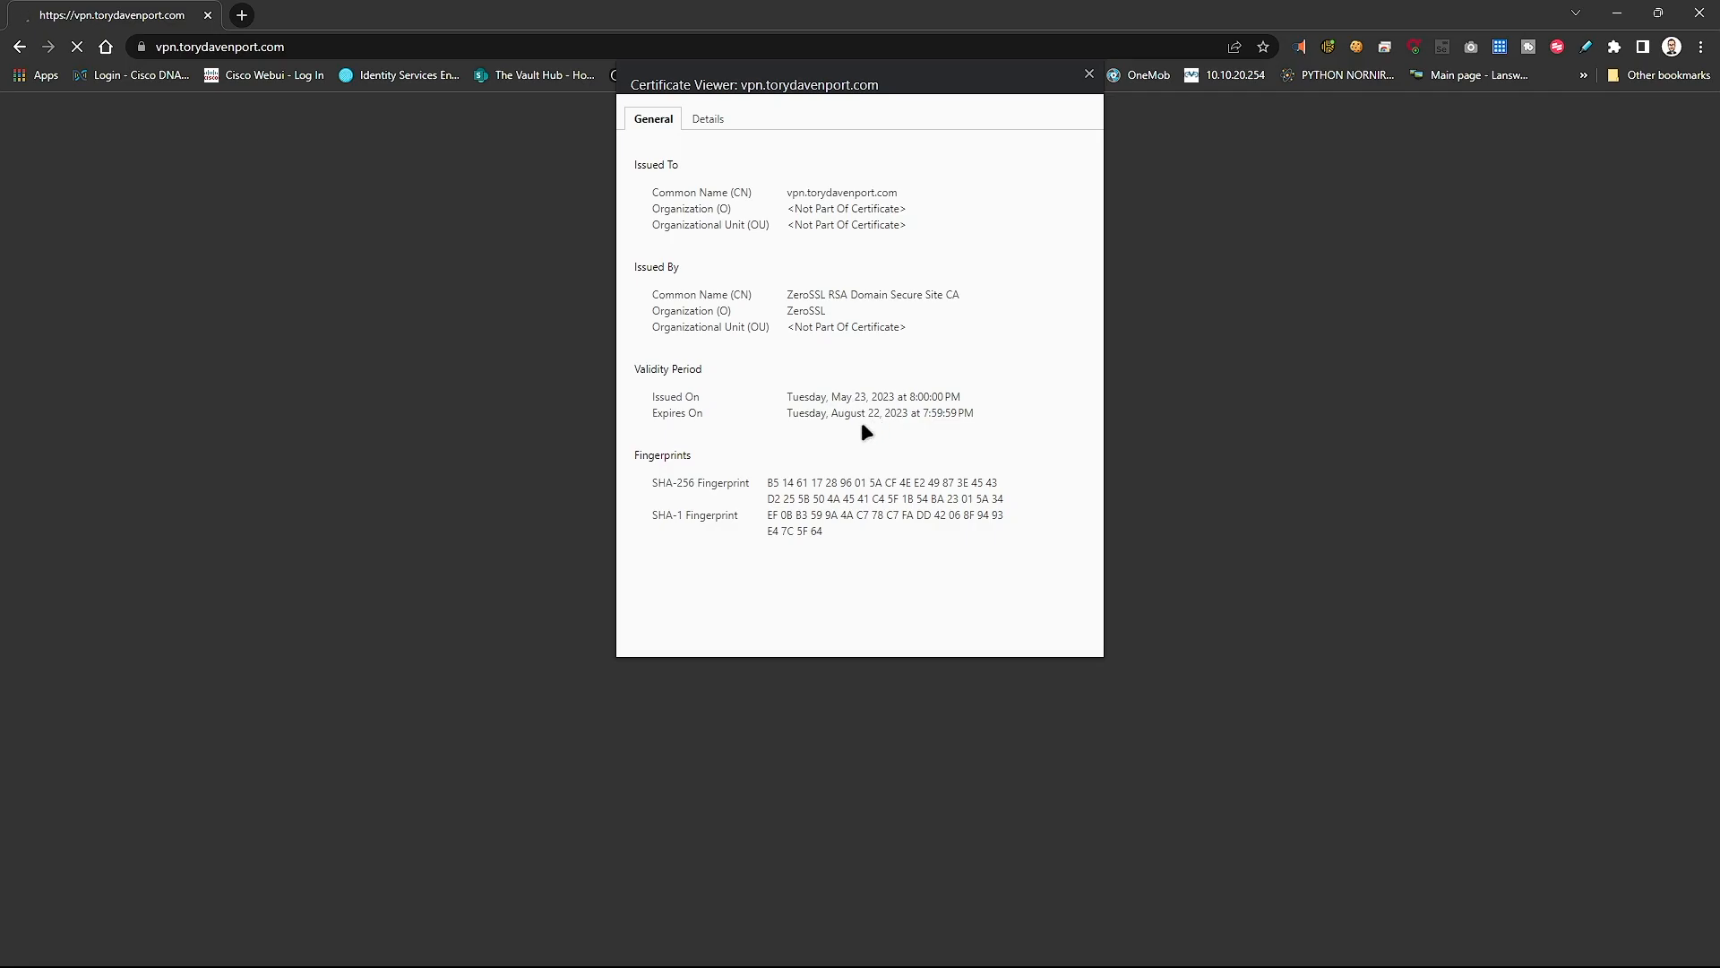
pyautogui.click(1089, 77)
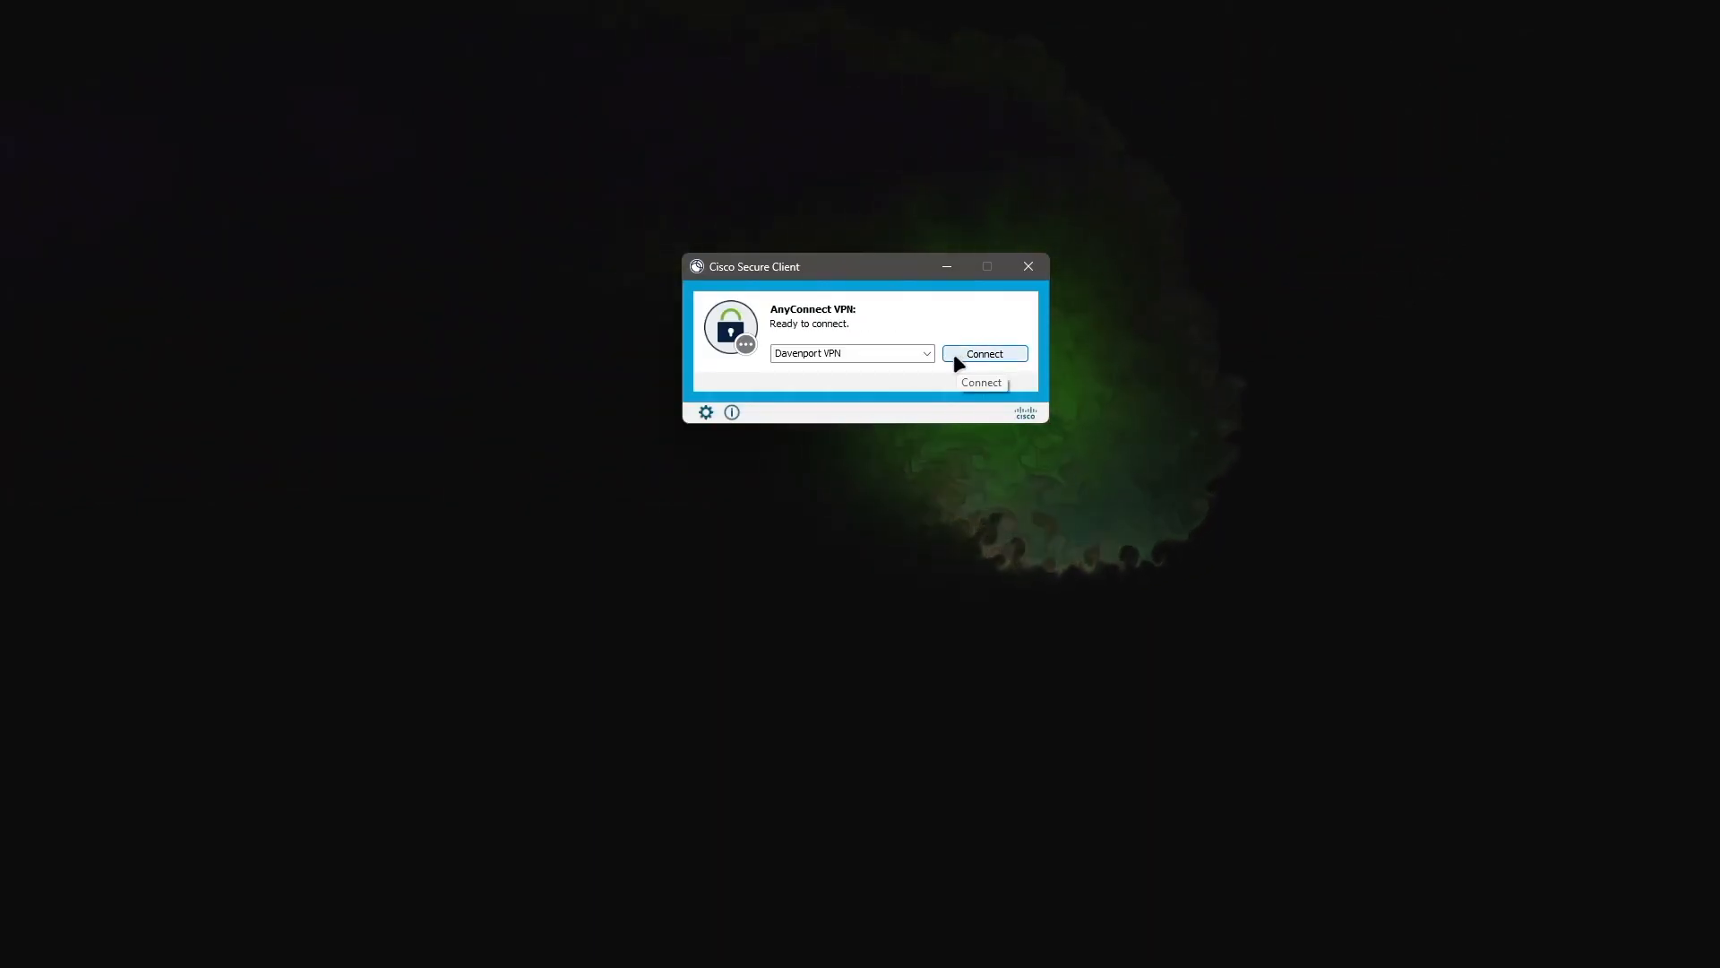
# - Connect with the selected VPN profile and submit the Microsoft account e-mail and password
pyautogui.click(872, 356)
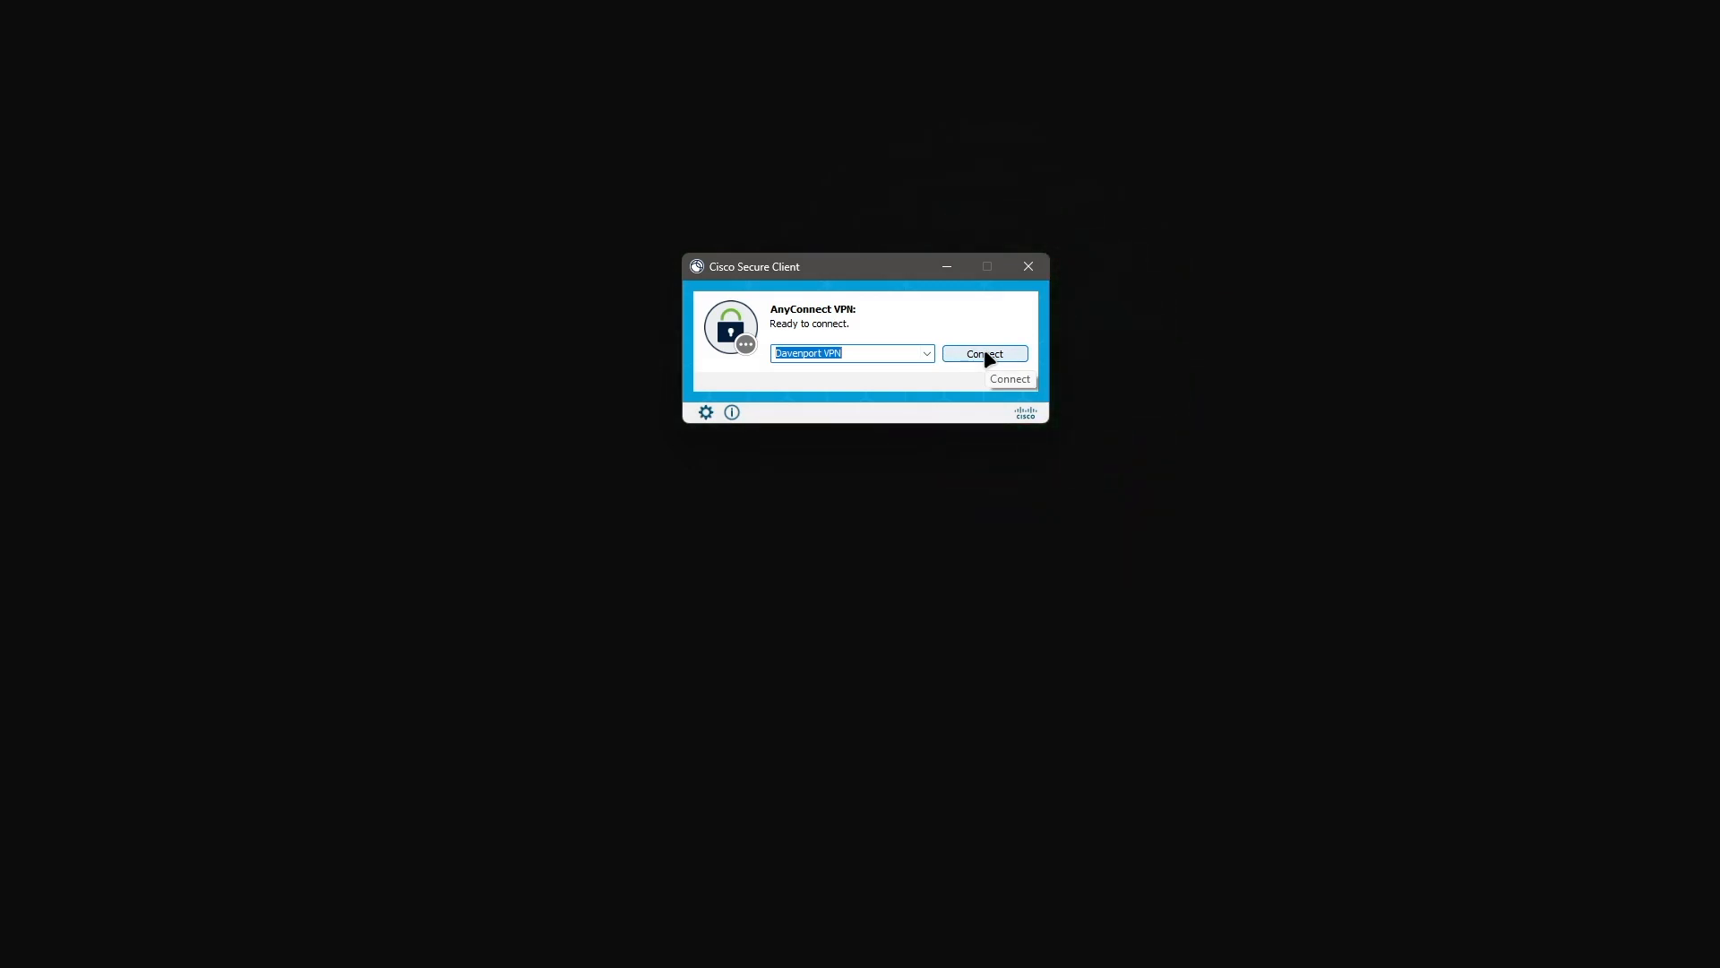
pyautogui.click(985, 353)
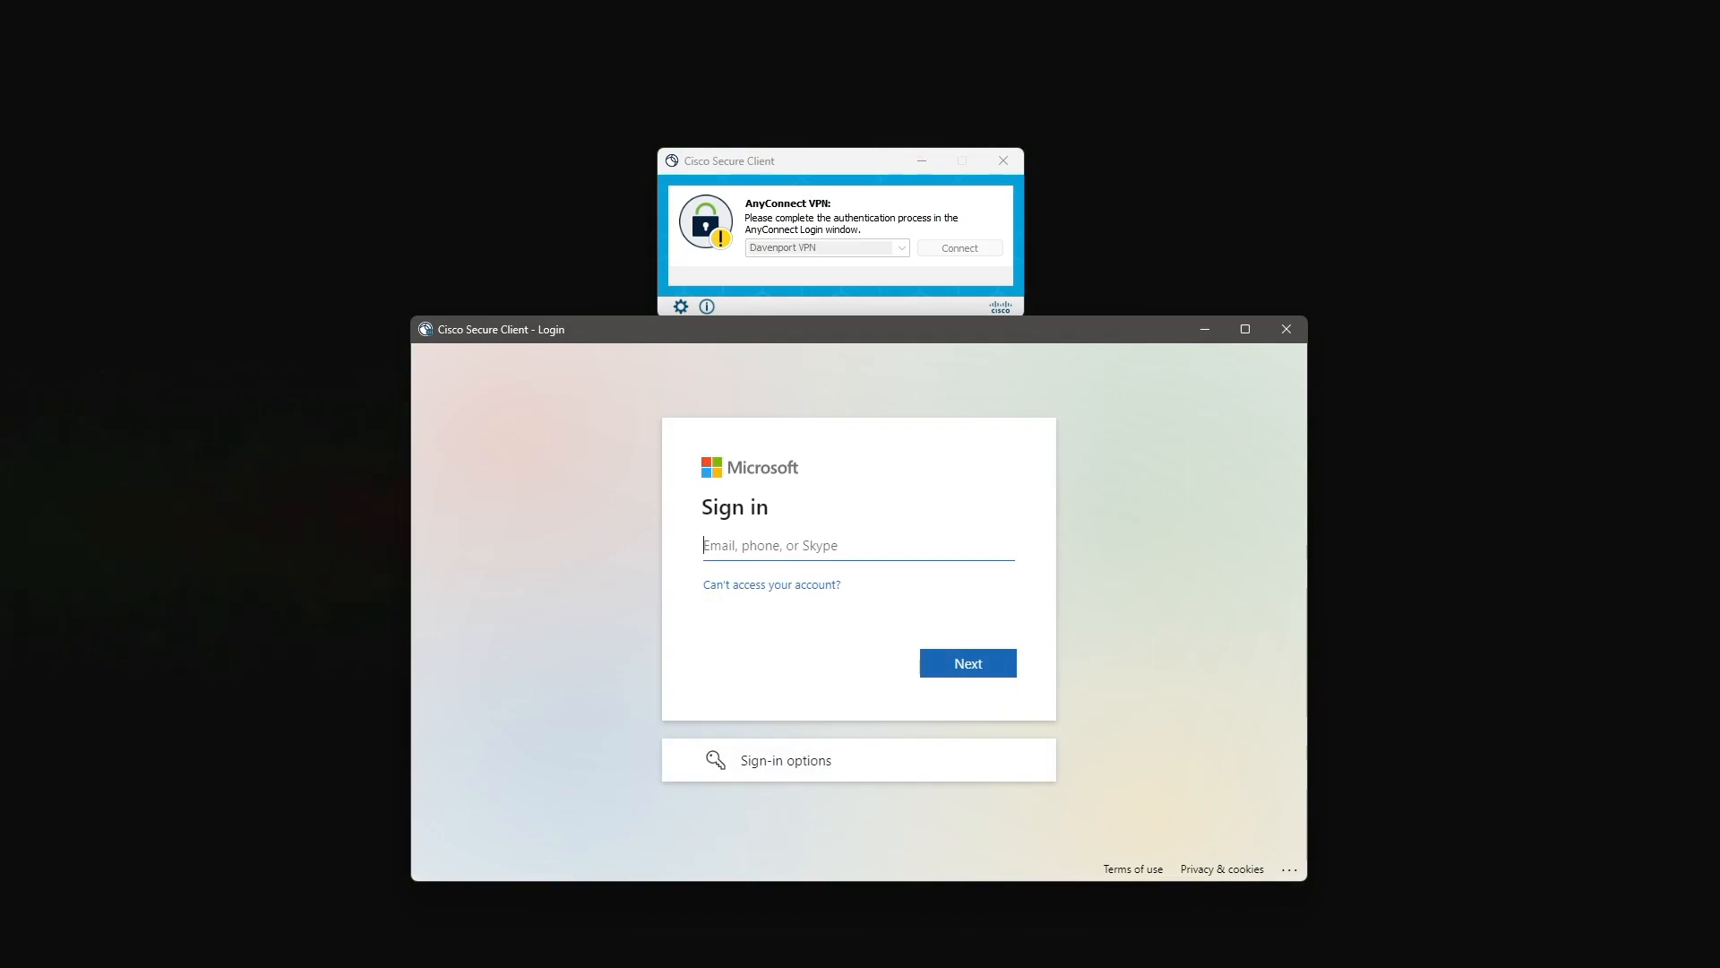
pyautogui.write('.....')
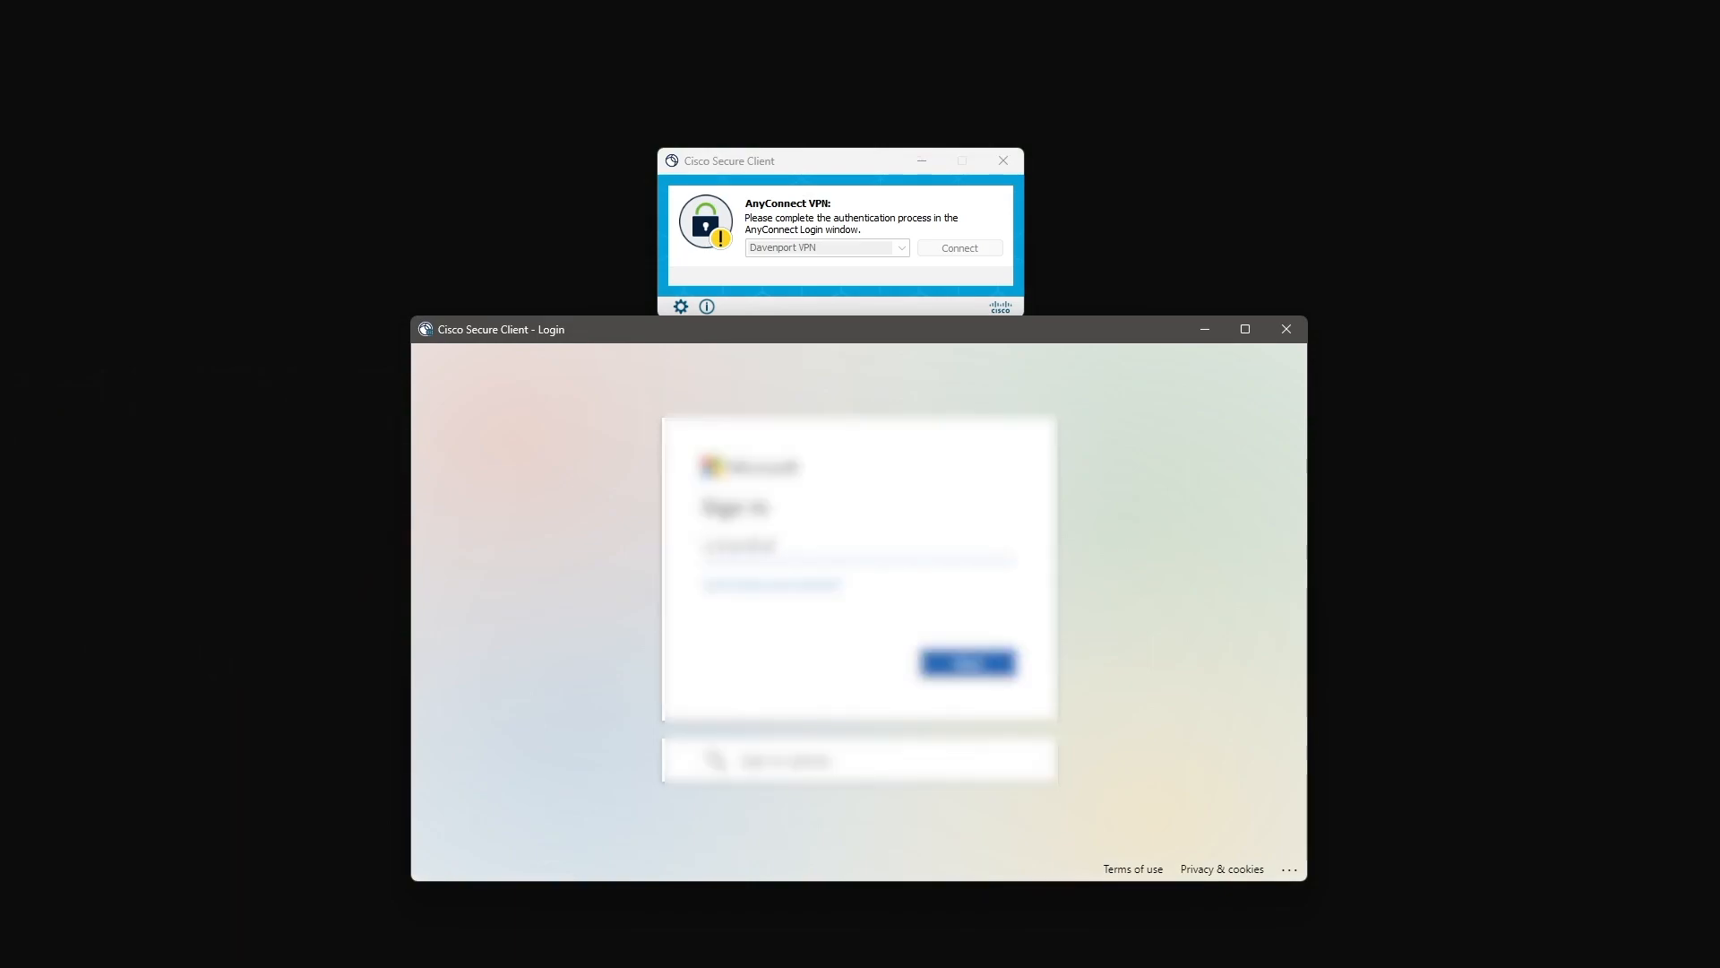
pyautogui.write('...')
pyautogui.press('Return')
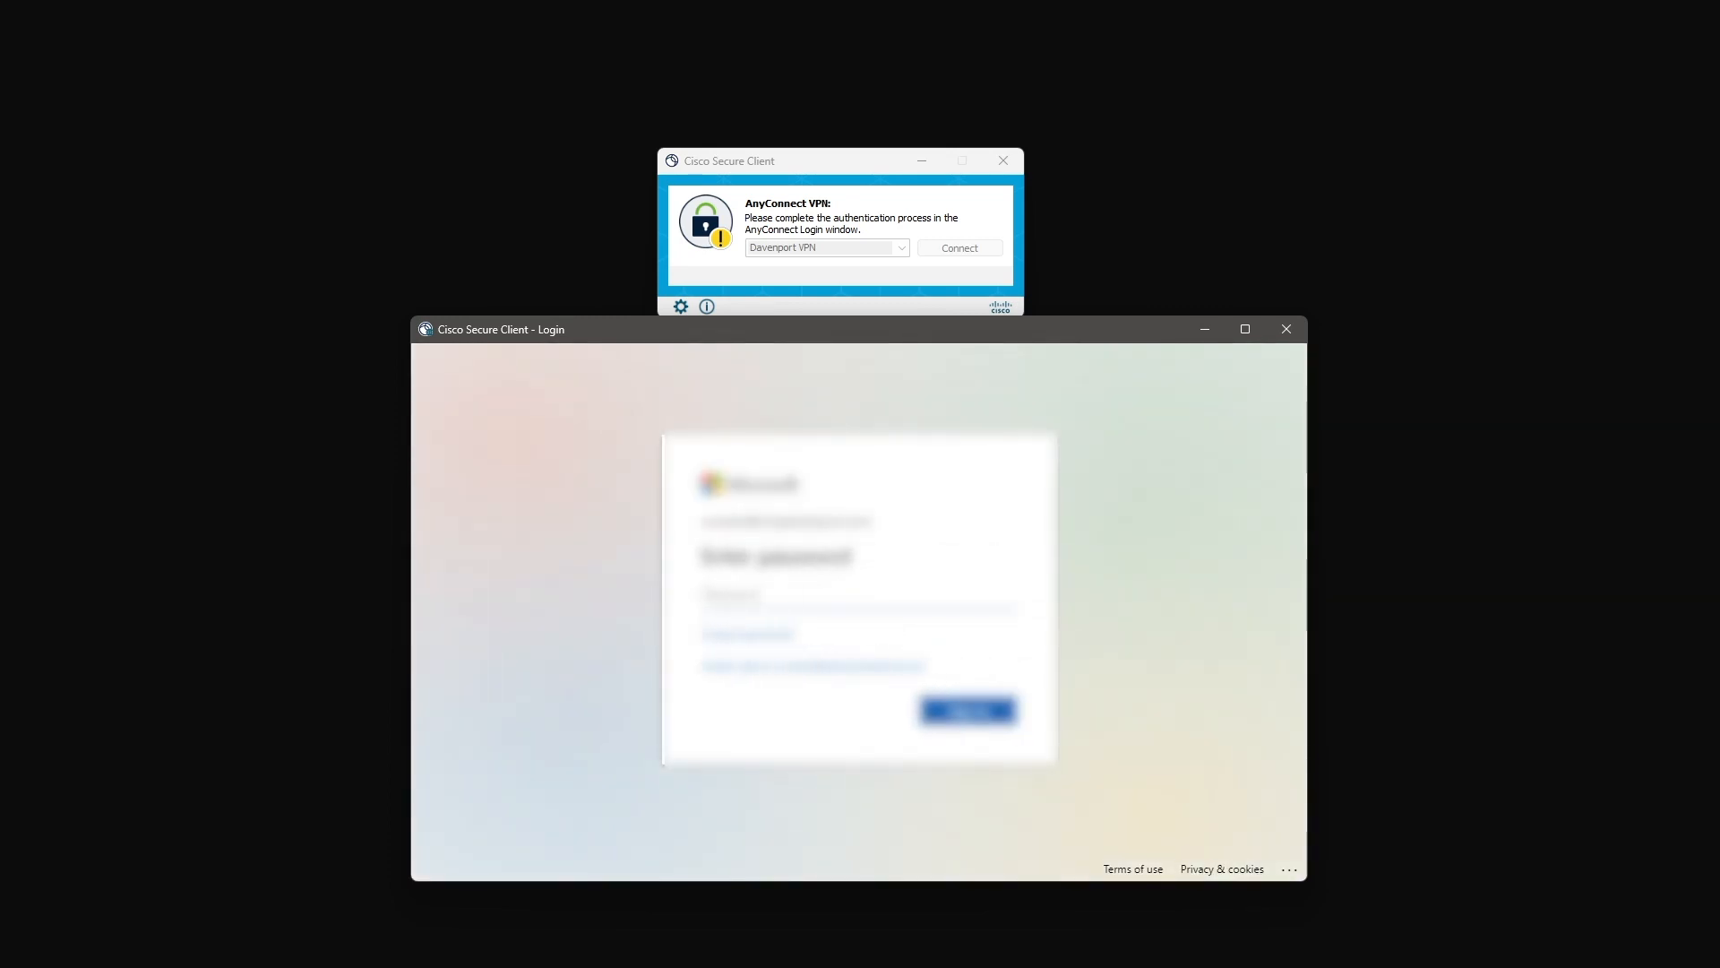
pyautogui.press('Return')
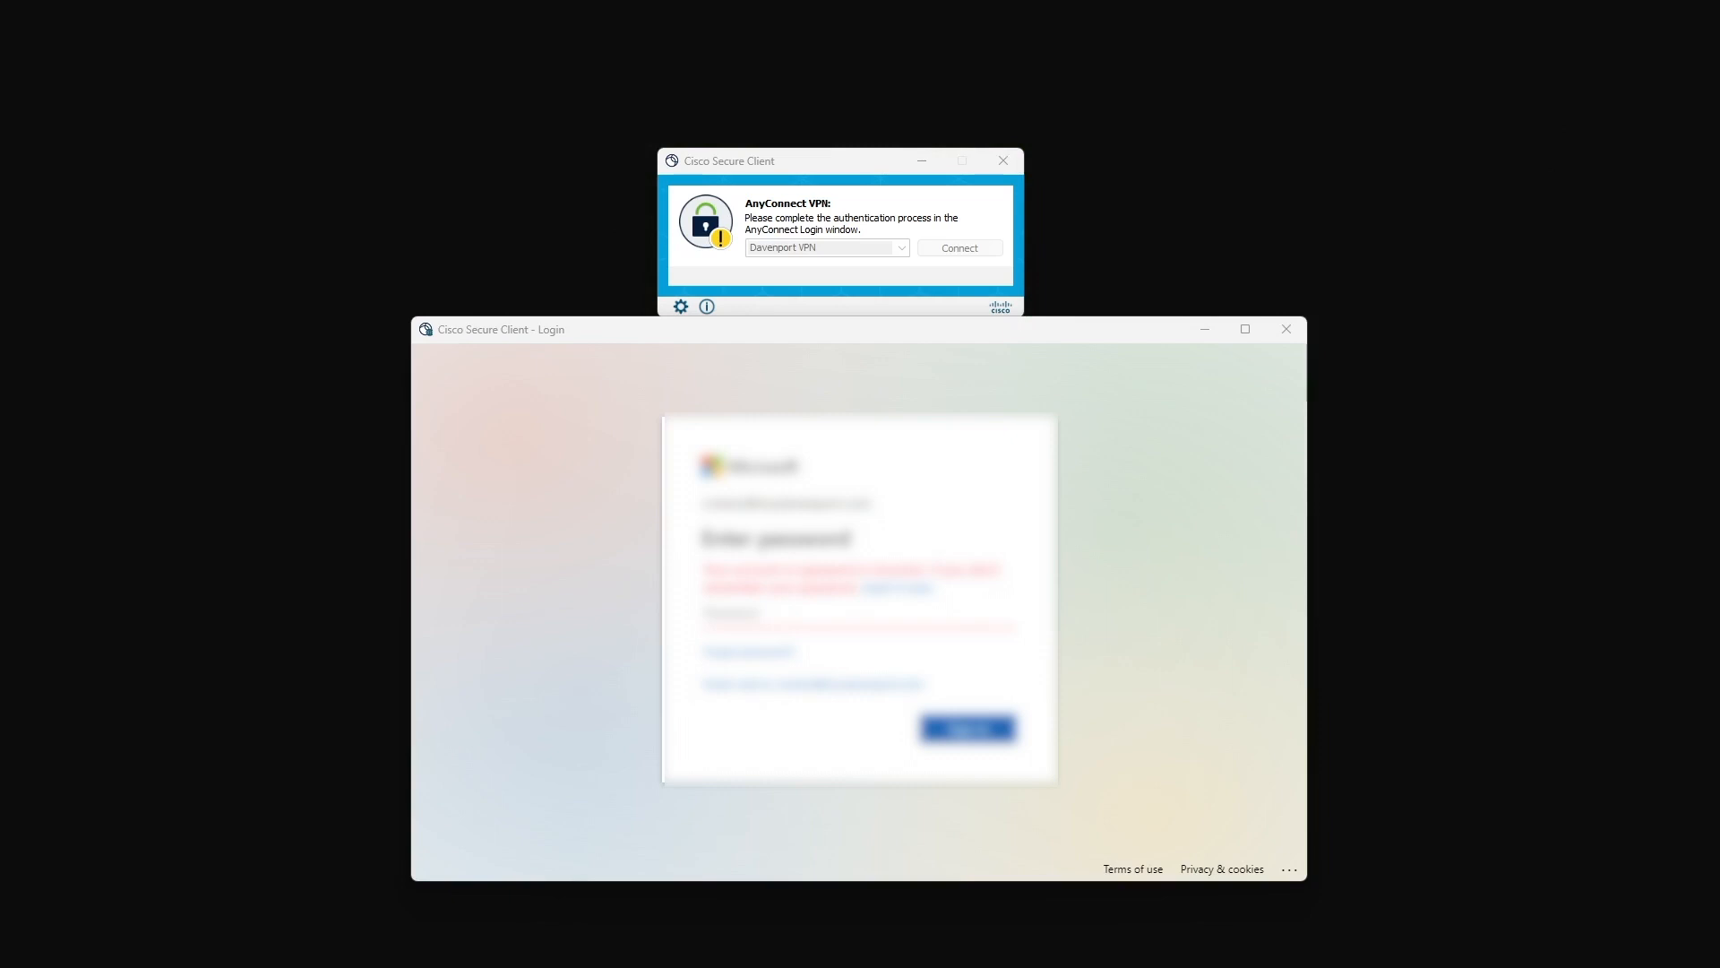
# - Re-enter the account password, stay signed in, and submit the verification code
pyautogui.click(819, 602)
pyautogui.write('...')
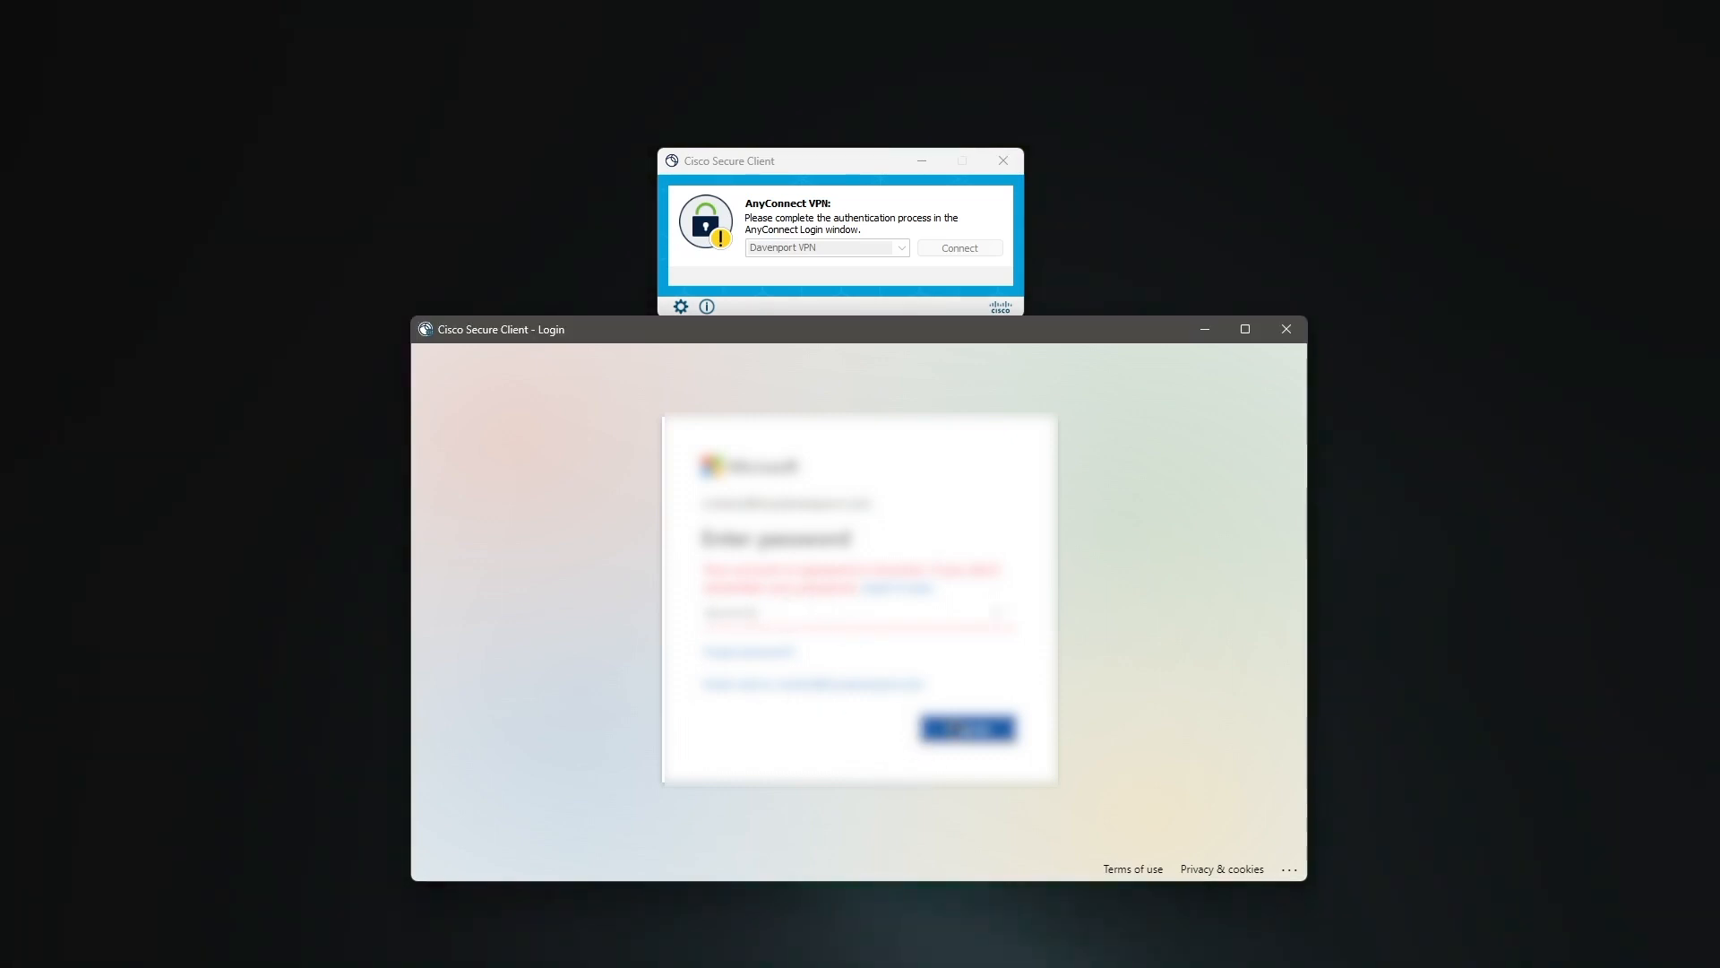
pyautogui.click(966, 729)
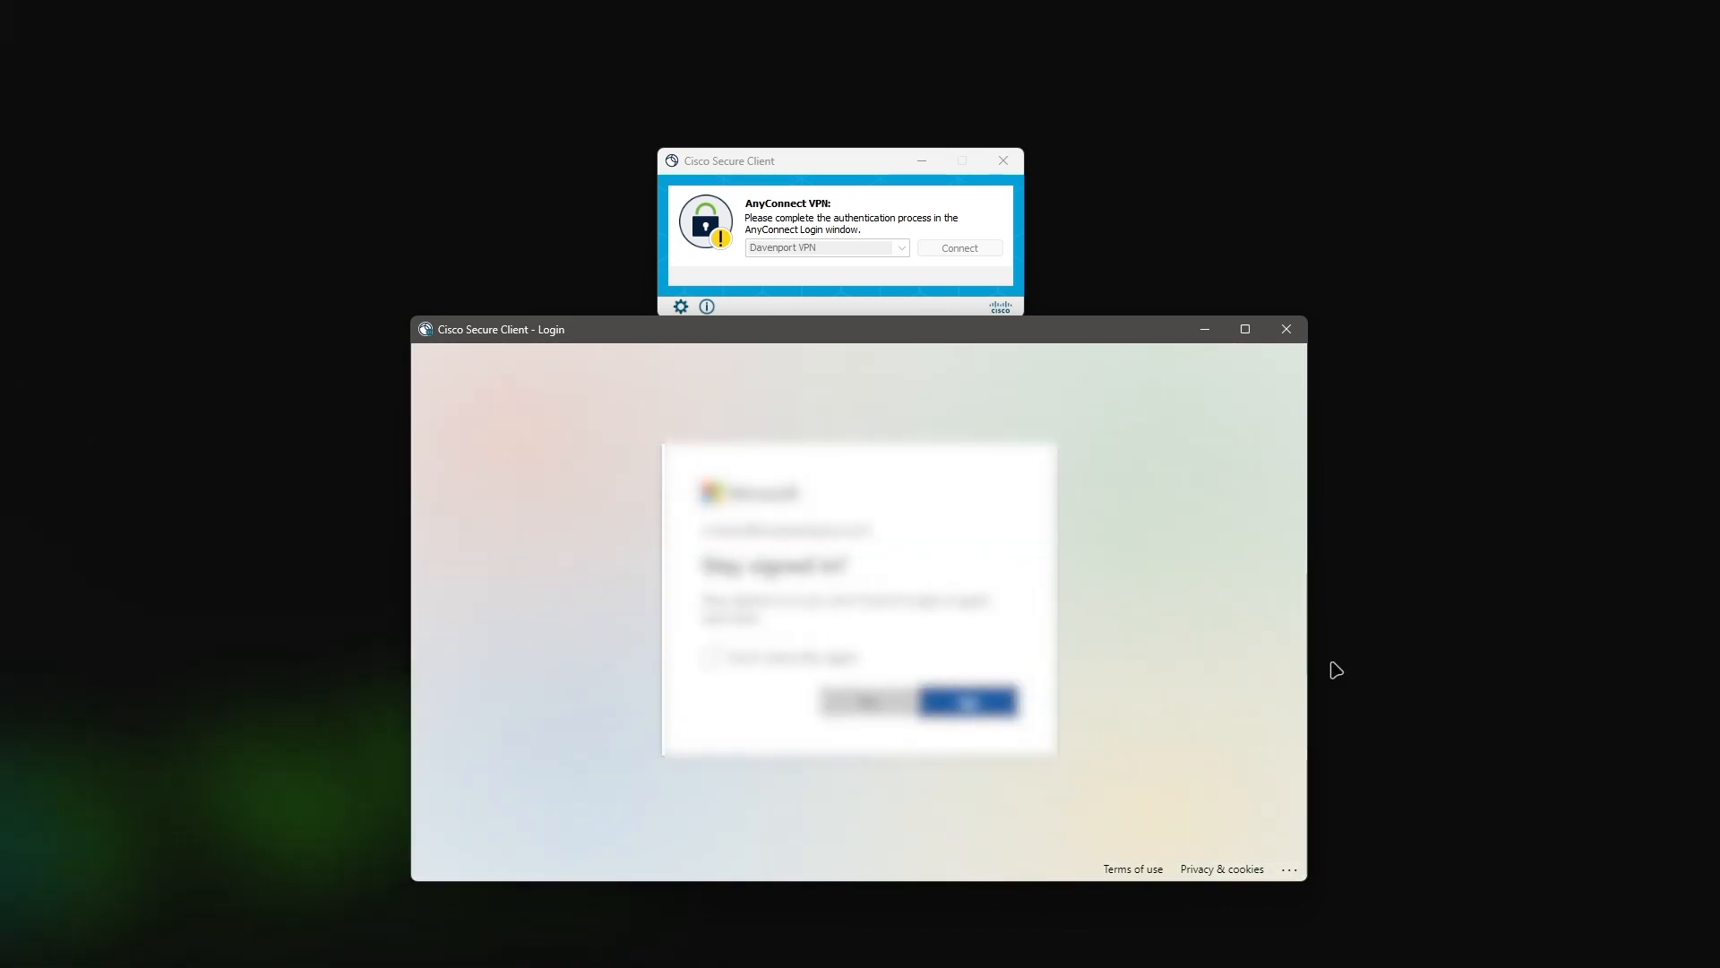
pyautogui.click(1016, 706)
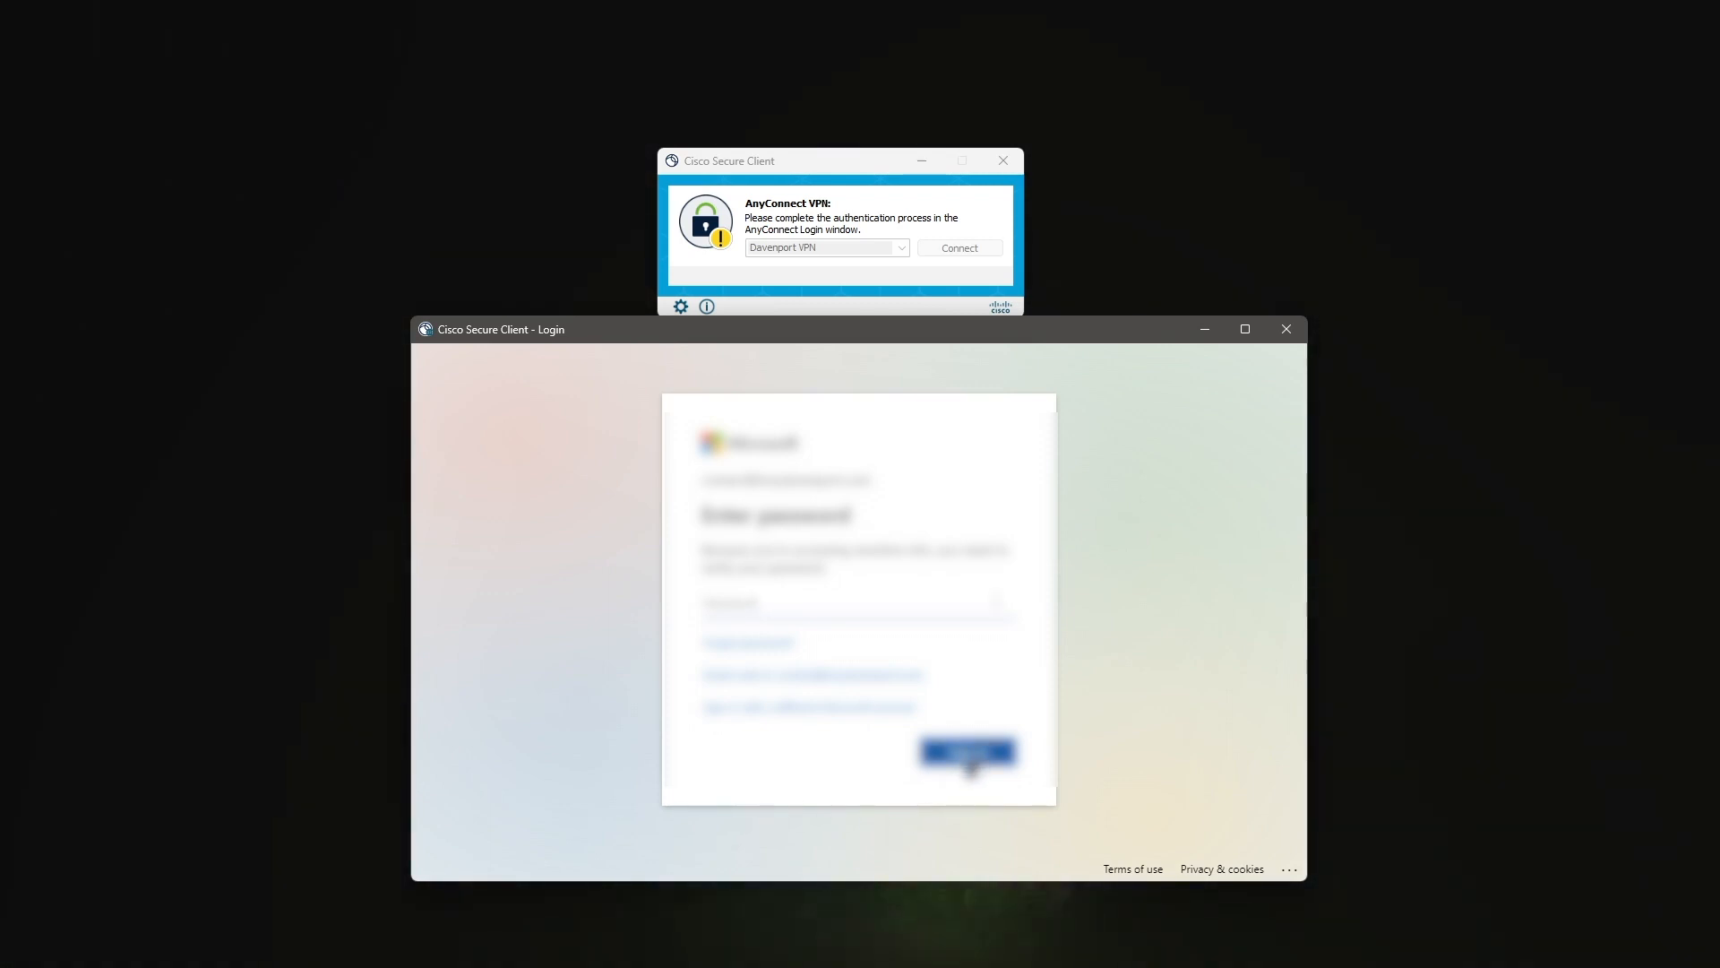
pyautogui.press('Return')
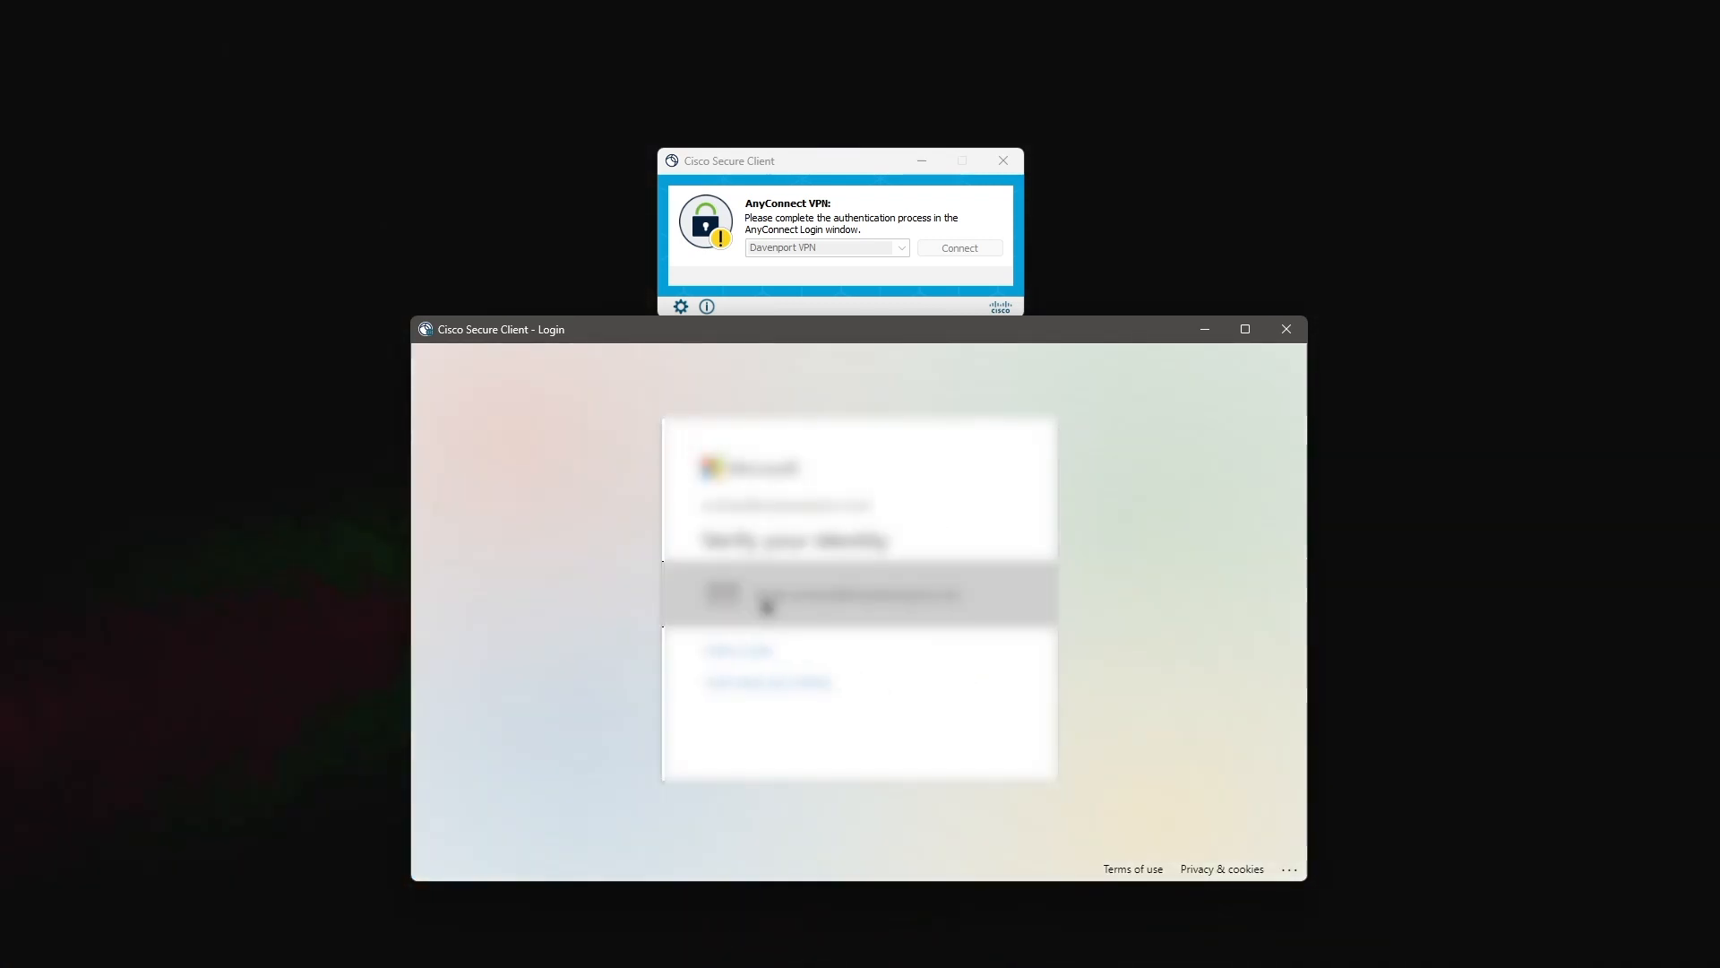
pyautogui.click(824, 602)
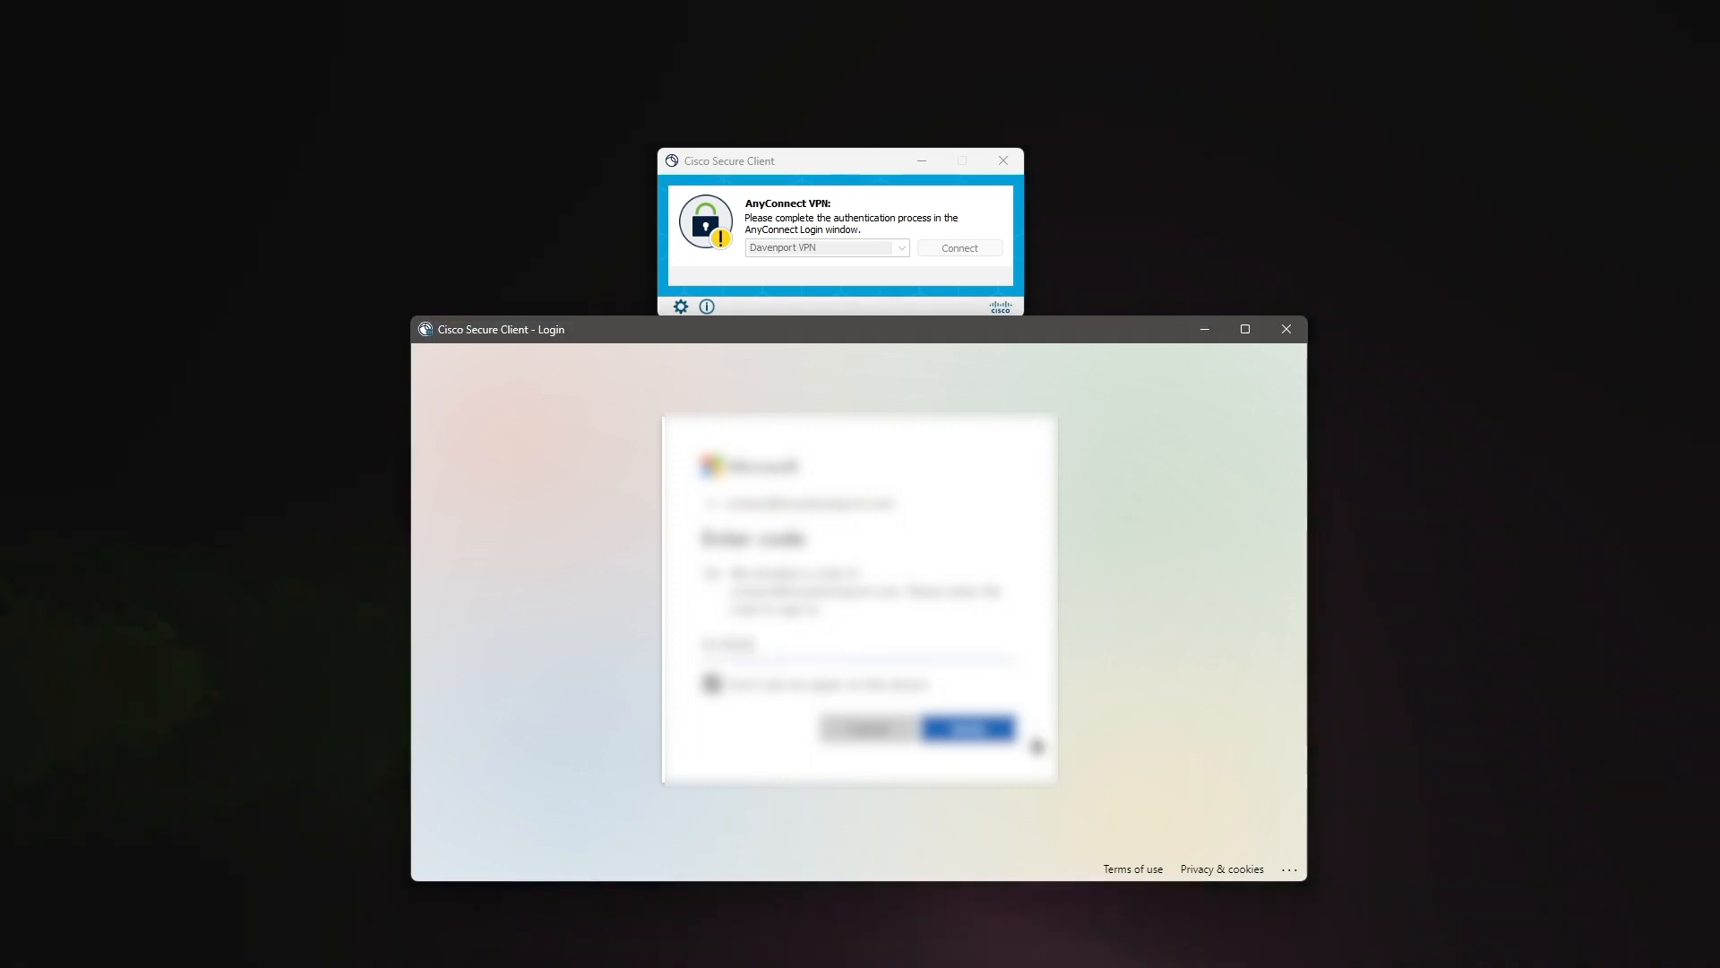
pyautogui.click(969, 729)
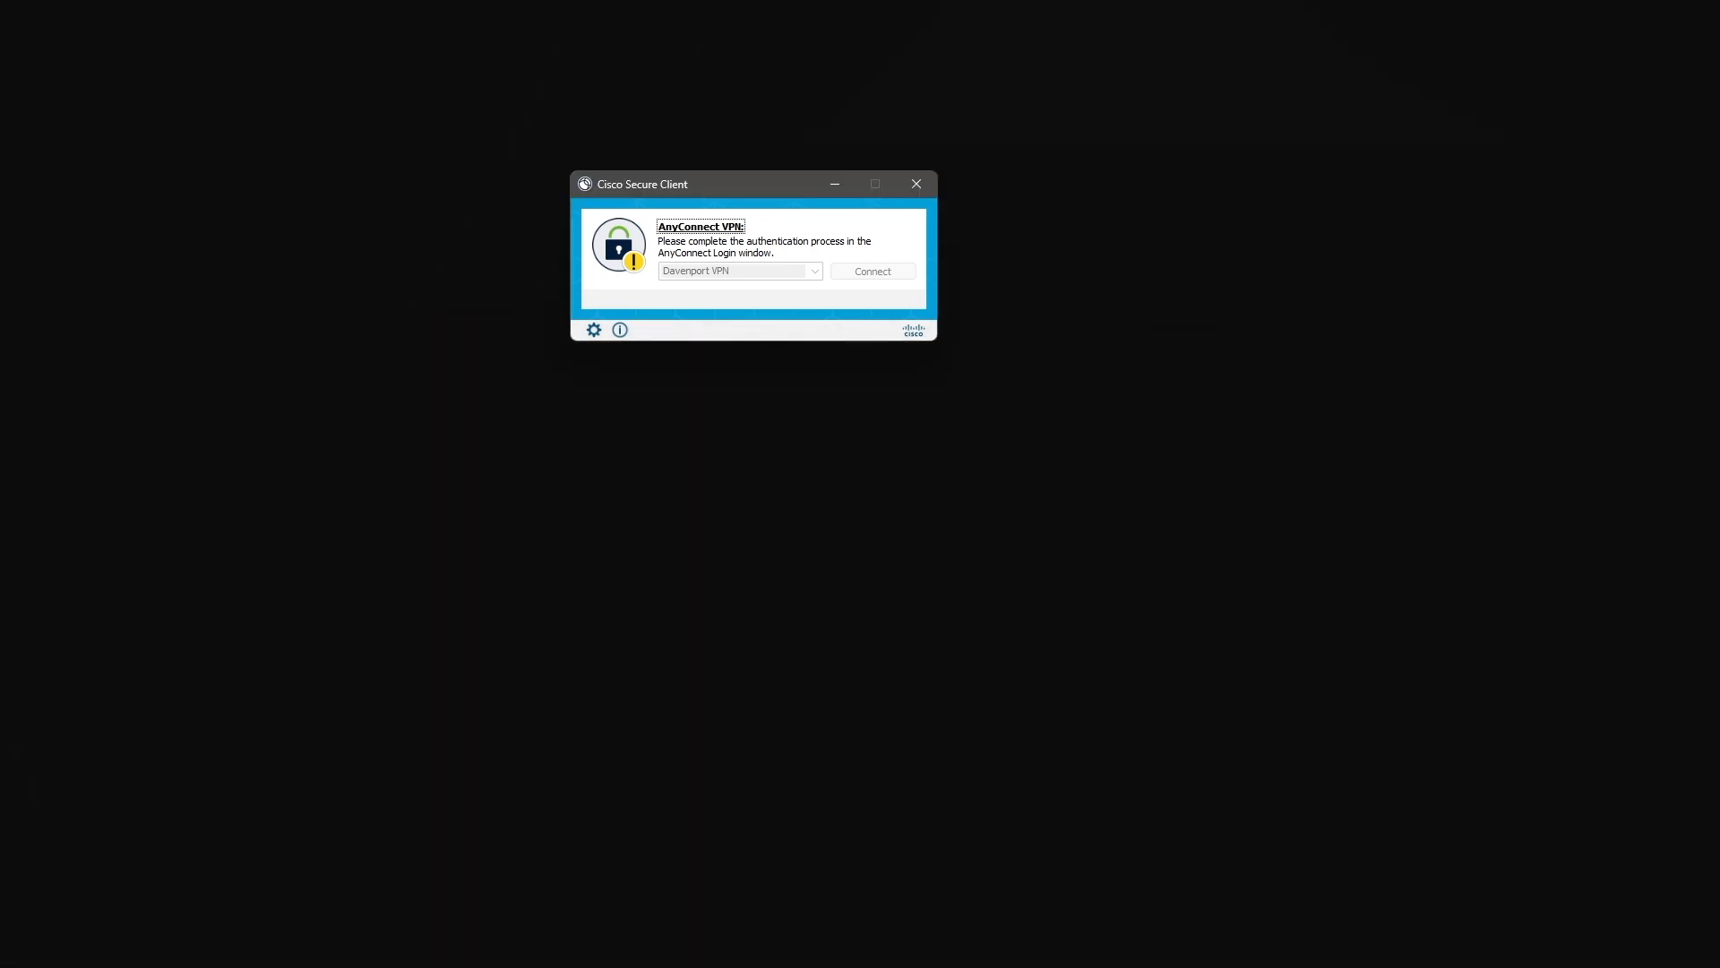